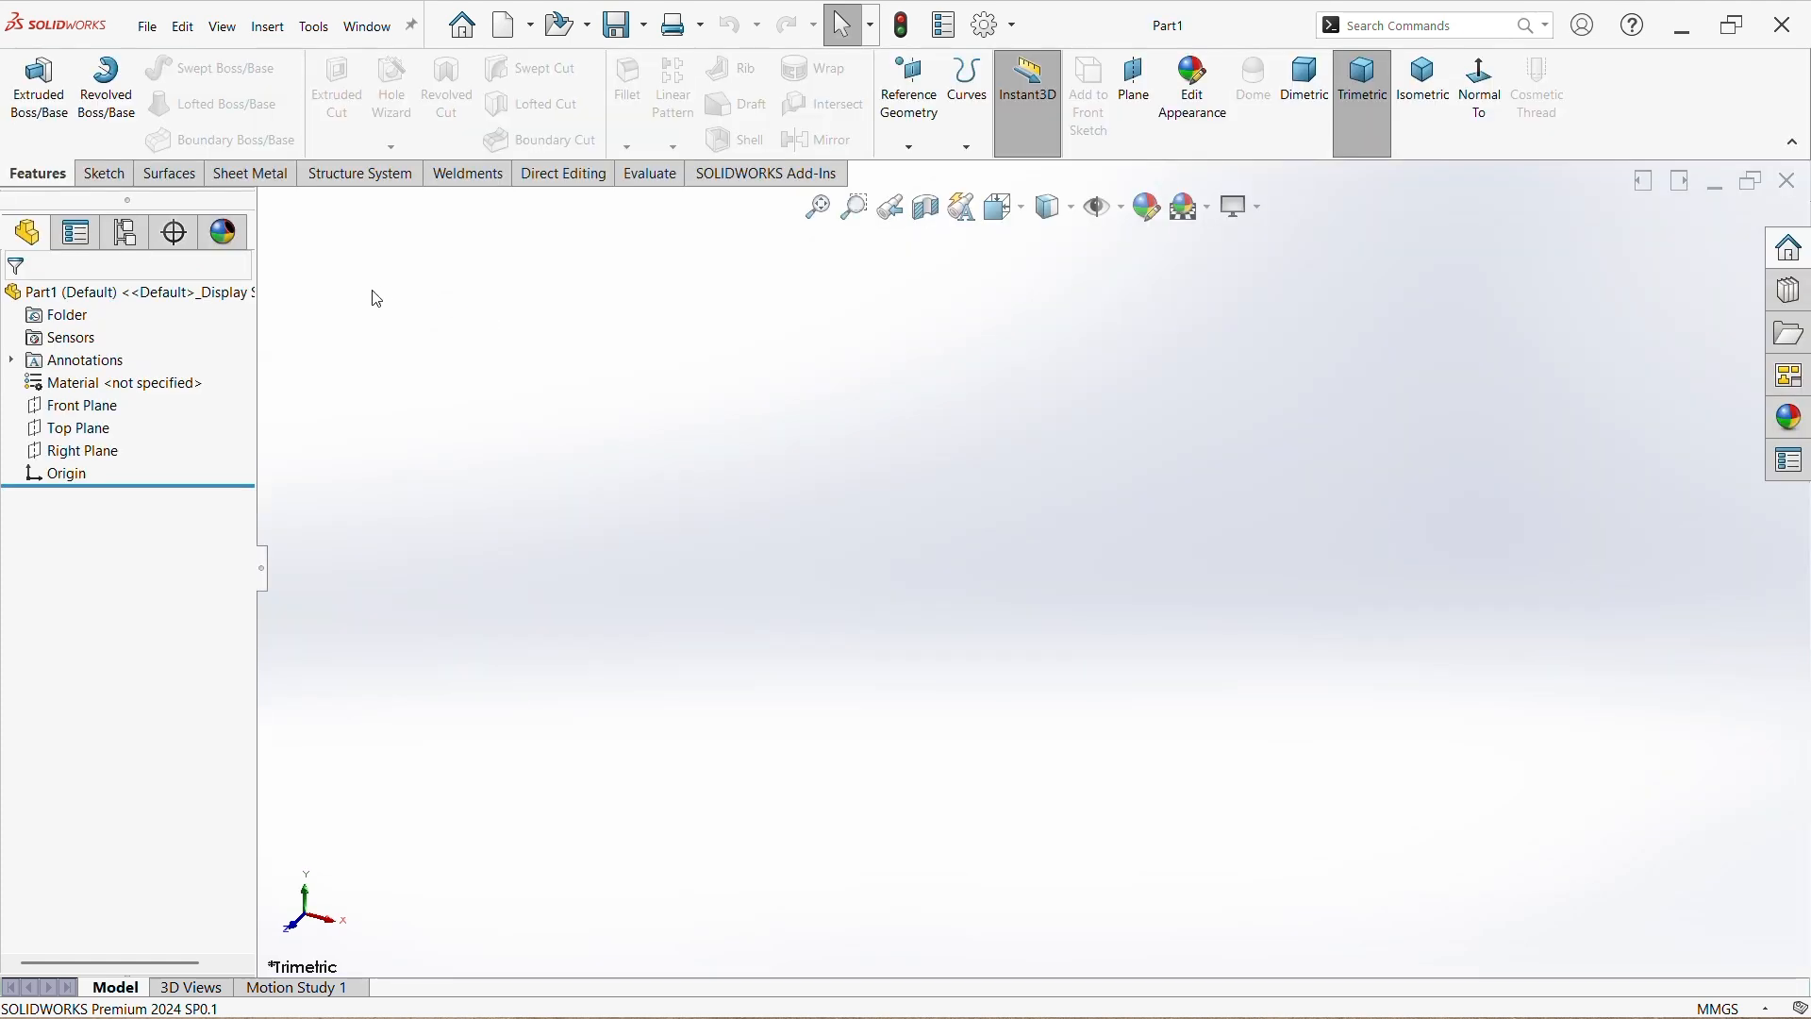
left_click(58, 430)
left_click(87, 398)
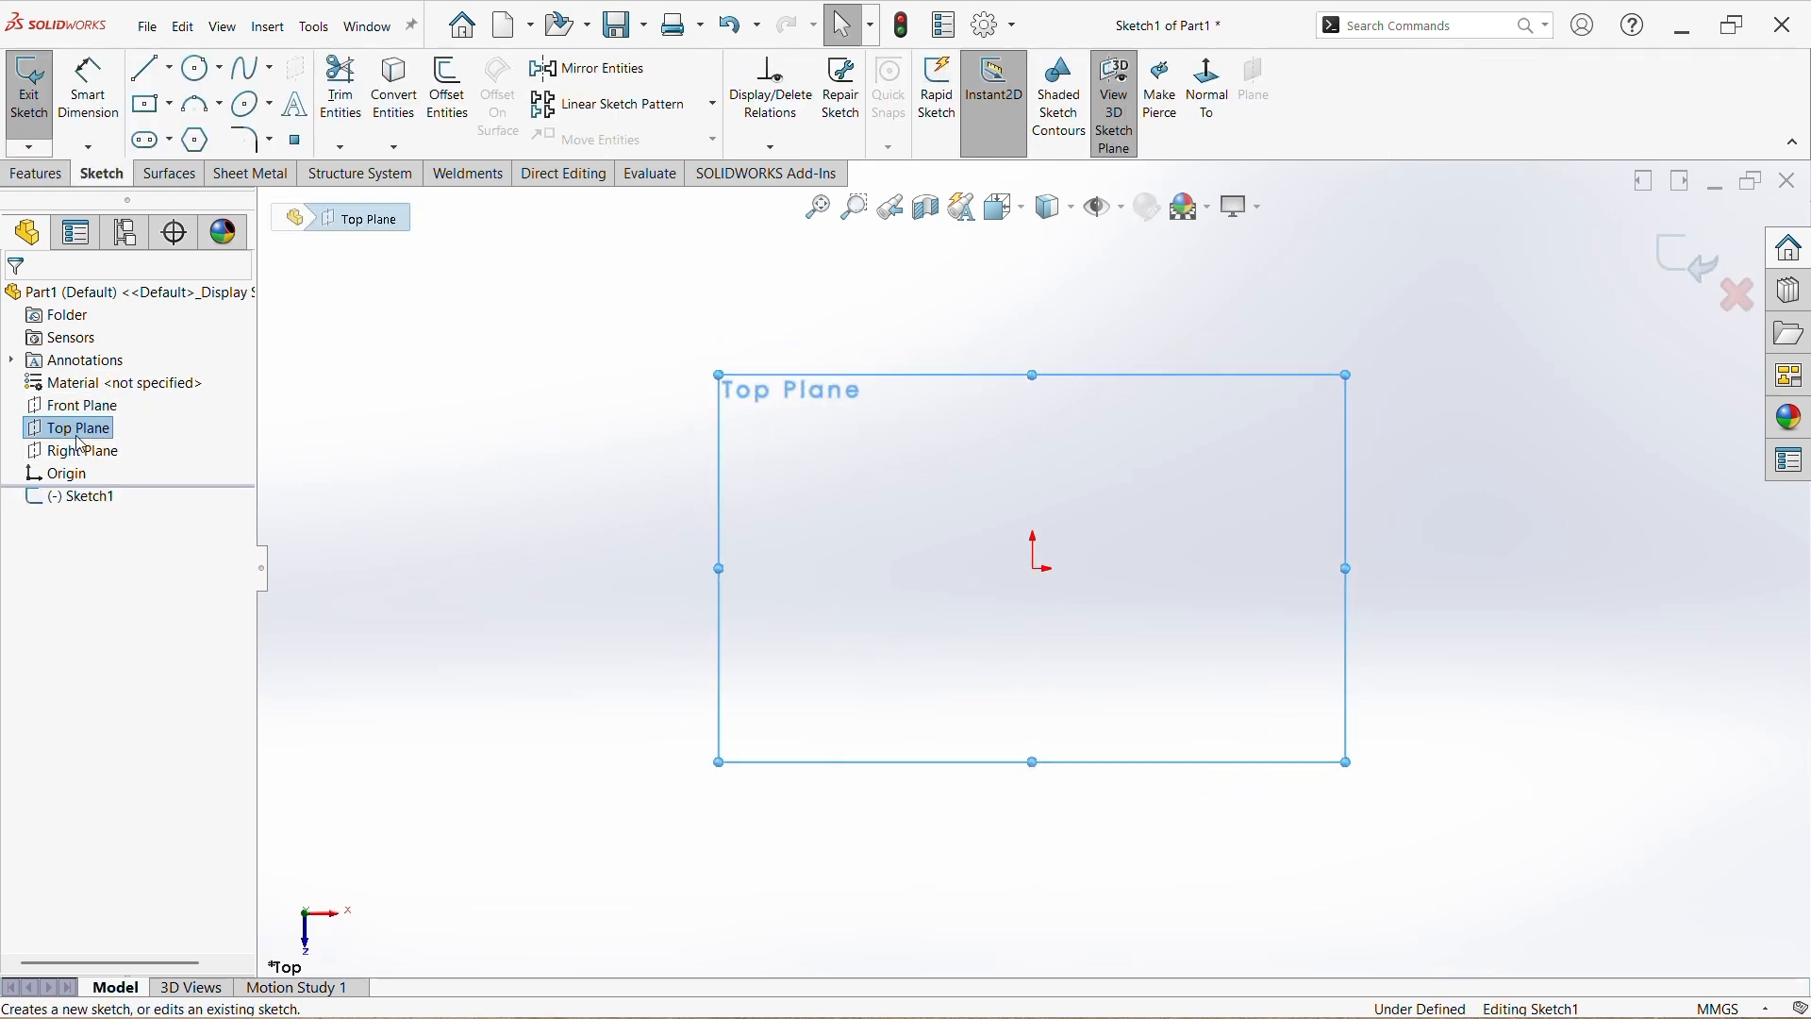
left_click(94, 408)
left_click(107, 376)
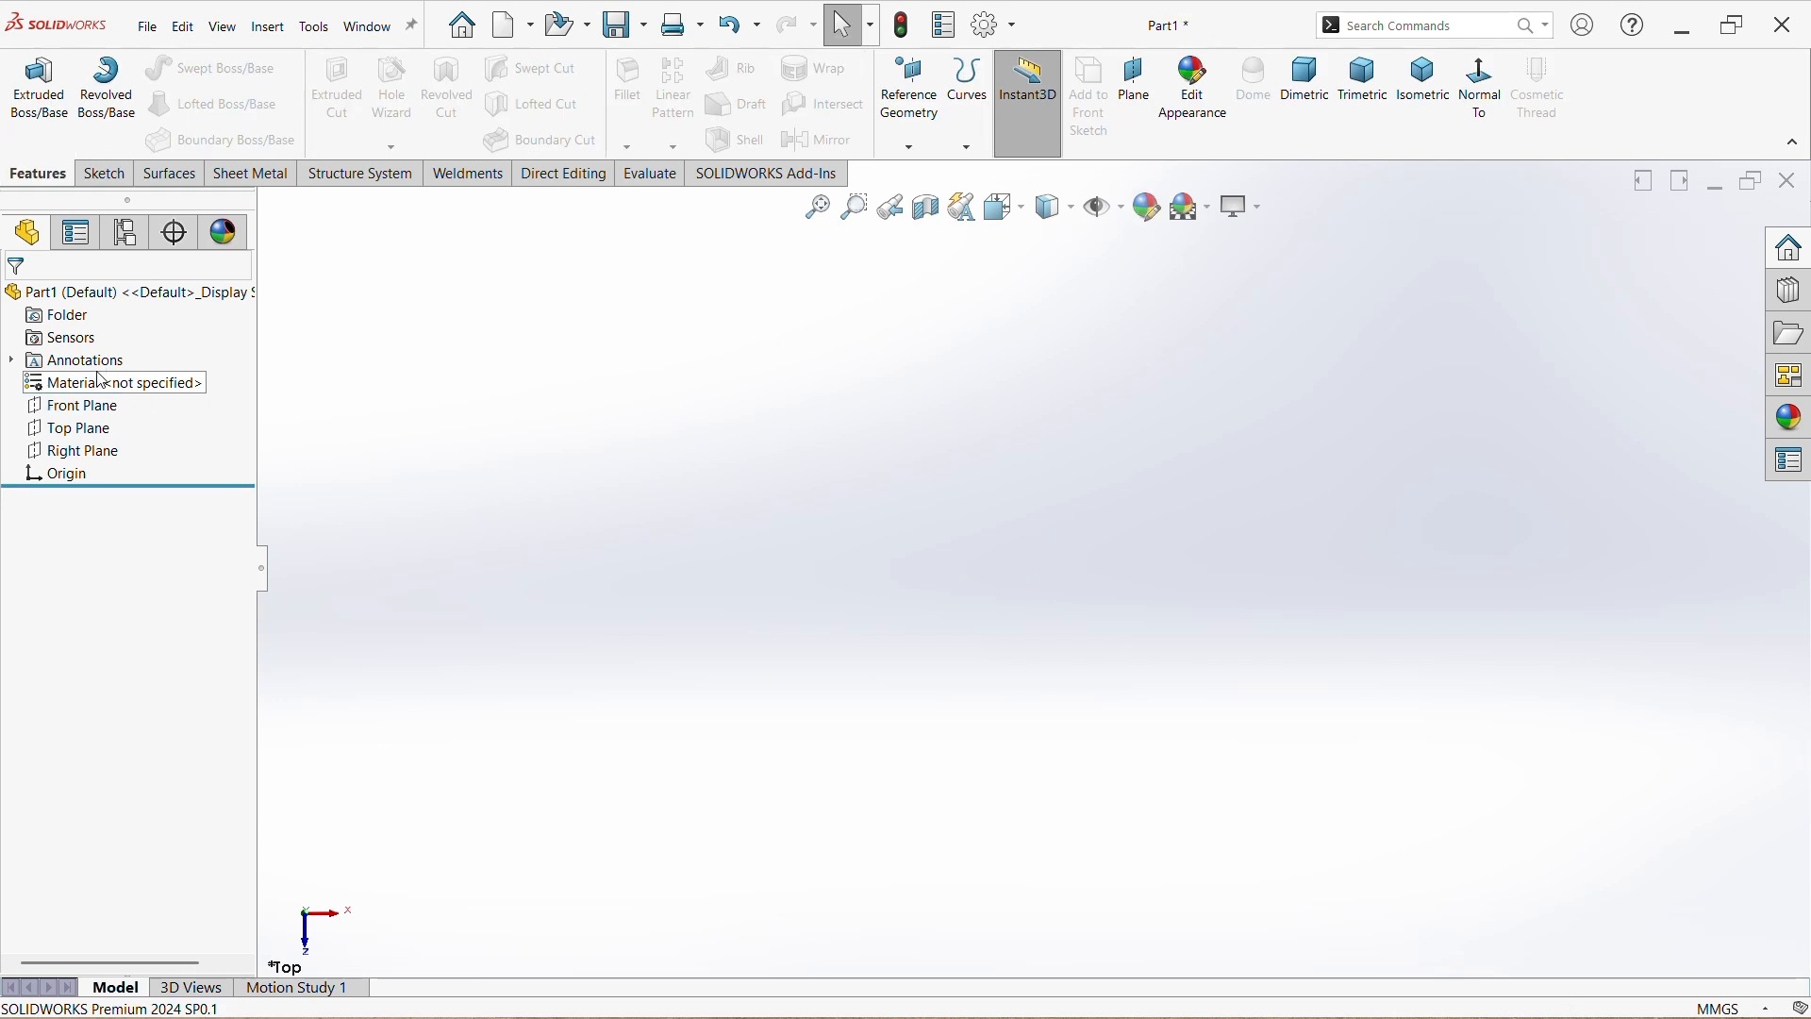
- Sketch a corner rectangle about 94 mm wide and 42 mm high on the Front Plane, extending up and left from the origin
left_click(94, 405)
left_click(101, 369)
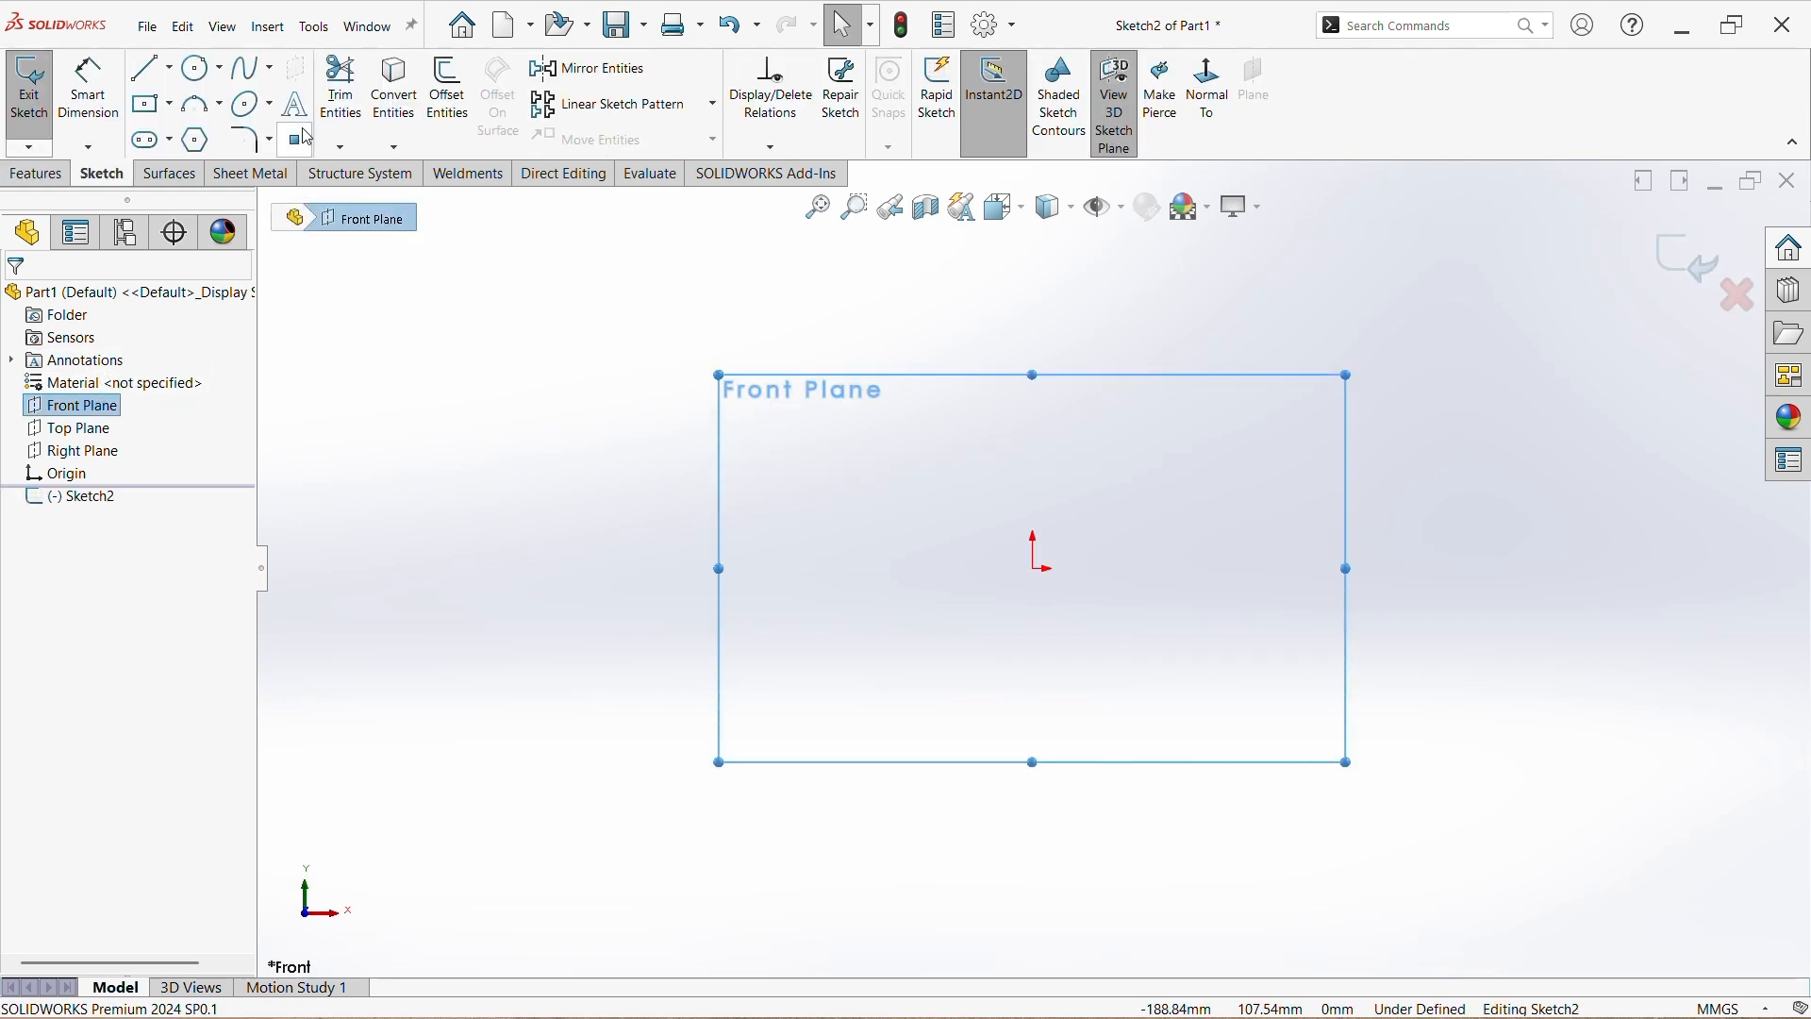
left_click(171, 105)
left_click(189, 129)
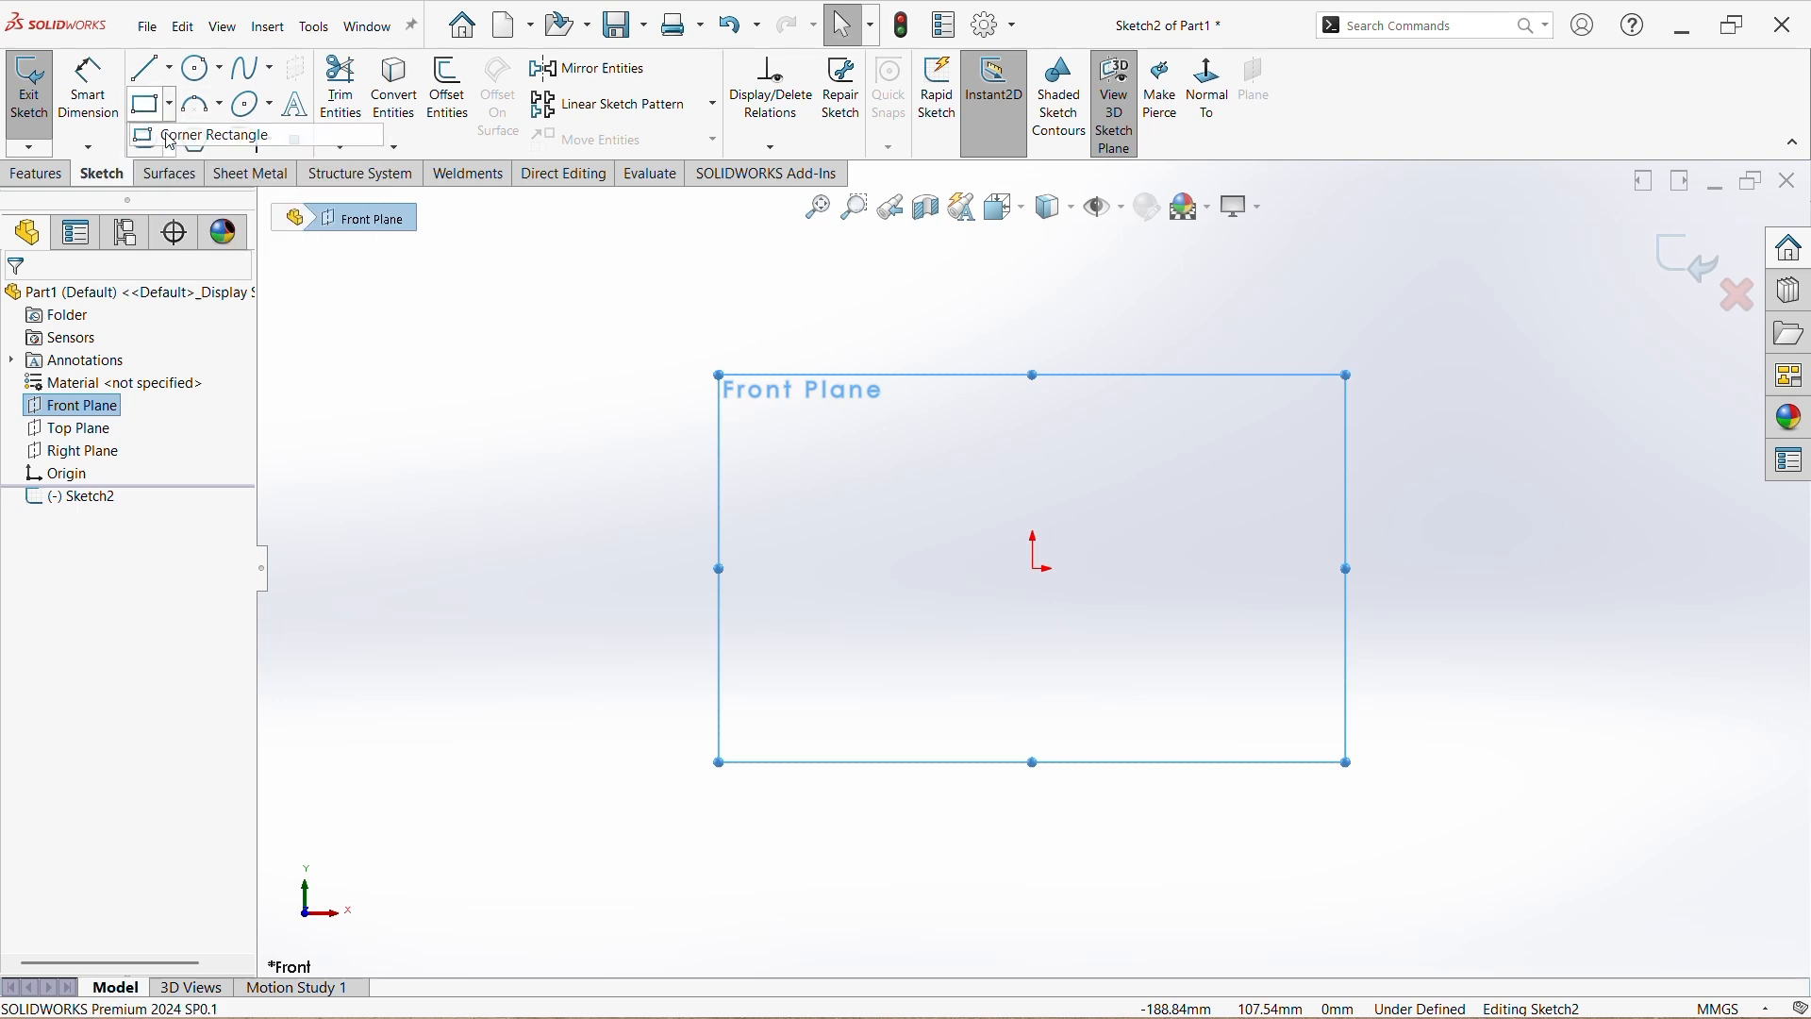
left_click(1035, 570)
left_click(704, 432)
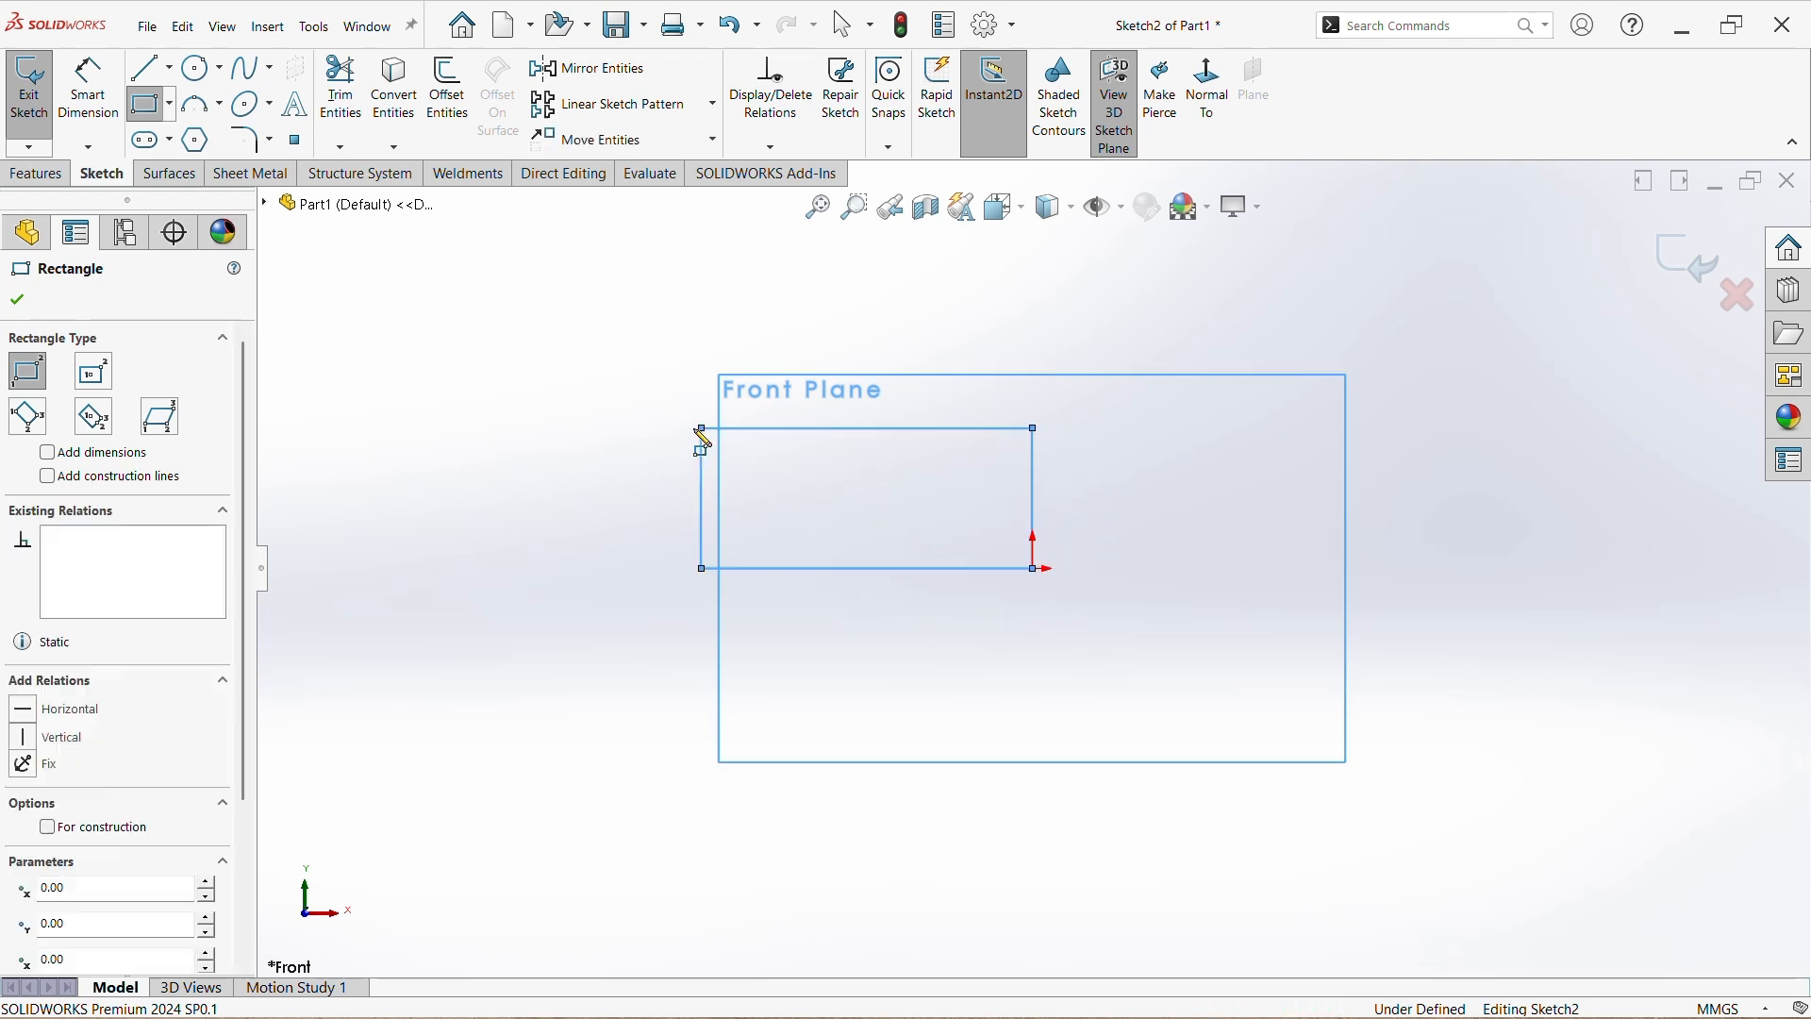
left_click(14, 300)
- Dimension the rectangle's upper horizontal edge to 100 mm
left_click(106, 114)
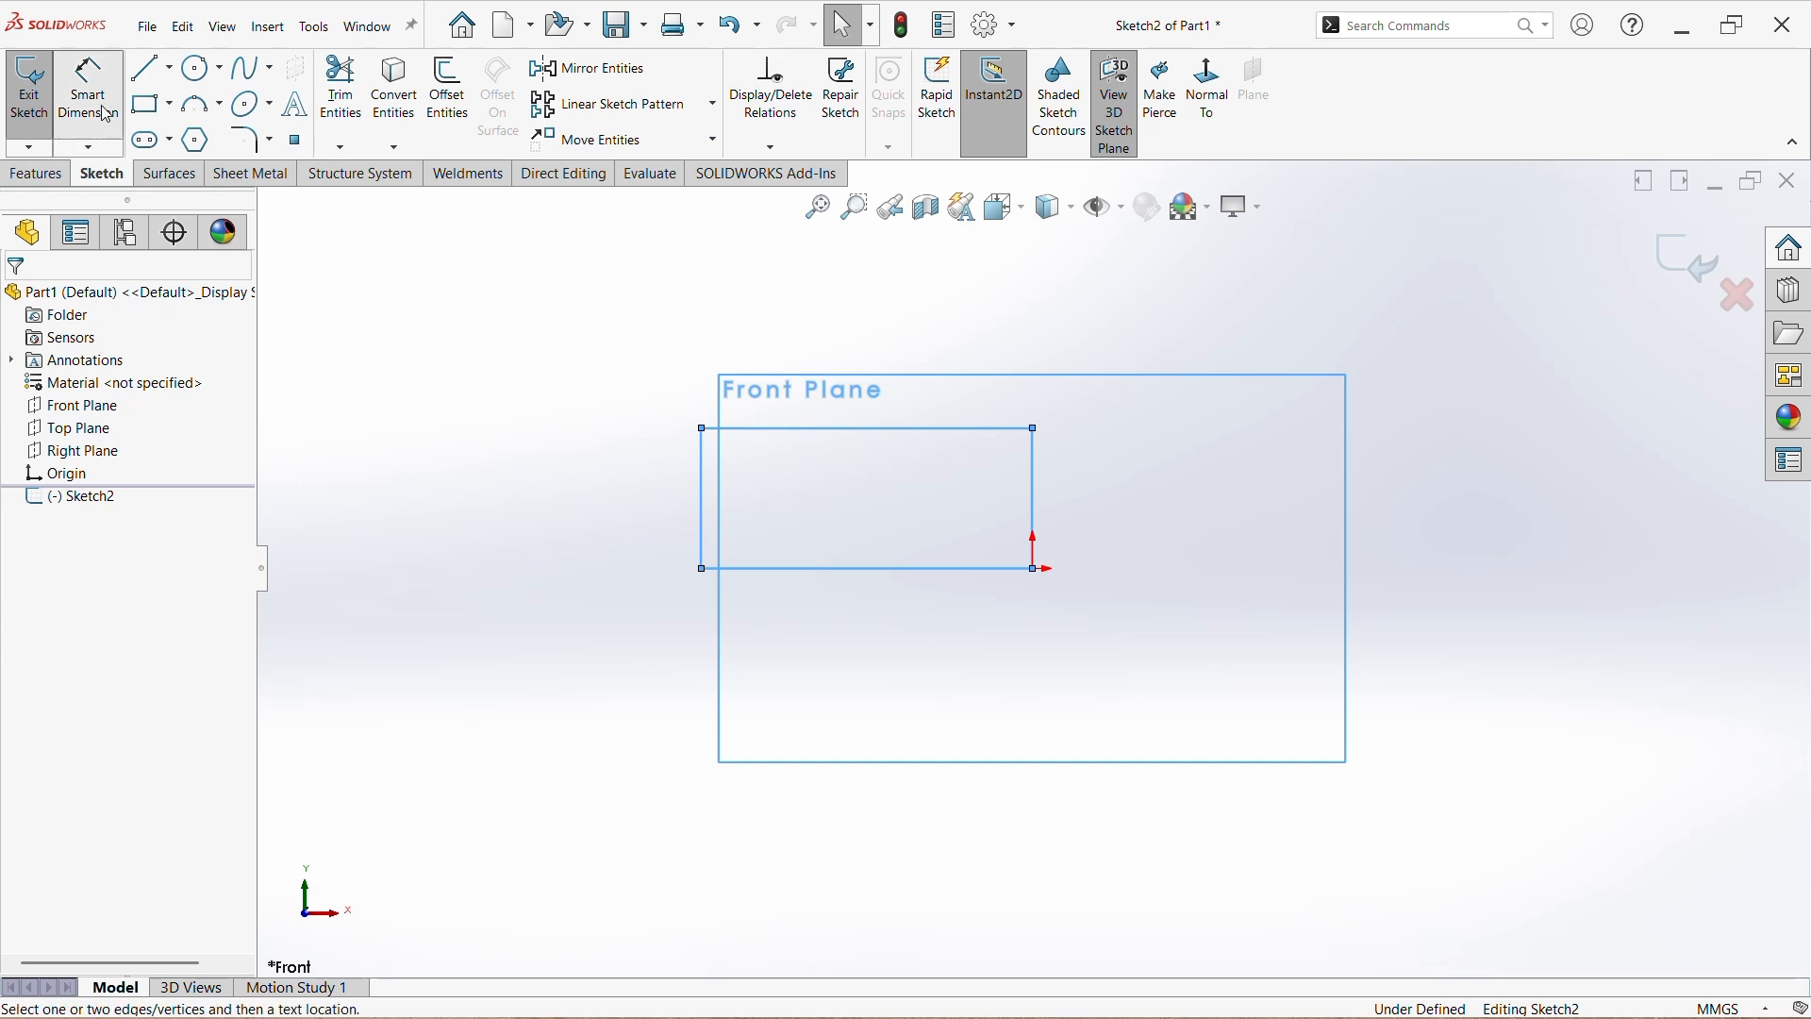
left_click(828, 437)
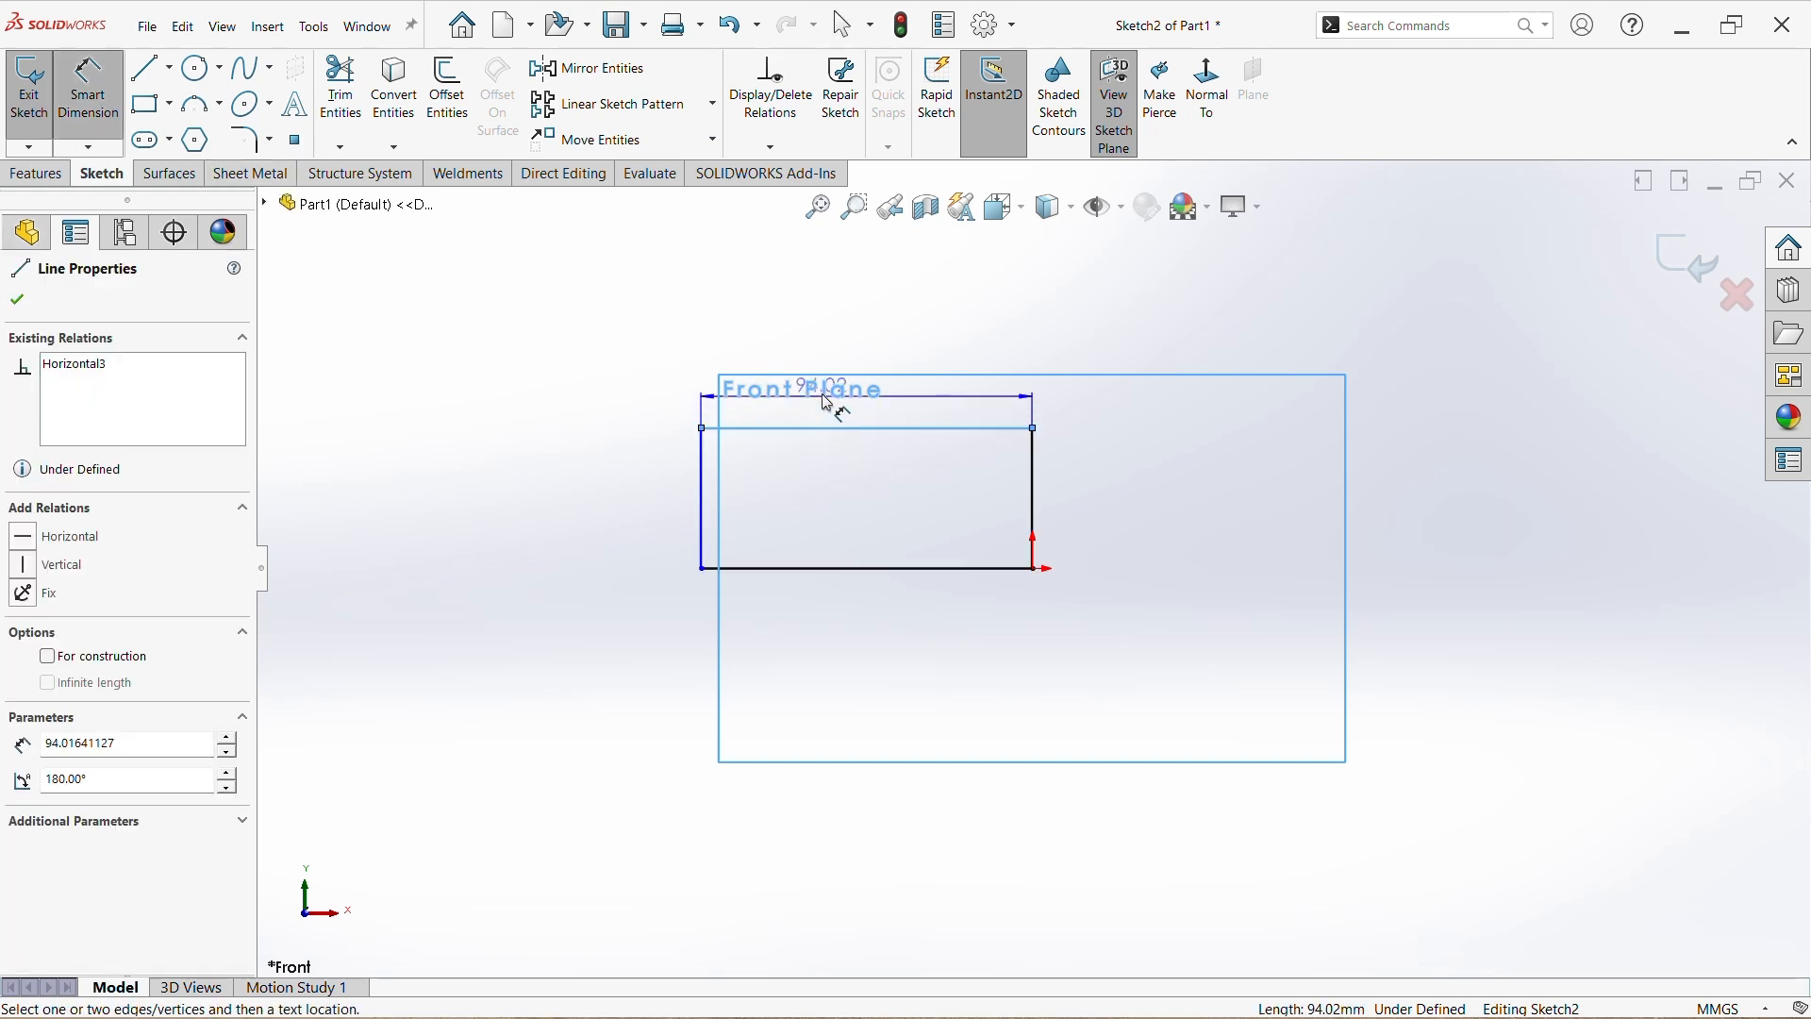
left_click(833, 394)
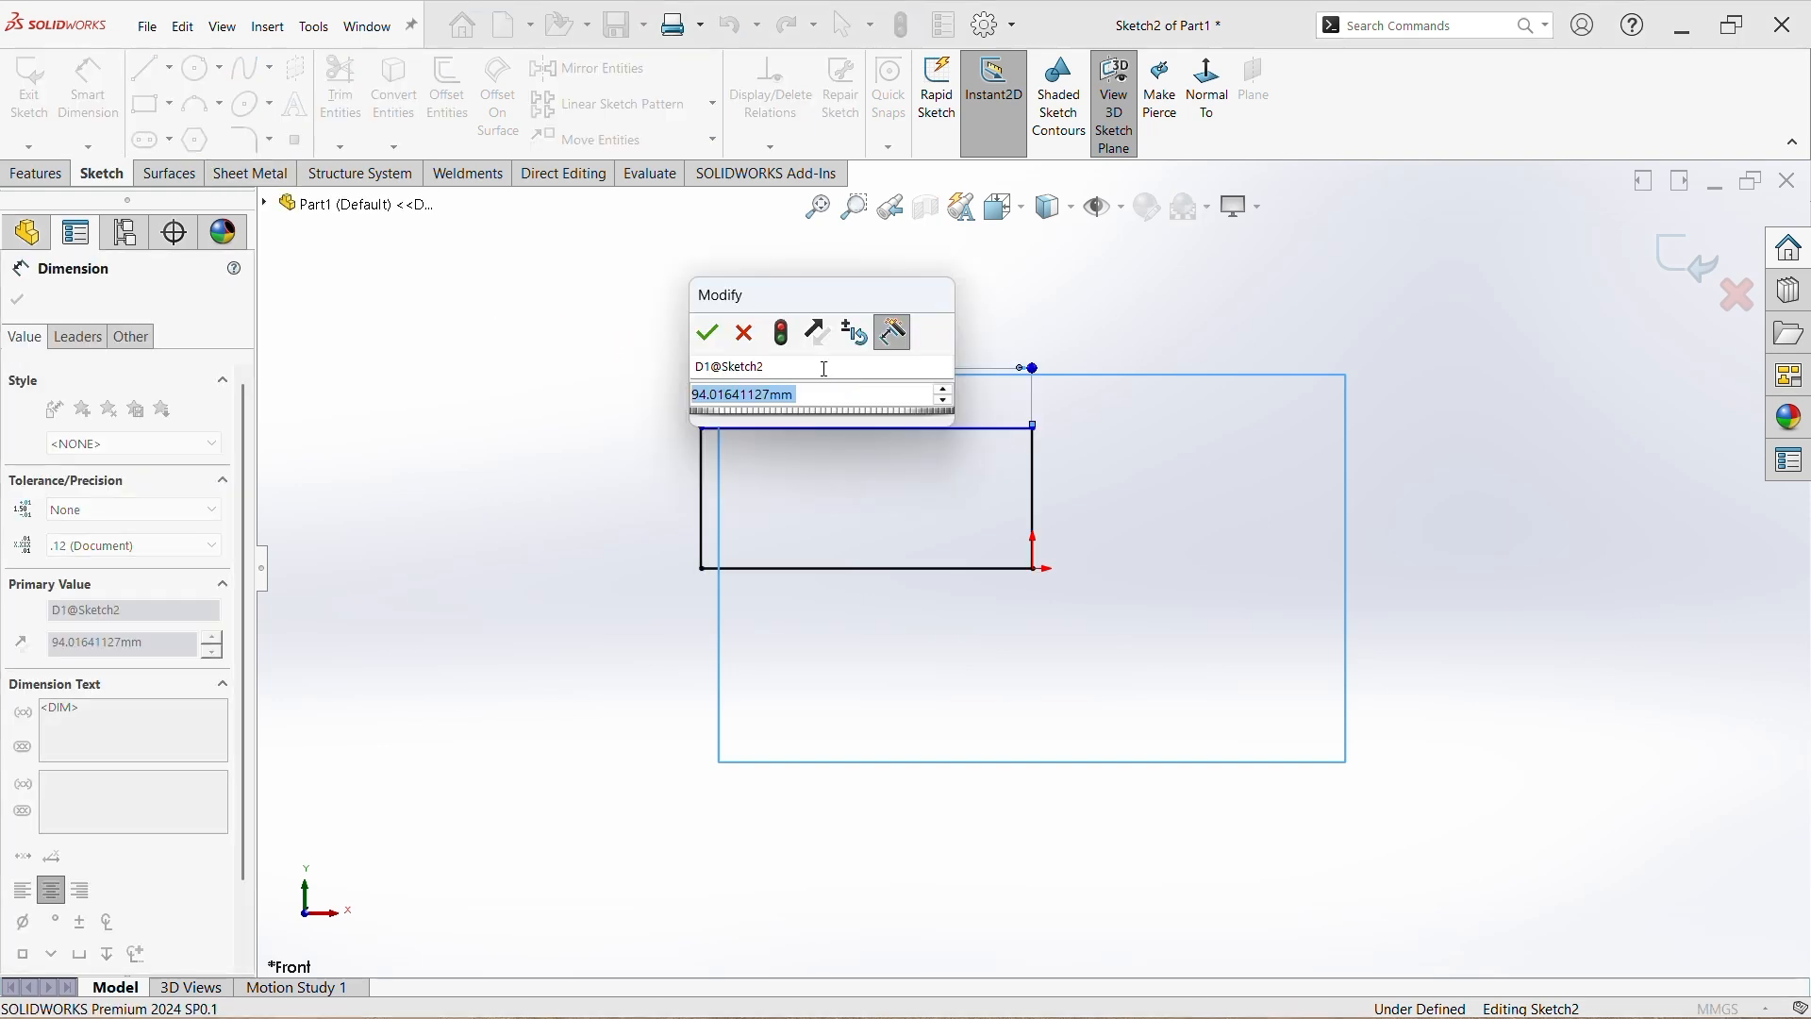
type("100")
key("Return")
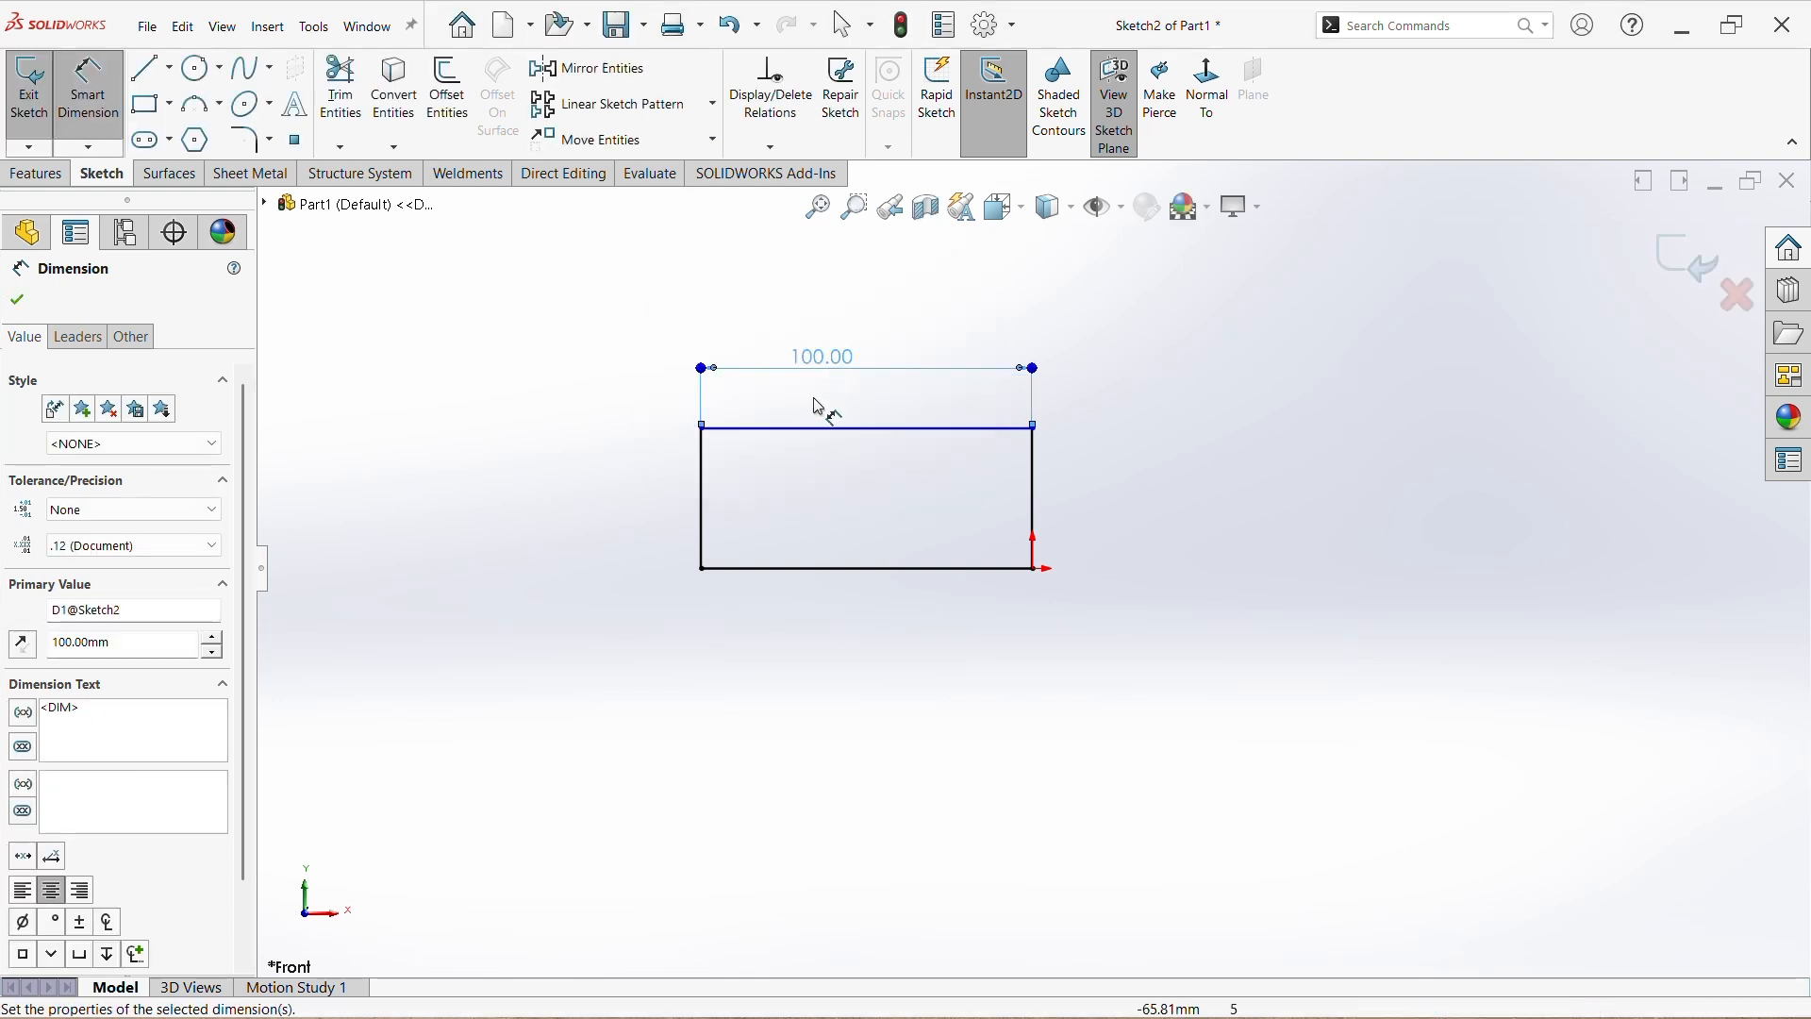
- Dimension the rectangle's left vertical edge to 30 mm and finish dimensioning
left_click(704, 525)
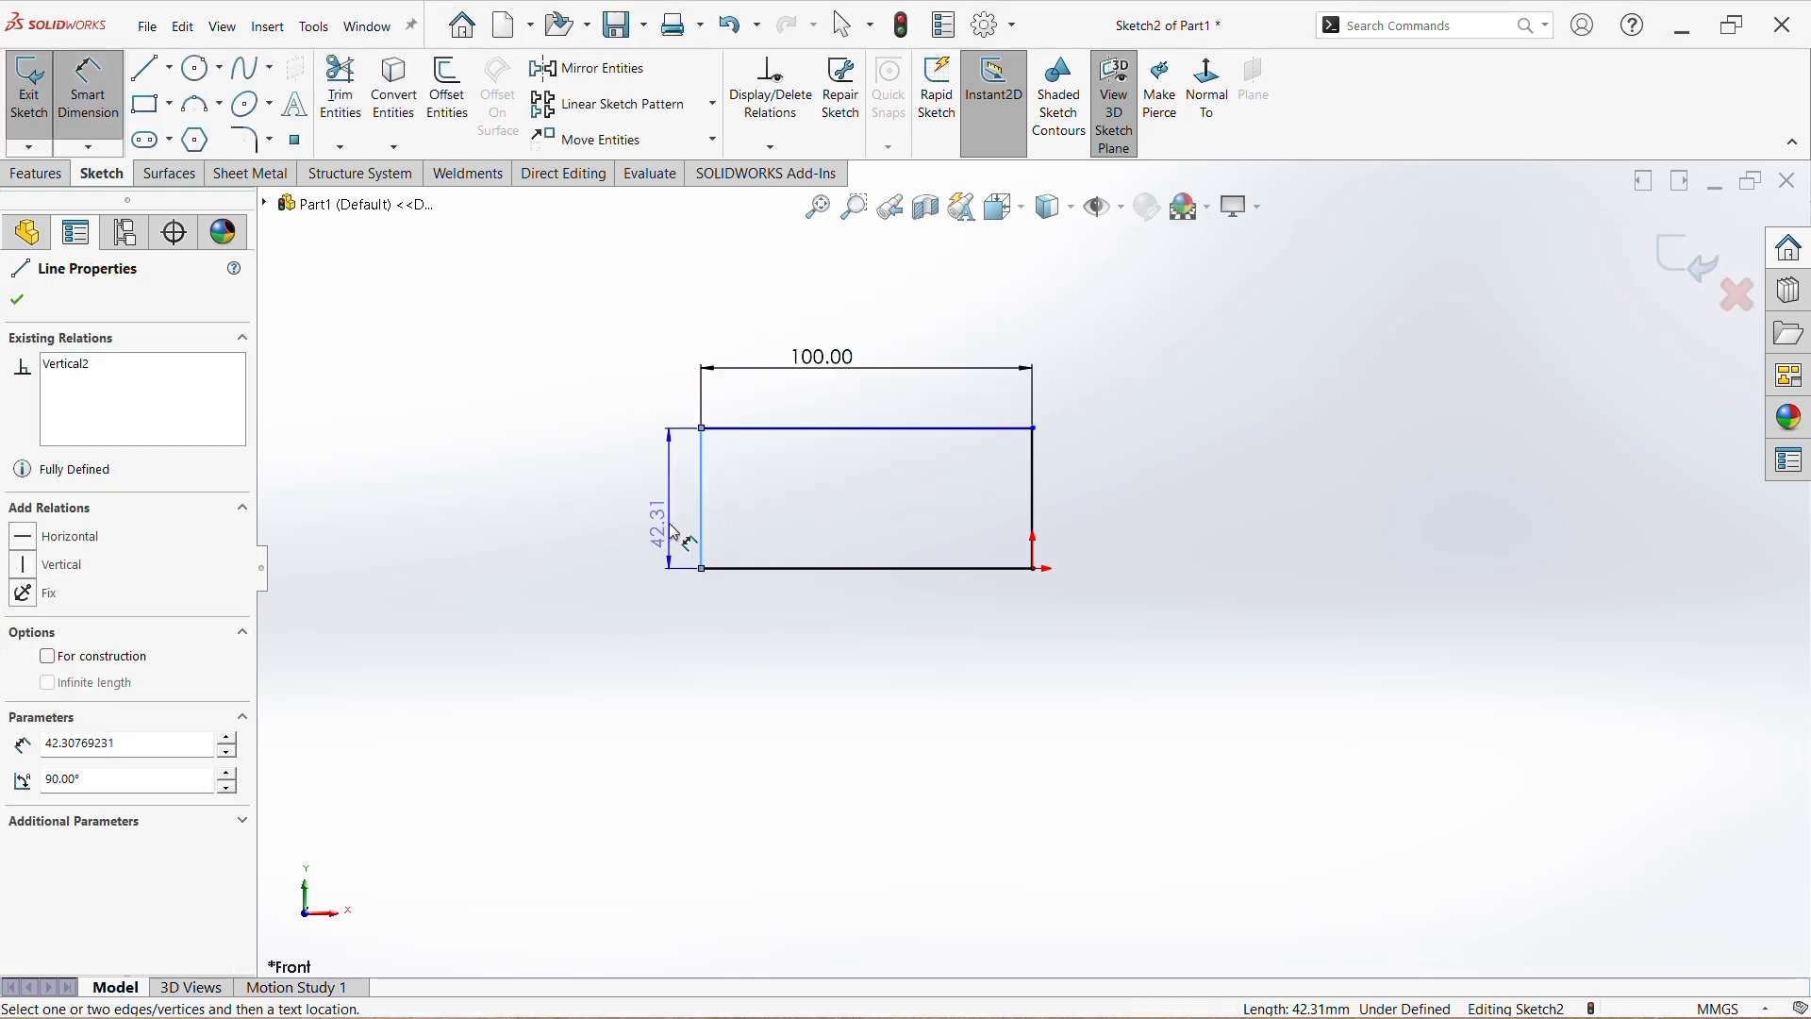
left_click(670, 517)
type("30")
key("Return")
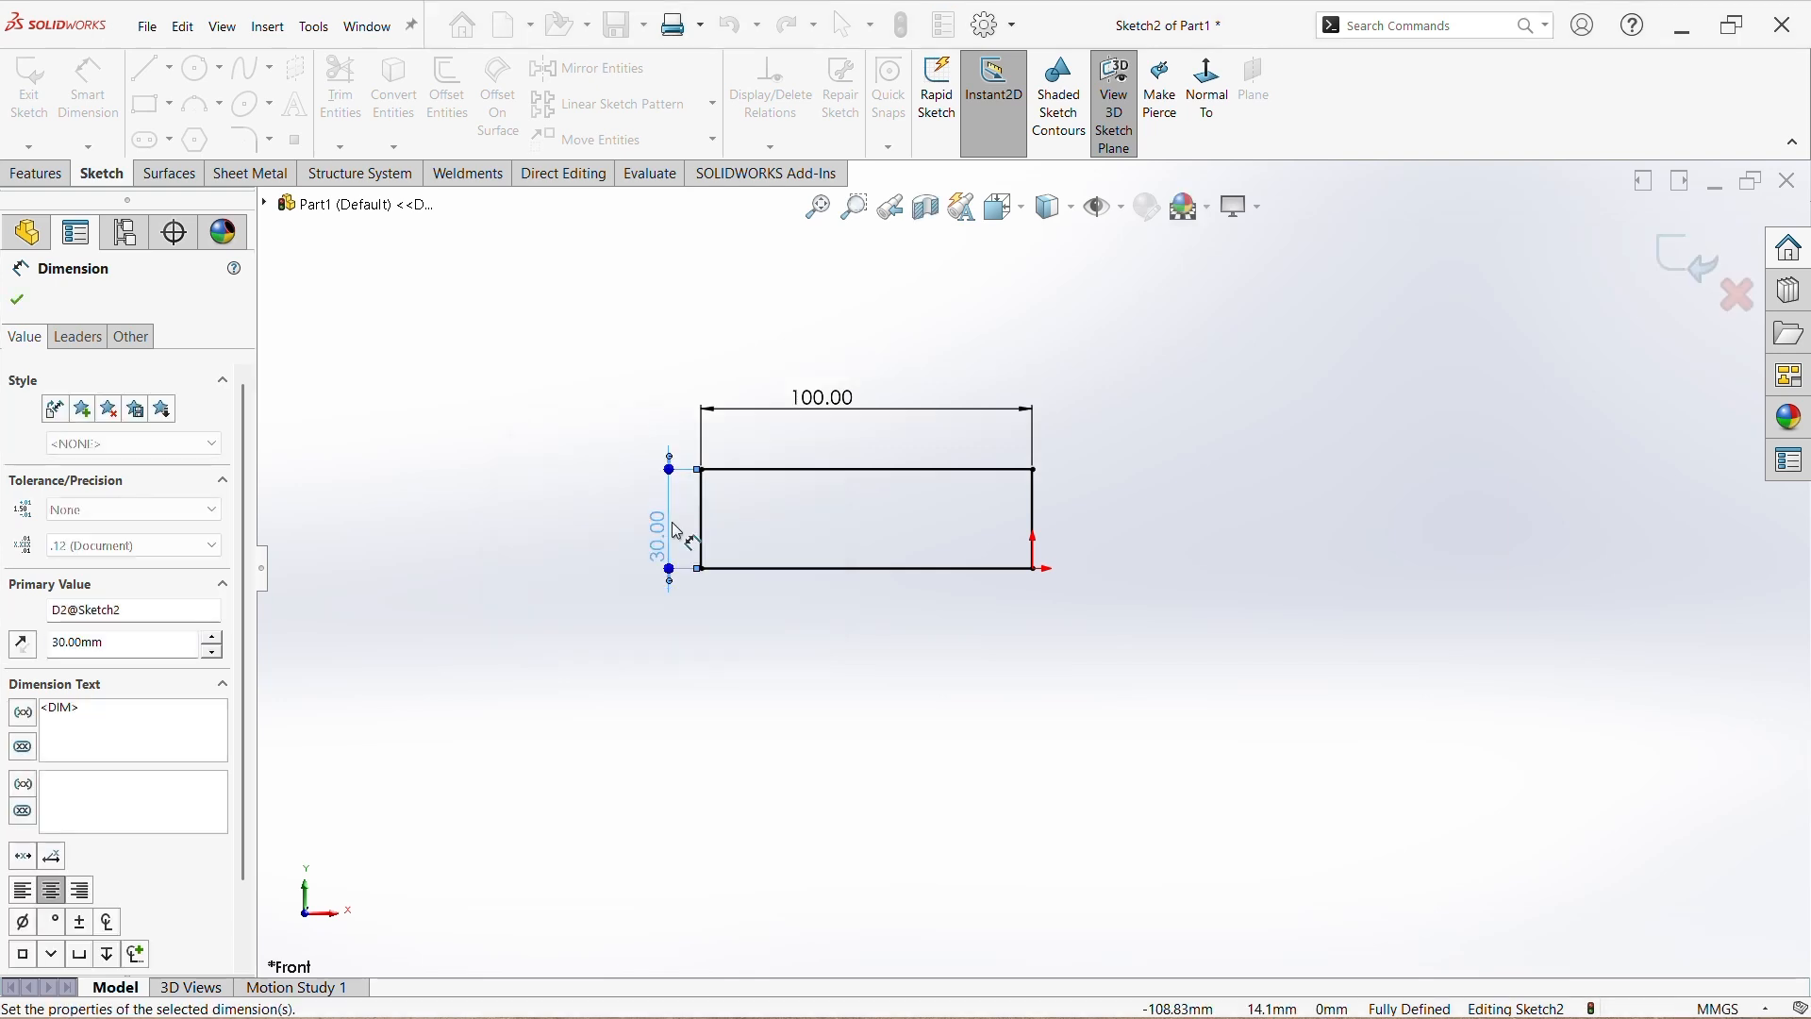
left_click(18, 301)
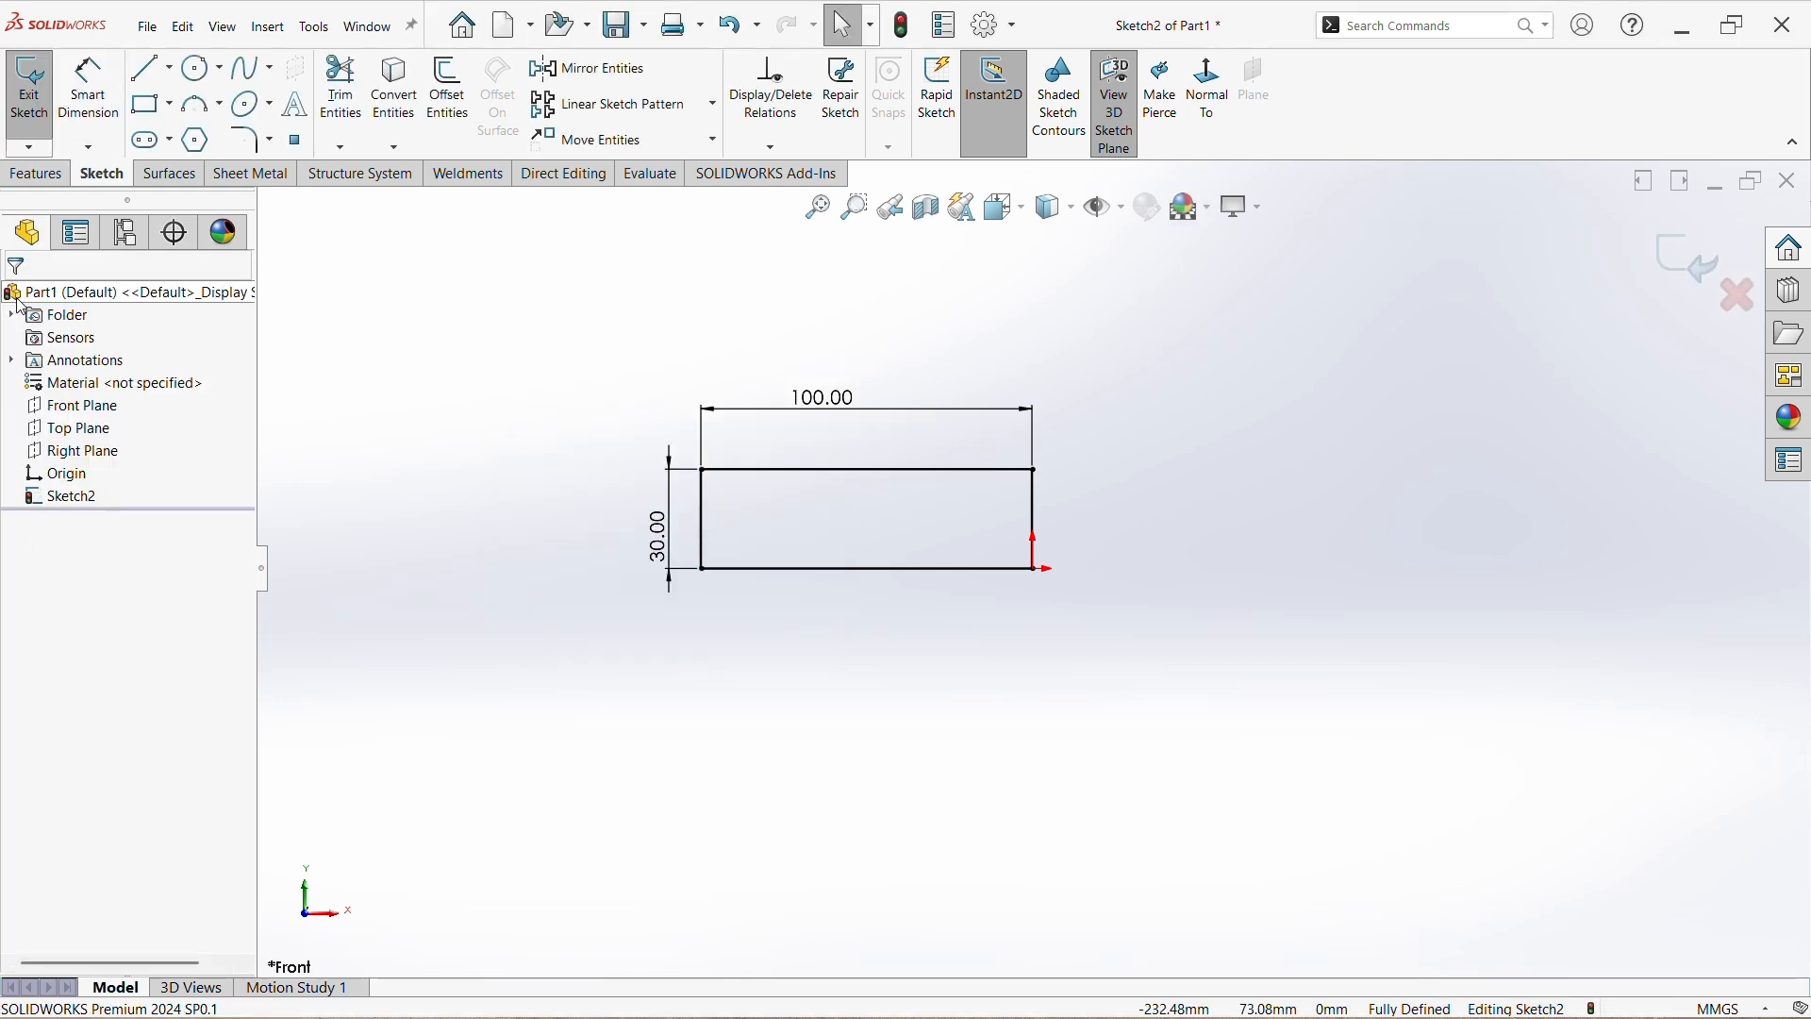
- Create a sheet metal base flange from the rectangle with 1 mm thickness in the reversed direction
left_click(250, 174)
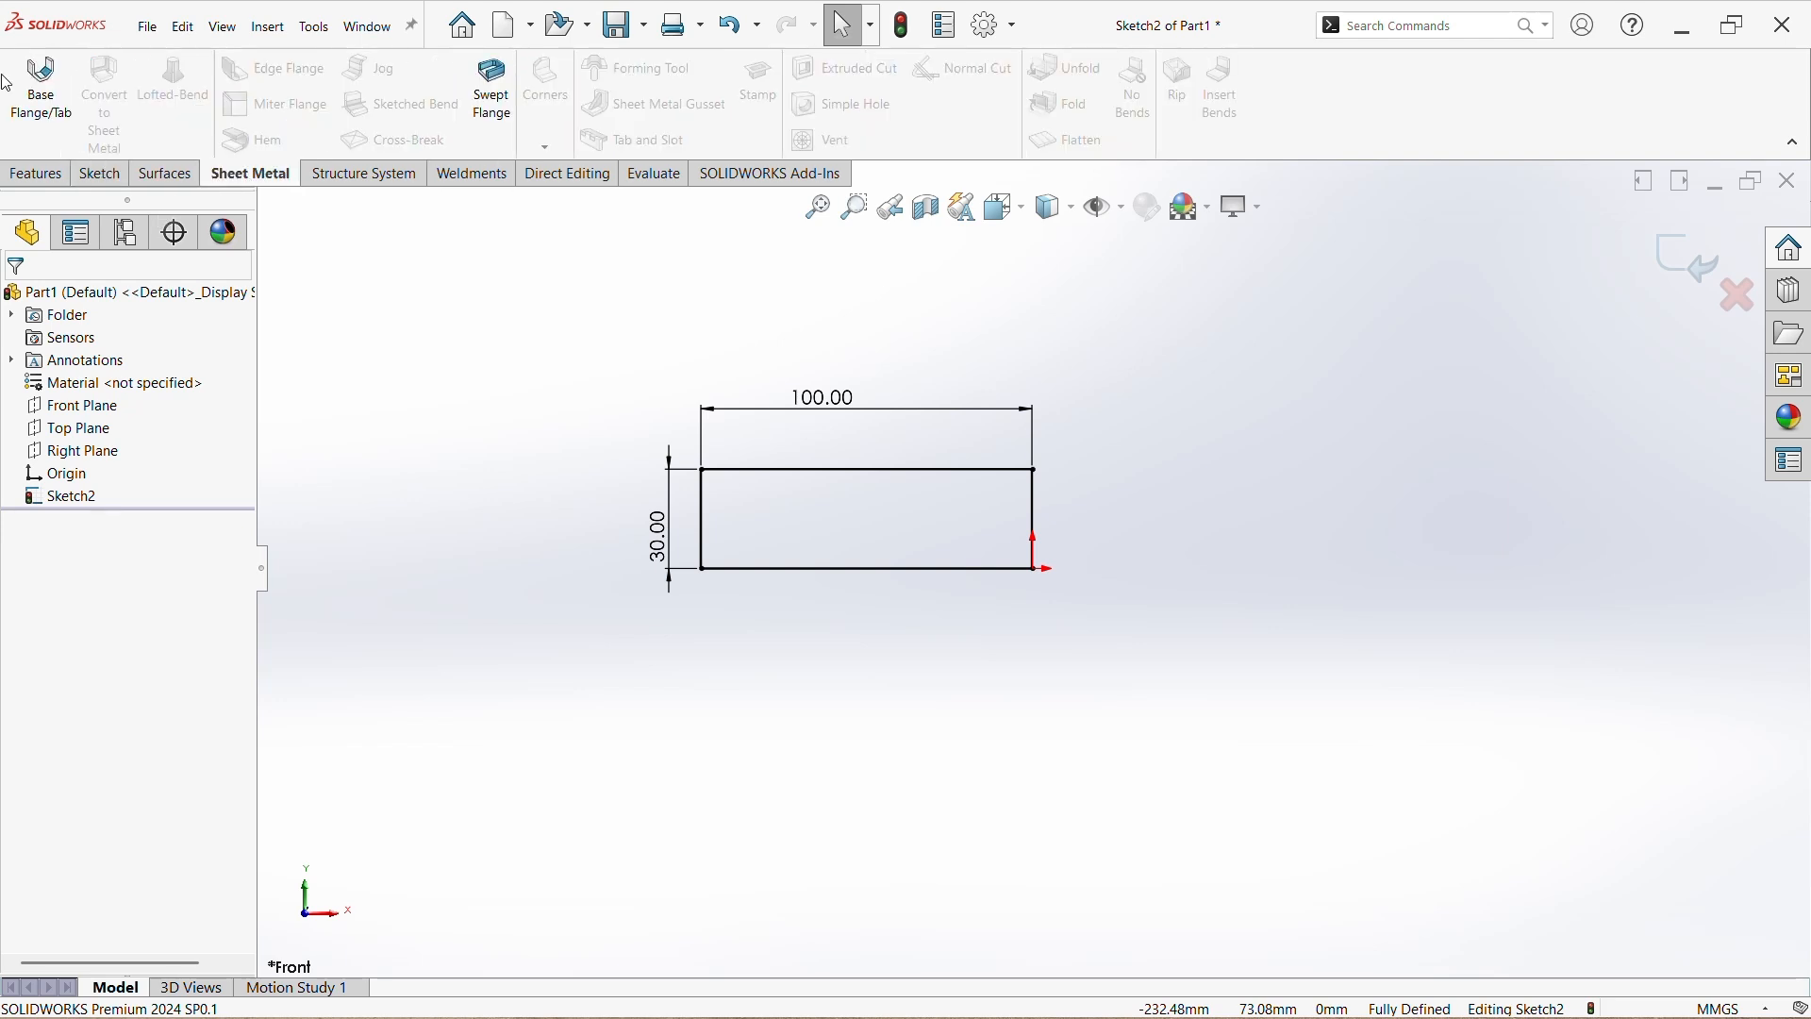
left_click(38, 90)
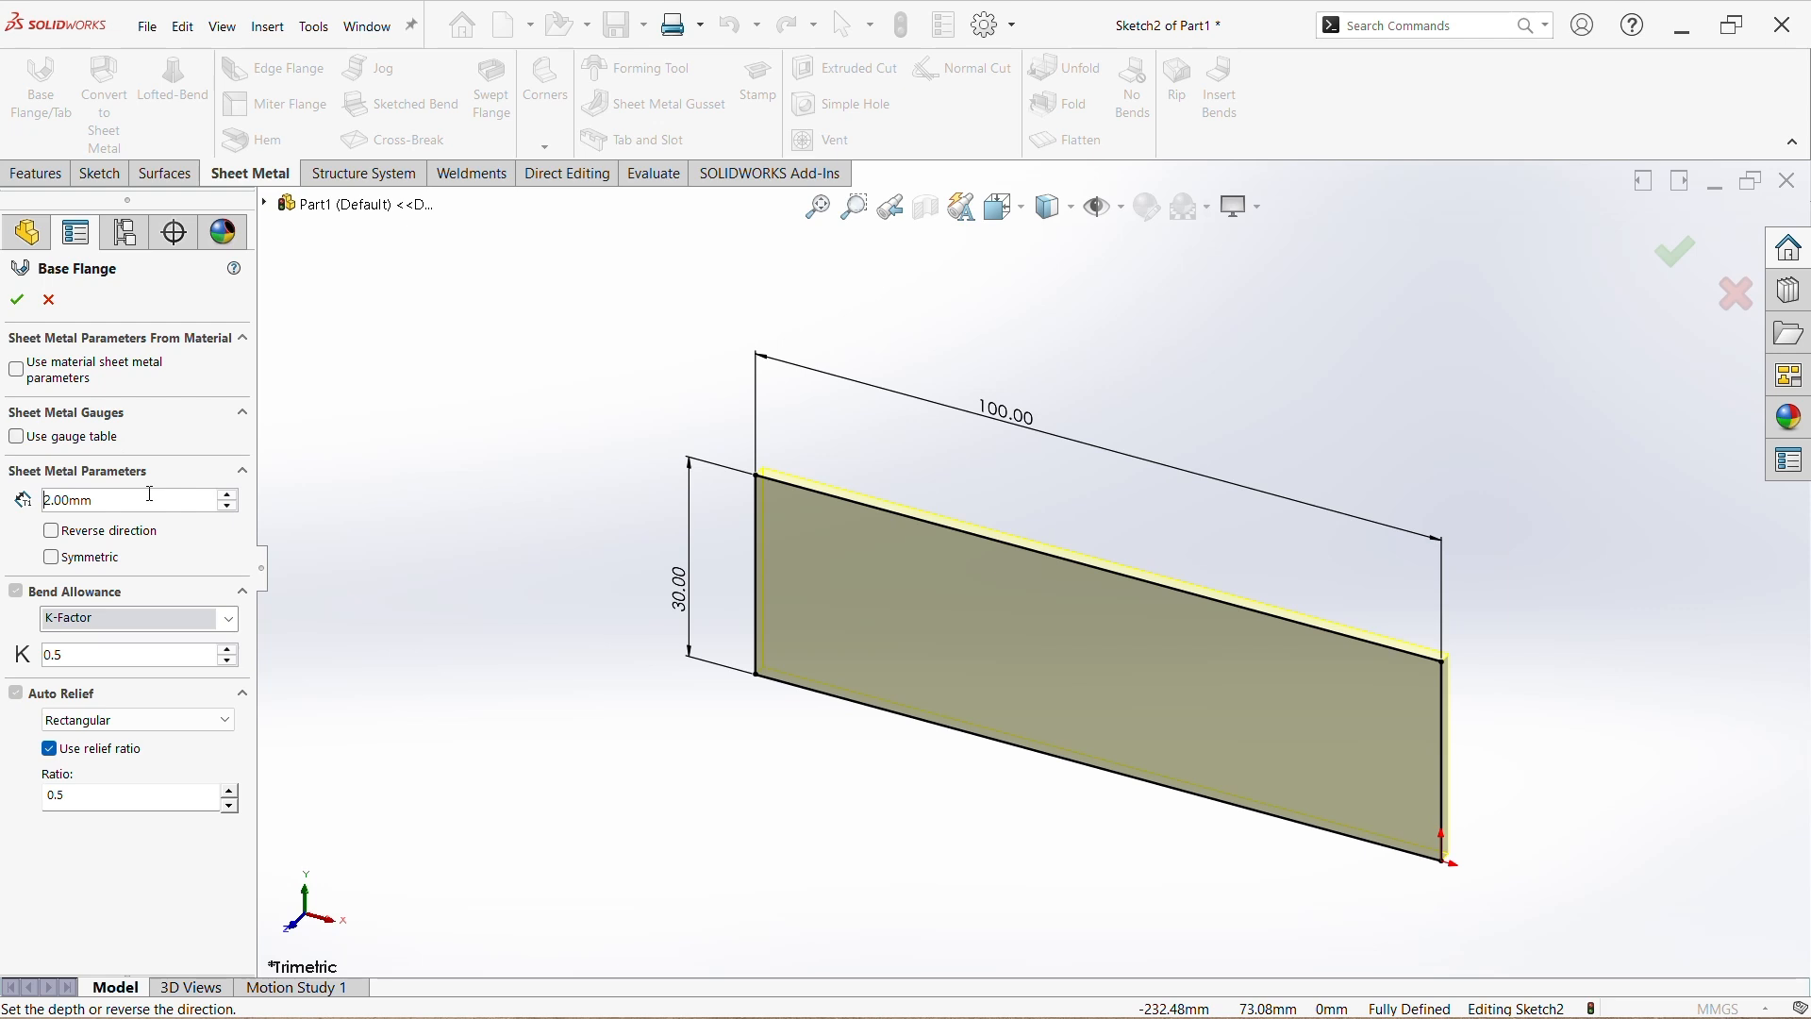
left_click_drag(120, 506, 24, 499)
type("1")
key("Return")
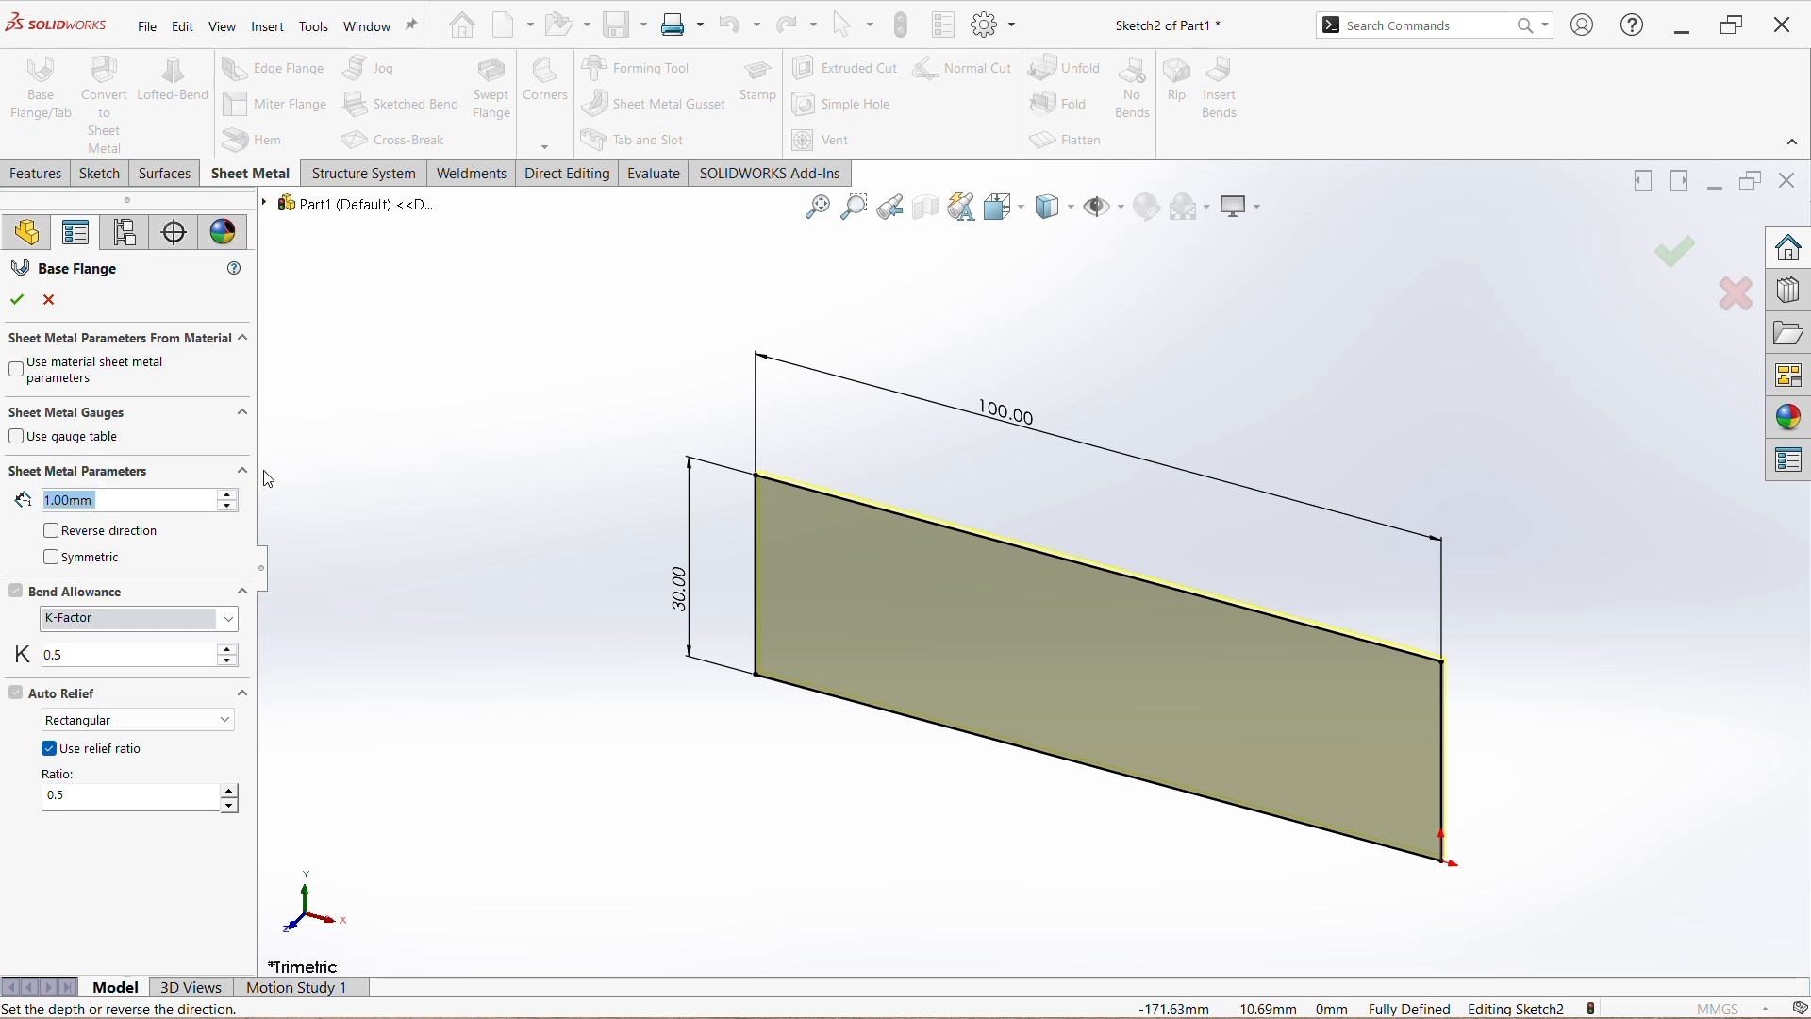
left_click(50, 529)
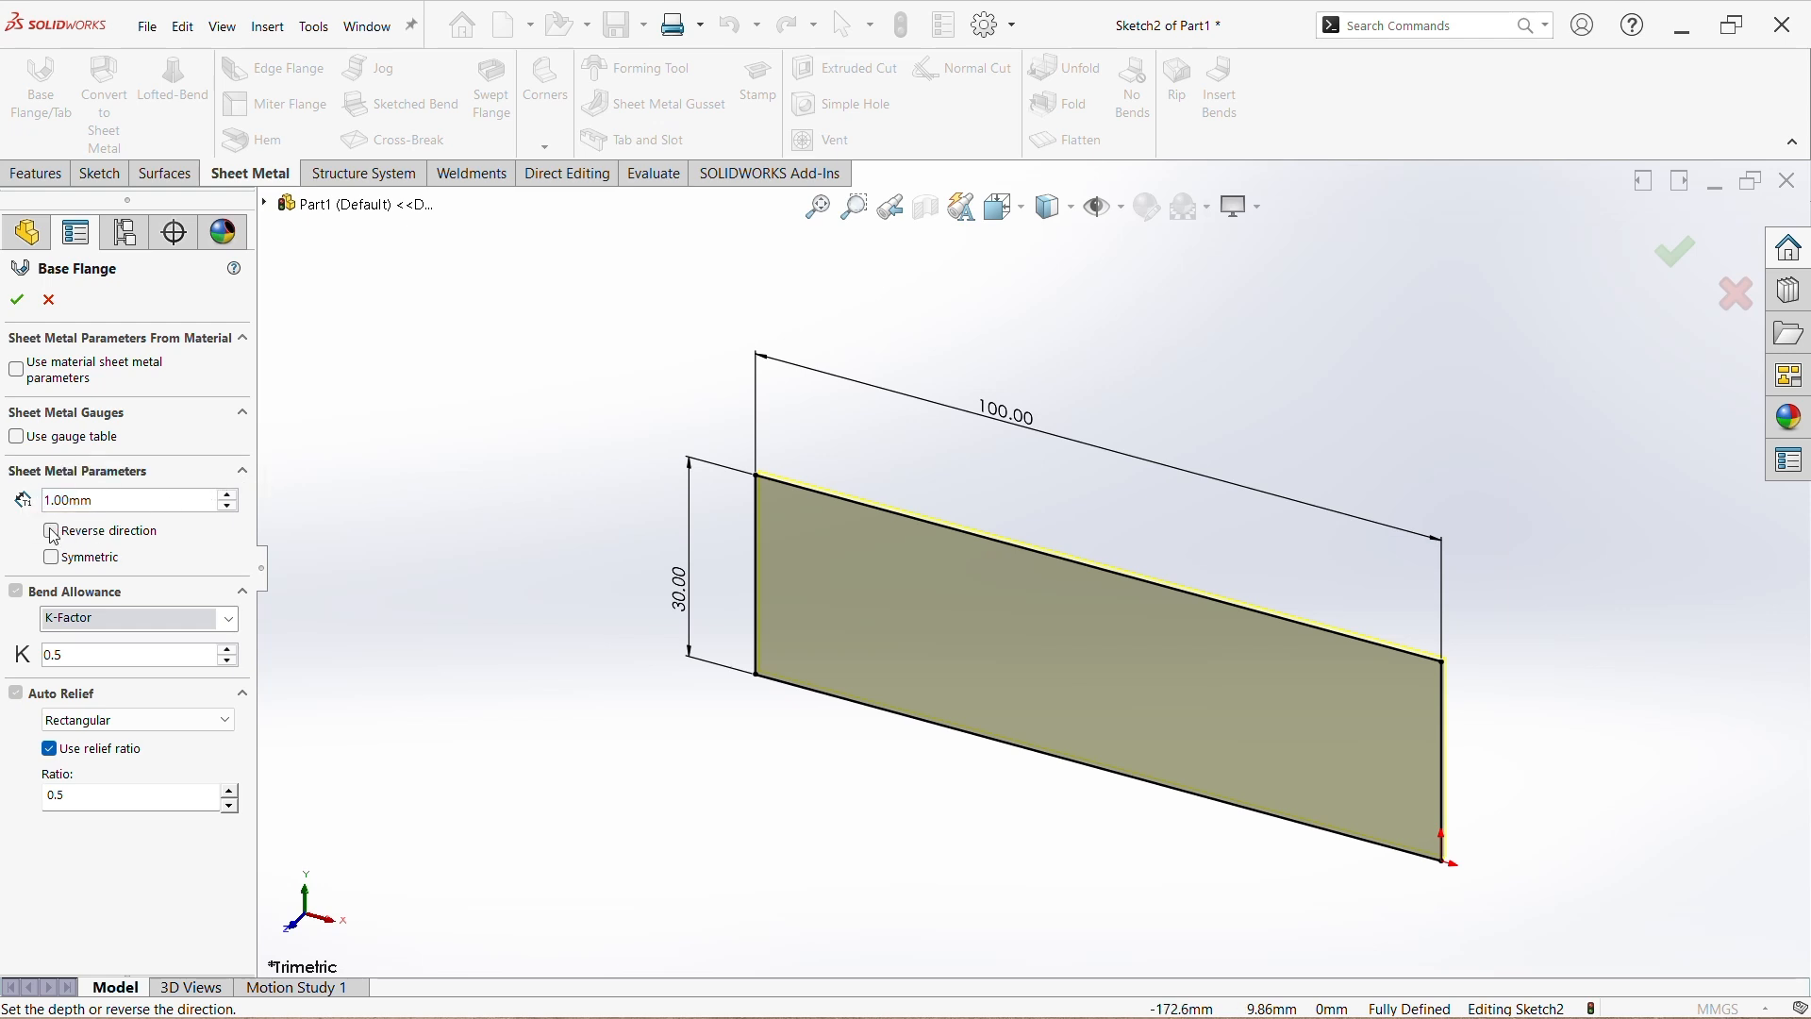
left_click(17, 299)
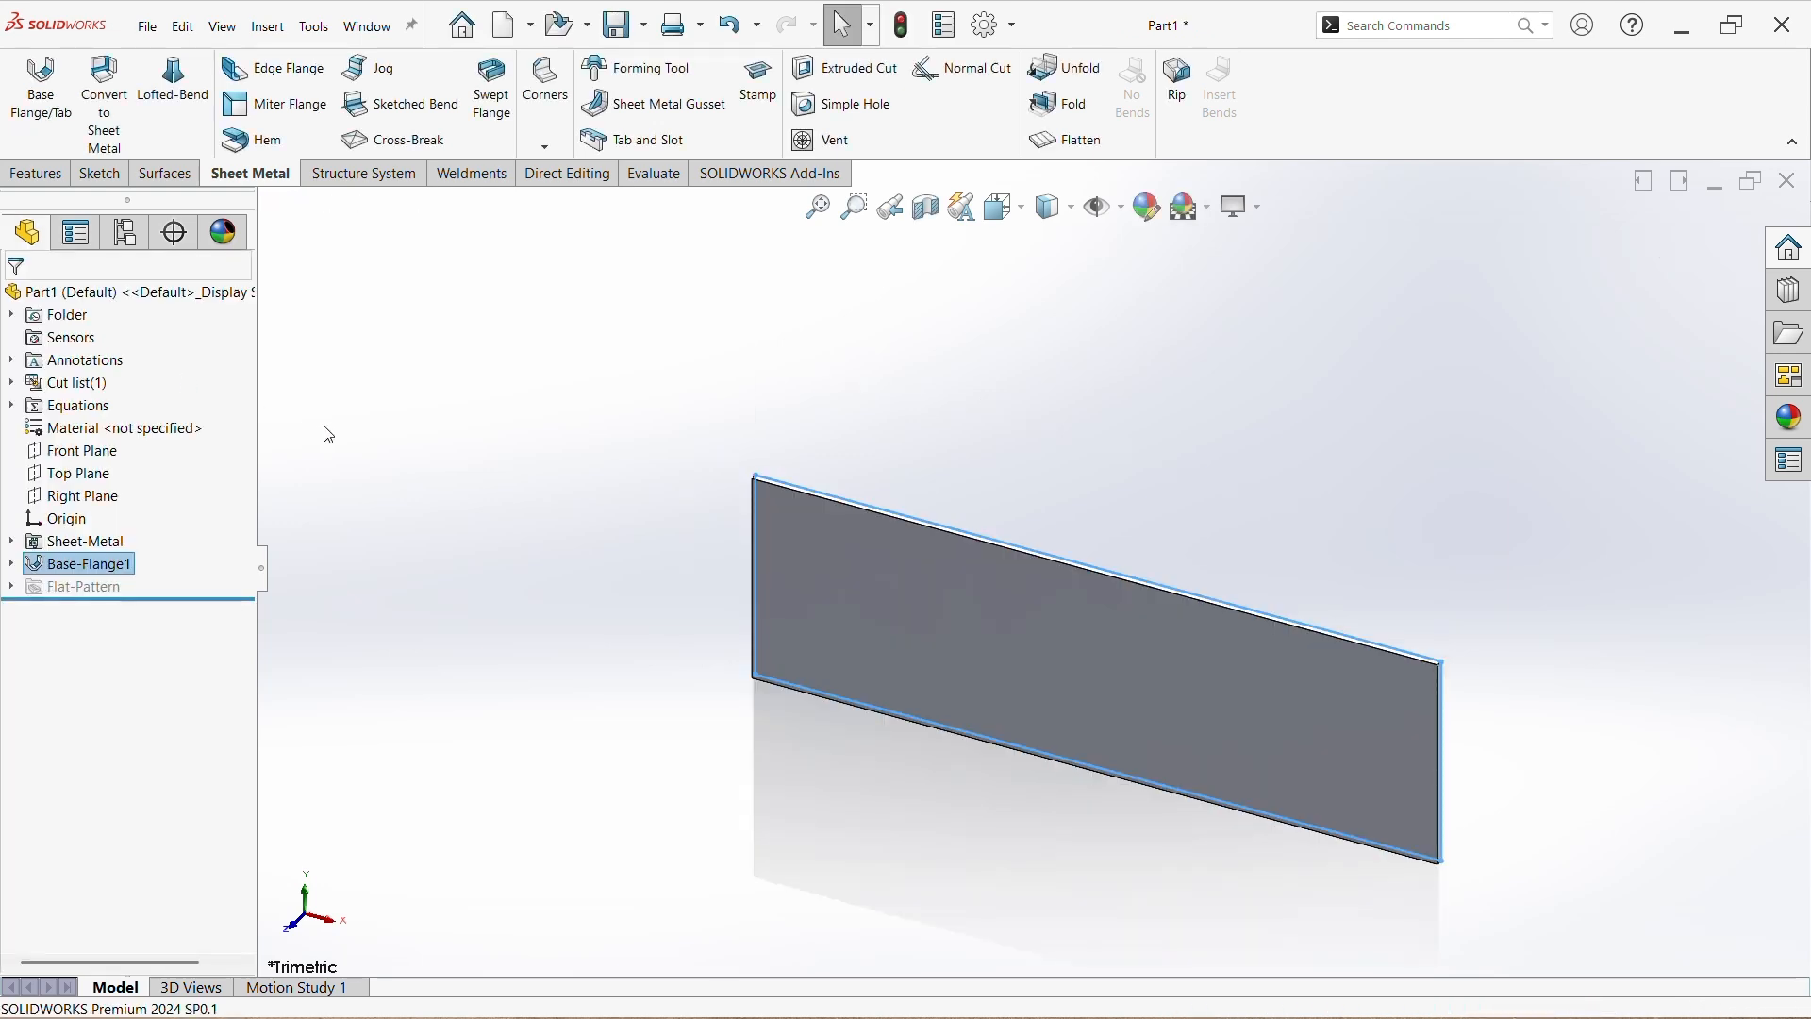
- Start an edge flange from the plate's left short edge, extending it forward about 31 mm at 90 degrees
left_click(408, 500)
scroll(409, 501, "up", 3)
middle_click_drag(584, 585, 635, 727)
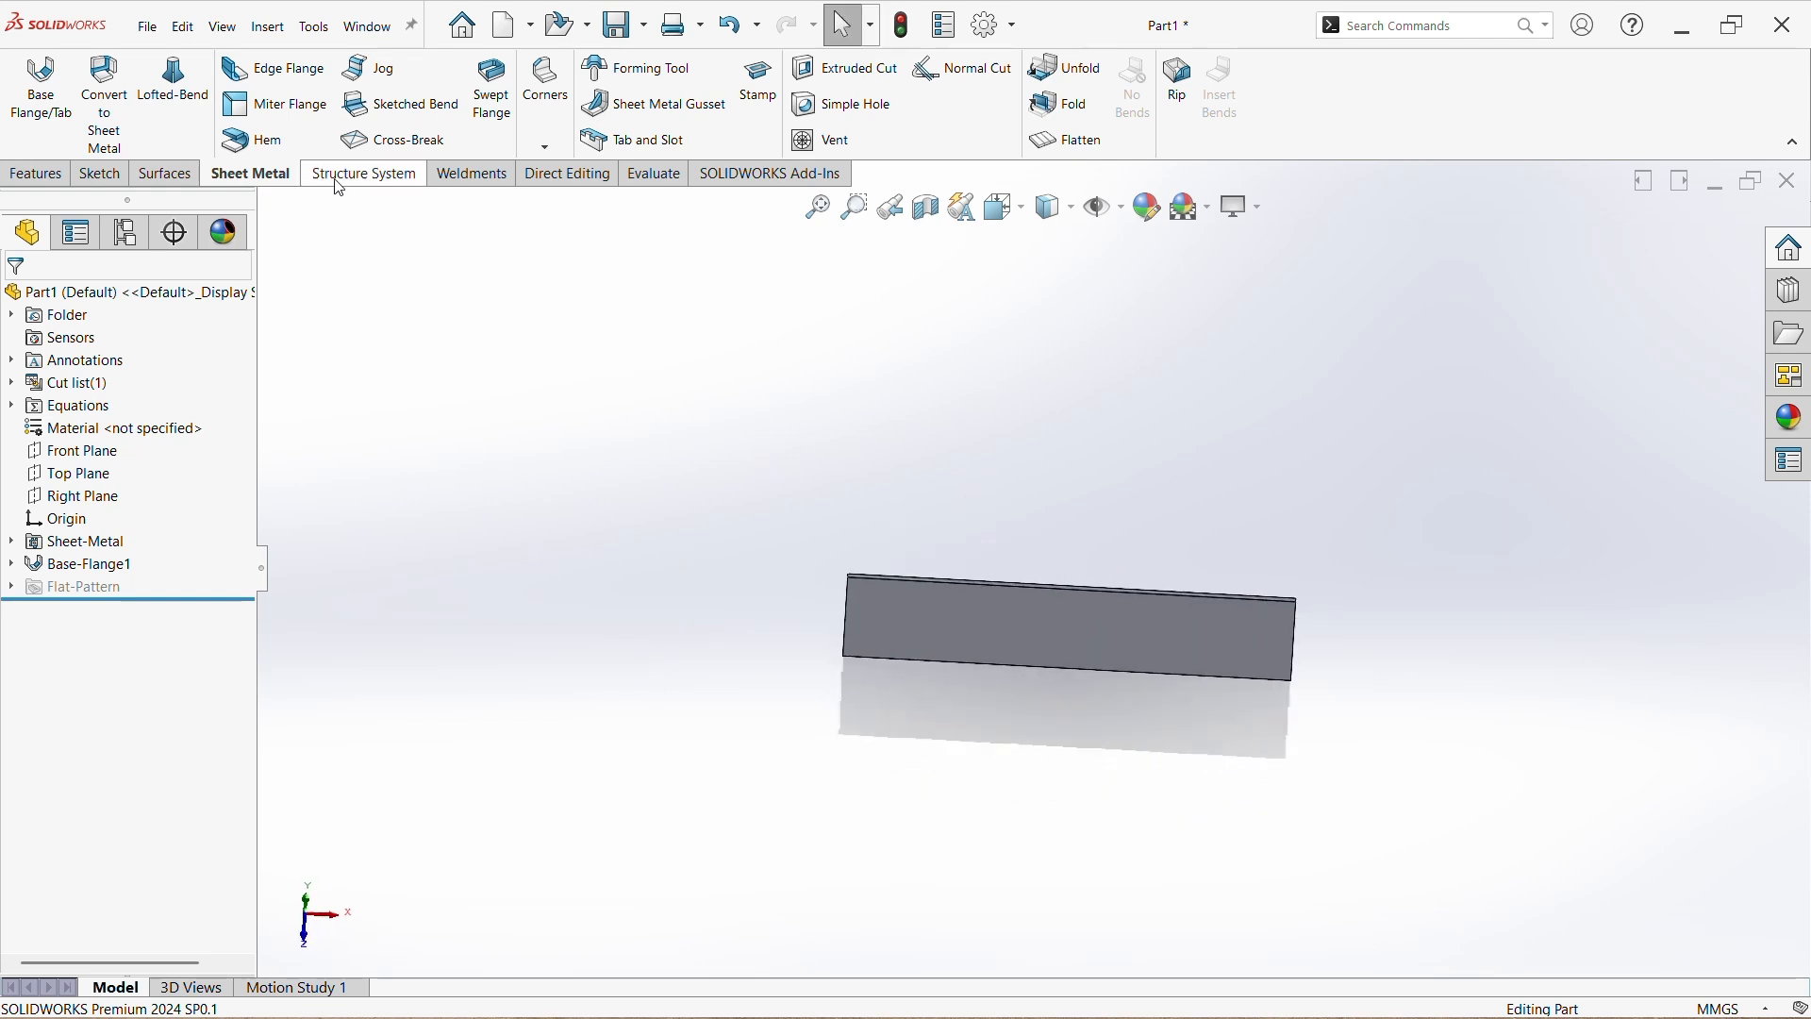
left_click(283, 68)
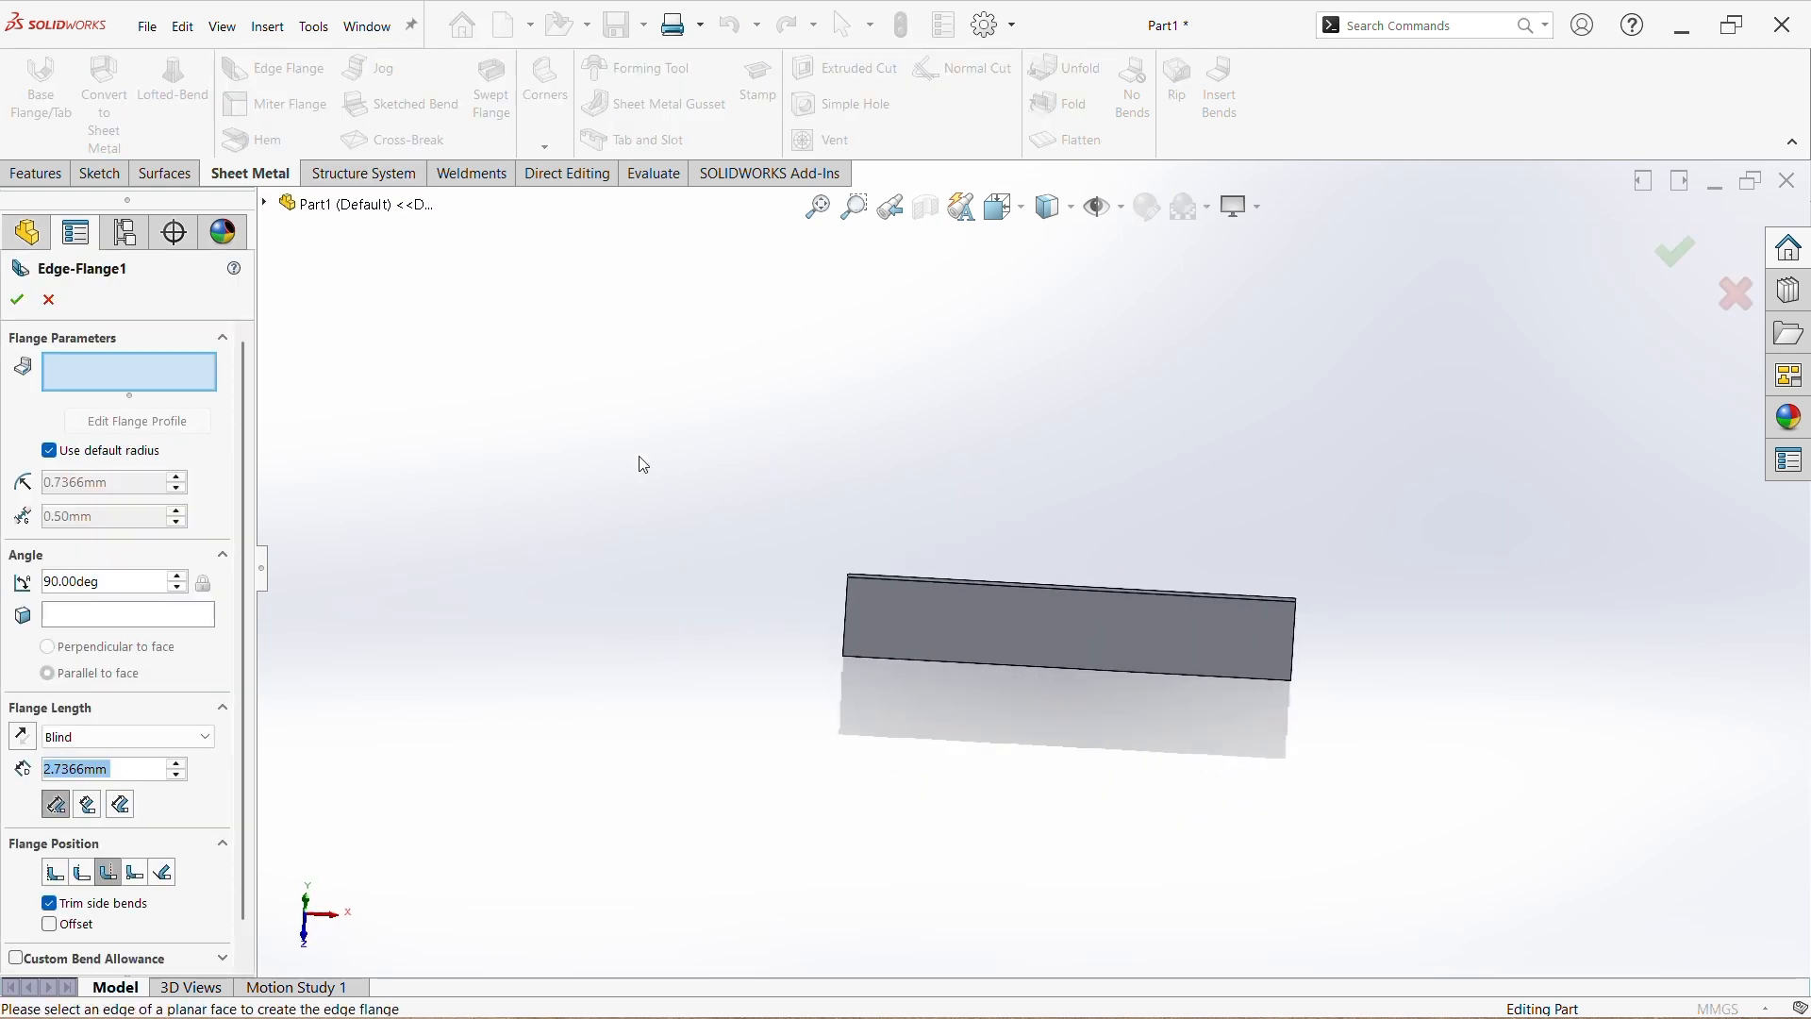
left_click(846, 603)
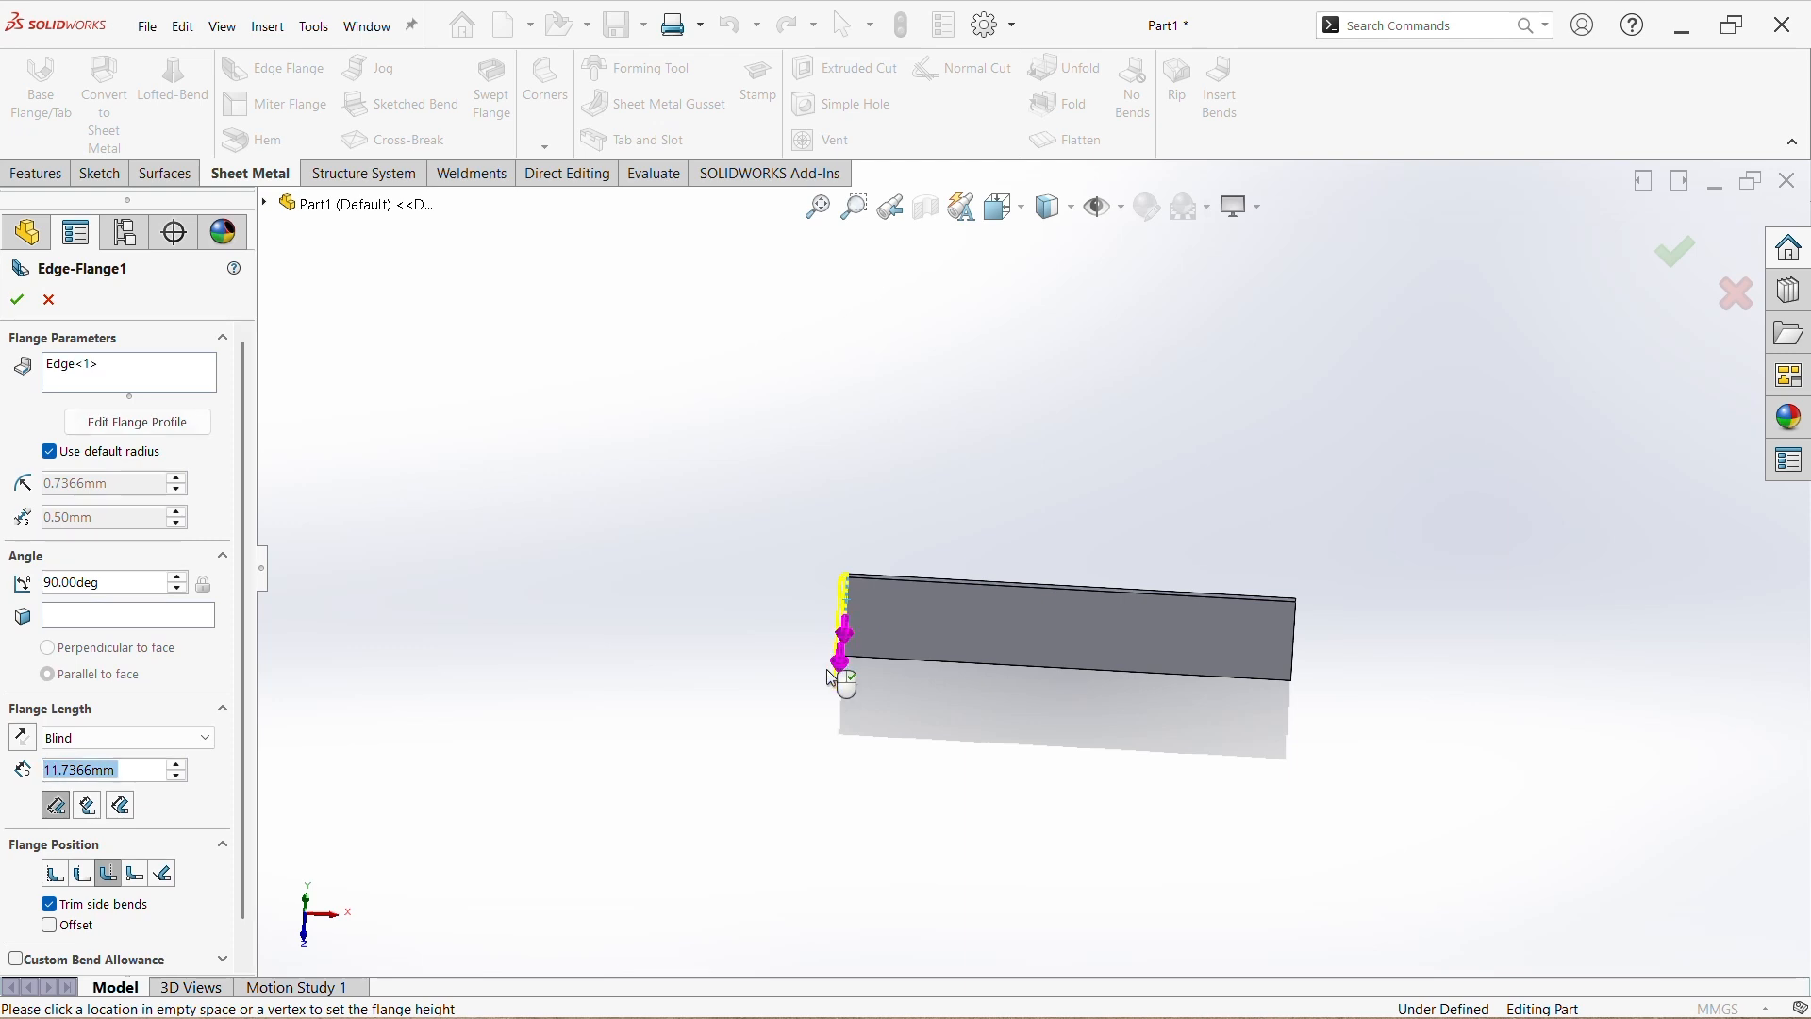
scroll(951, 711, "up", 1)
middle_click_drag(961, 722, 920, 453)
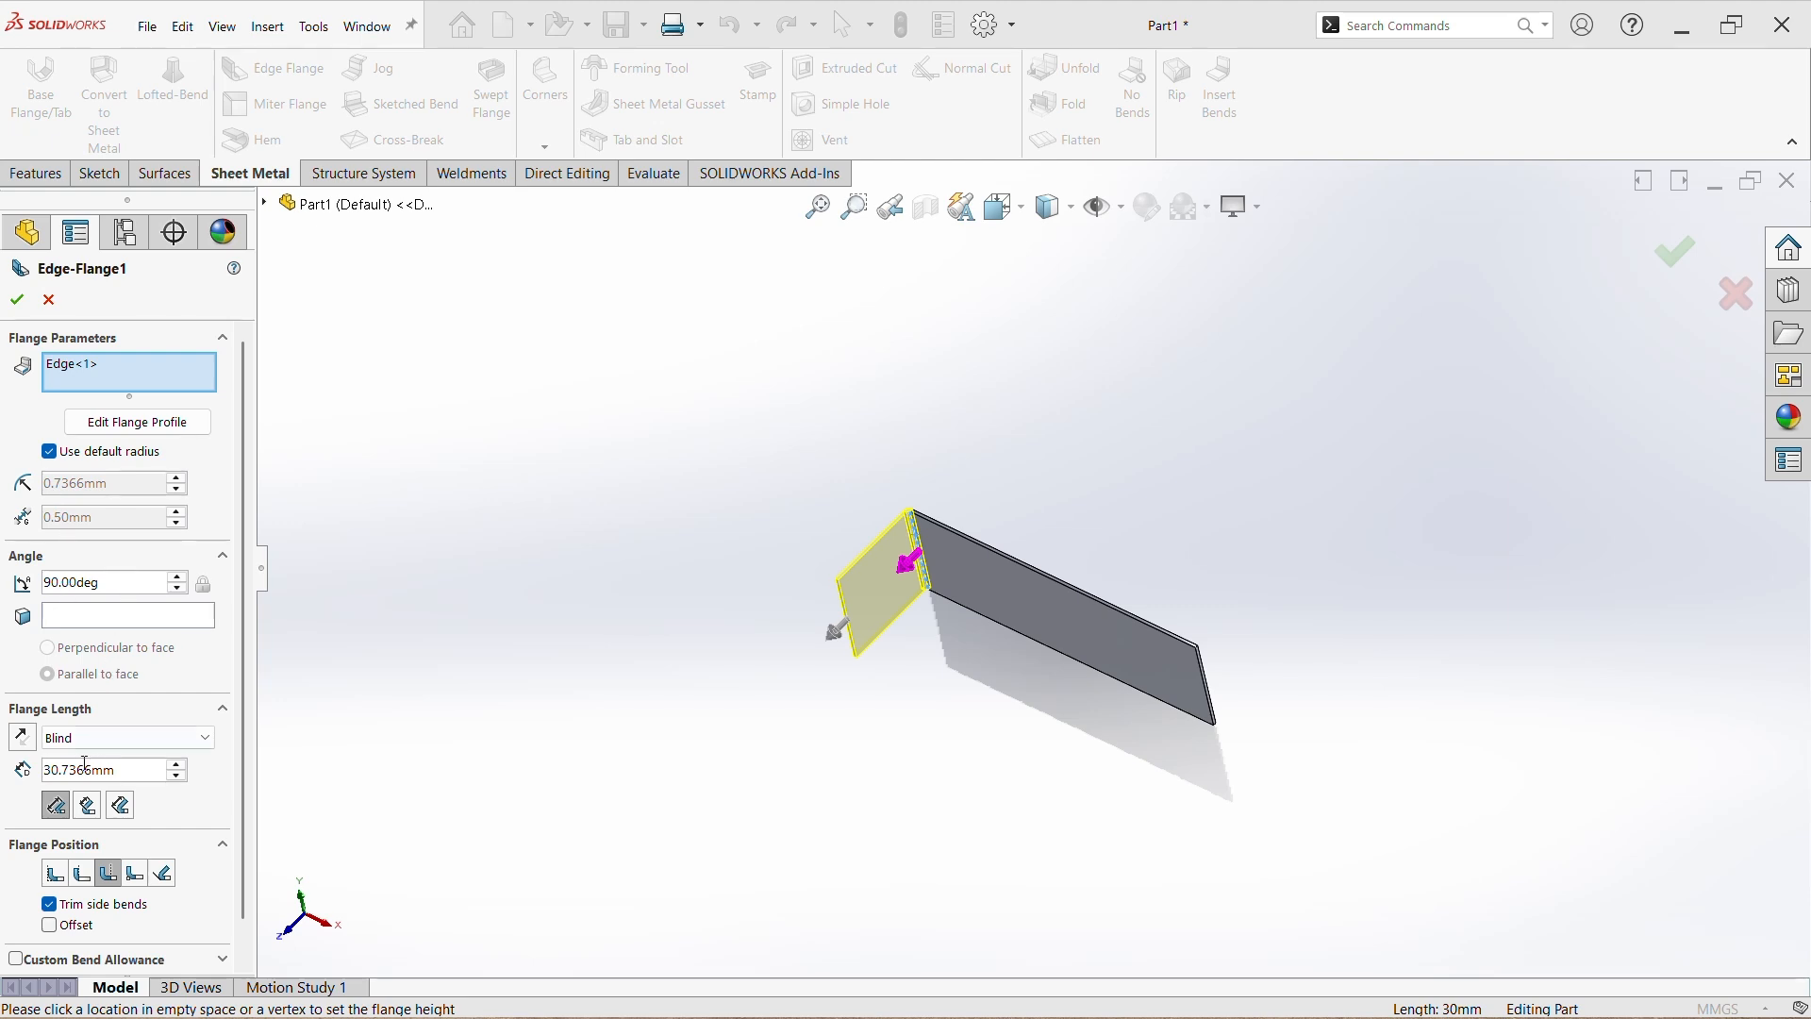
- Set the edge flange position to Material Inside and its length to 100 mm
left_click(56, 879)
middle_click_drag(1007, 632, 894, 541)
scroll(944, 593, "down", 3)
middle_click_drag(1029, 777, 1027, 727)
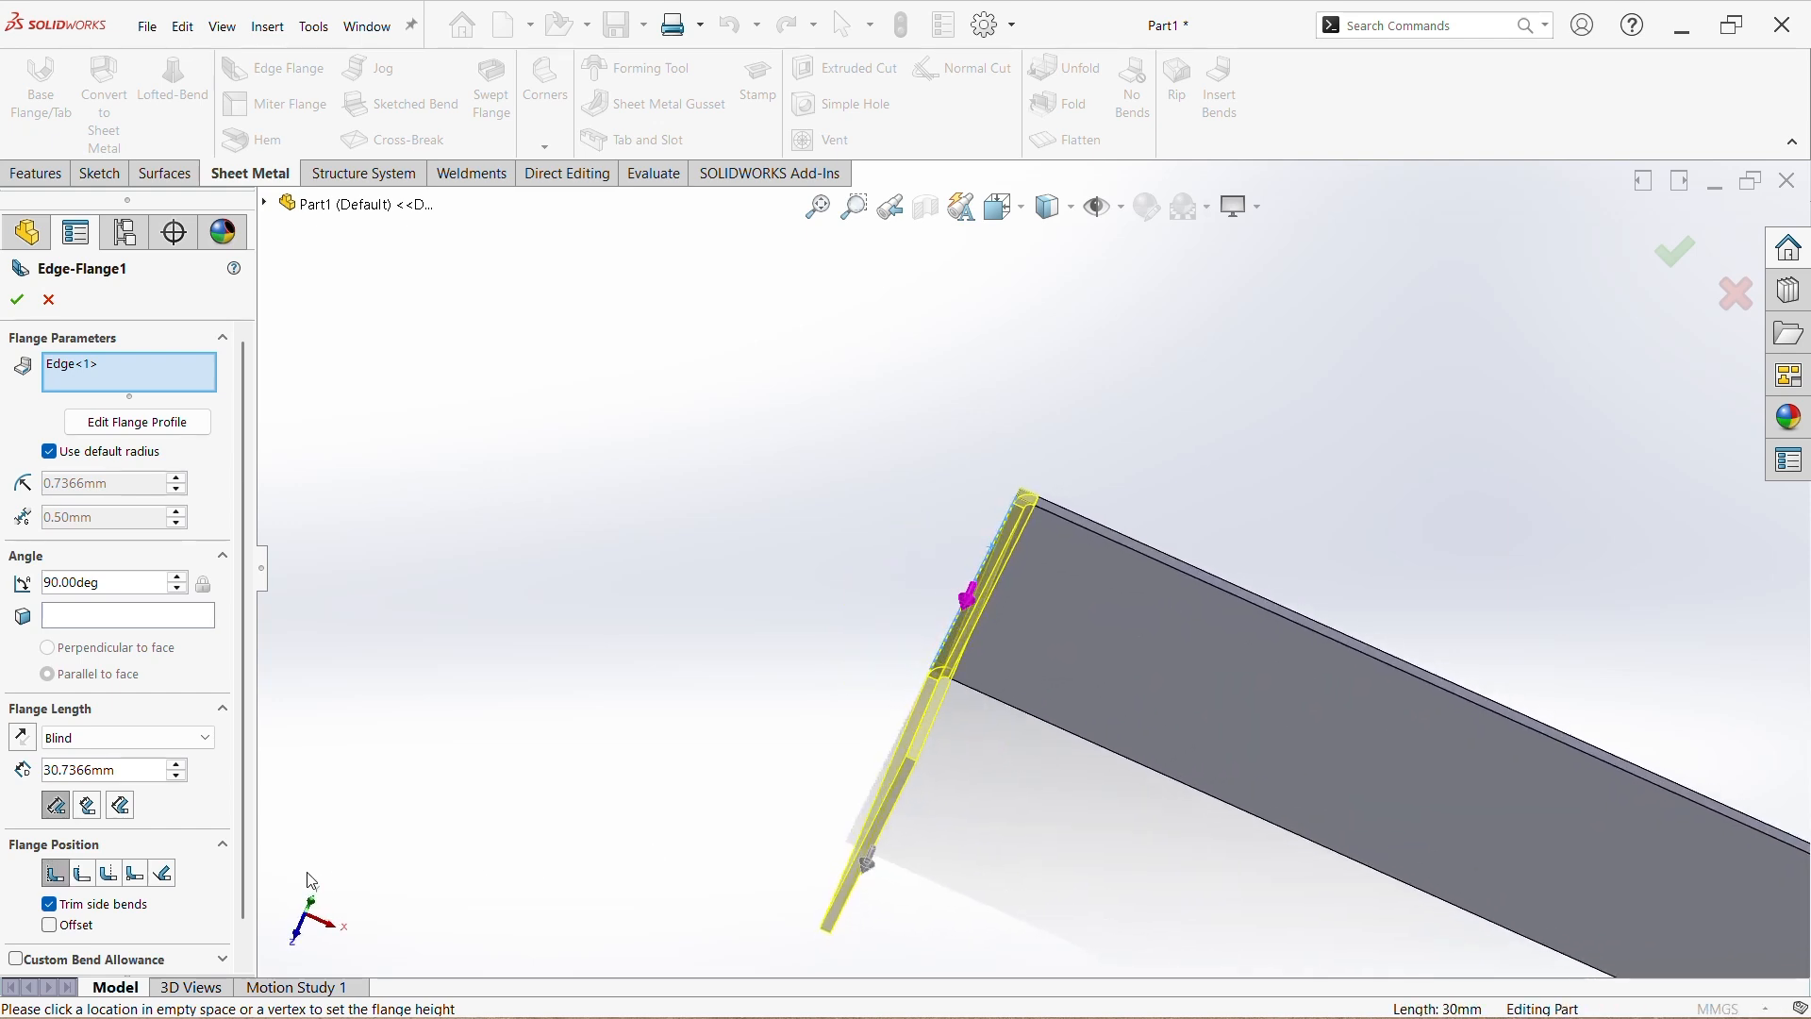
left_click_drag(115, 771, 14, 771)
type("100")
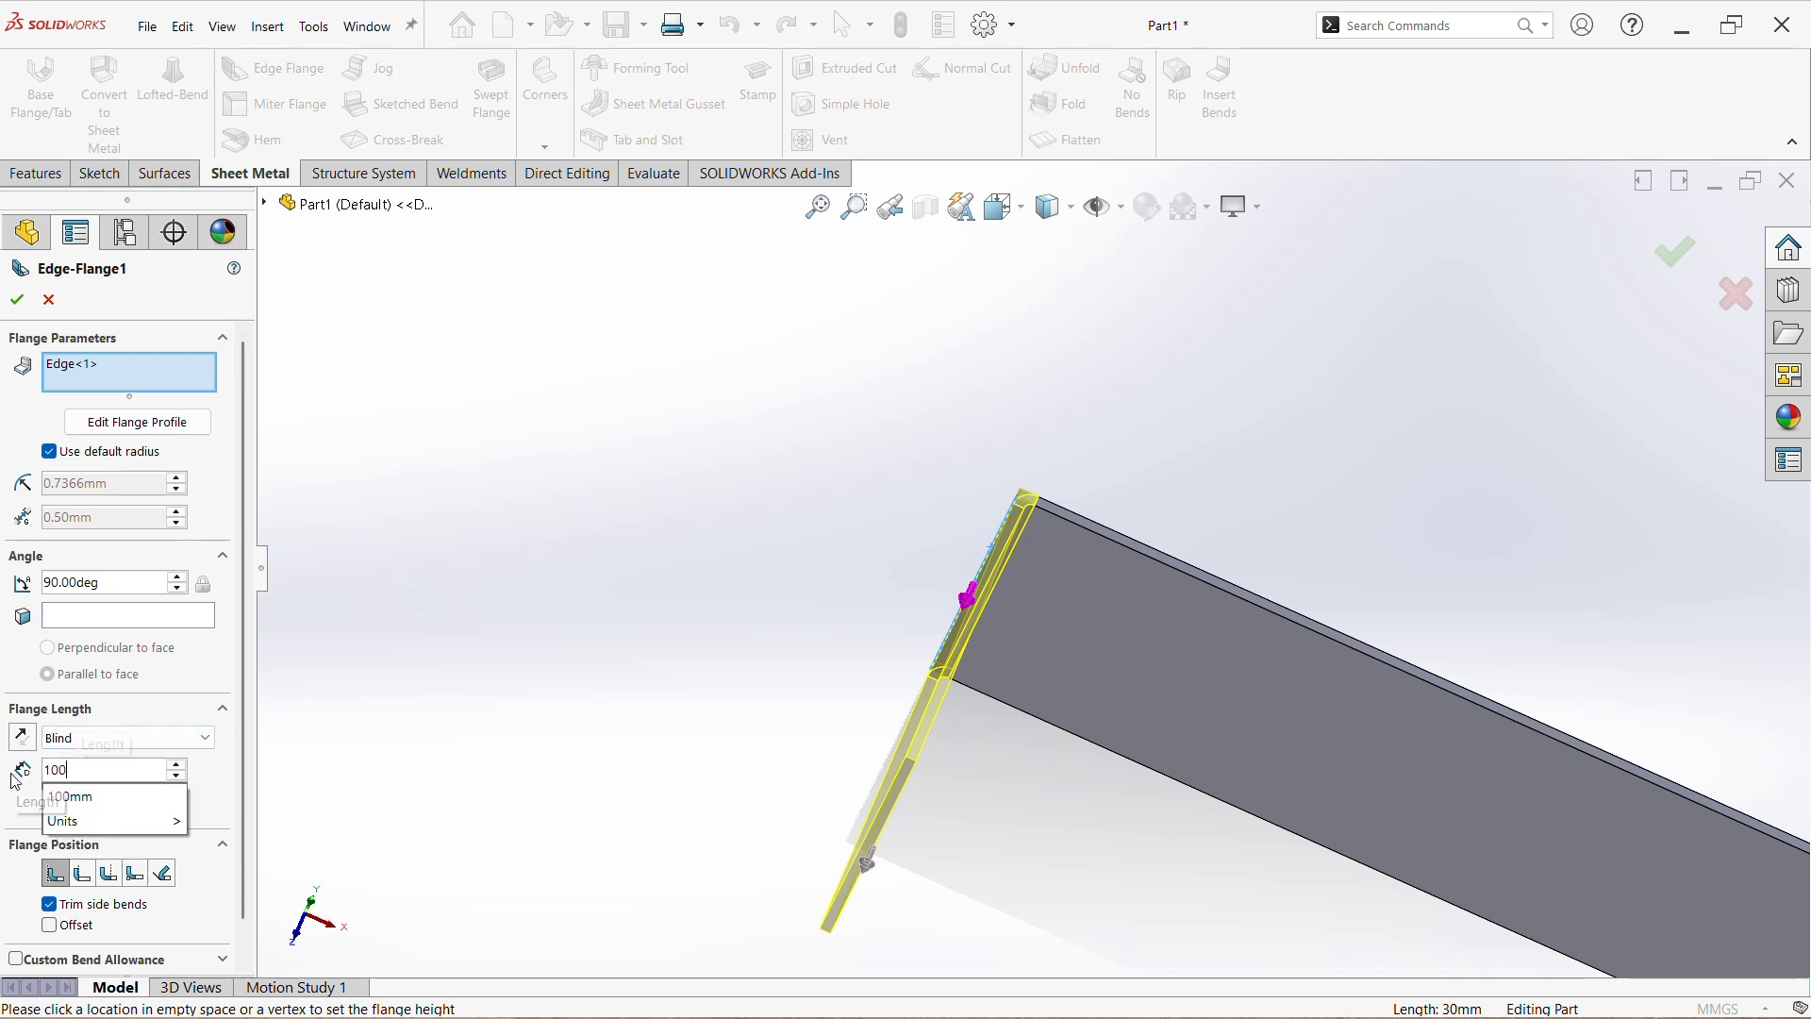
key("Return")
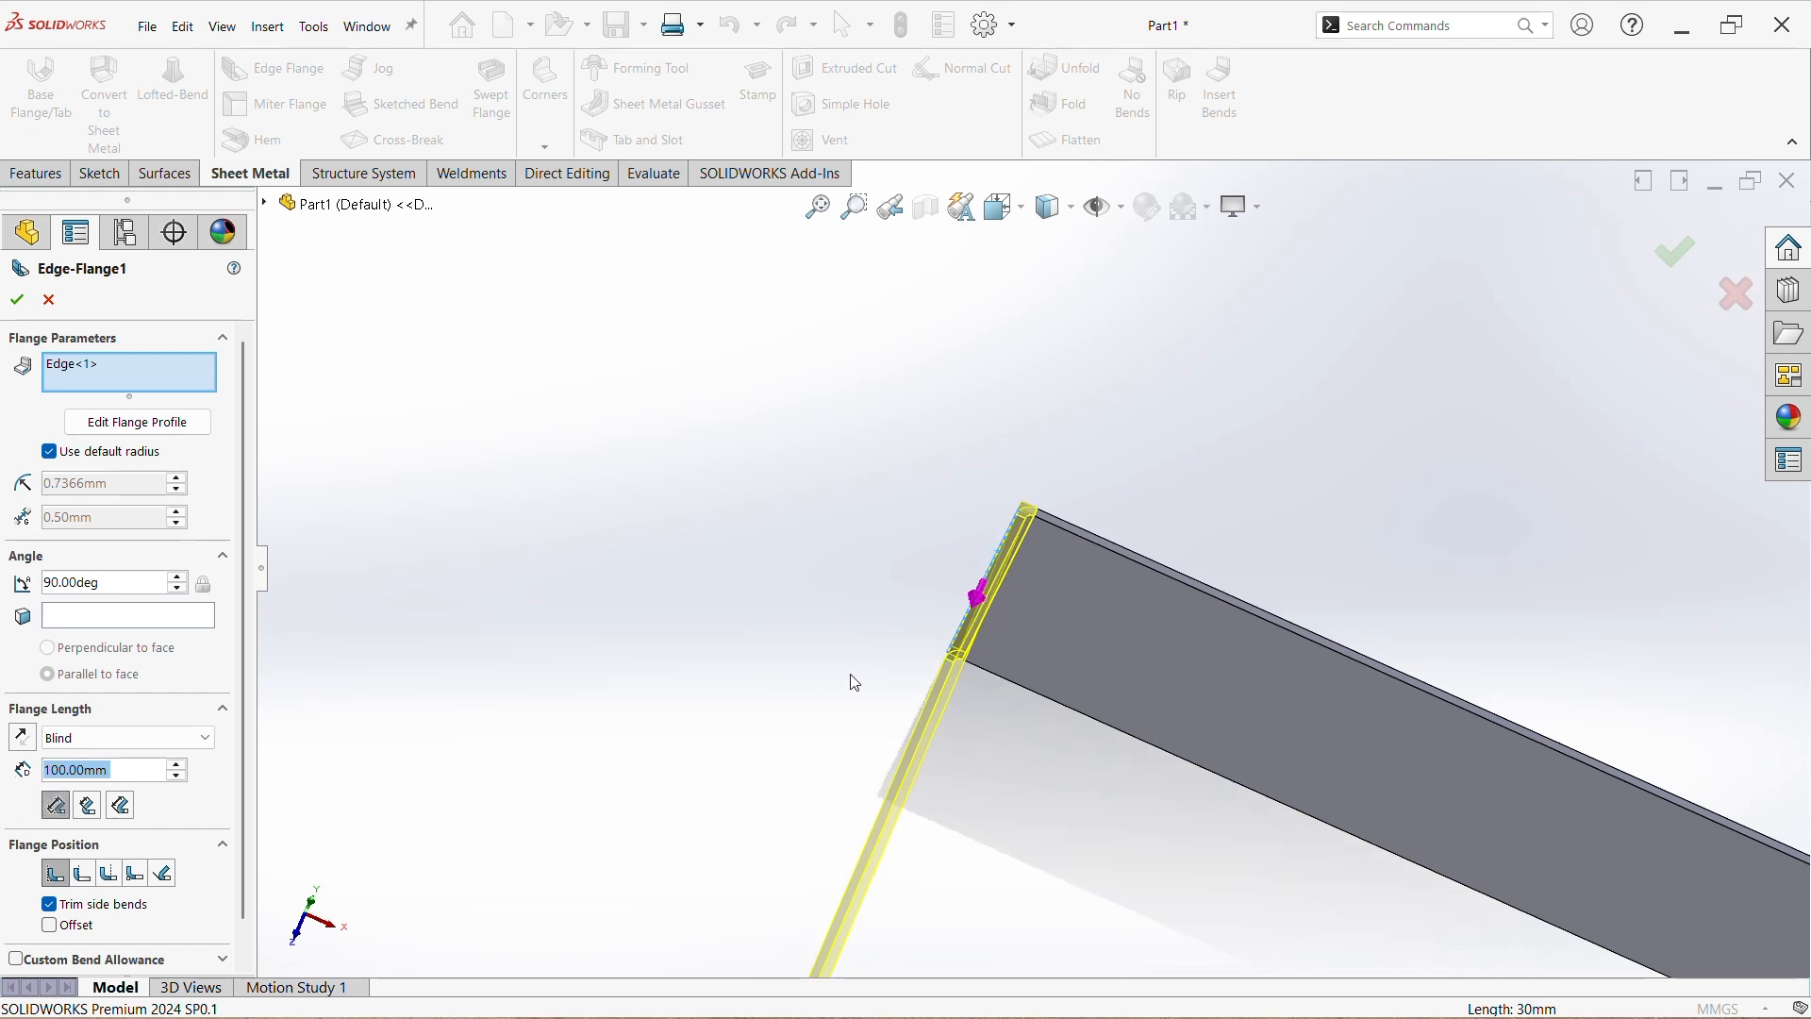
- Replace the edge flange's default bend radius with 3 mm and accept the flange
left_click(55, 455)
left_click_drag(113, 483, 45, 486)
type("3")
key("Return")
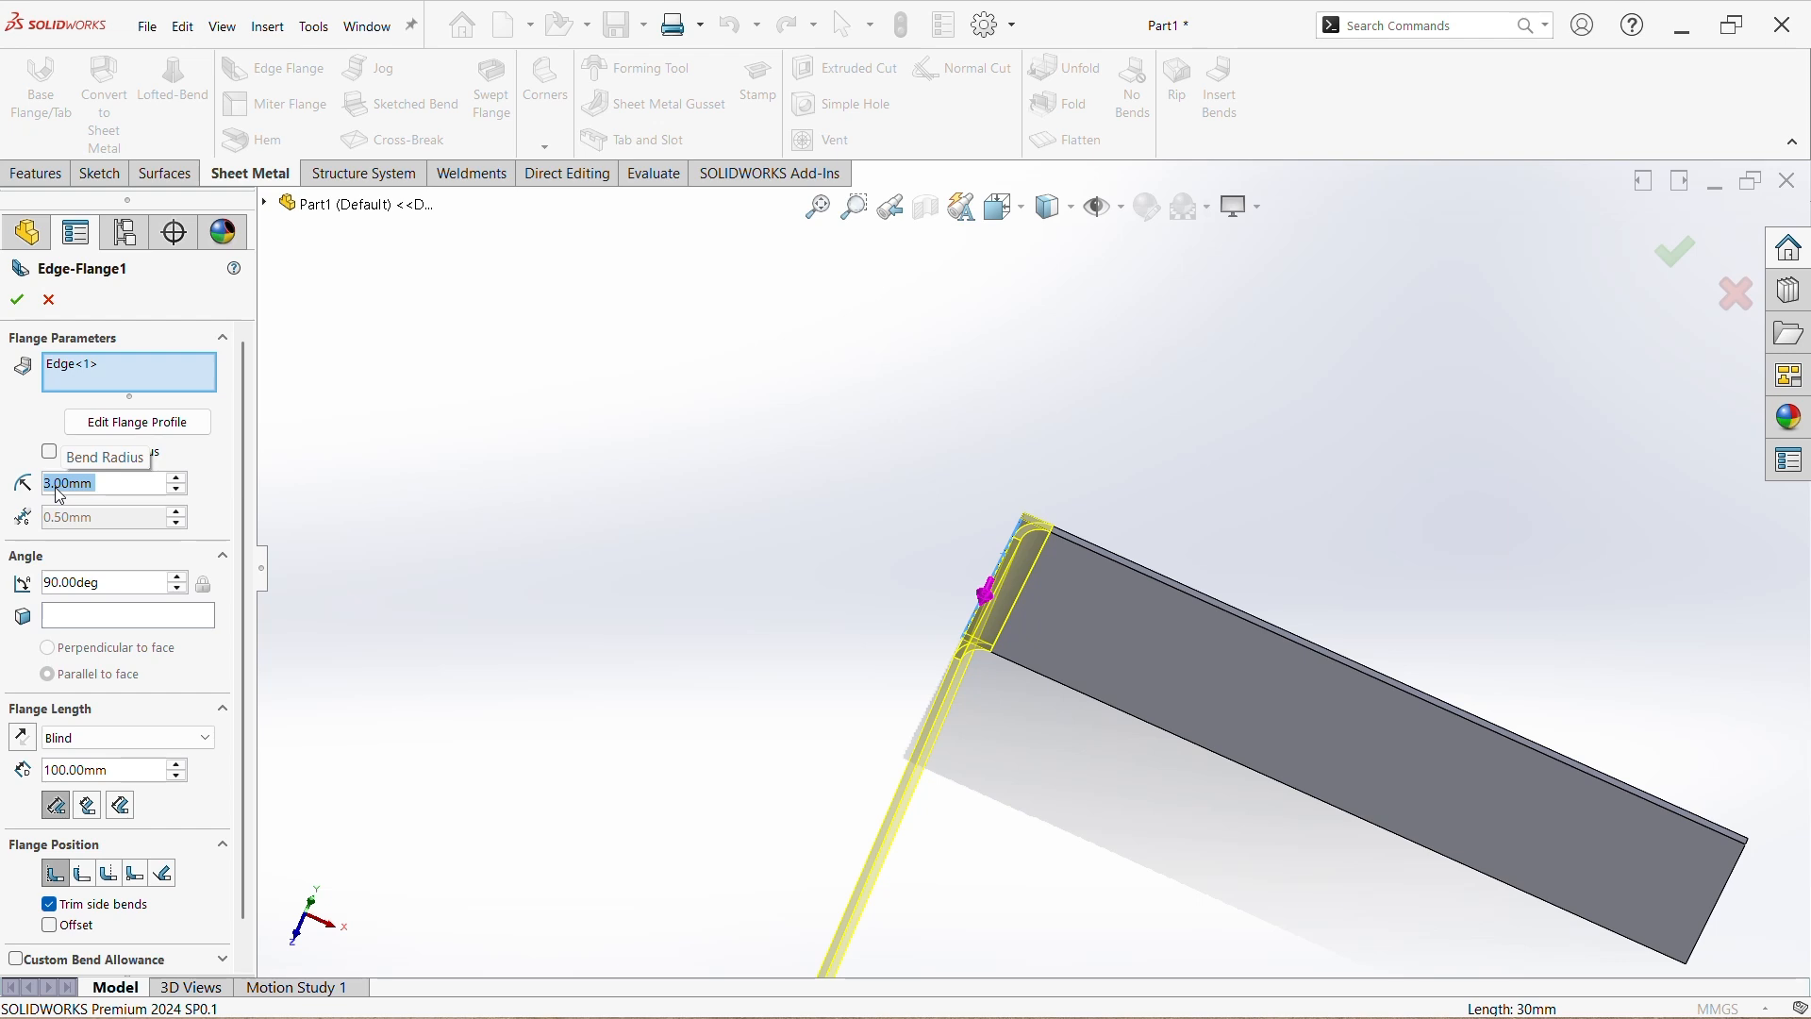
scroll(1027, 541, "down", 1)
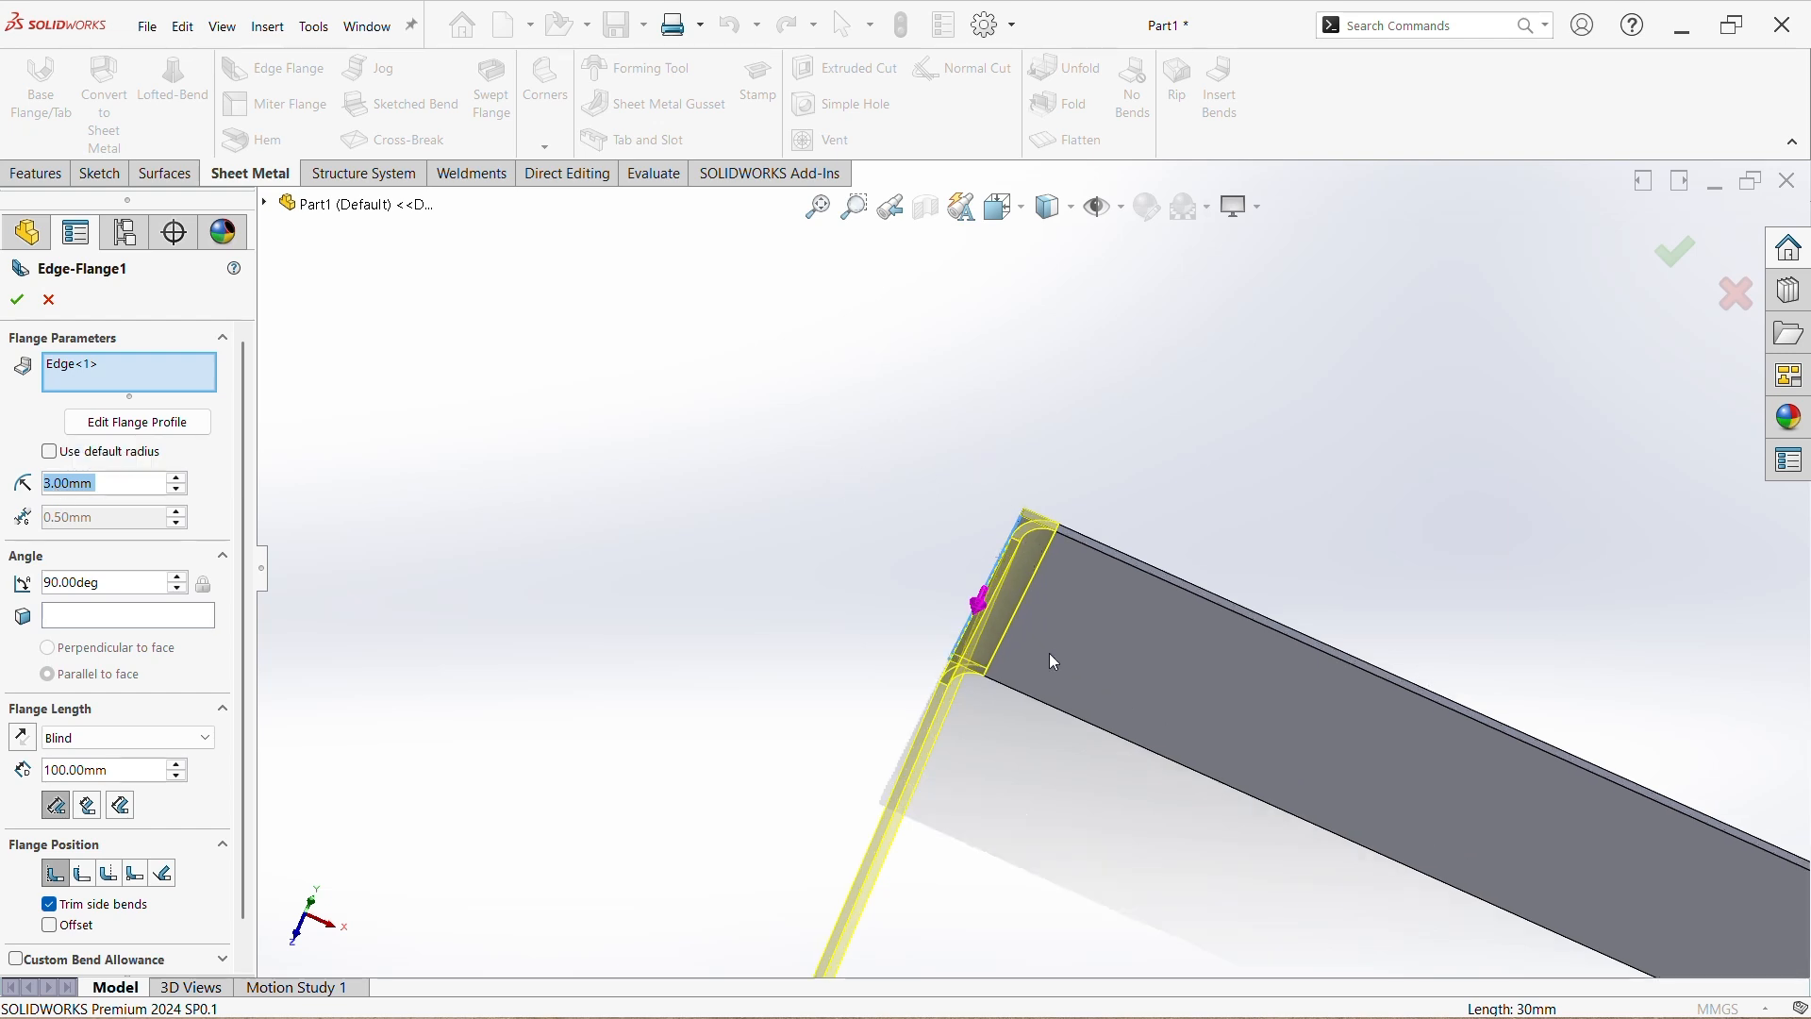
middle_click_drag(1049, 687, 1024, 751)
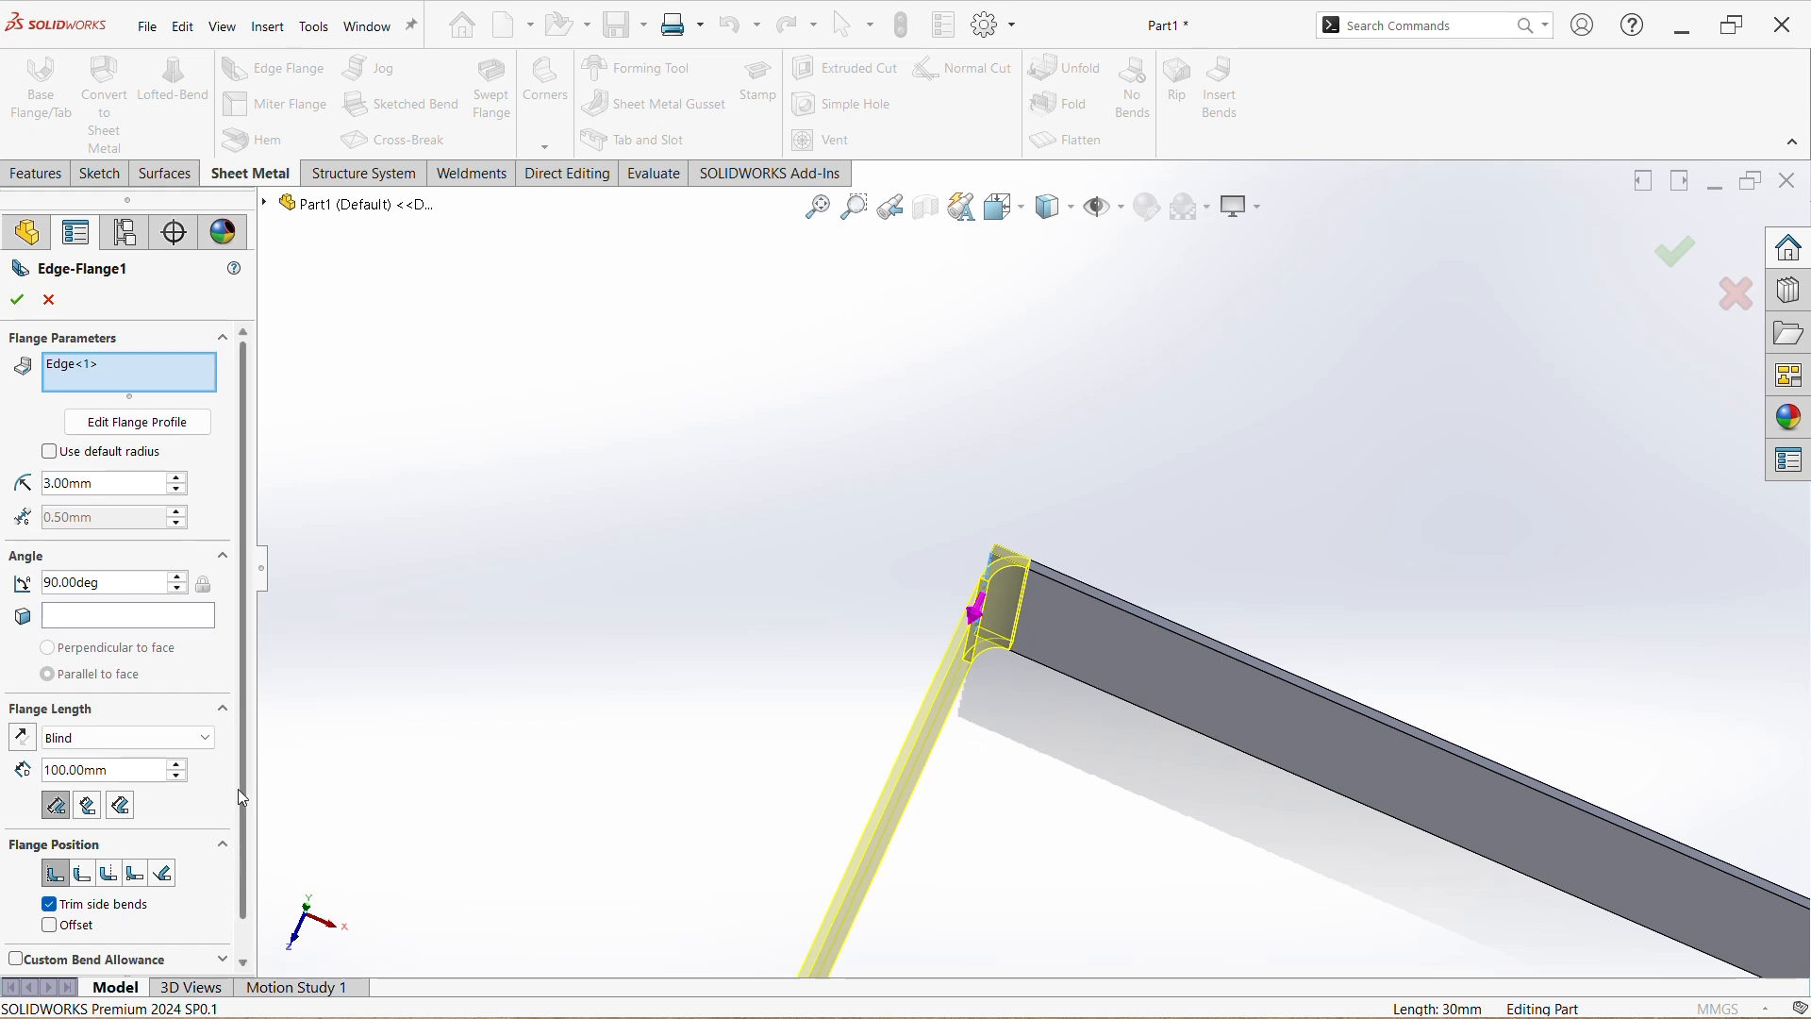
left_click_drag(240, 790, 241, 854)
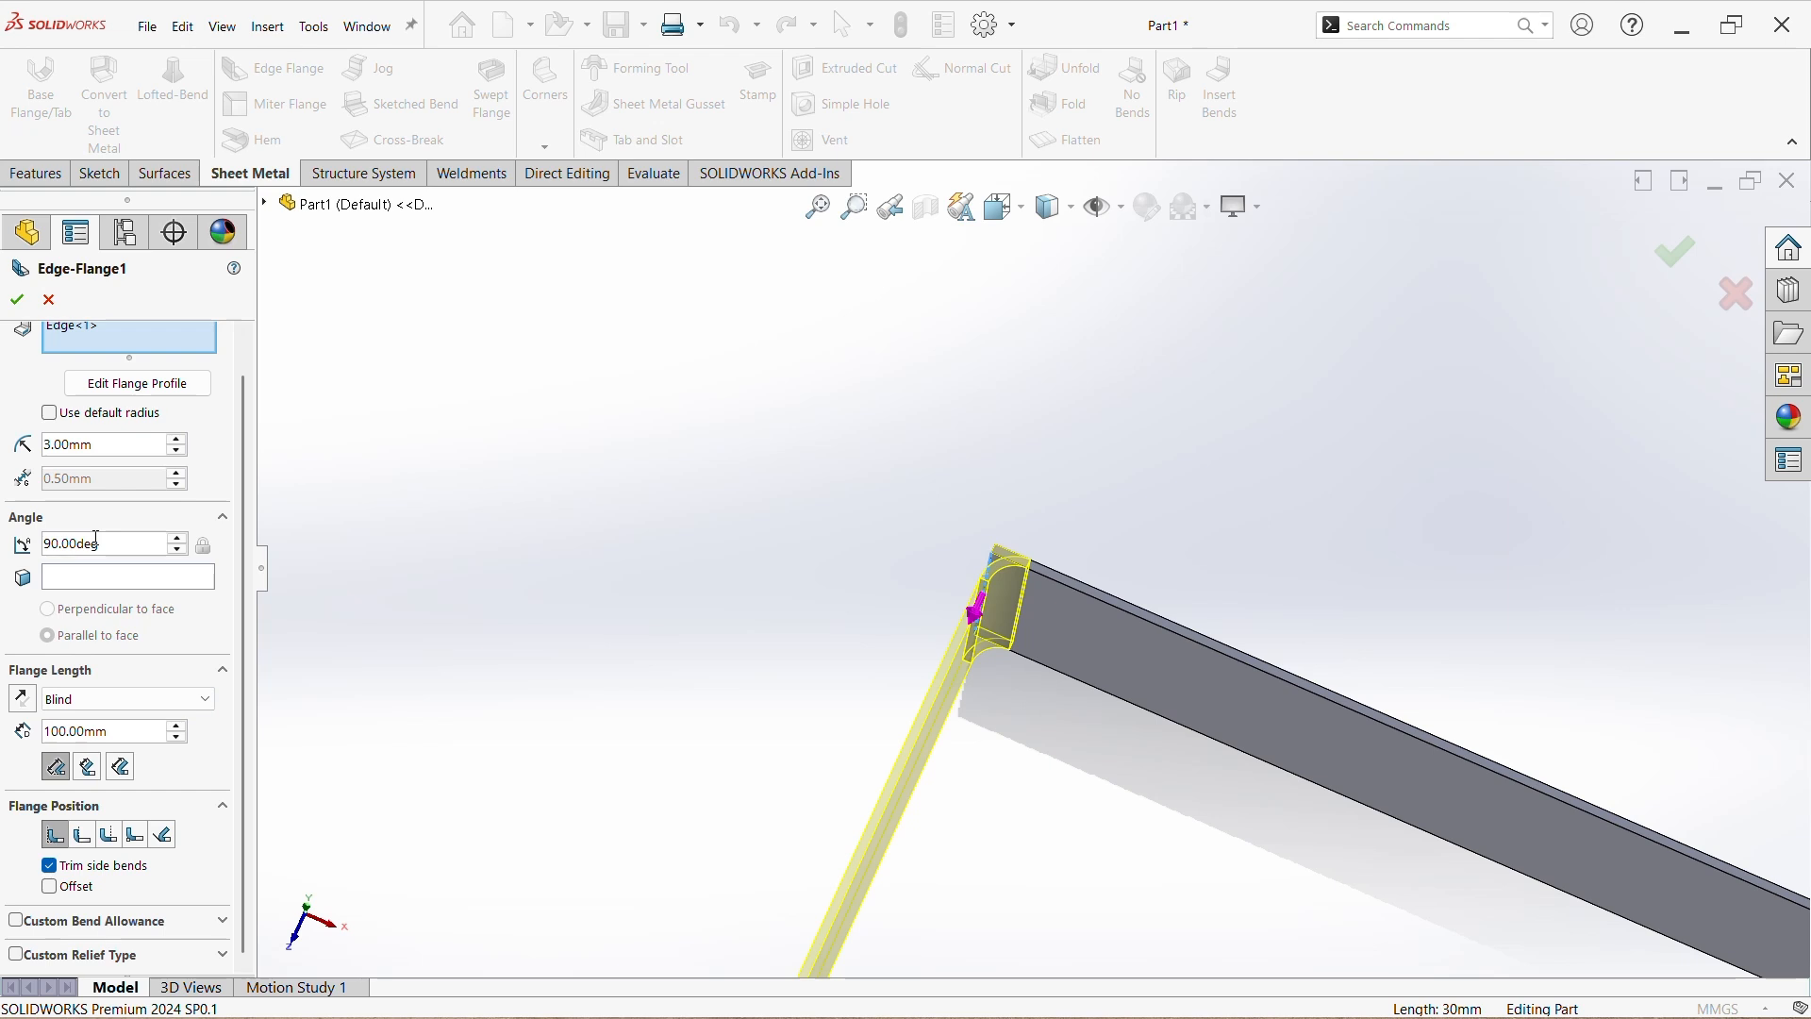
scroll(97, 497, "up", 1)
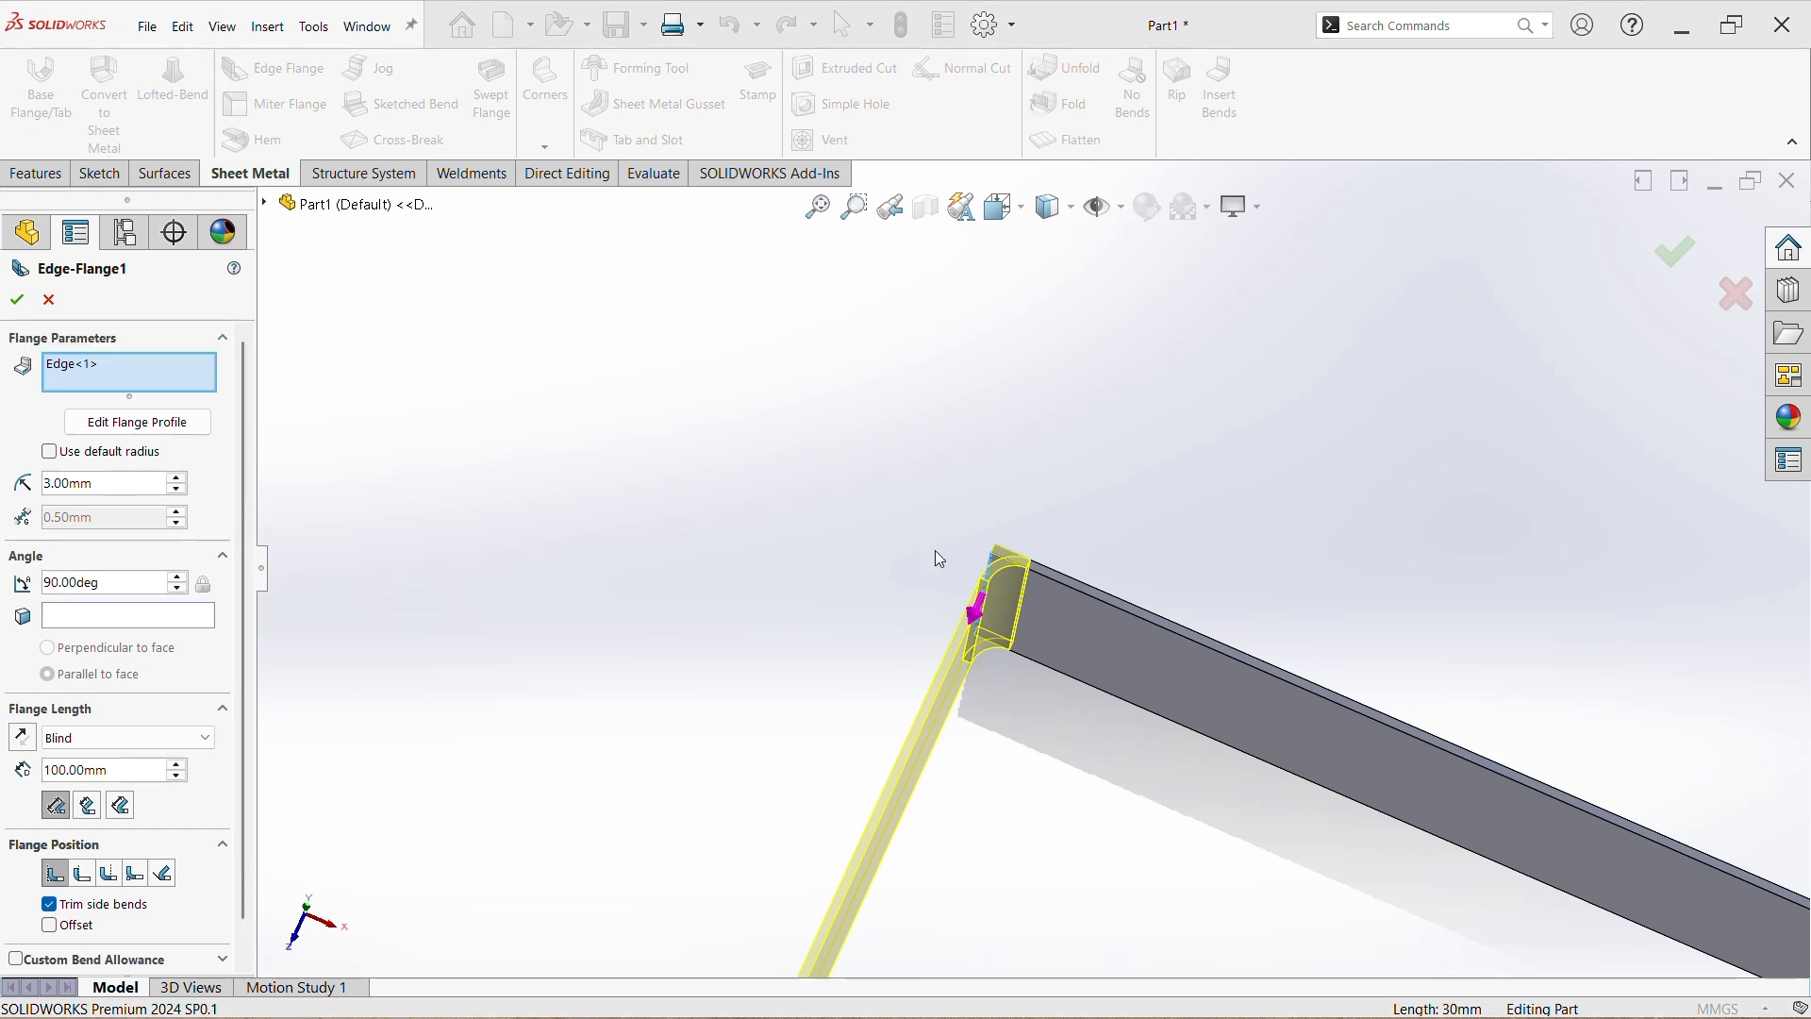
scroll(939, 558, "up", 5)
middle_click_drag(1102, 797, 1086, 756)
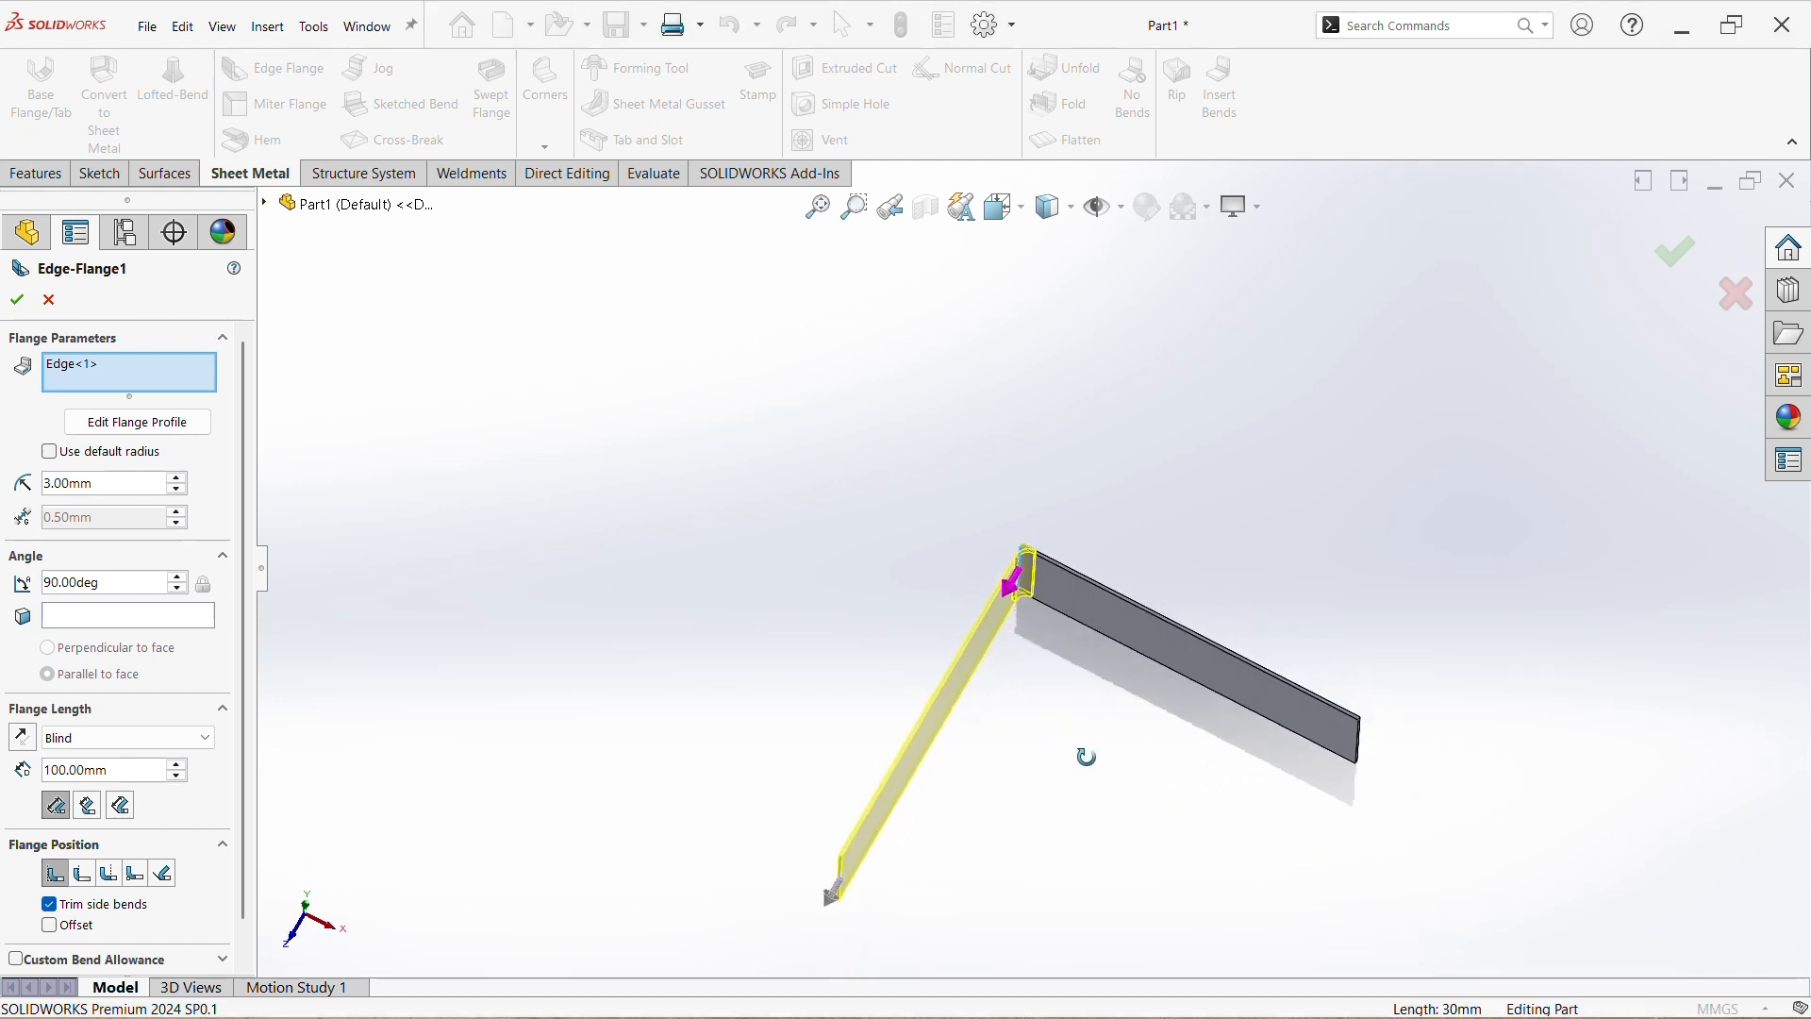
left_click(17, 301)
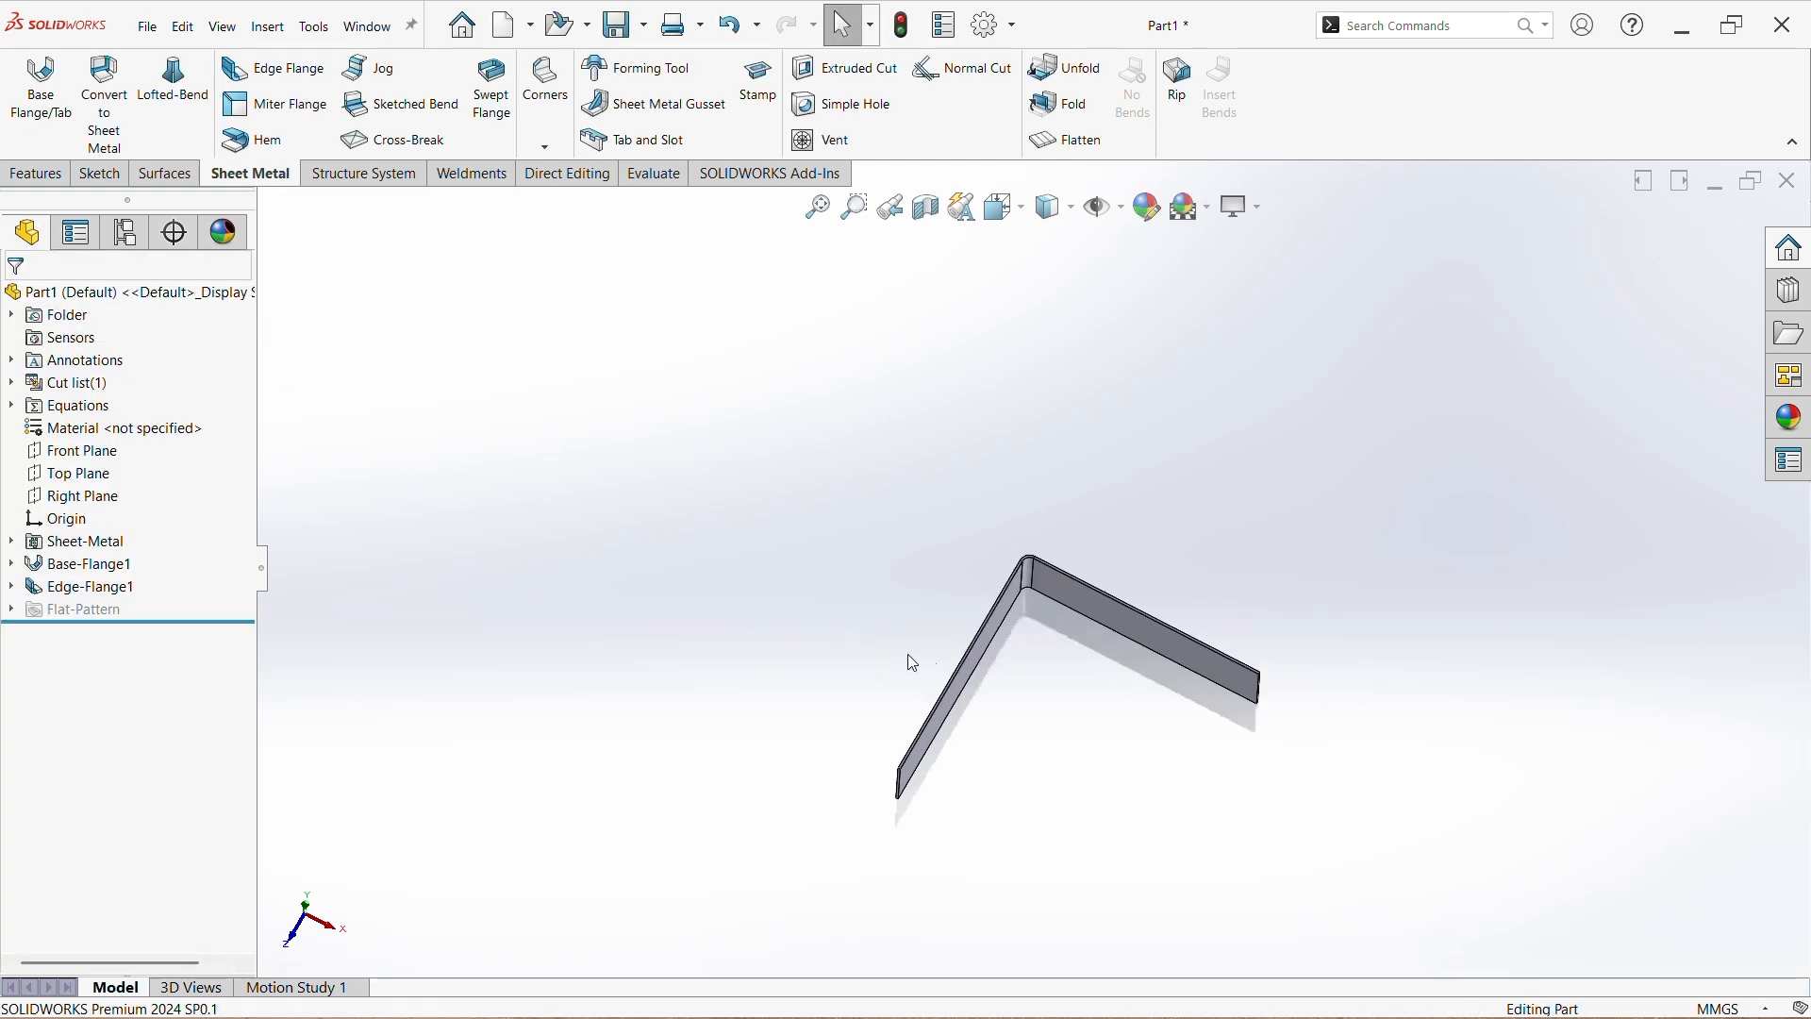
- Start a second edge flange from the free short edge of the first one, parallel to the base plate, with a 100 mm length
mouse_move(972, 718)
middle_mouse_down()
mouse_move(978, 484)
mouse_move(943, 698)
middle_mouse_up()
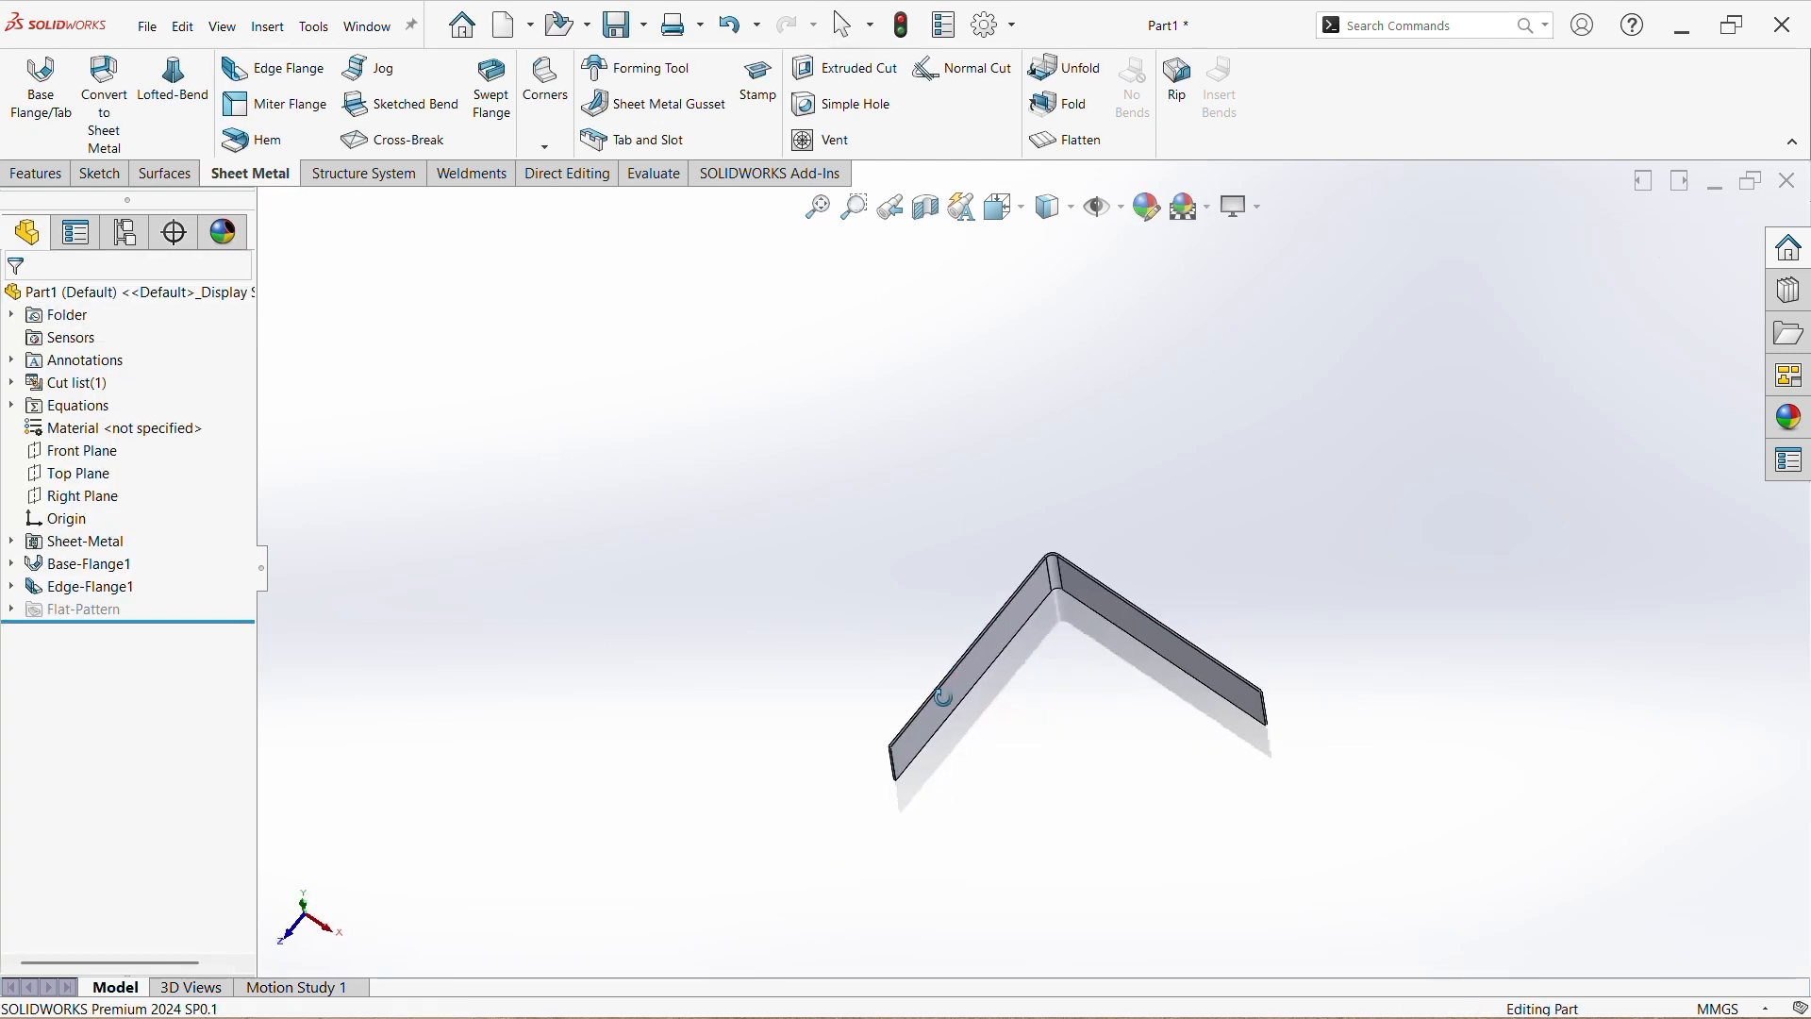
scroll(943, 697, "up", 1)
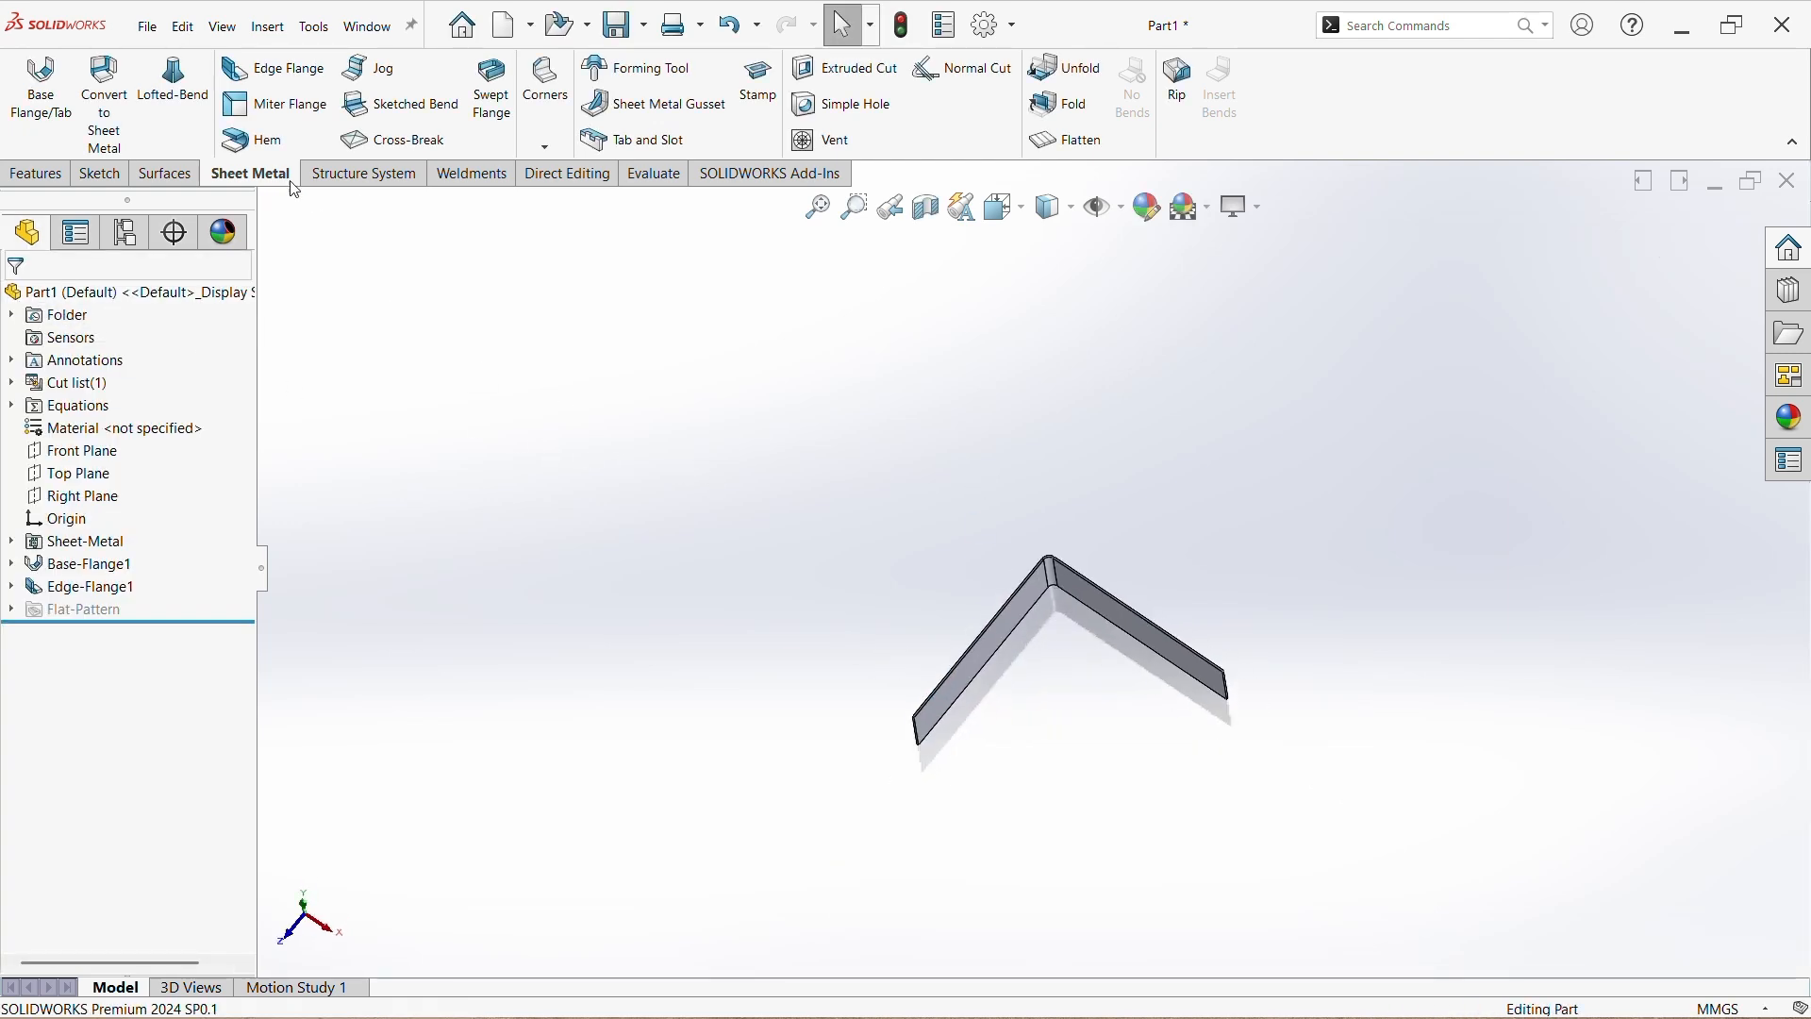
left_click(283, 83)
scroll(949, 752, "down", 3)
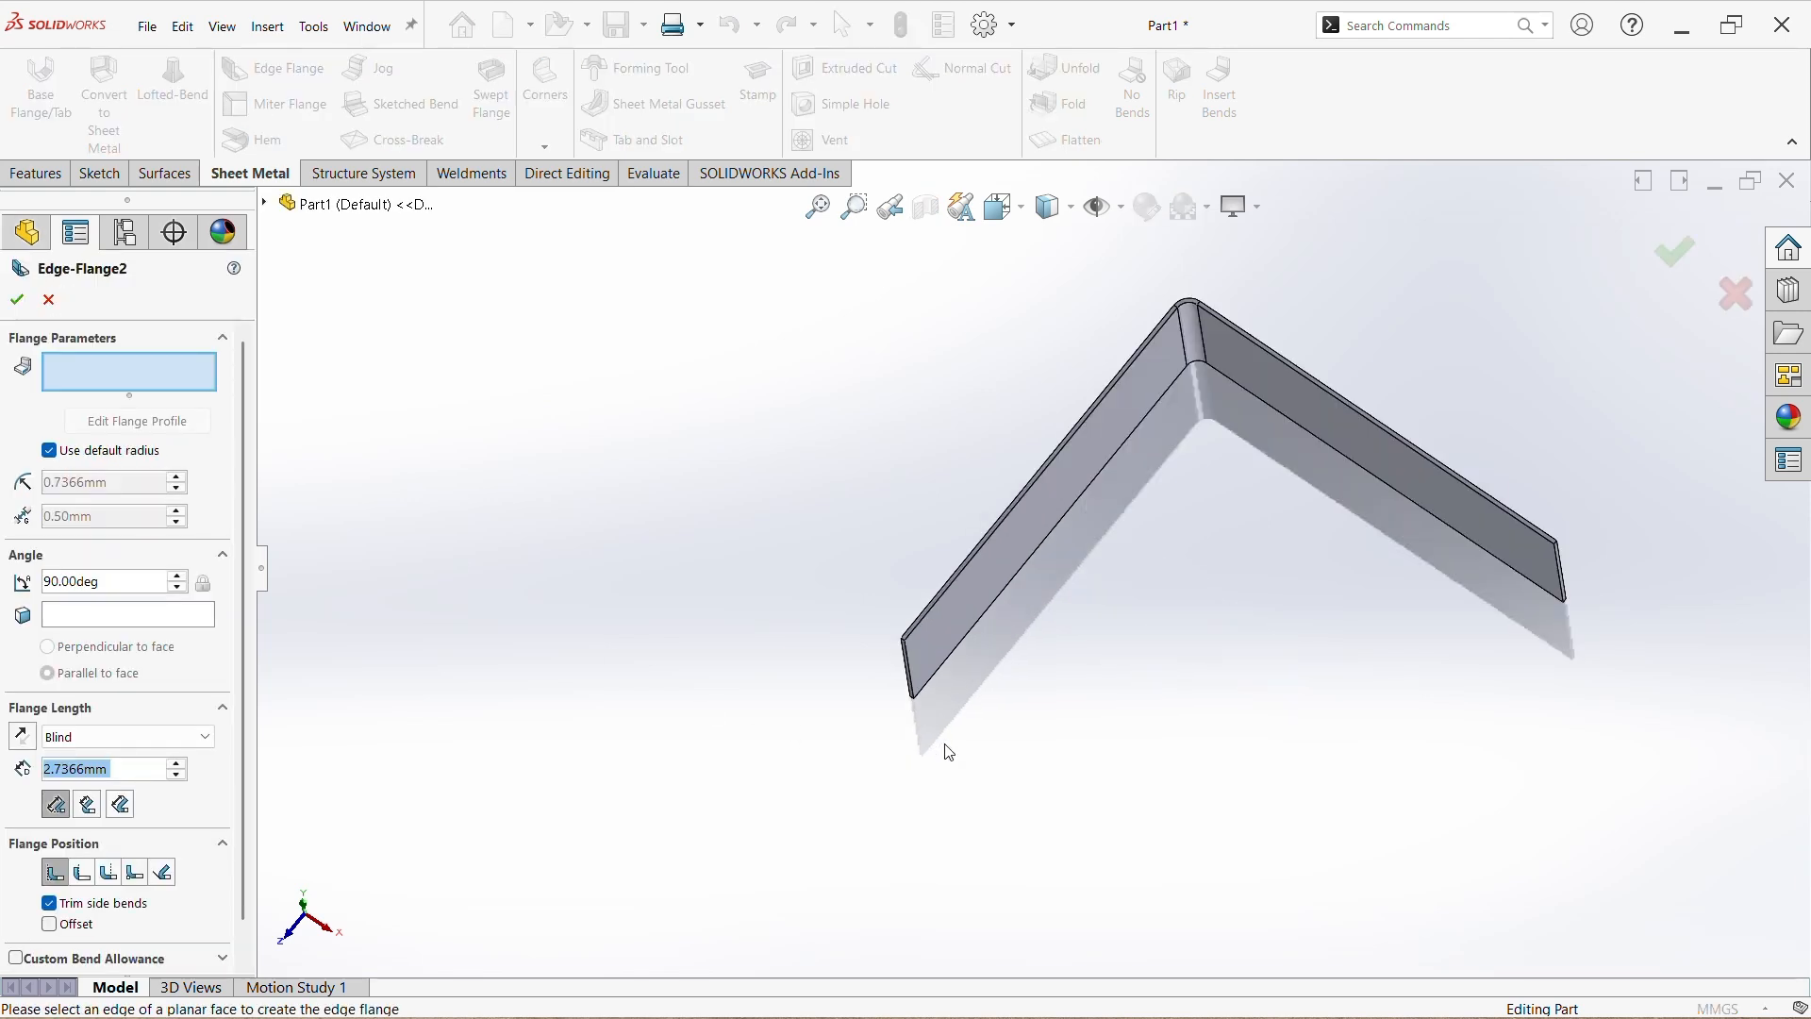
left_click(912, 684)
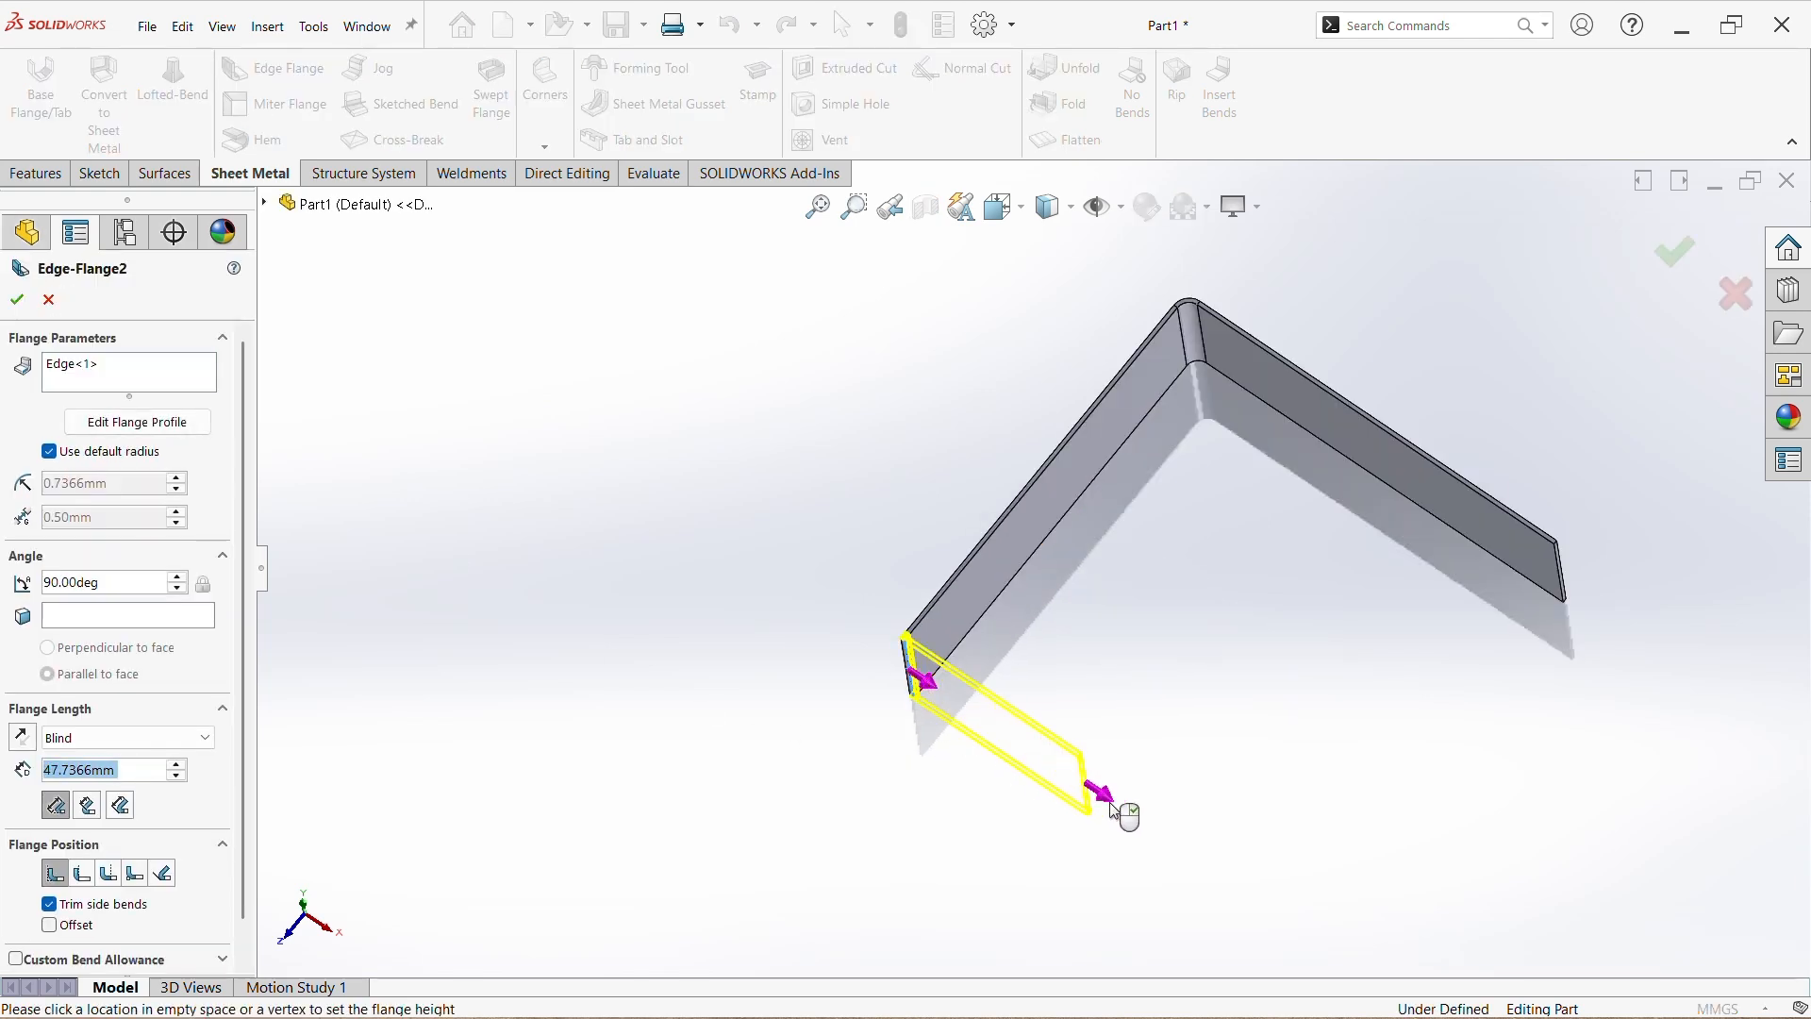
left_click(1151, 838)
left_click_drag(161, 774, 44, 781)
type("100")
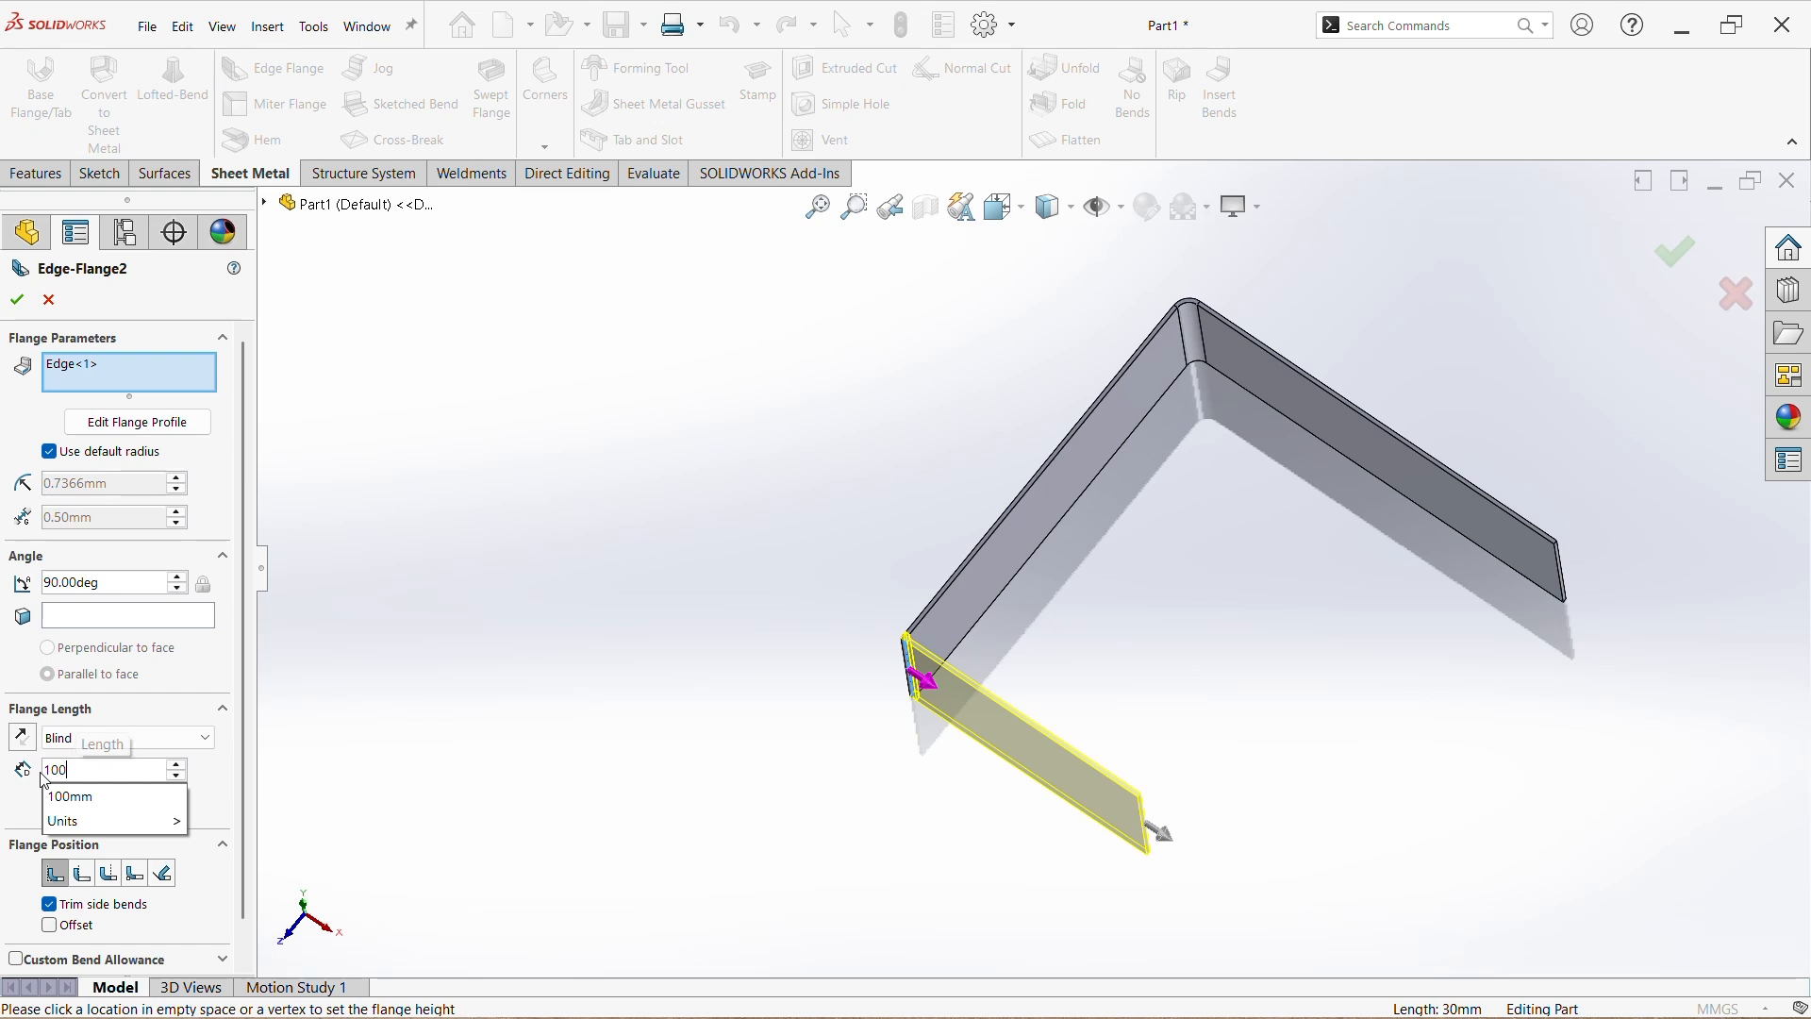
key("Return")
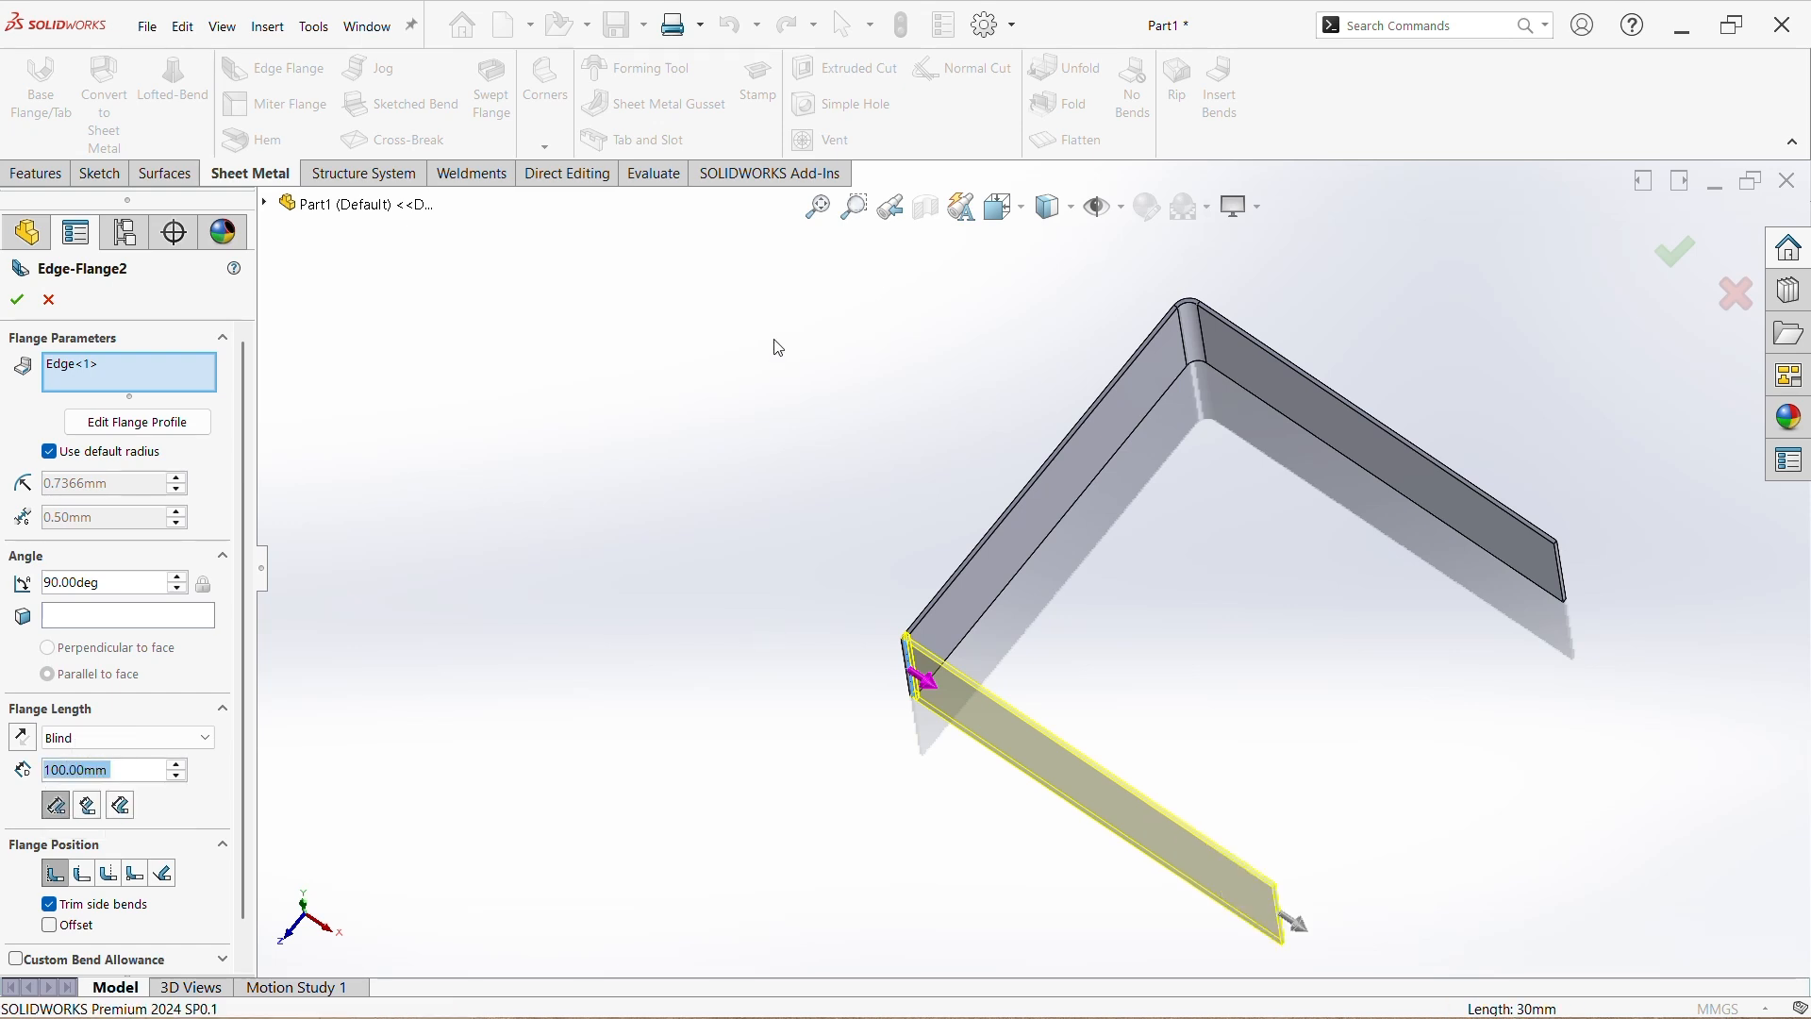
- Override the second edge flange's default bend radius with 3 mm and accept the flange
left_click(49, 452)
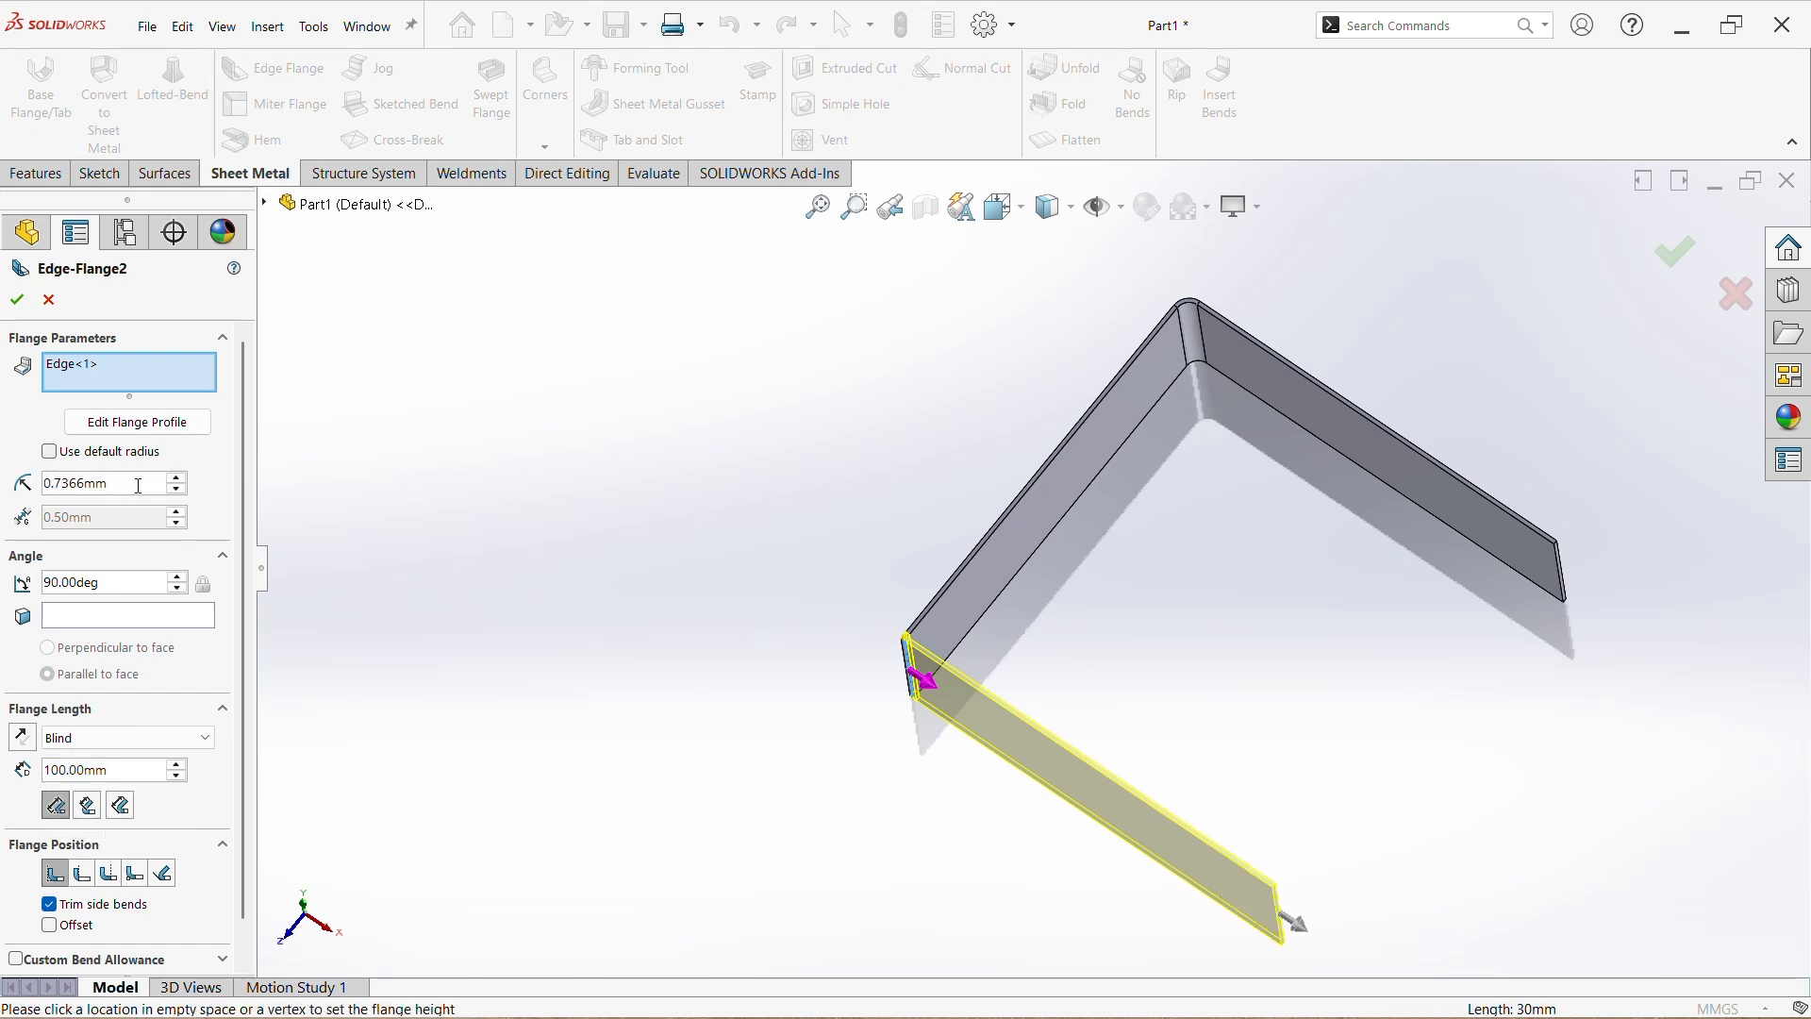
left_click_drag(138, 484, 5, 476)
type("3")
key("Return")
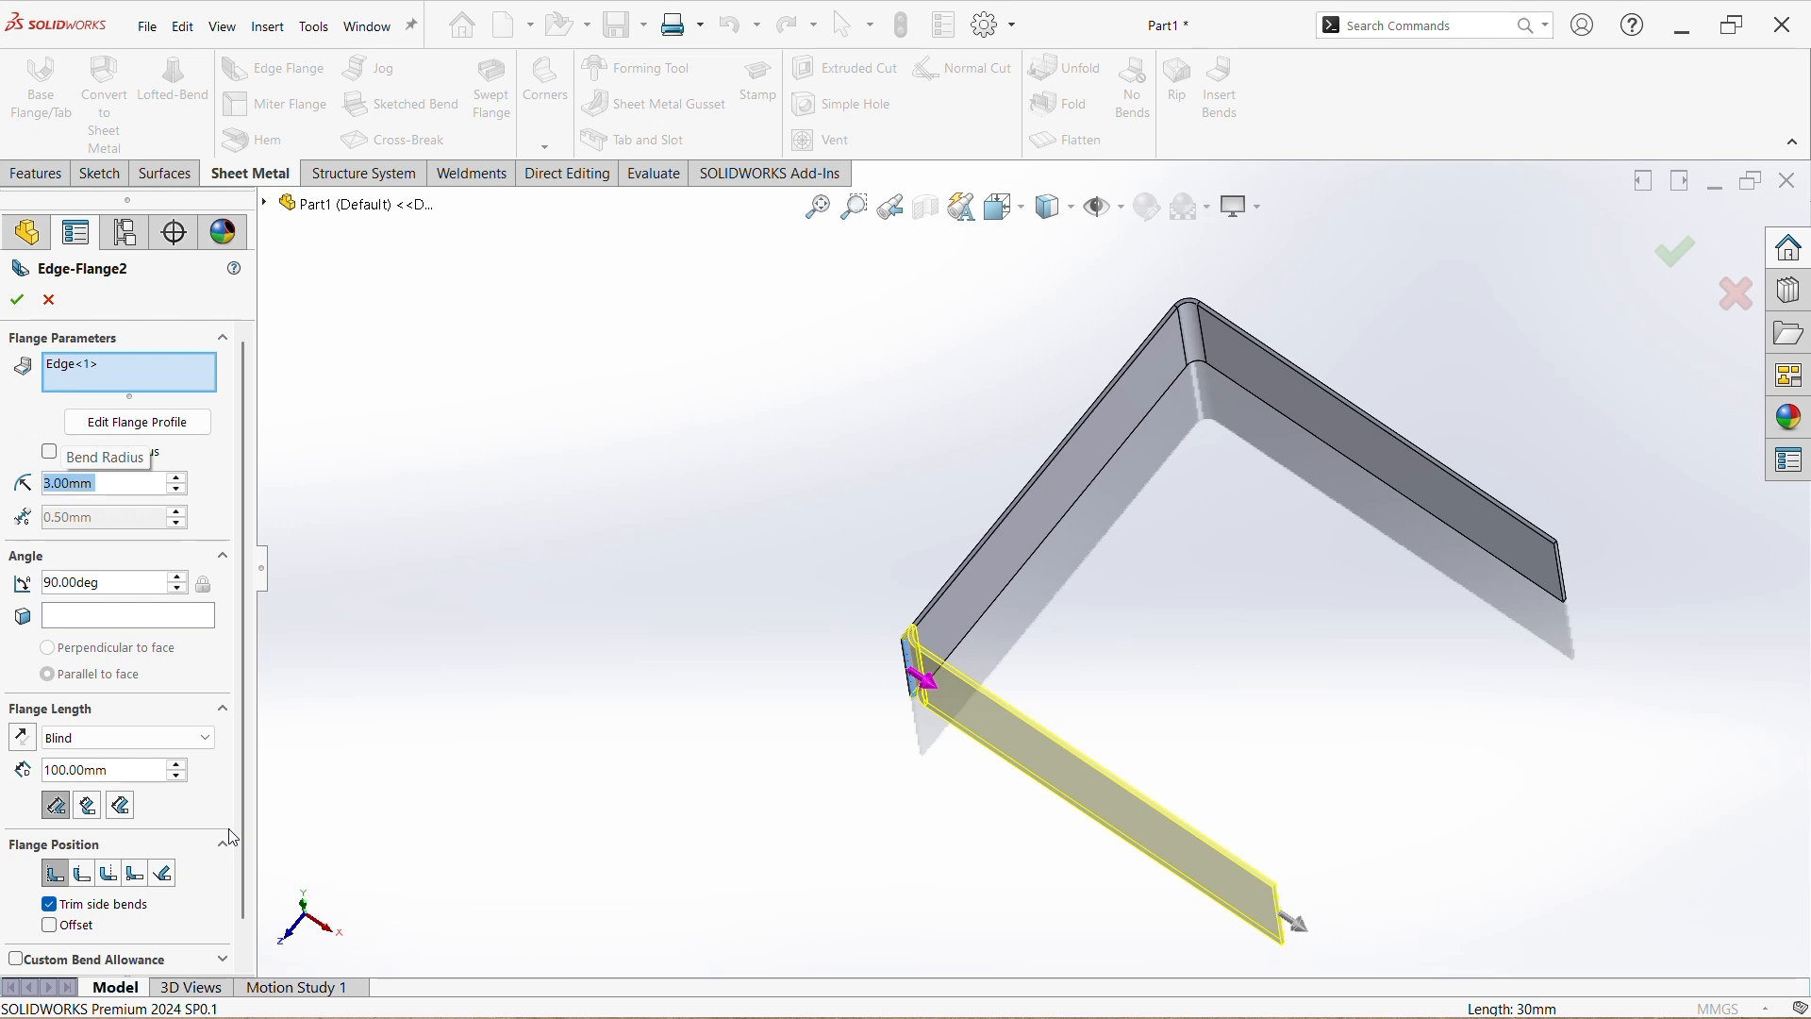
left_click(17, 299)
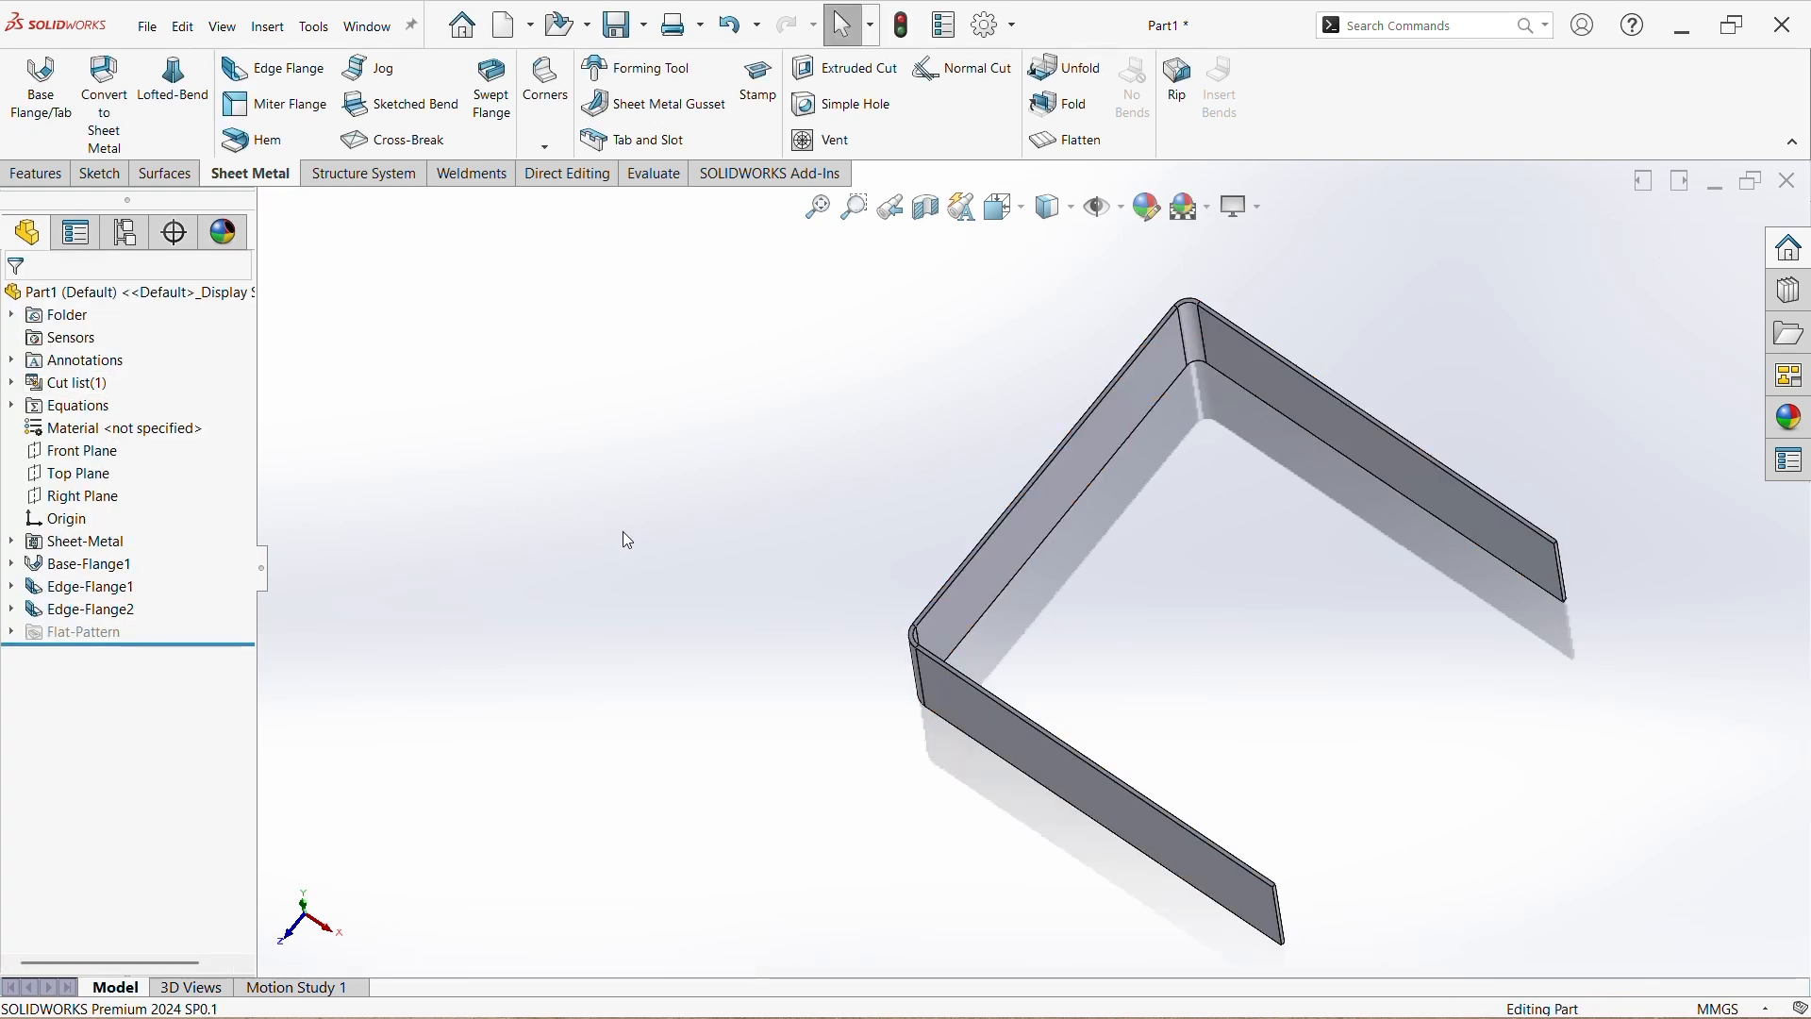
- Start a third edge flange from the second flange's free short edge, extending it about 42 mm towards the base plate at 90 degrees
scroll(818, 660, "up", 2)
middle_click_drag(883, 765, 902, 719)
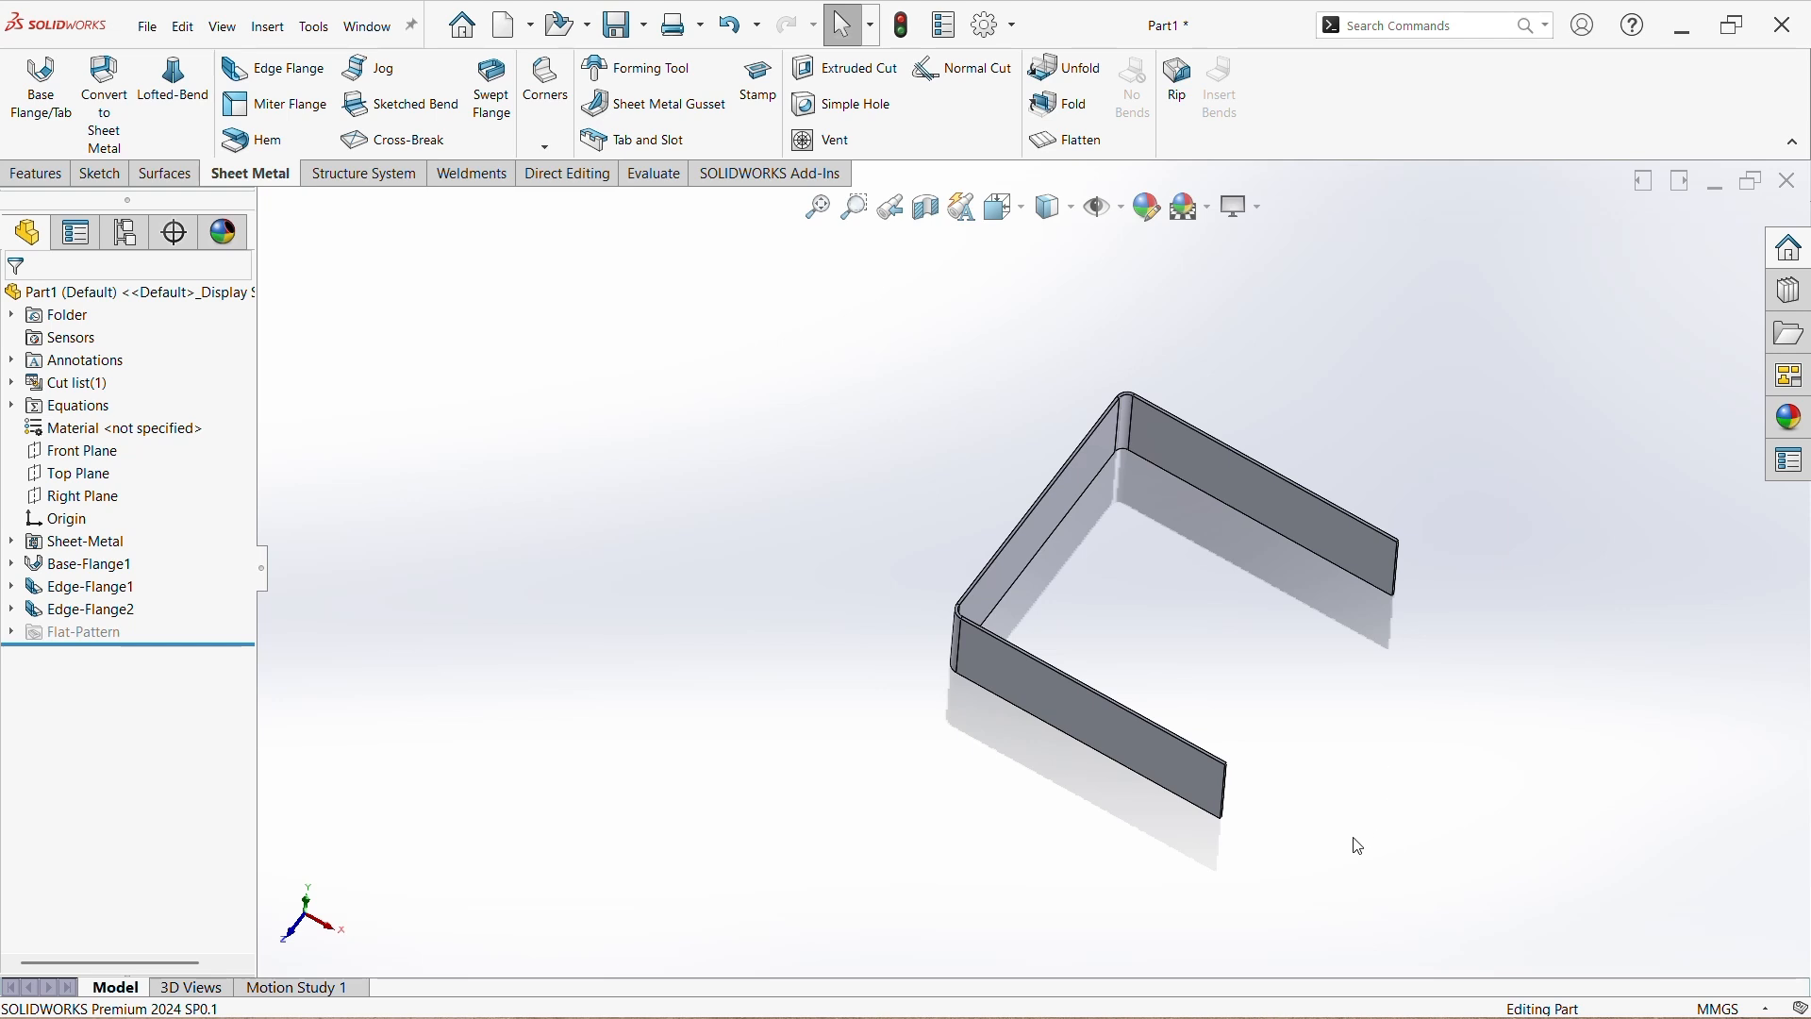
key("z")
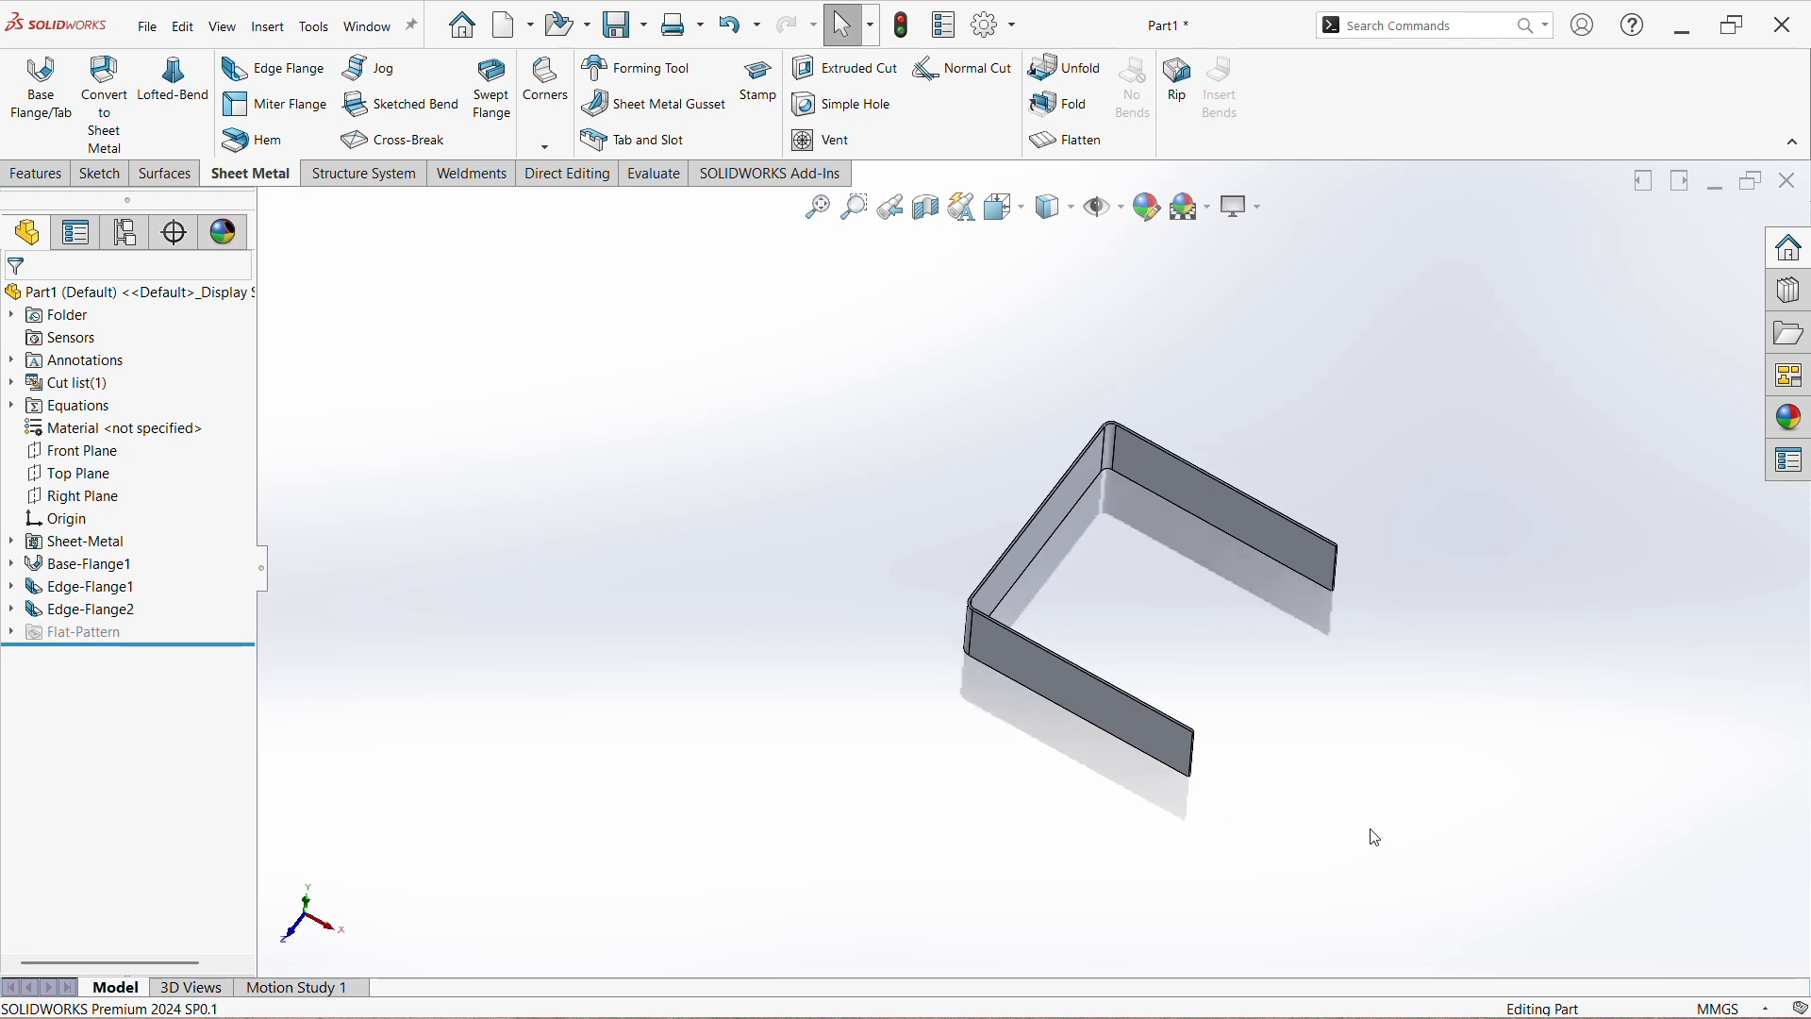
key("z")
key("z")
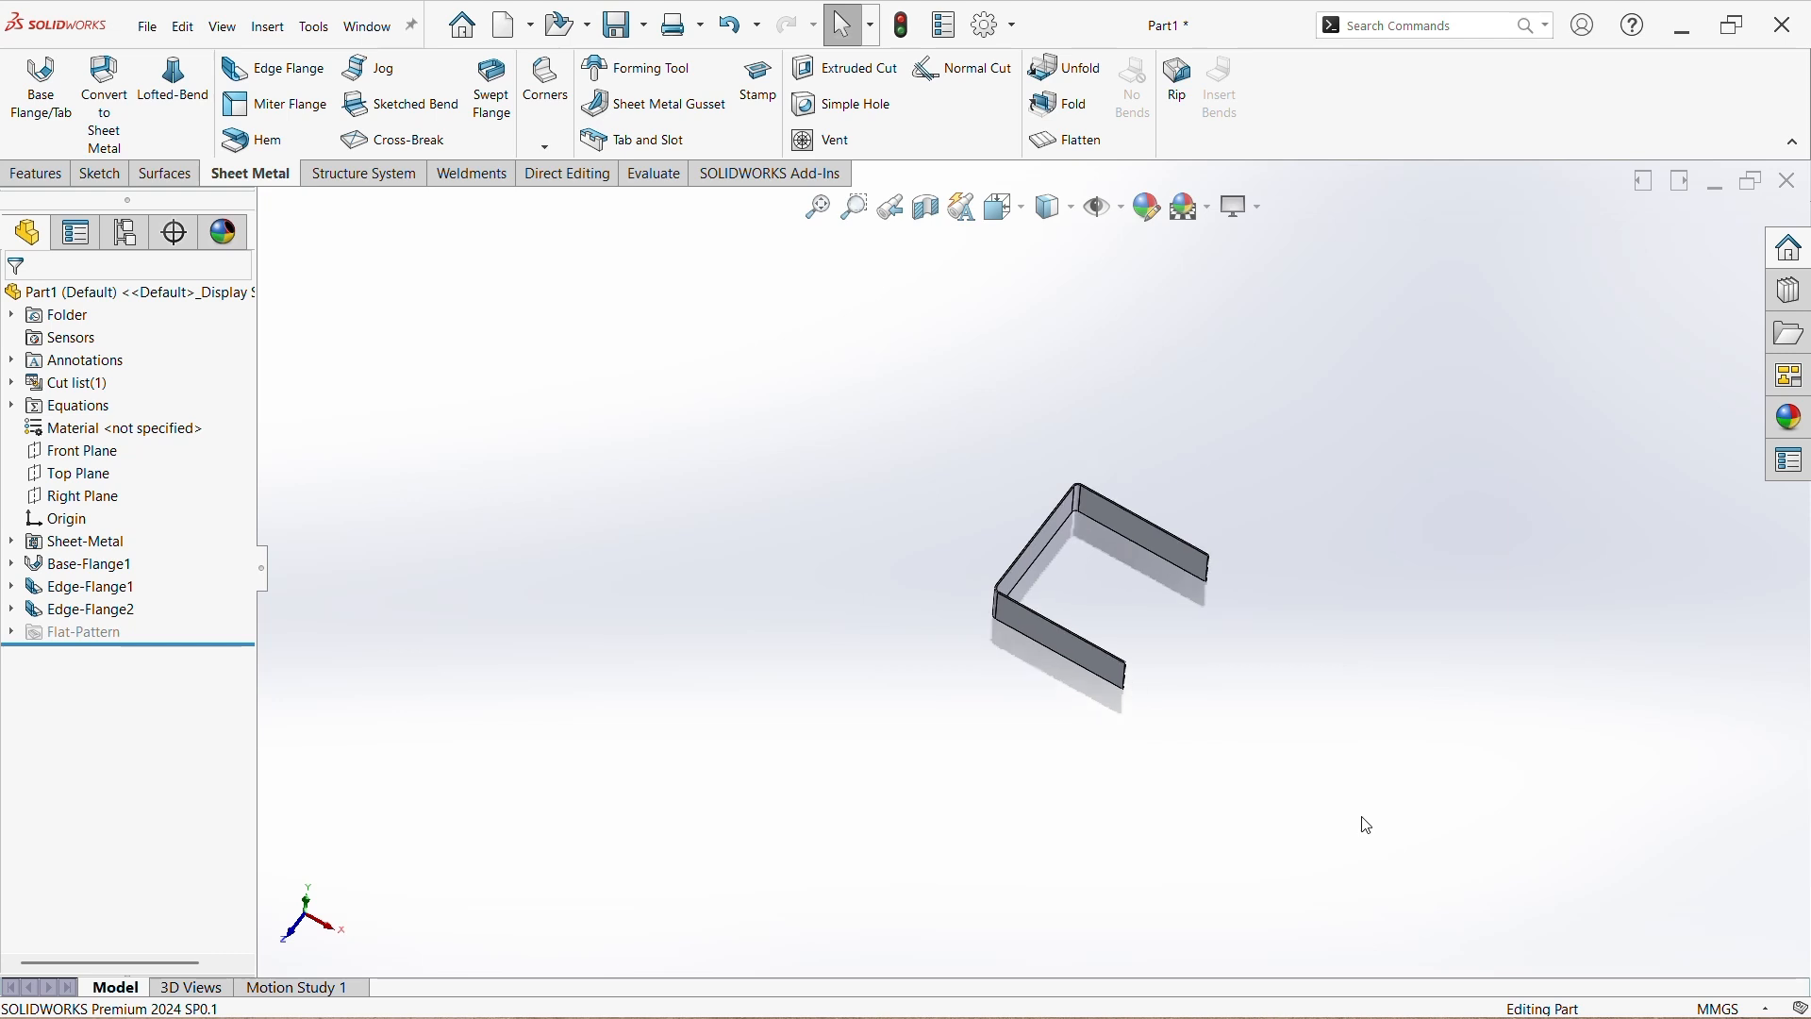
middle_click_drag(1367, 826, 1240, 560)
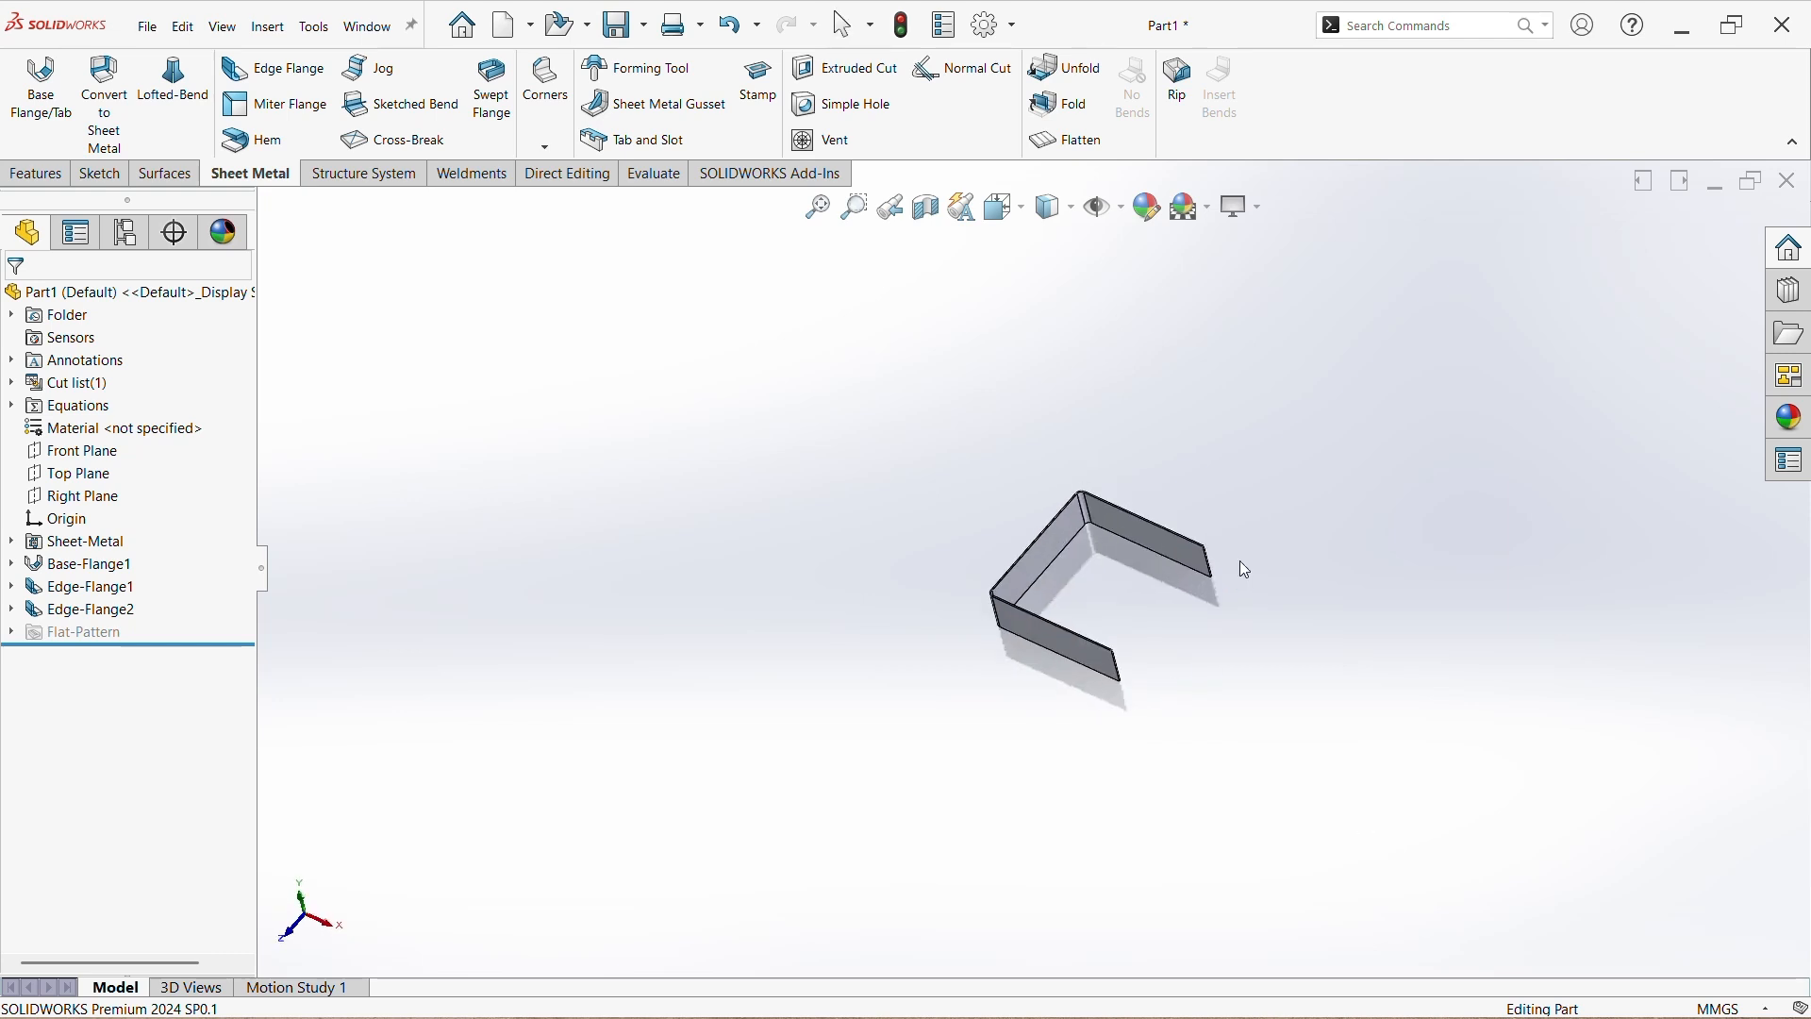
scroll(1005, 648, "down", 3)
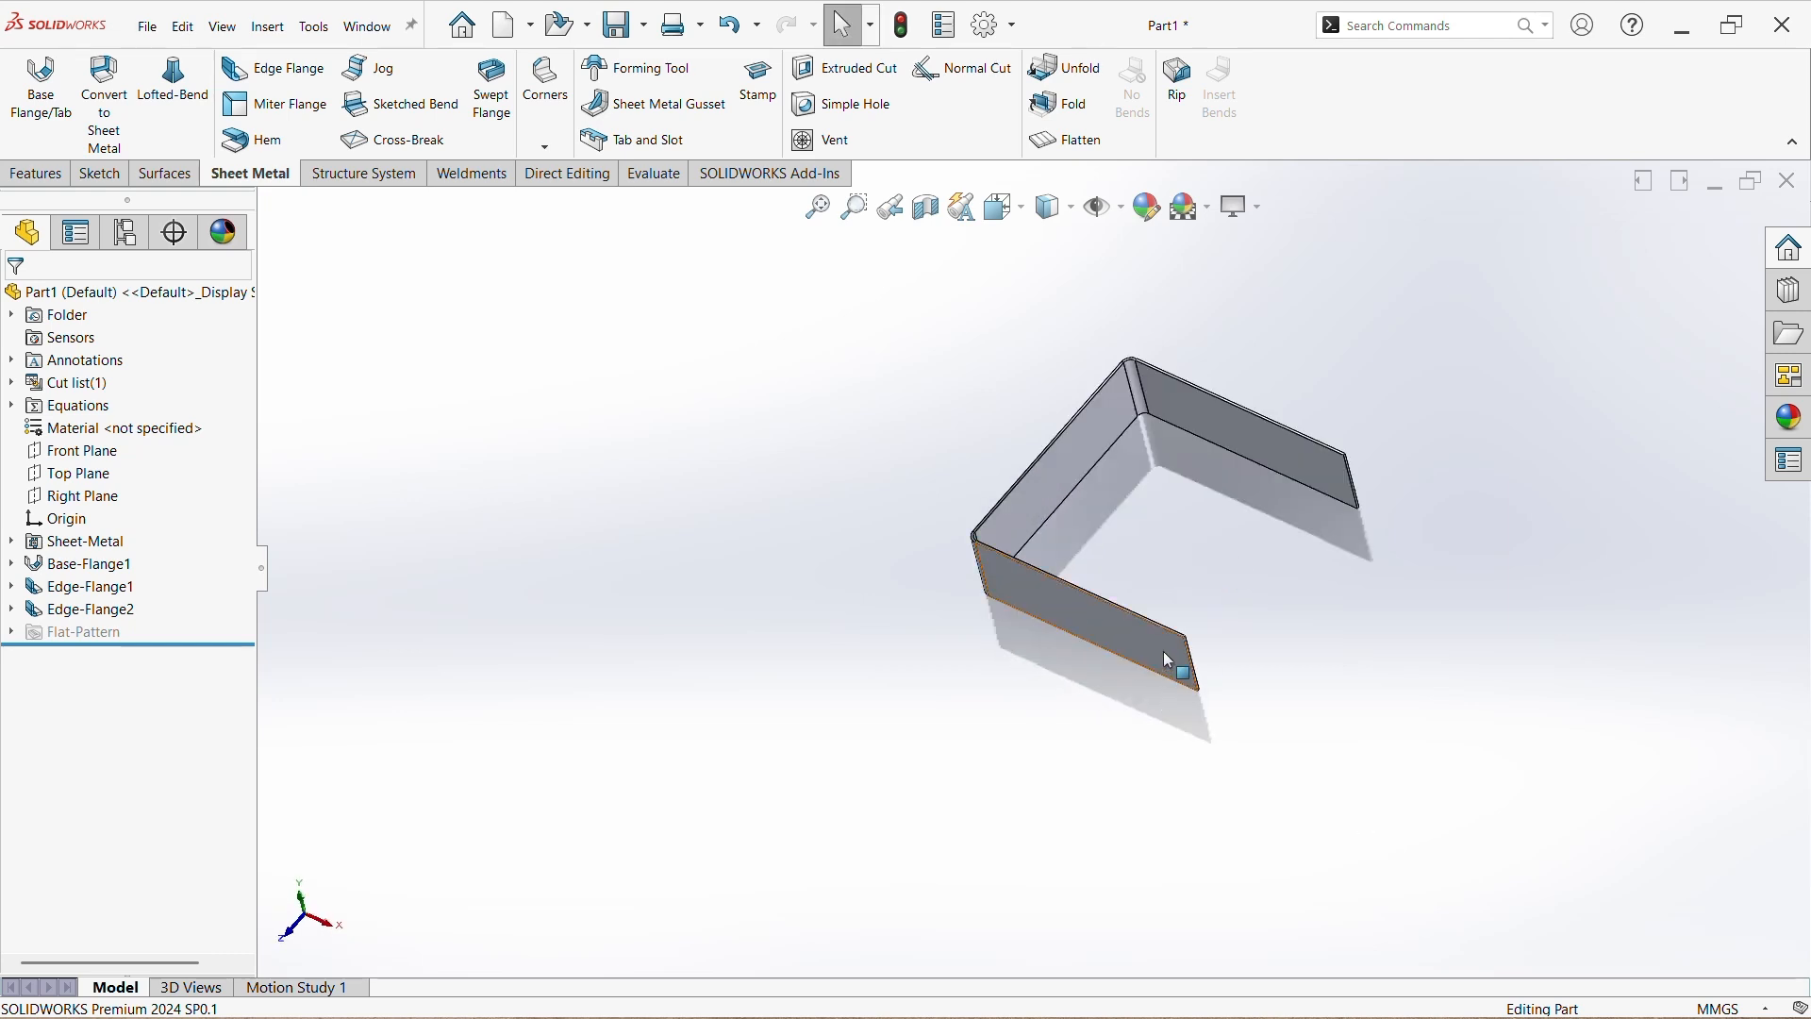
left_click(274, 68)
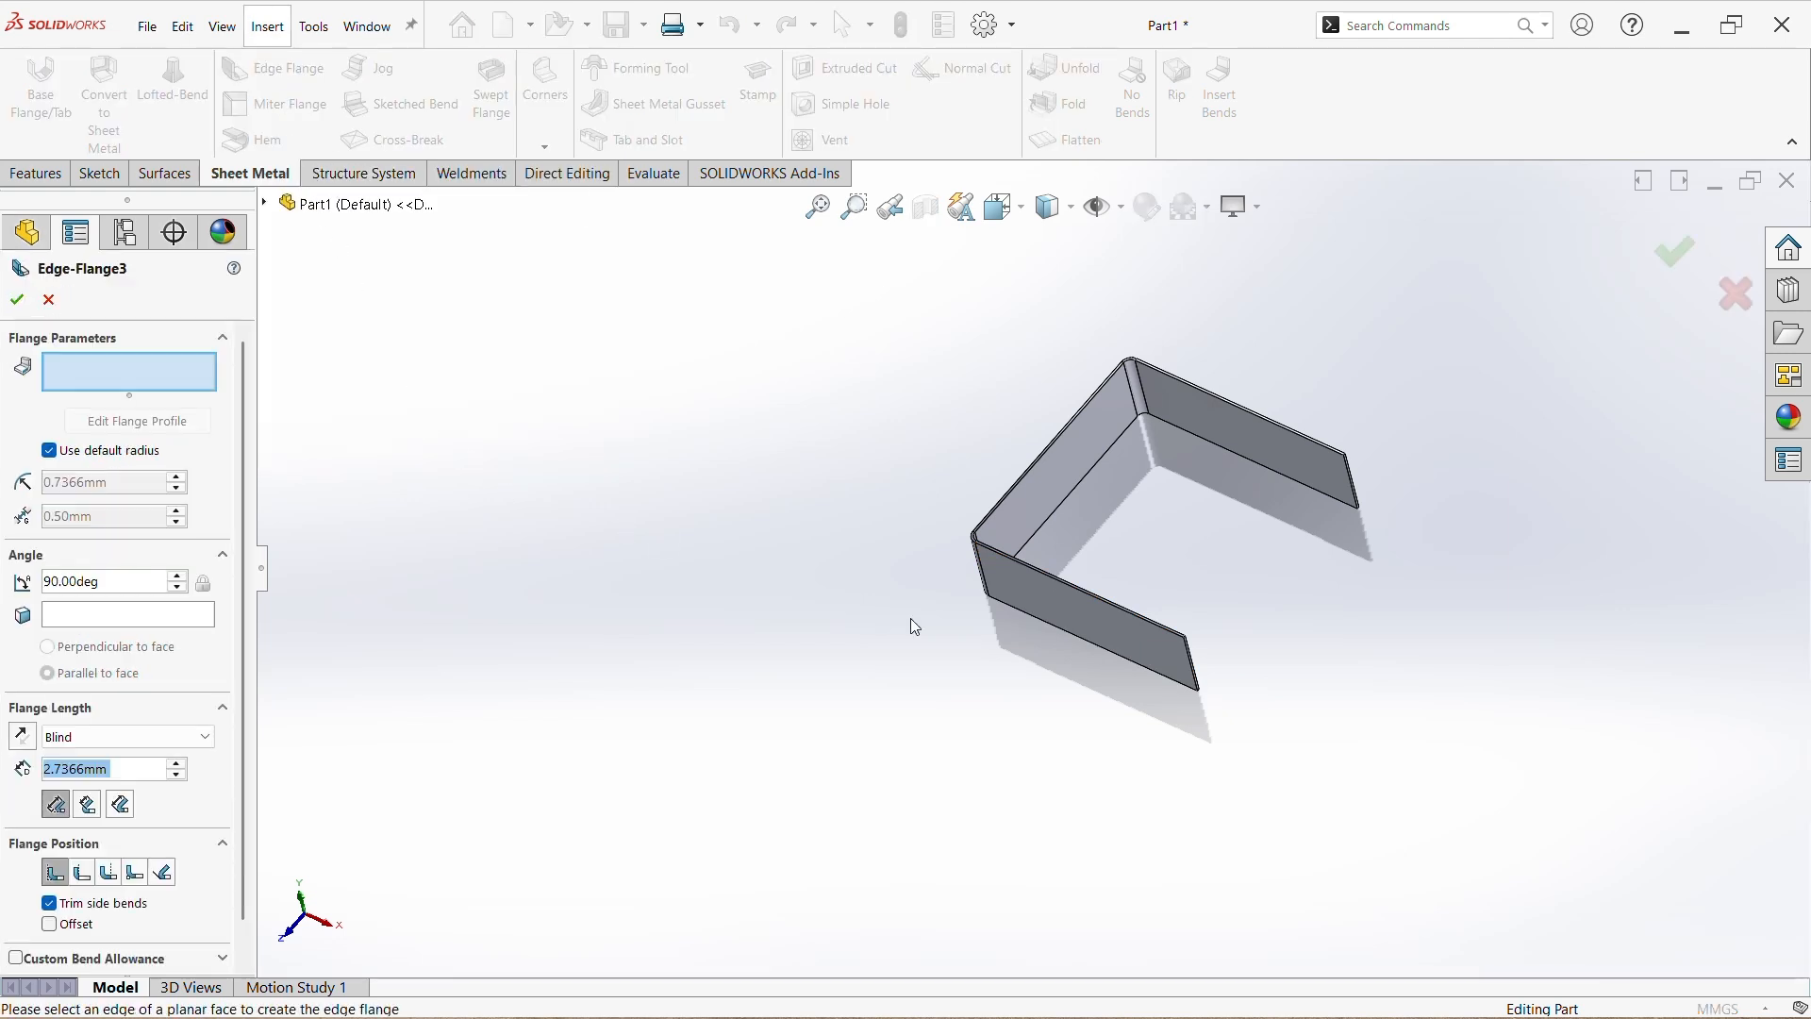
scroll(1269, 617, "down", 1)
scroll(1245, 620, "down", 3)
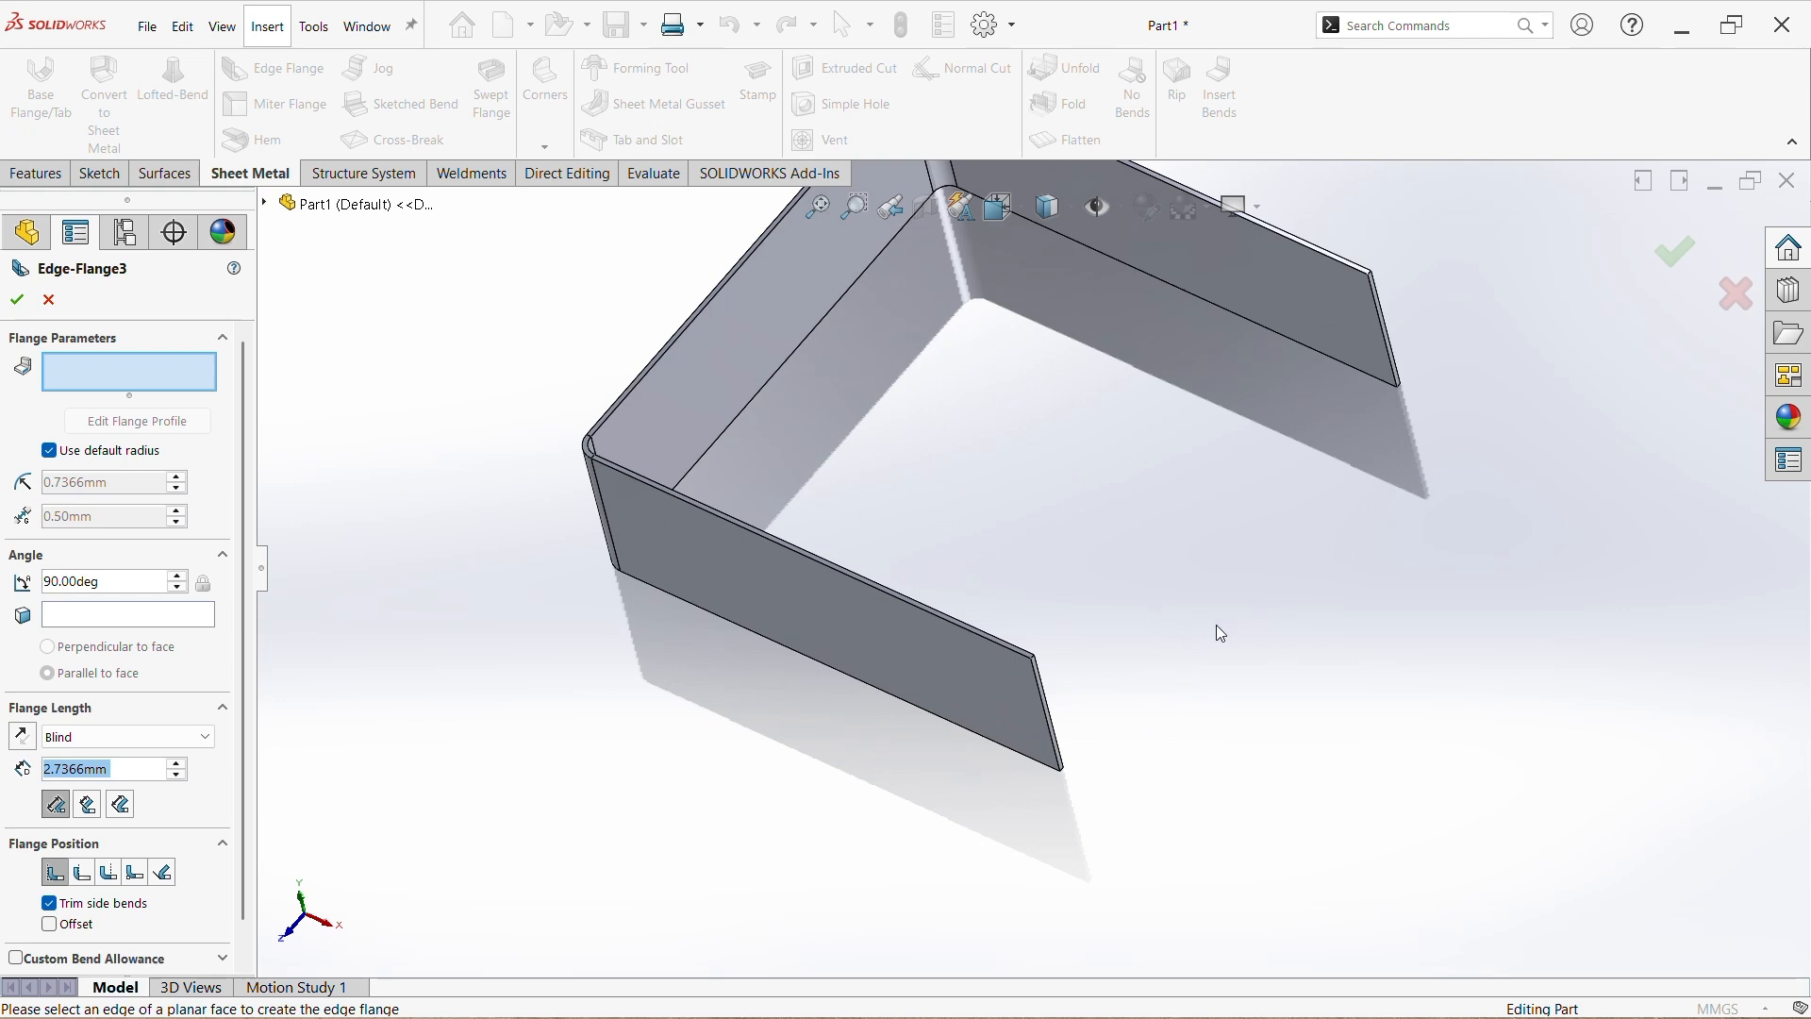
left_click(1047, 703)
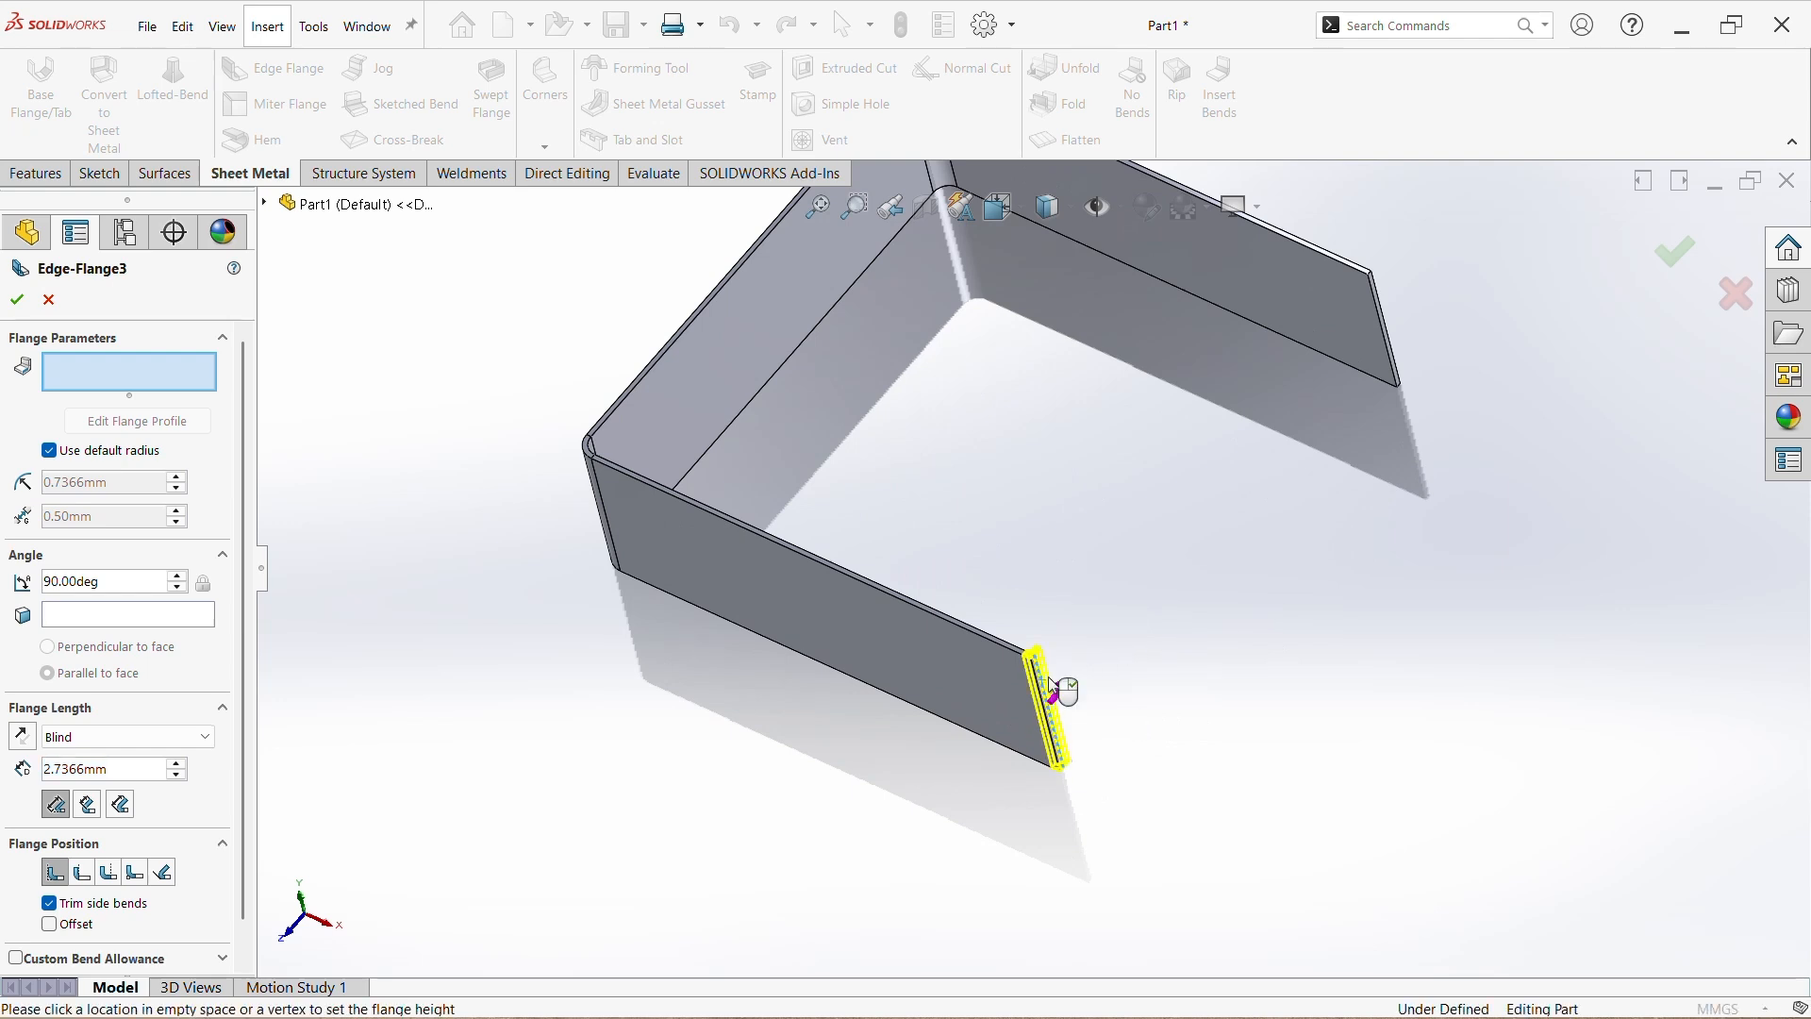
left_click(1189, 556)
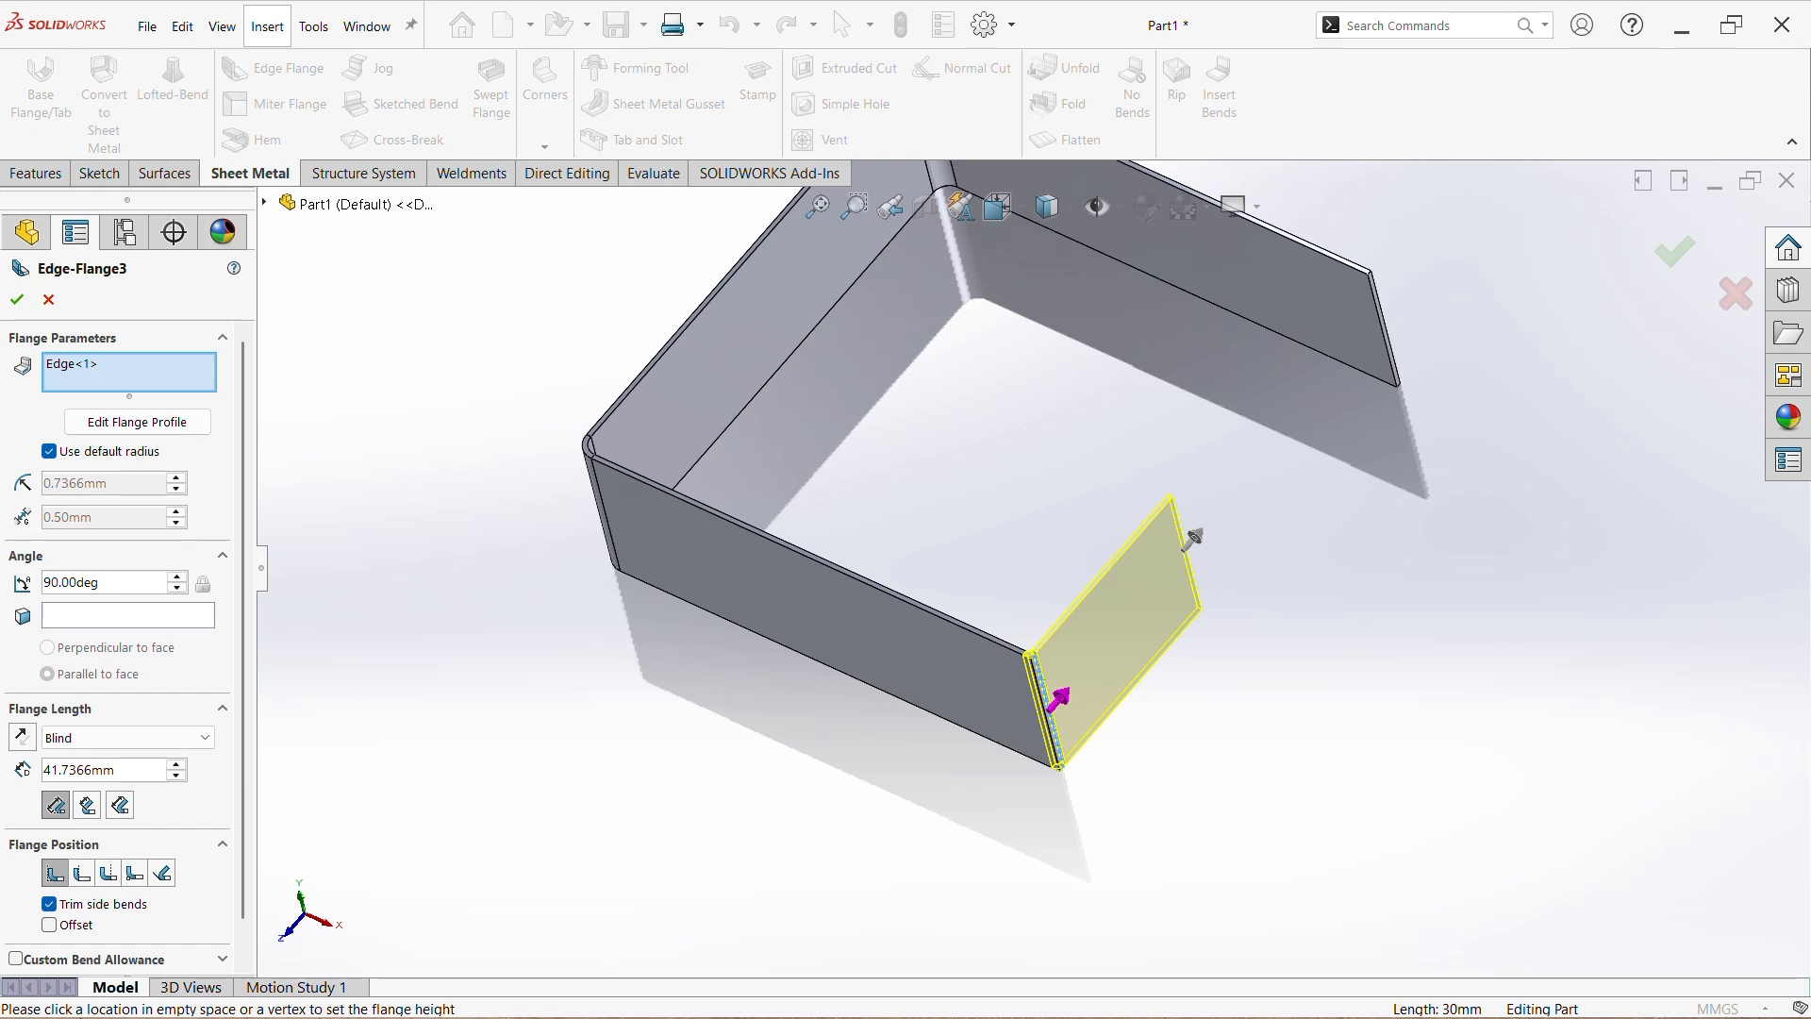
- Set the third edge flange's position to Material Outside and its length to 98.5 mm
left_click(82, 873)
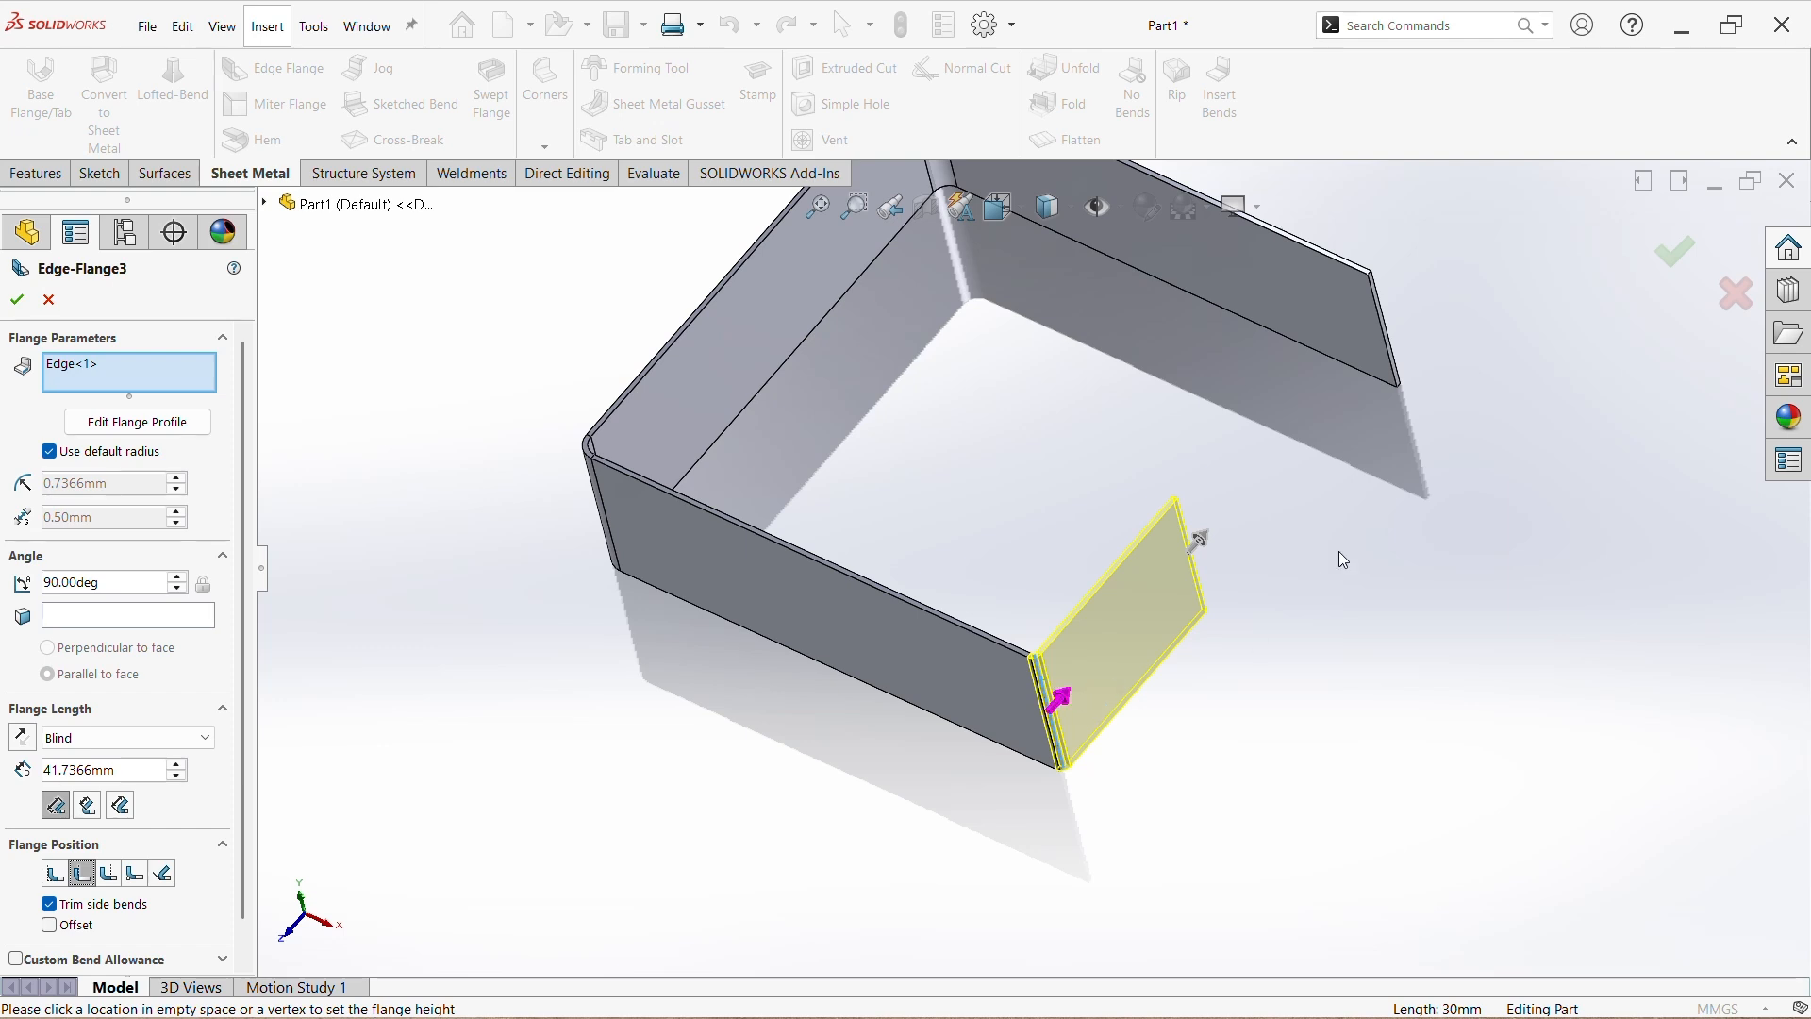
scroll(1282, 535, "down", 2)
left_click_drag(129, 779, 39, 783)
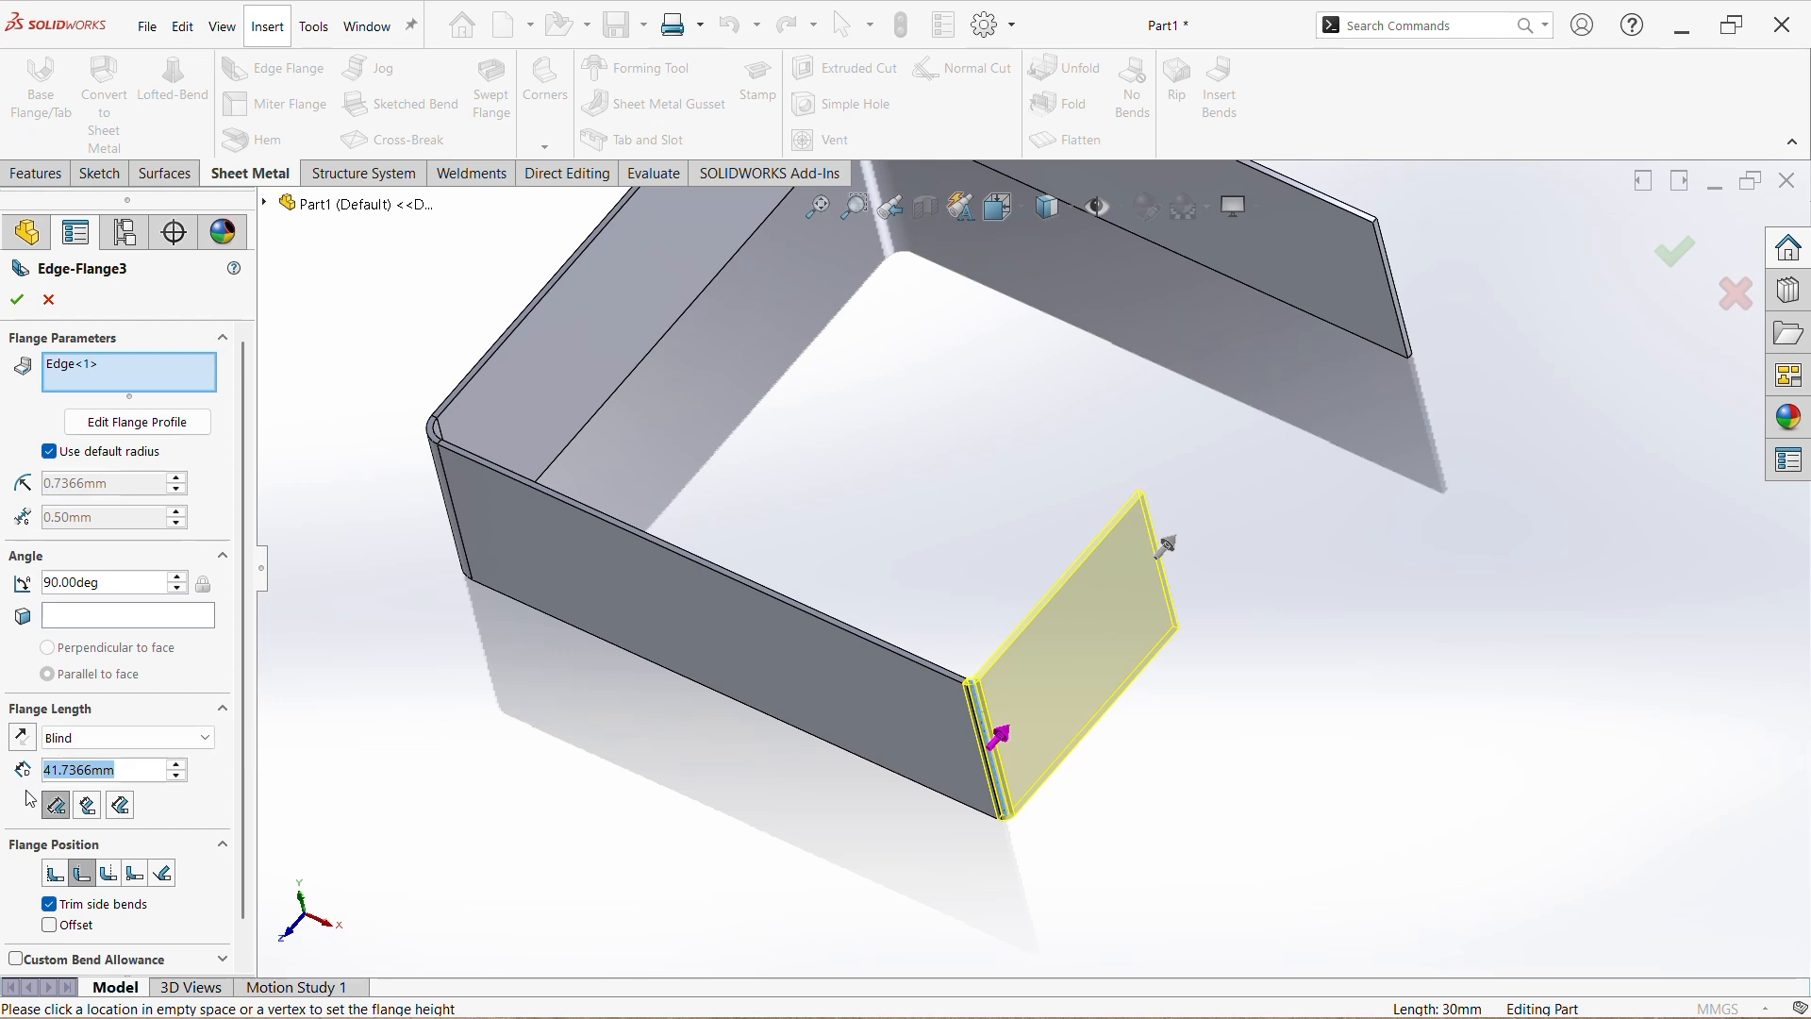
type("9")
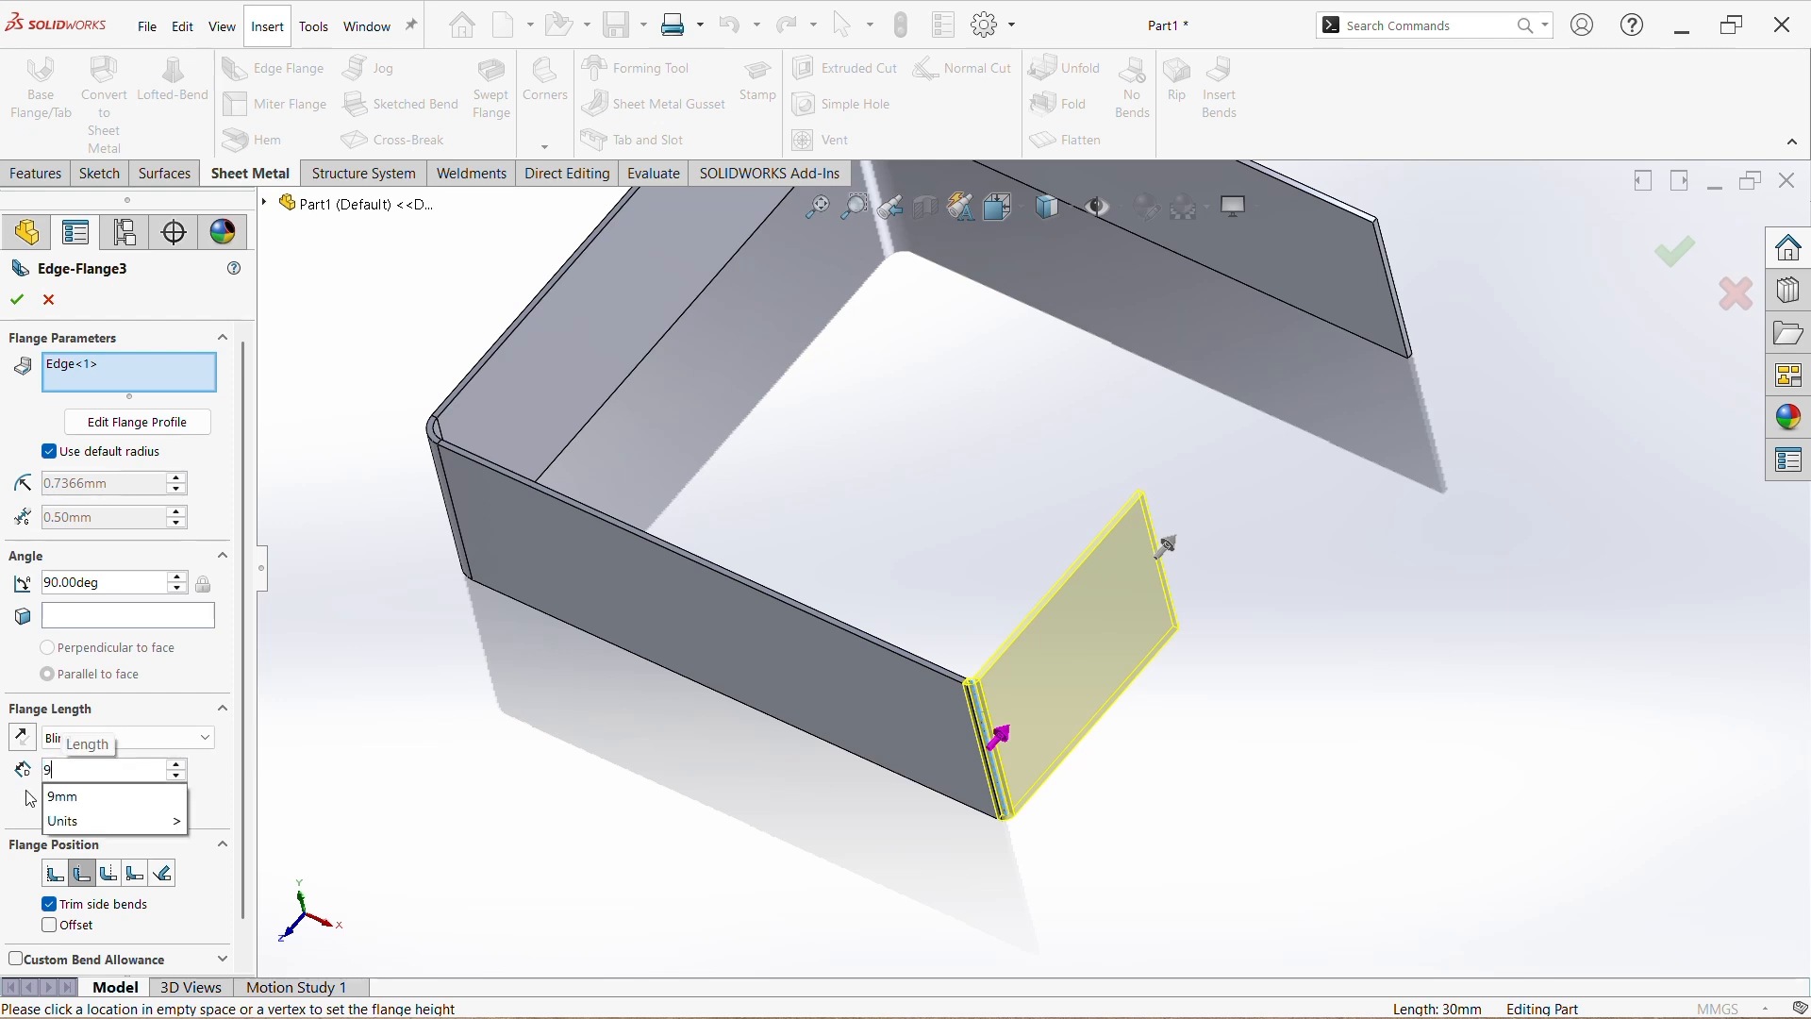
type("8.5")
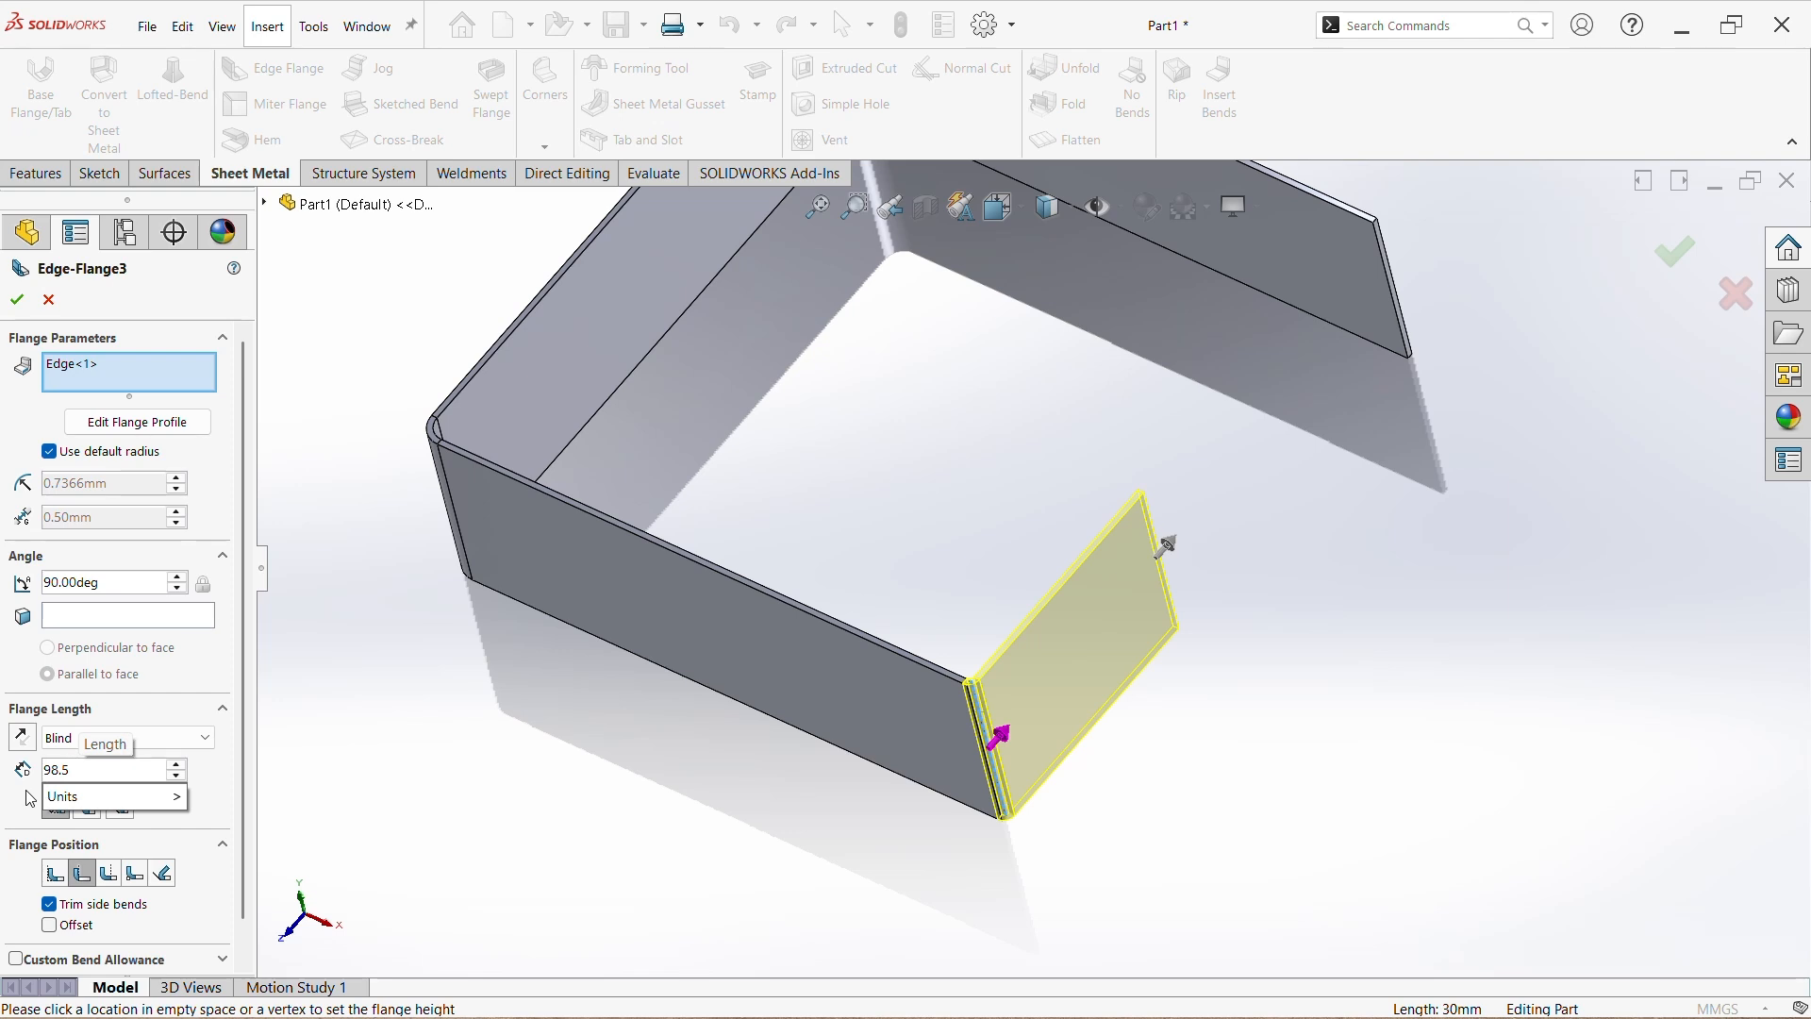
key("Return")
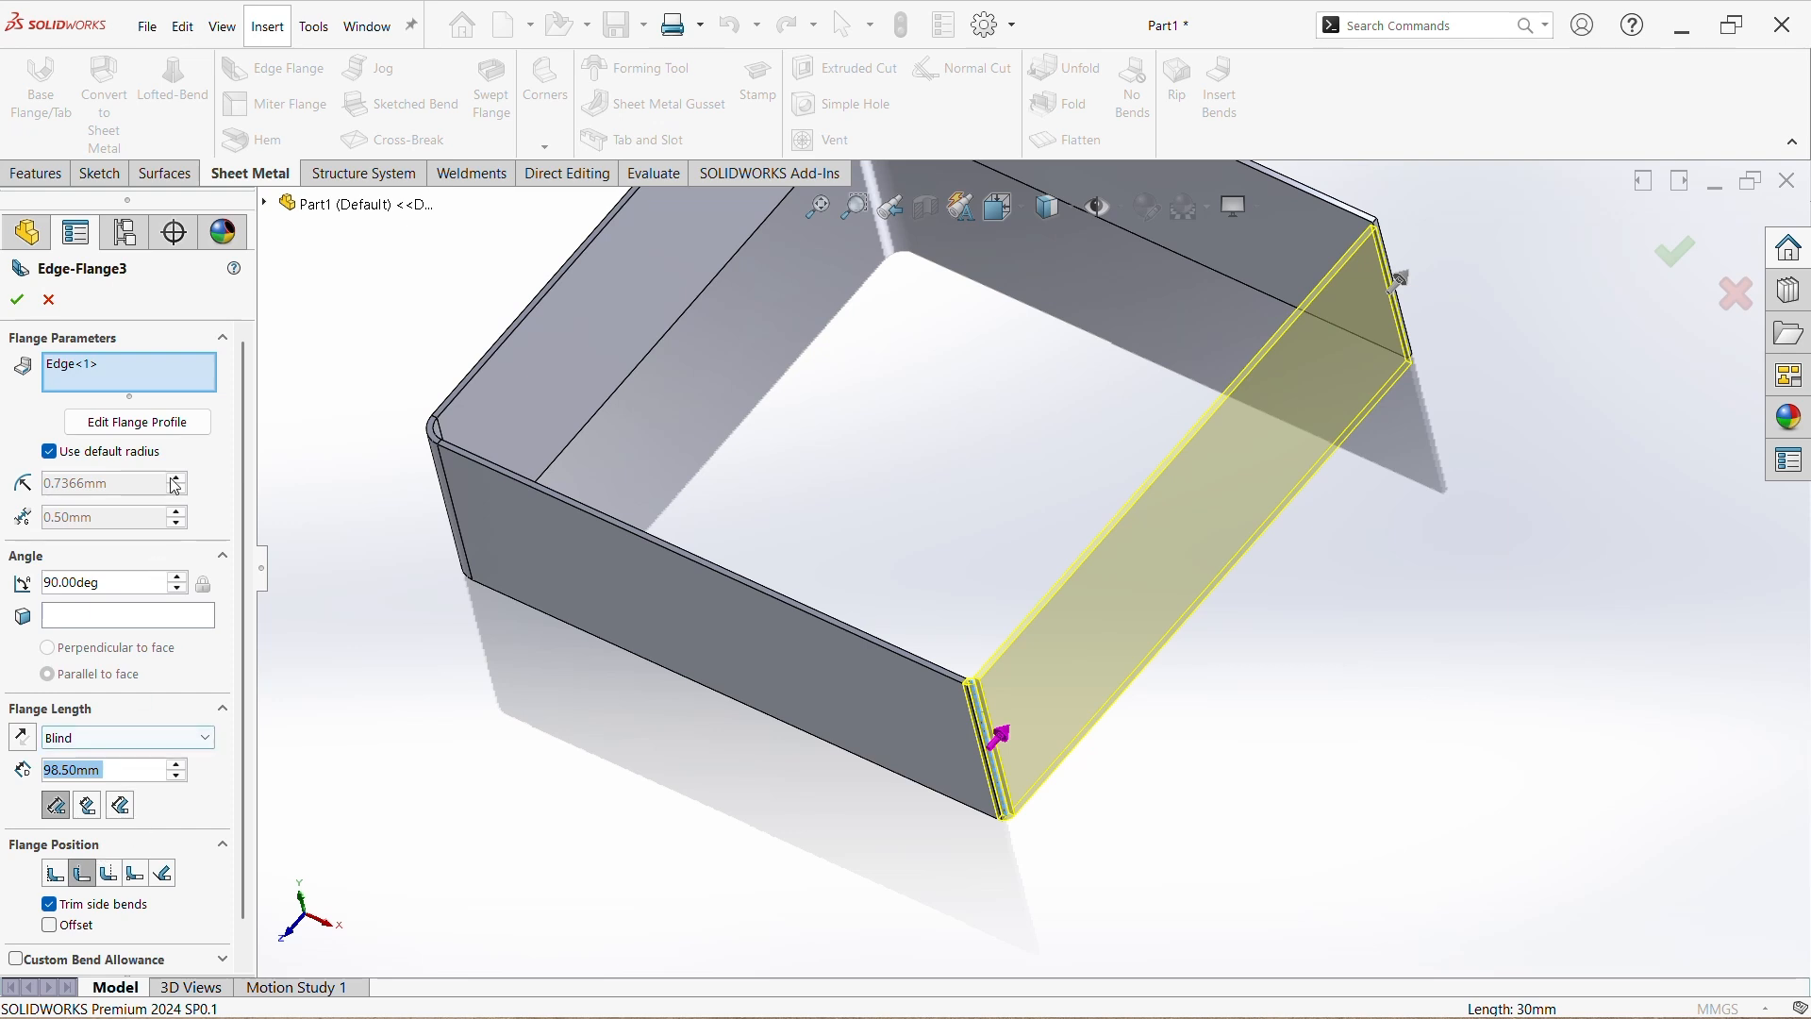
- Give the third edge flange a custom 3 mm bend radius instead of the default and accept it
left_click(49, 450)
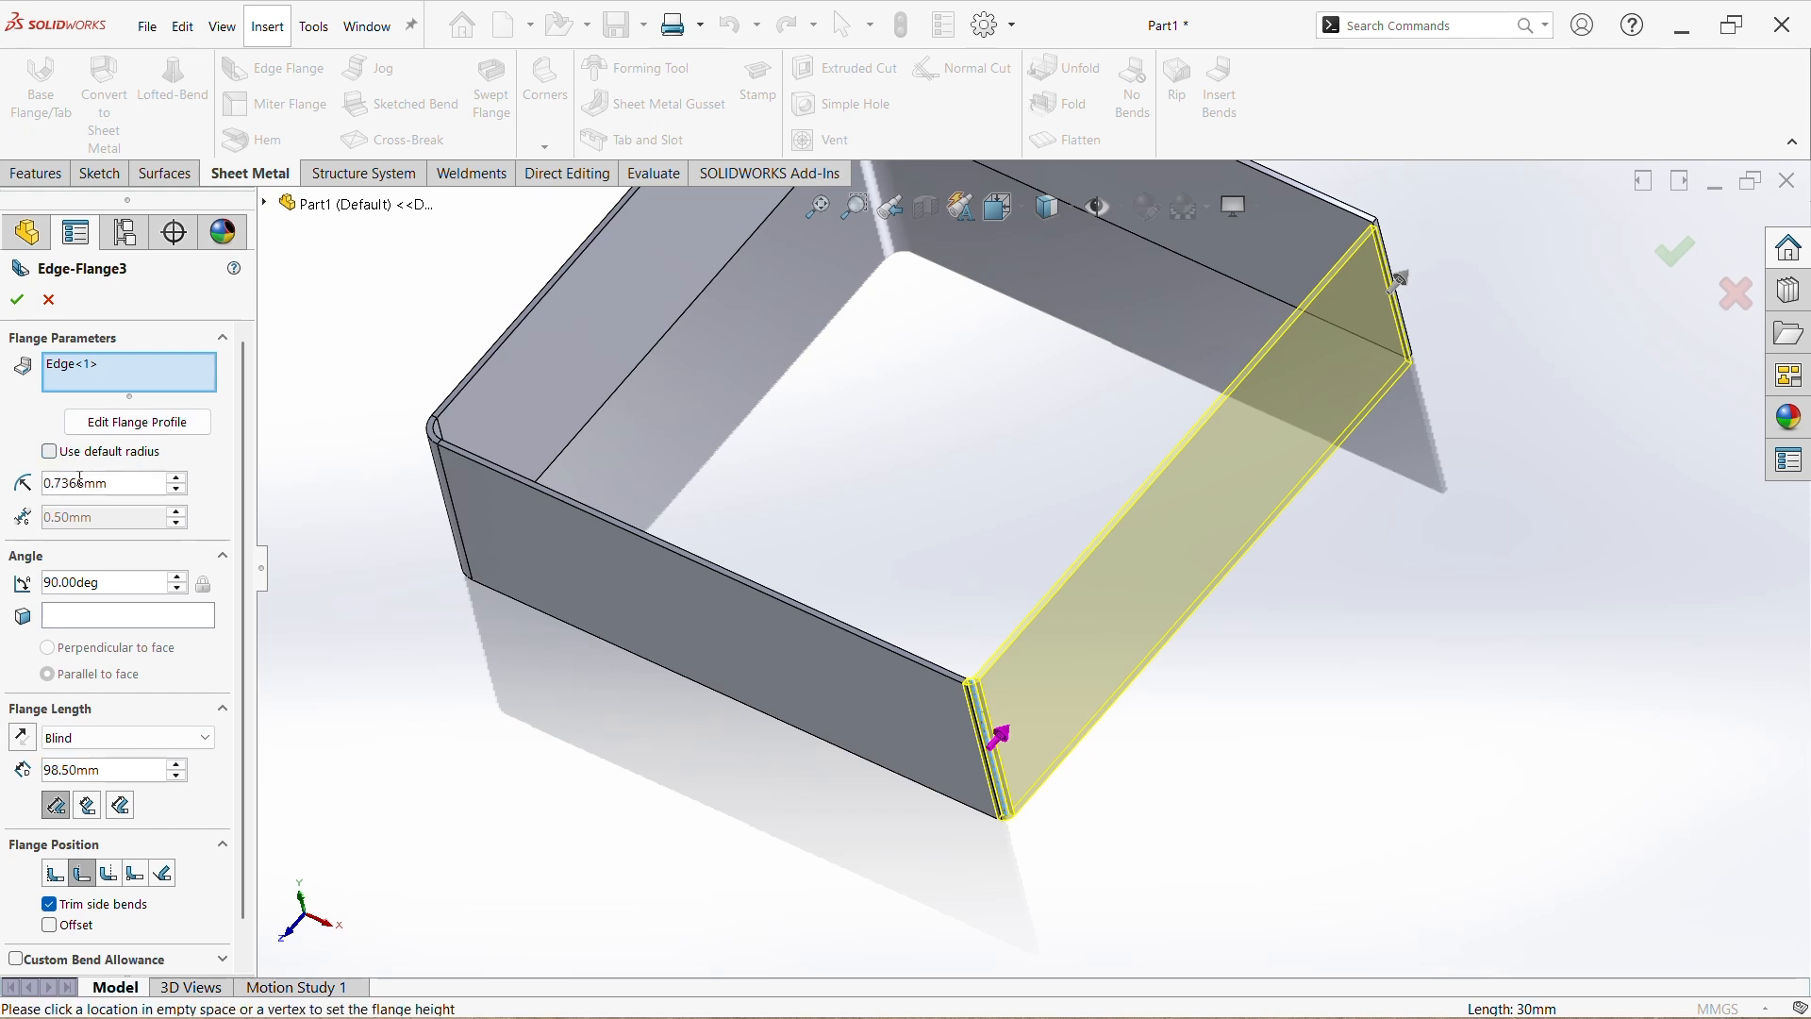
left_click_drag(120, 486, 9, 469)
type("3")
key("Return")
middle_click_drag(1136, 712, 1137, 789)
scroll(1042, 818, "down", 5)
scroll(1305, 828, "up", 3)
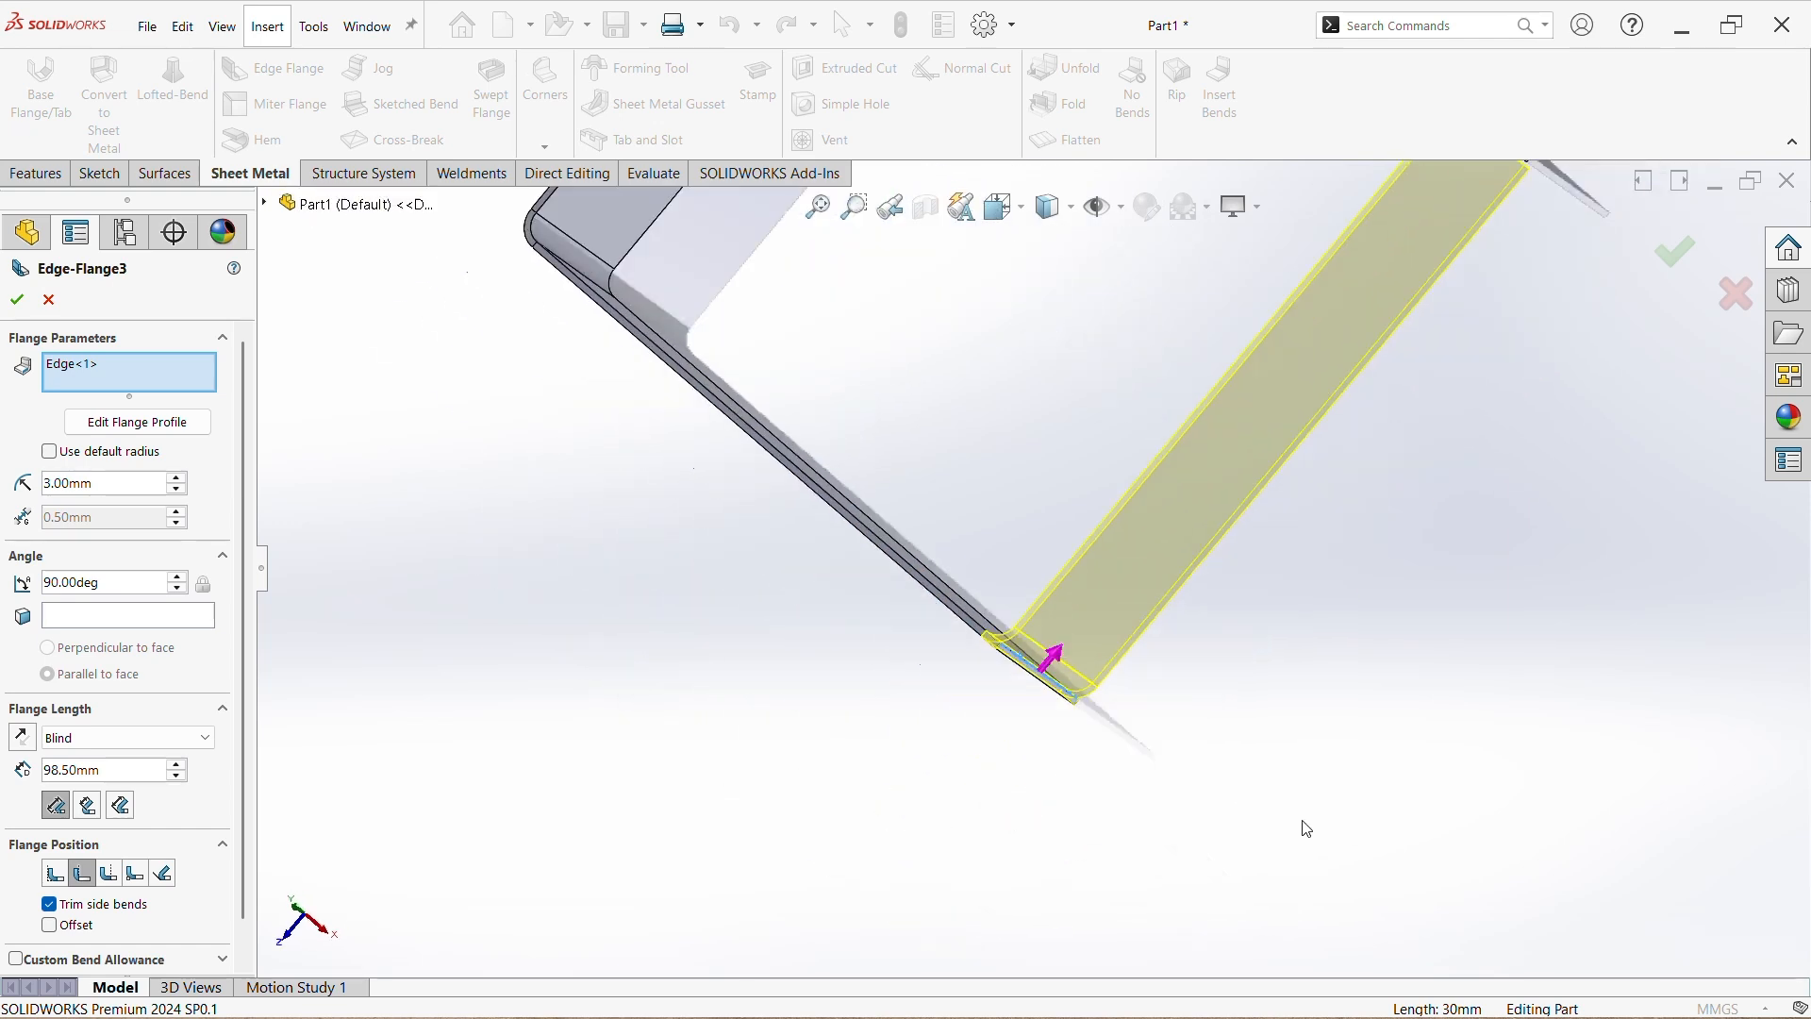
scroll(1309, 798, "up", 2)
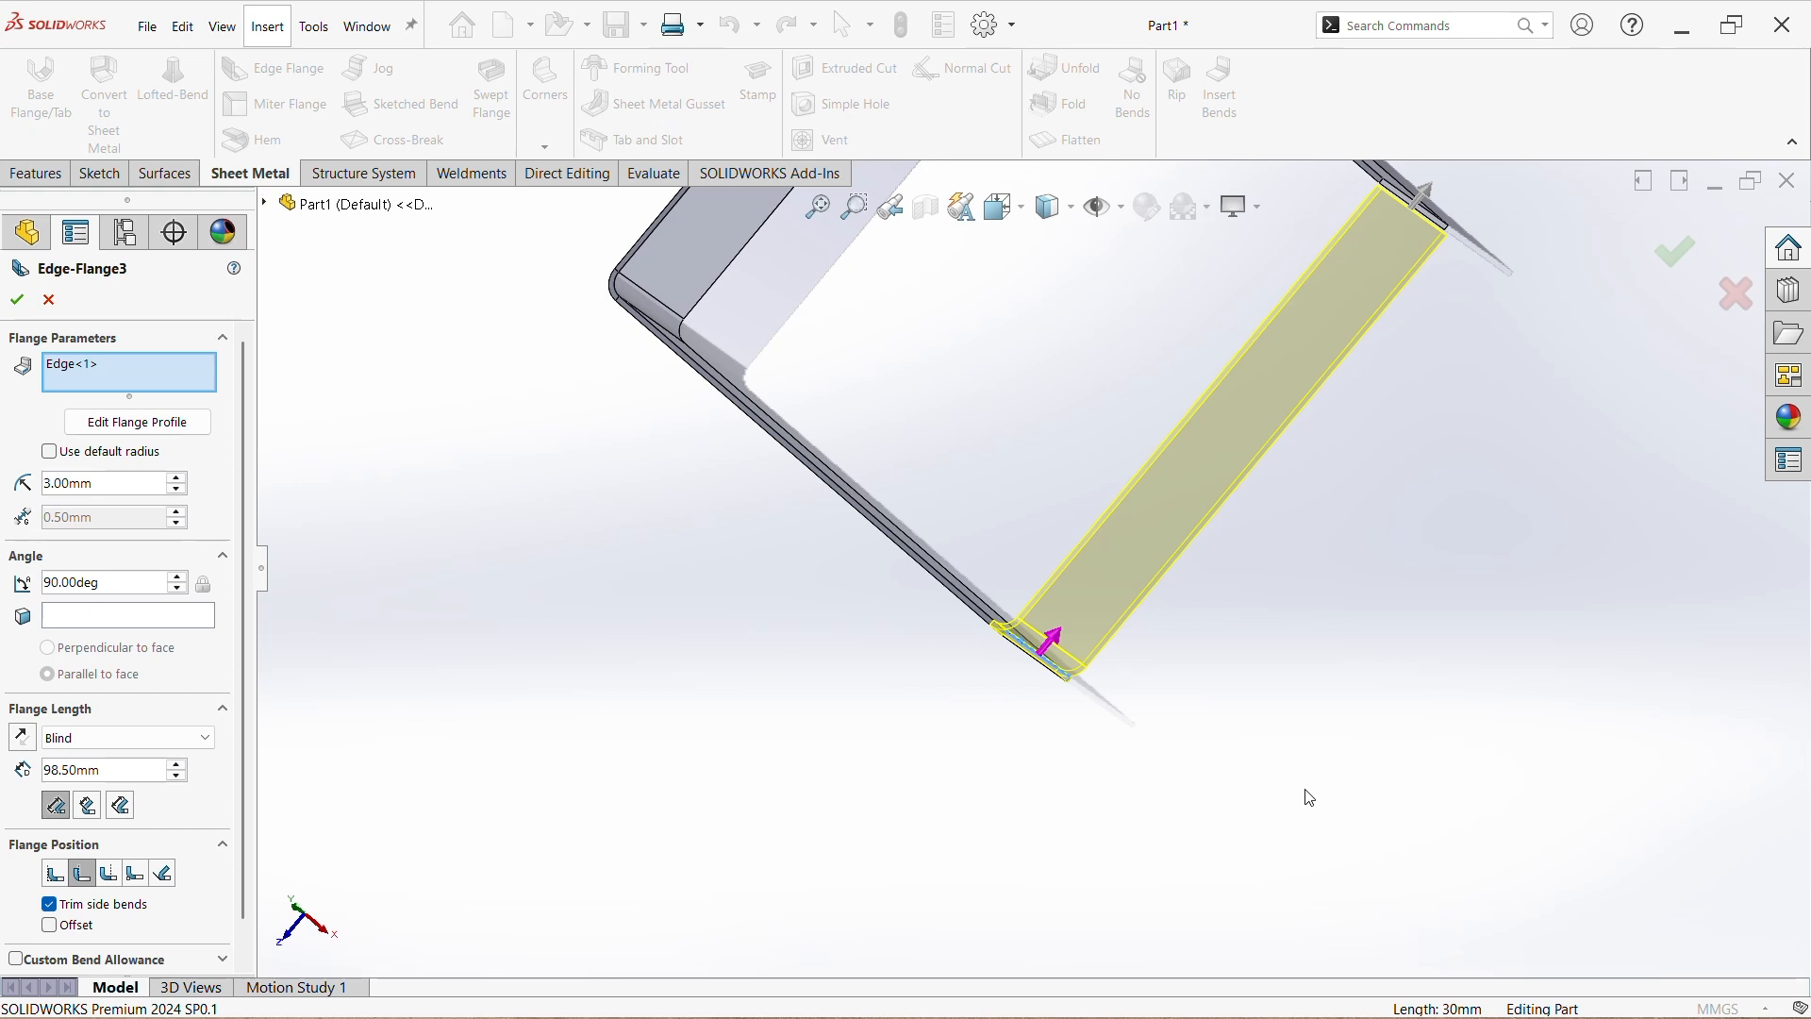
scroll(1310, 798, "up", 2)
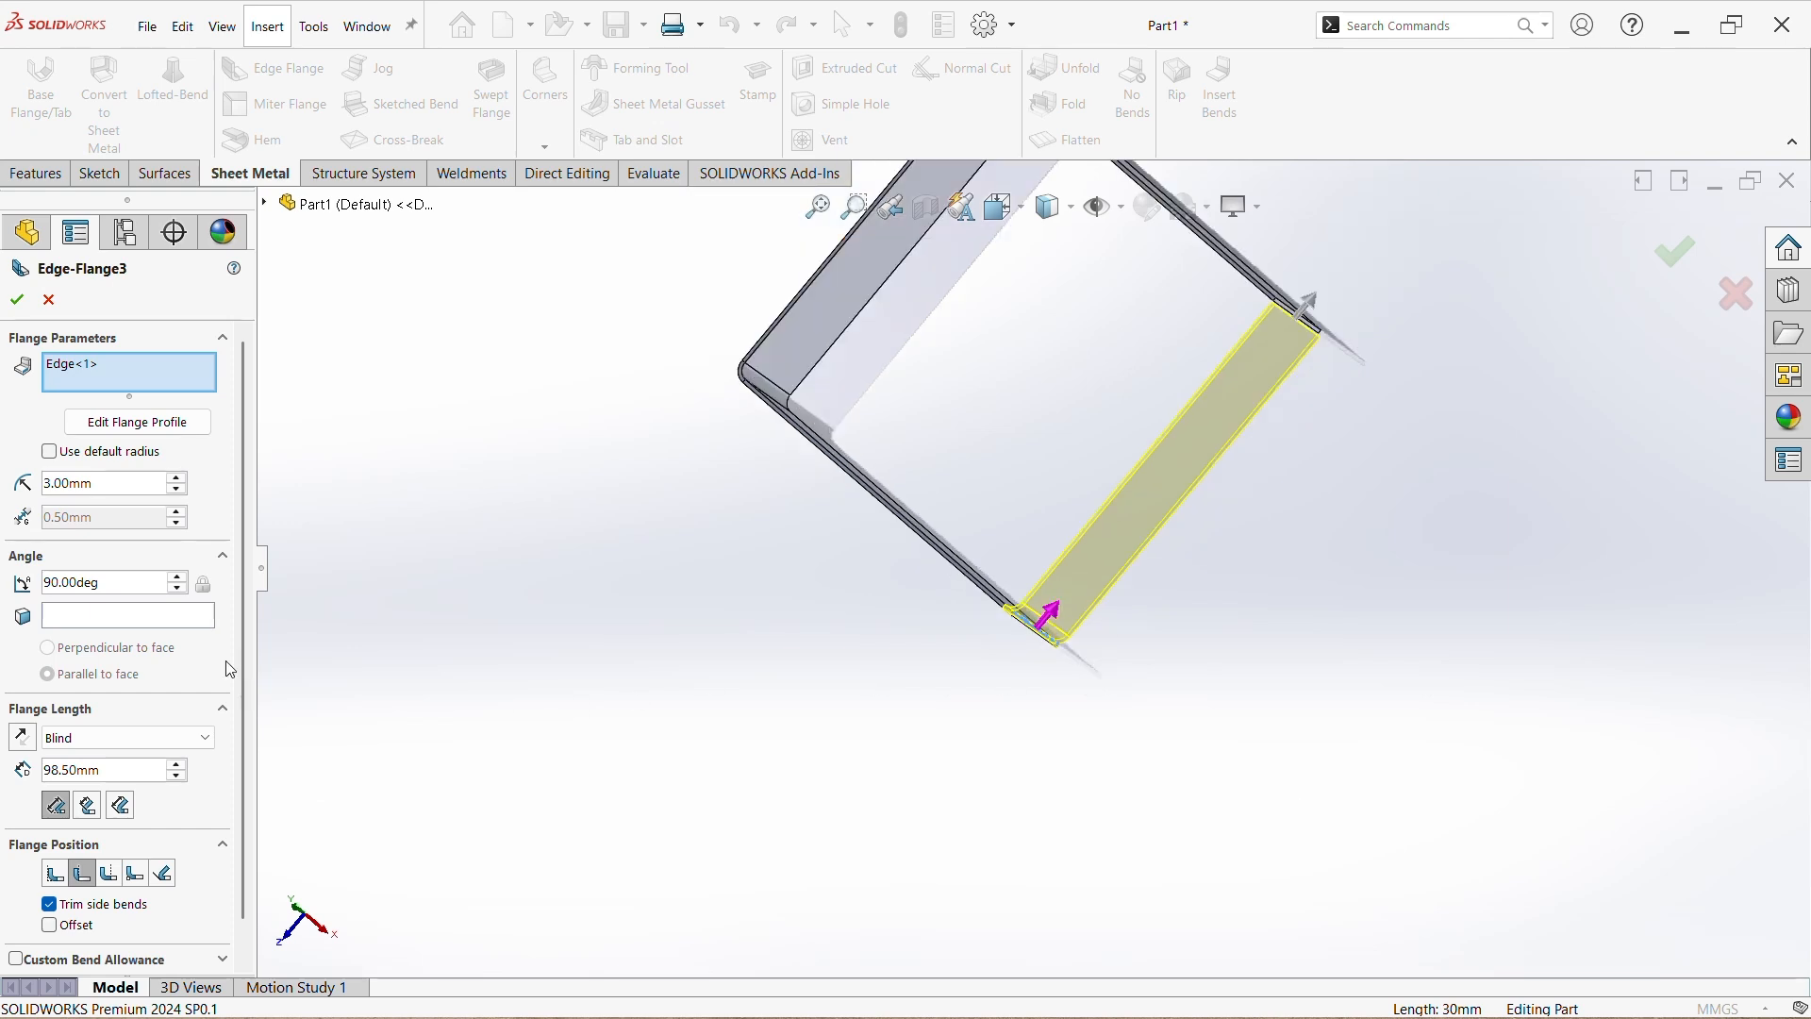
left_click(17, 299)
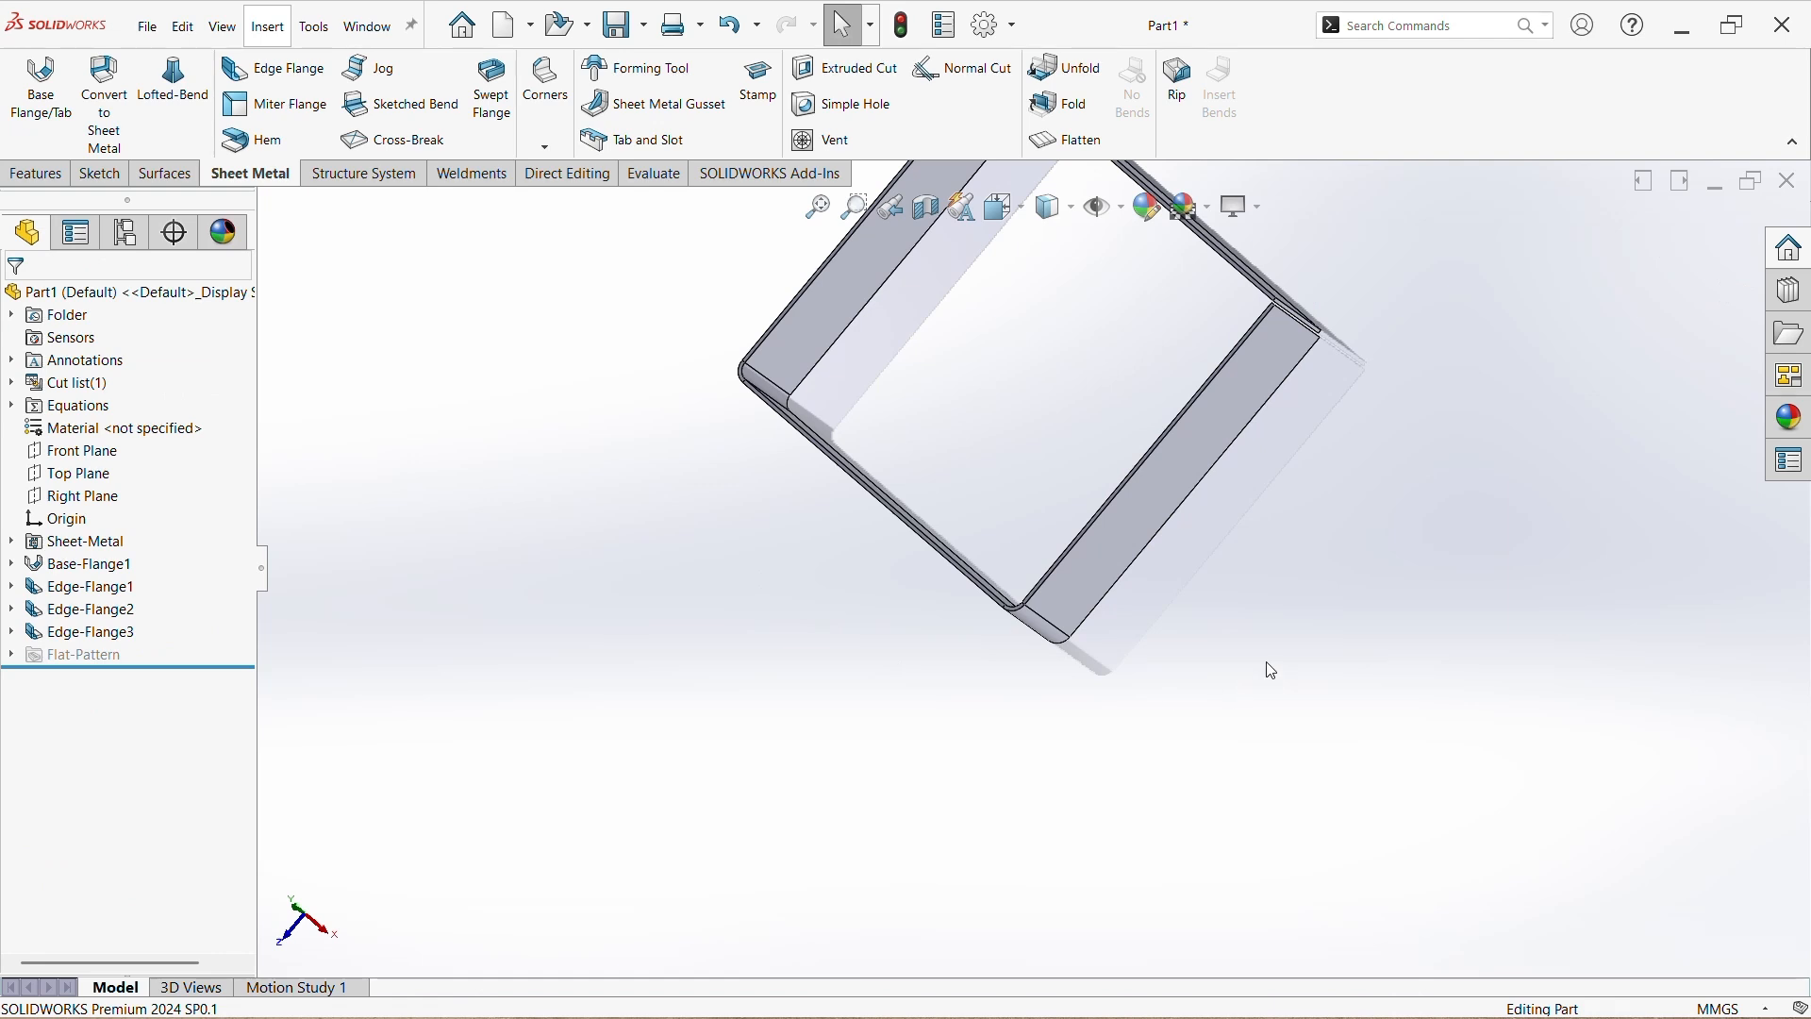
- Examine the open corner where the third edge flange meets the base plate, and inspect the whole frame from other sides
key("z")
middle_click_drag(1271, 670, 1326, 580)
scroll(1127, 468, "down", 6)
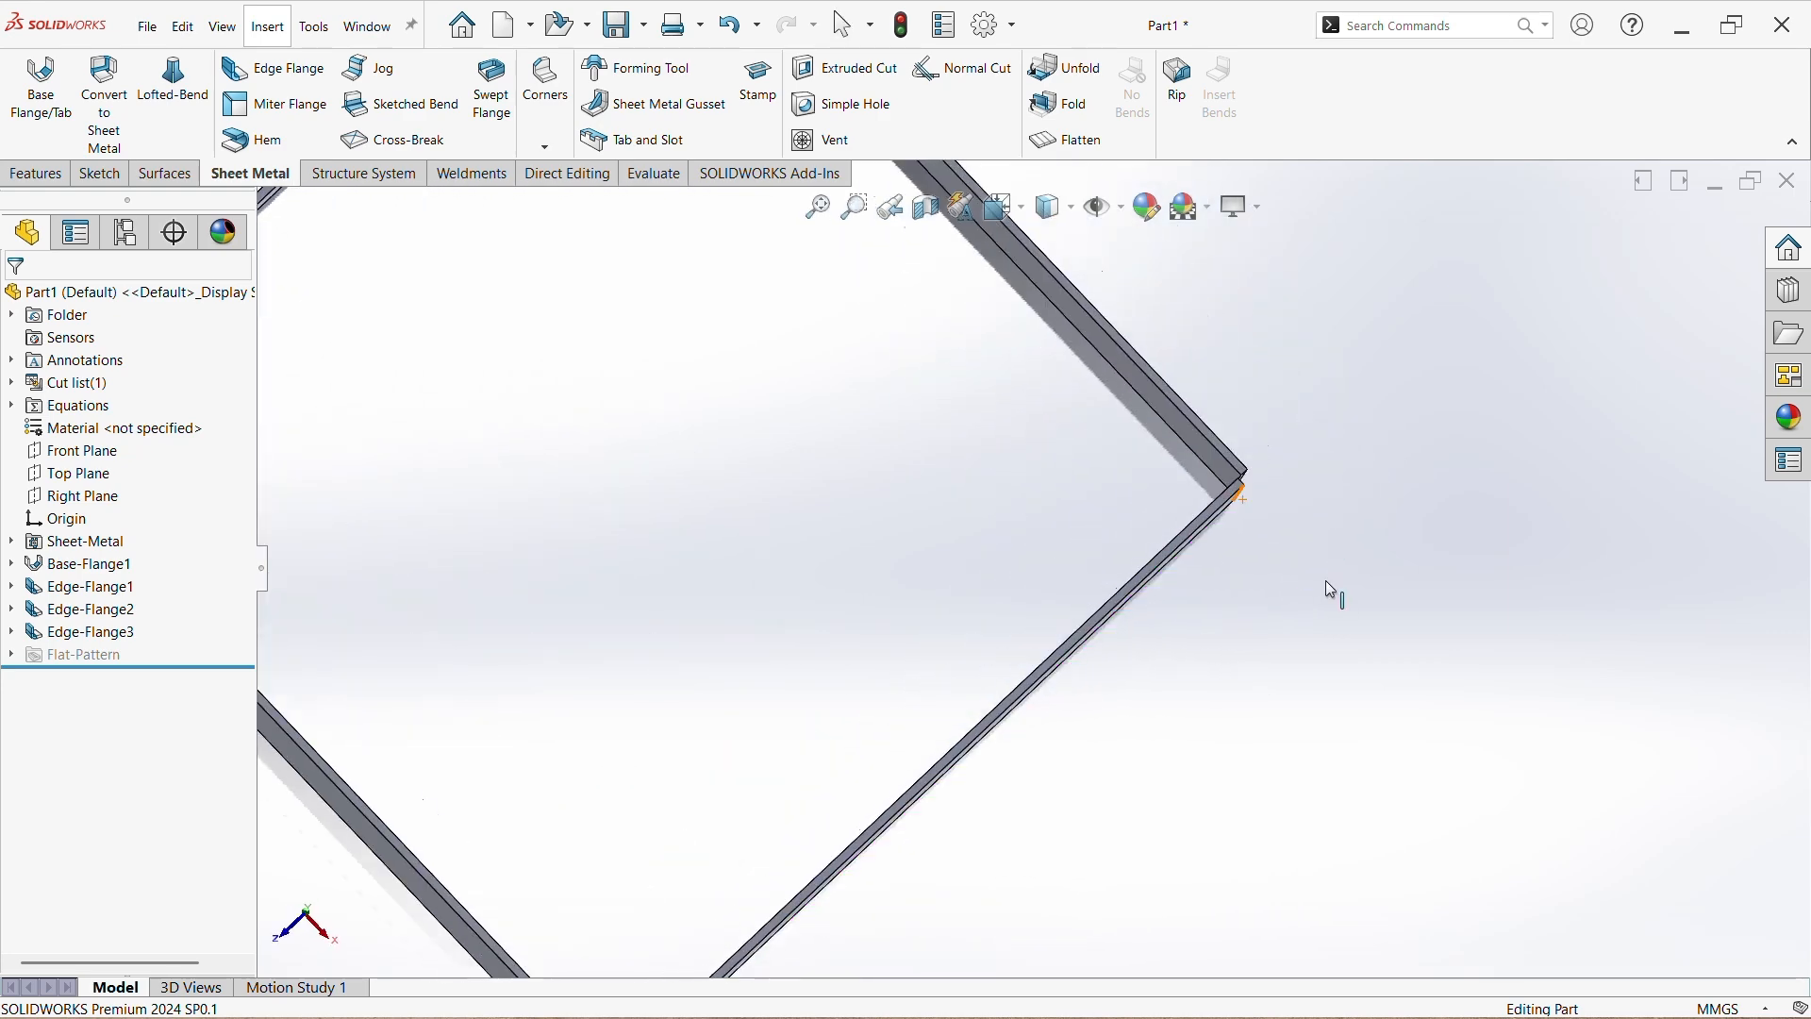
scroll(1250, 493, "down", 6)
mouse_move(1253, 502)
middle_mouse_down()
mouse_move(1225, 517)
mouse_move(1261, 485)
mouse_move(1257, 513)
middle_mouse_up()
scroll(1244, 533, "up", 8)
scroll(1243, 557, "up", 3)
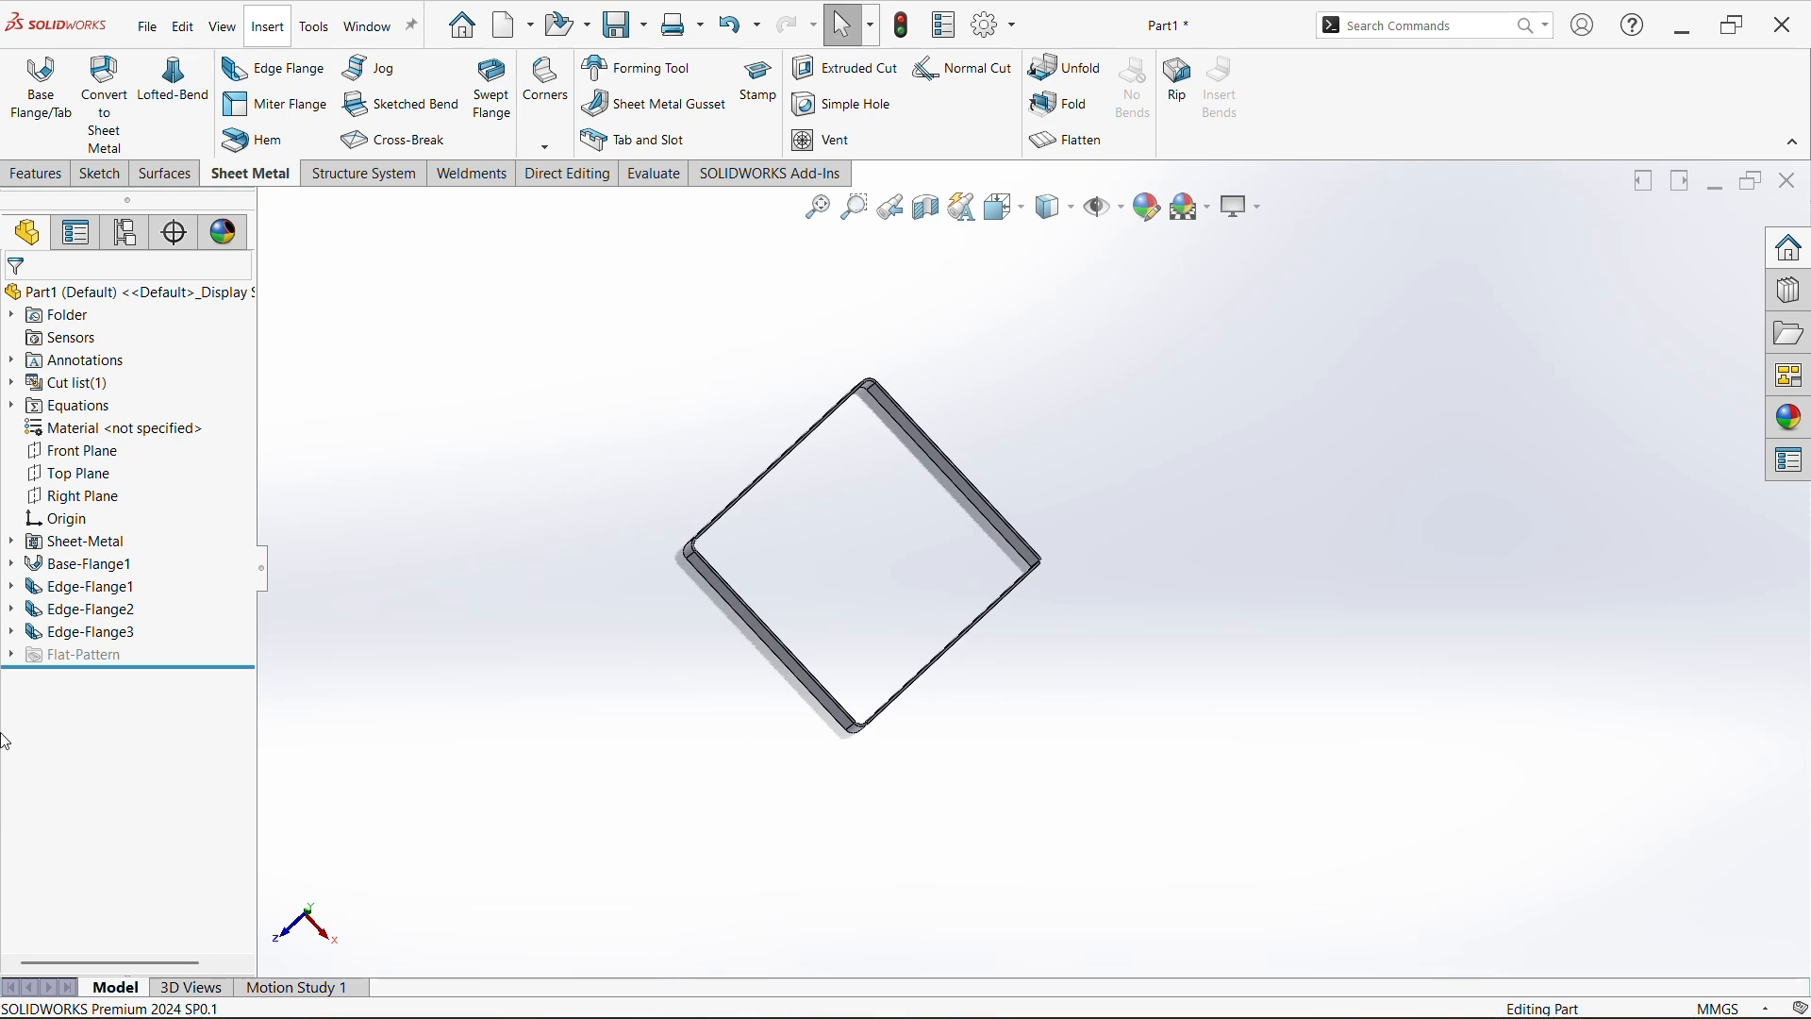
left_click(817, 209)
middle_click_drag(970, 420, 978, 869)
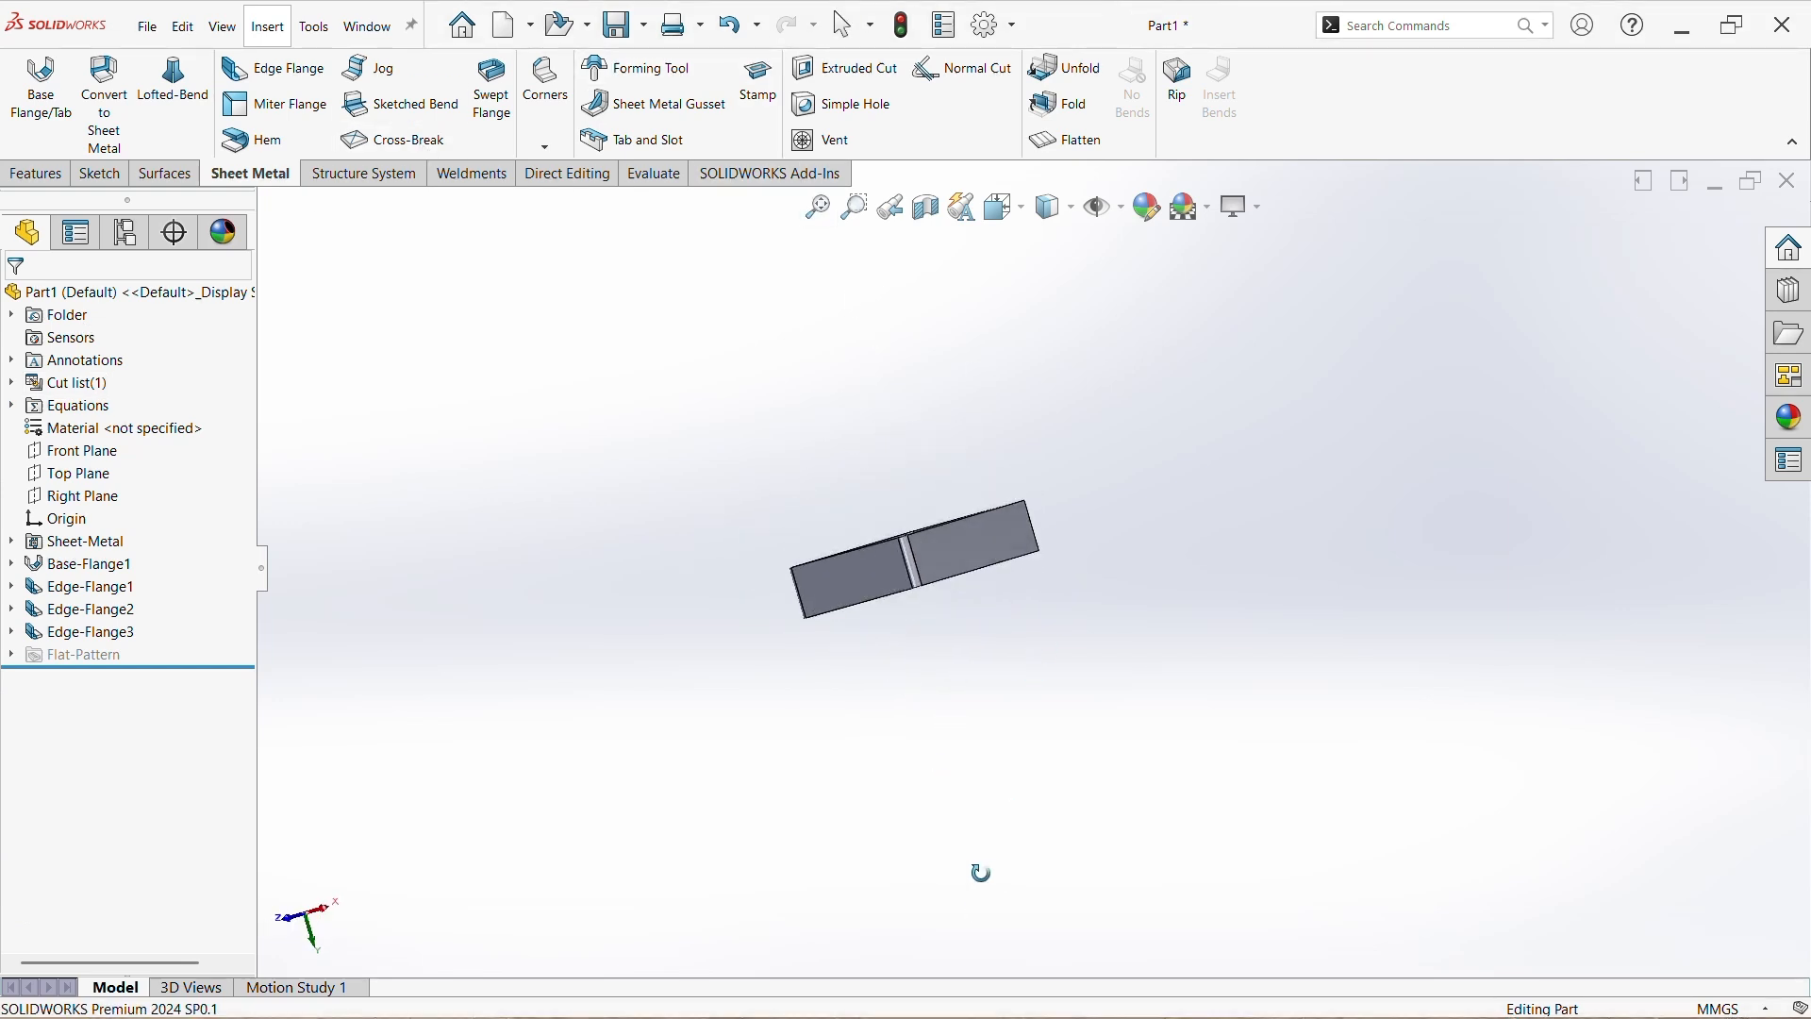
left_click(283, 83)
scroll(968, 555, "down", 4)
middle_click_drag(978, 735, 1047, 937)
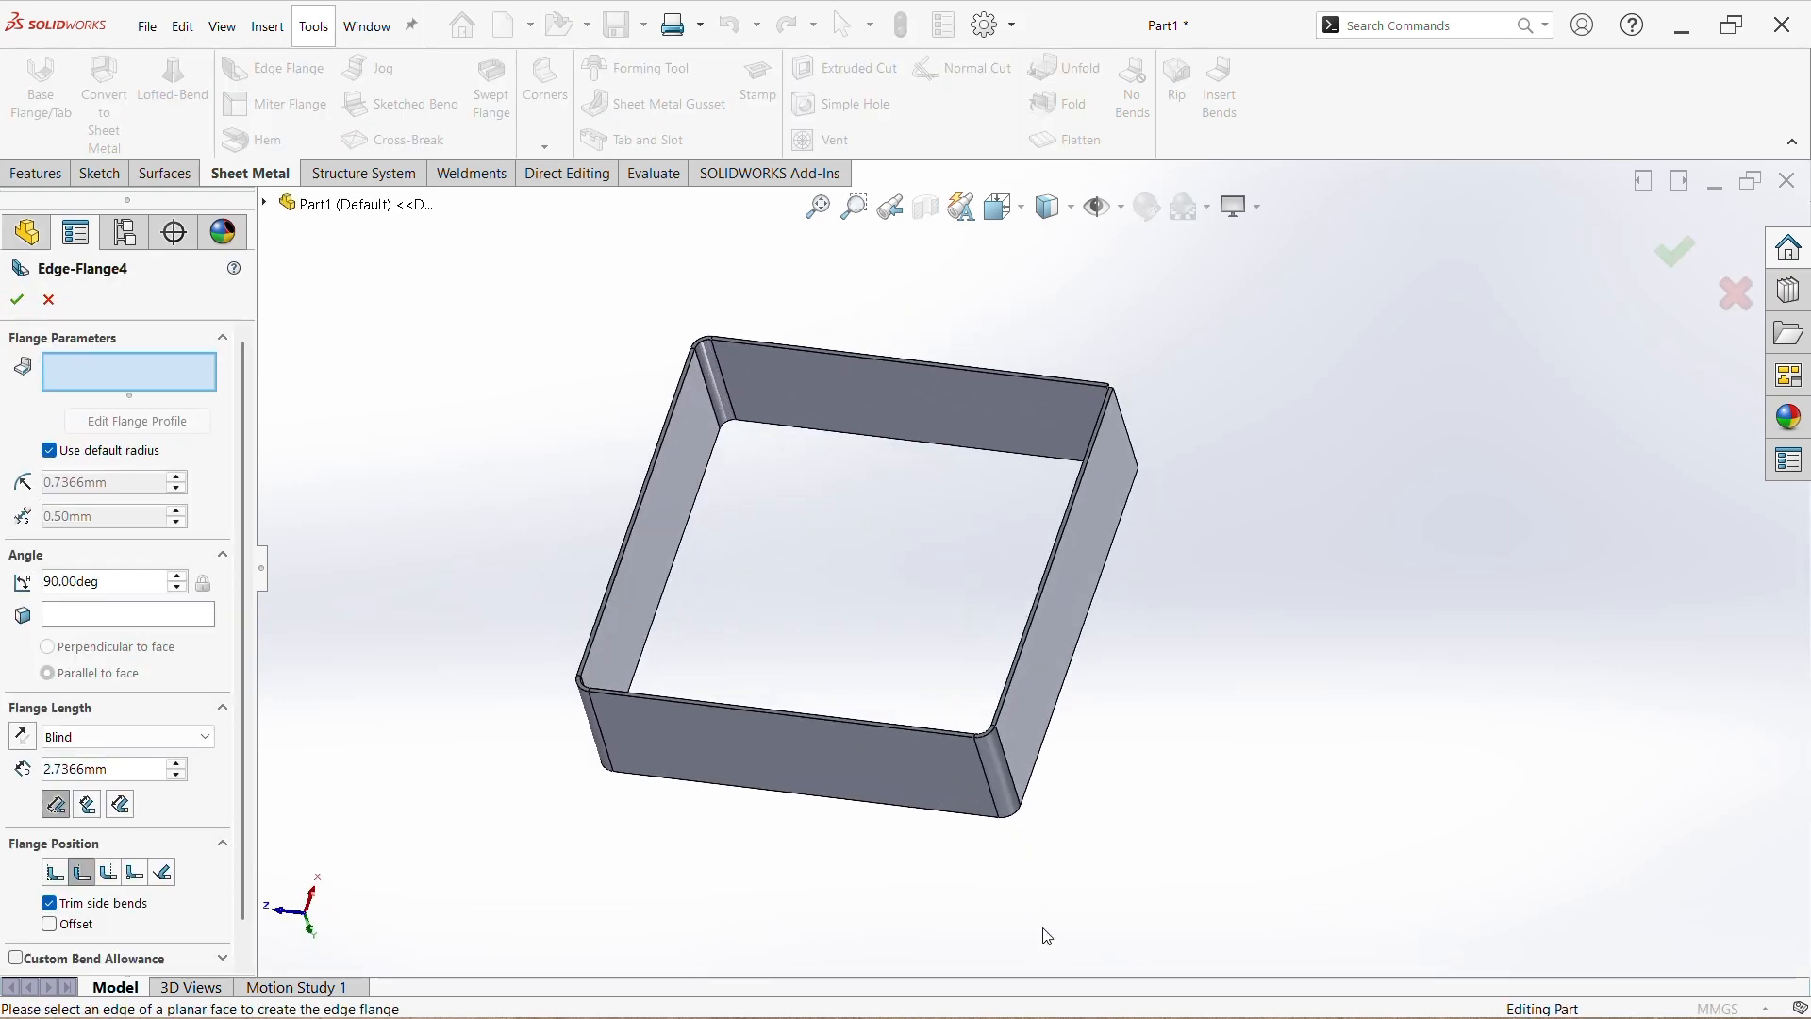
left_click(49, 299)
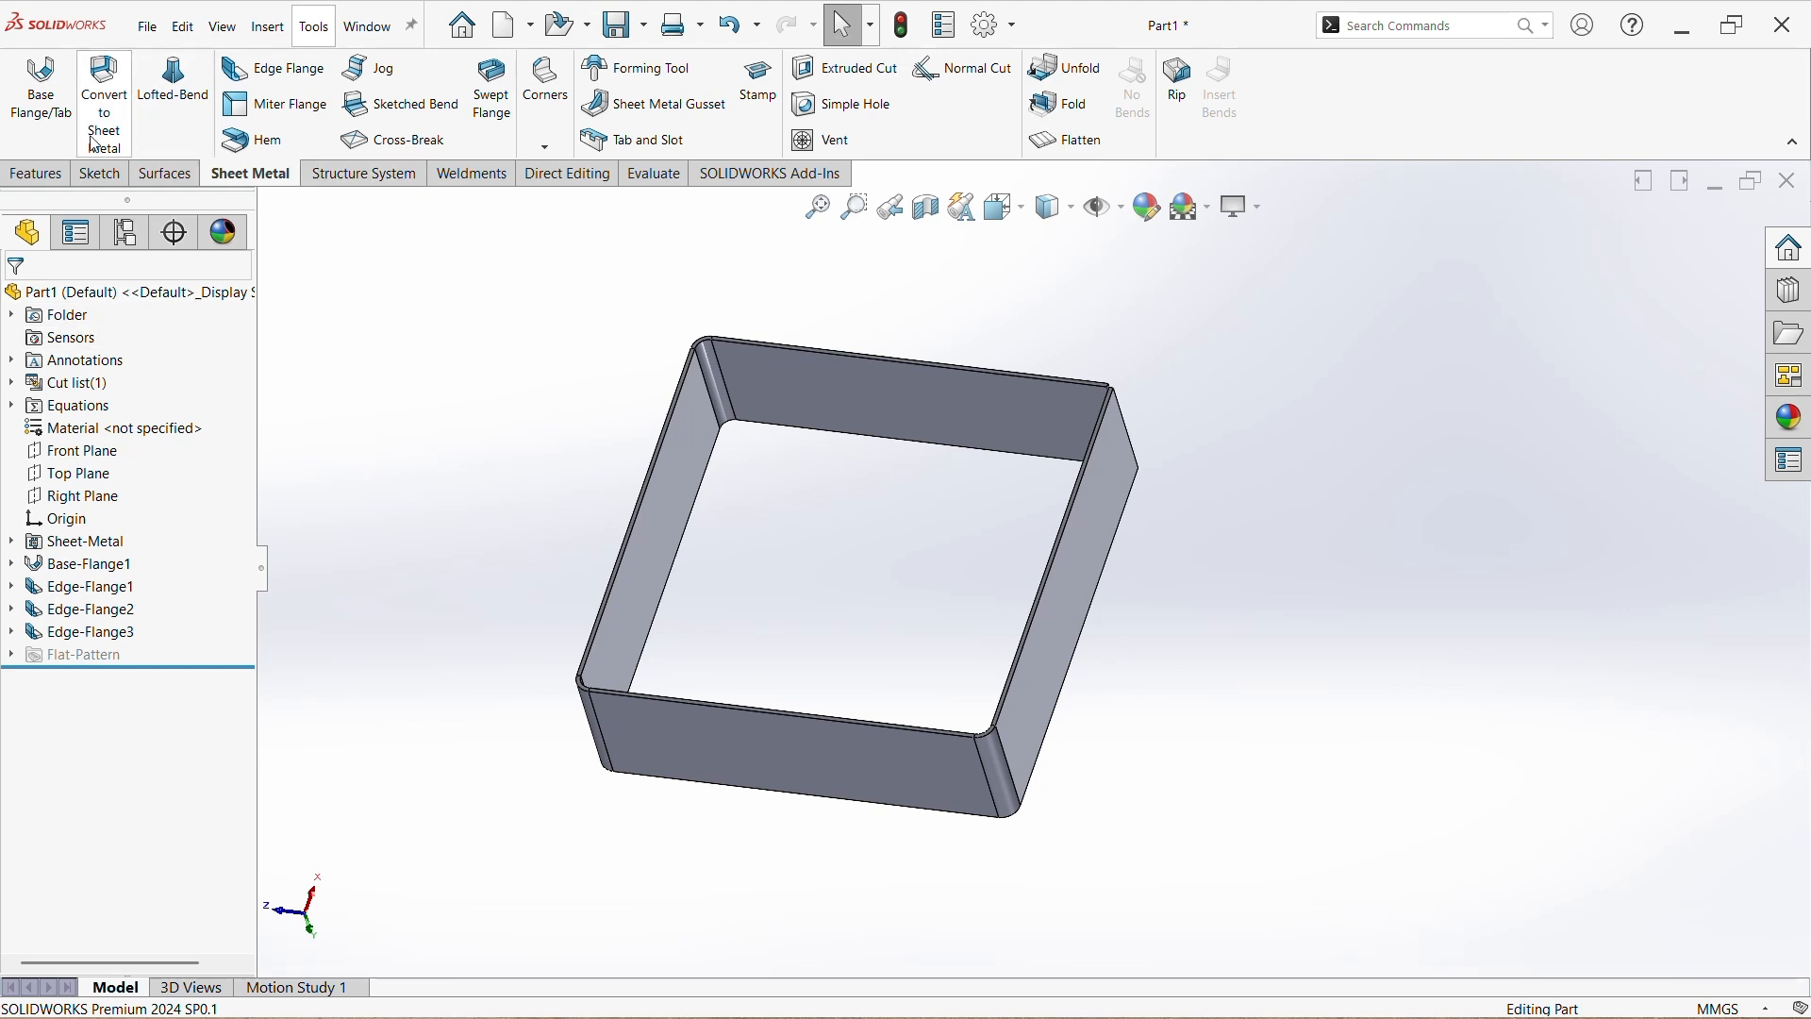
- Orient the view square onto the frame's outline and return to the sheet metal tools
left_click(36, 174)
left_click(1497, 95)
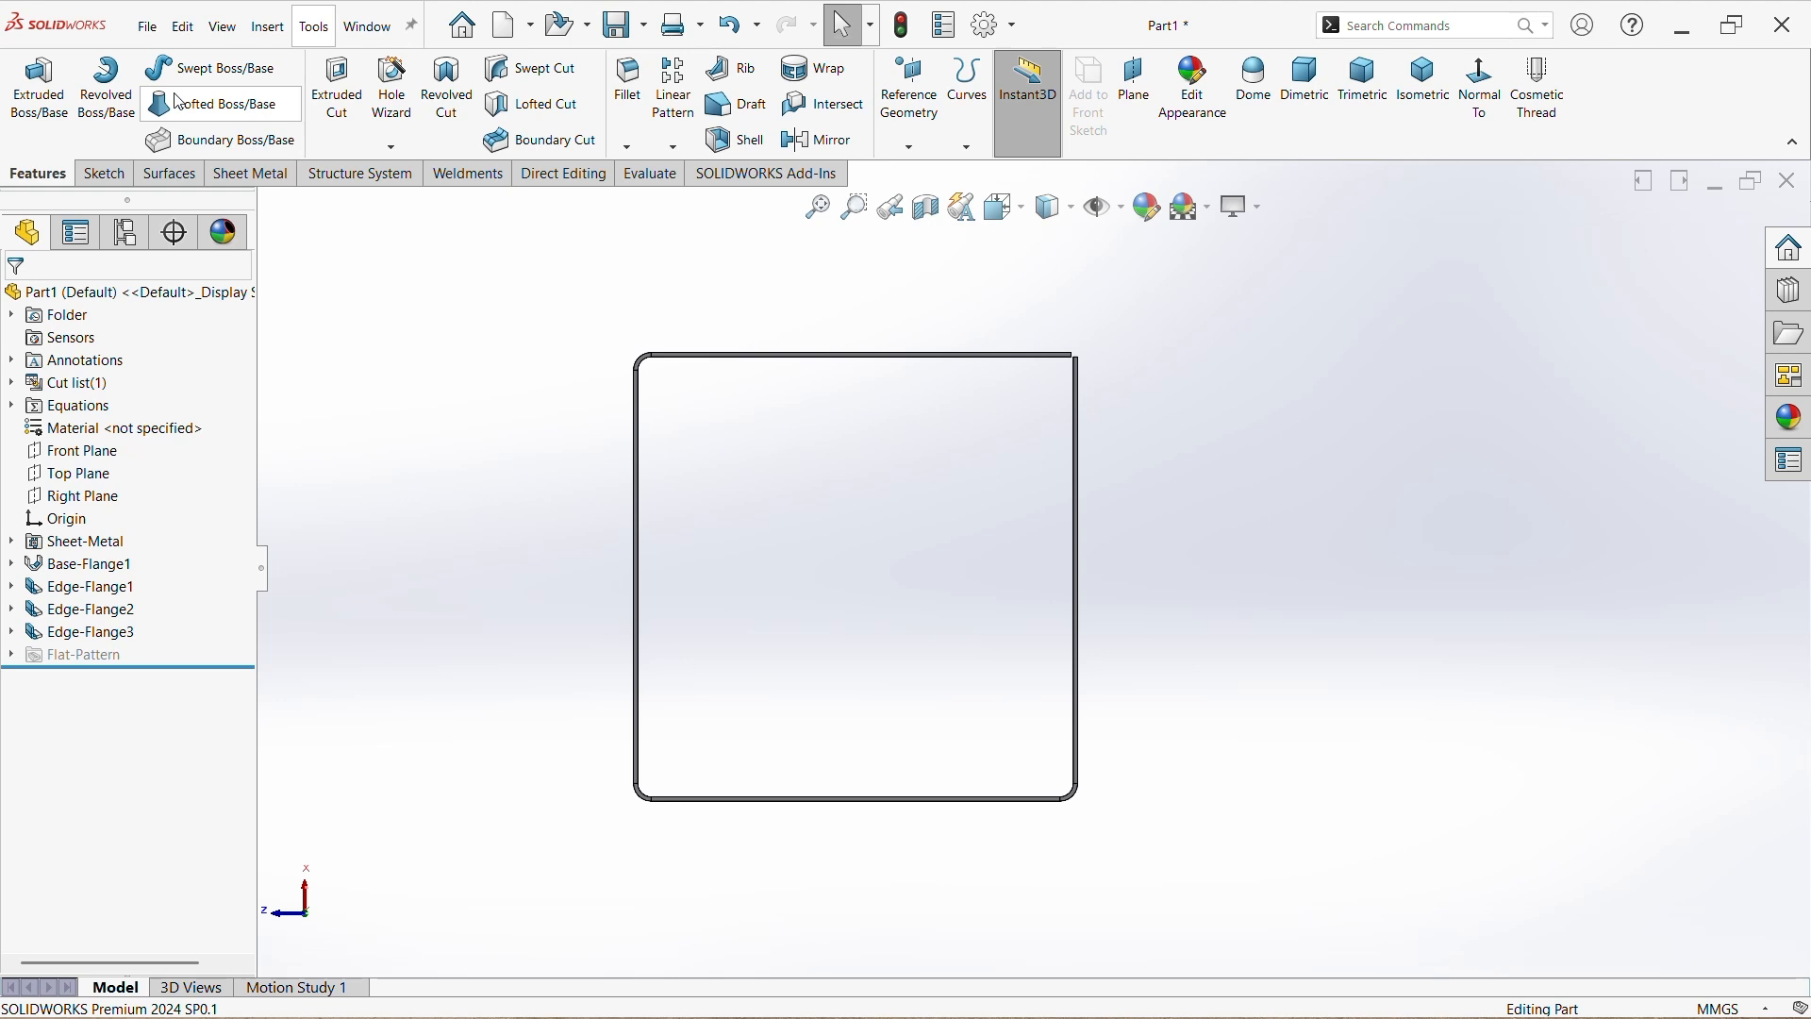
left_click(251, 173)
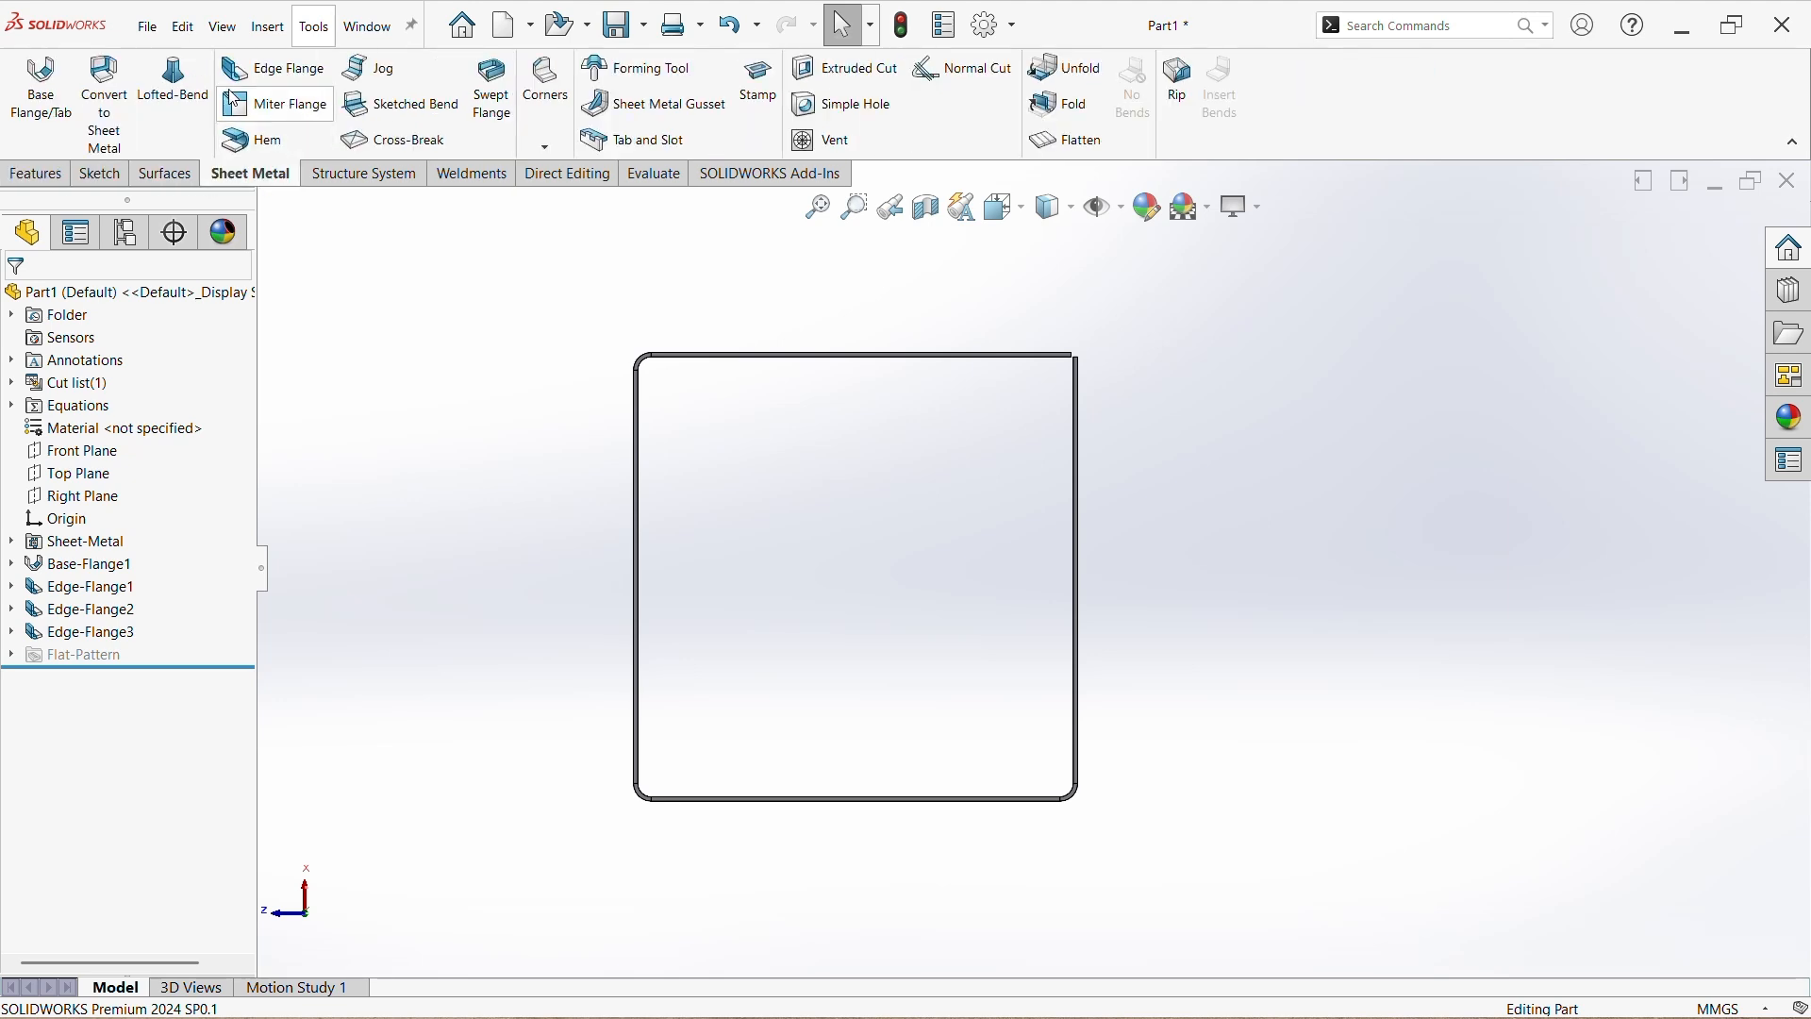
- Start a new edge flange on two adjacent inner edges along one open side of the square frame
left_click(276, 68)
middle_click_drag(808, 864, 825, 664)
scroll(743, 615, "down", 1)
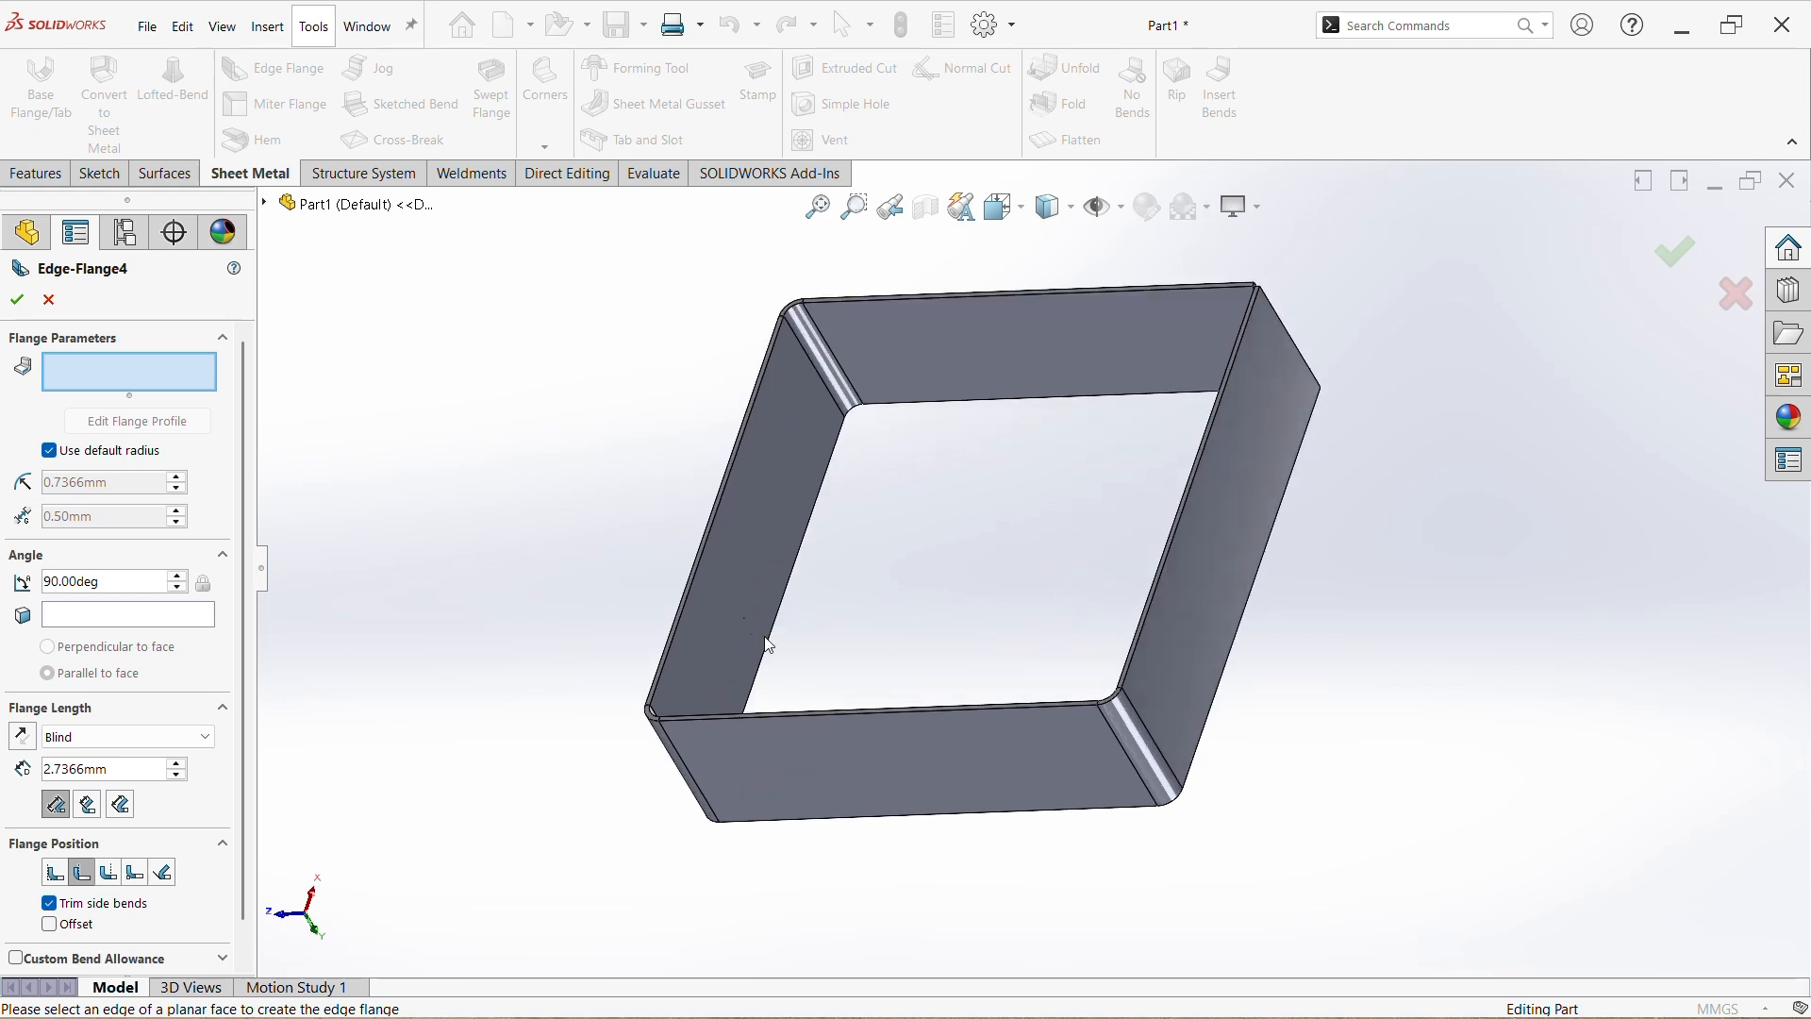
left_click(774, 633)
left_click(778, 642)
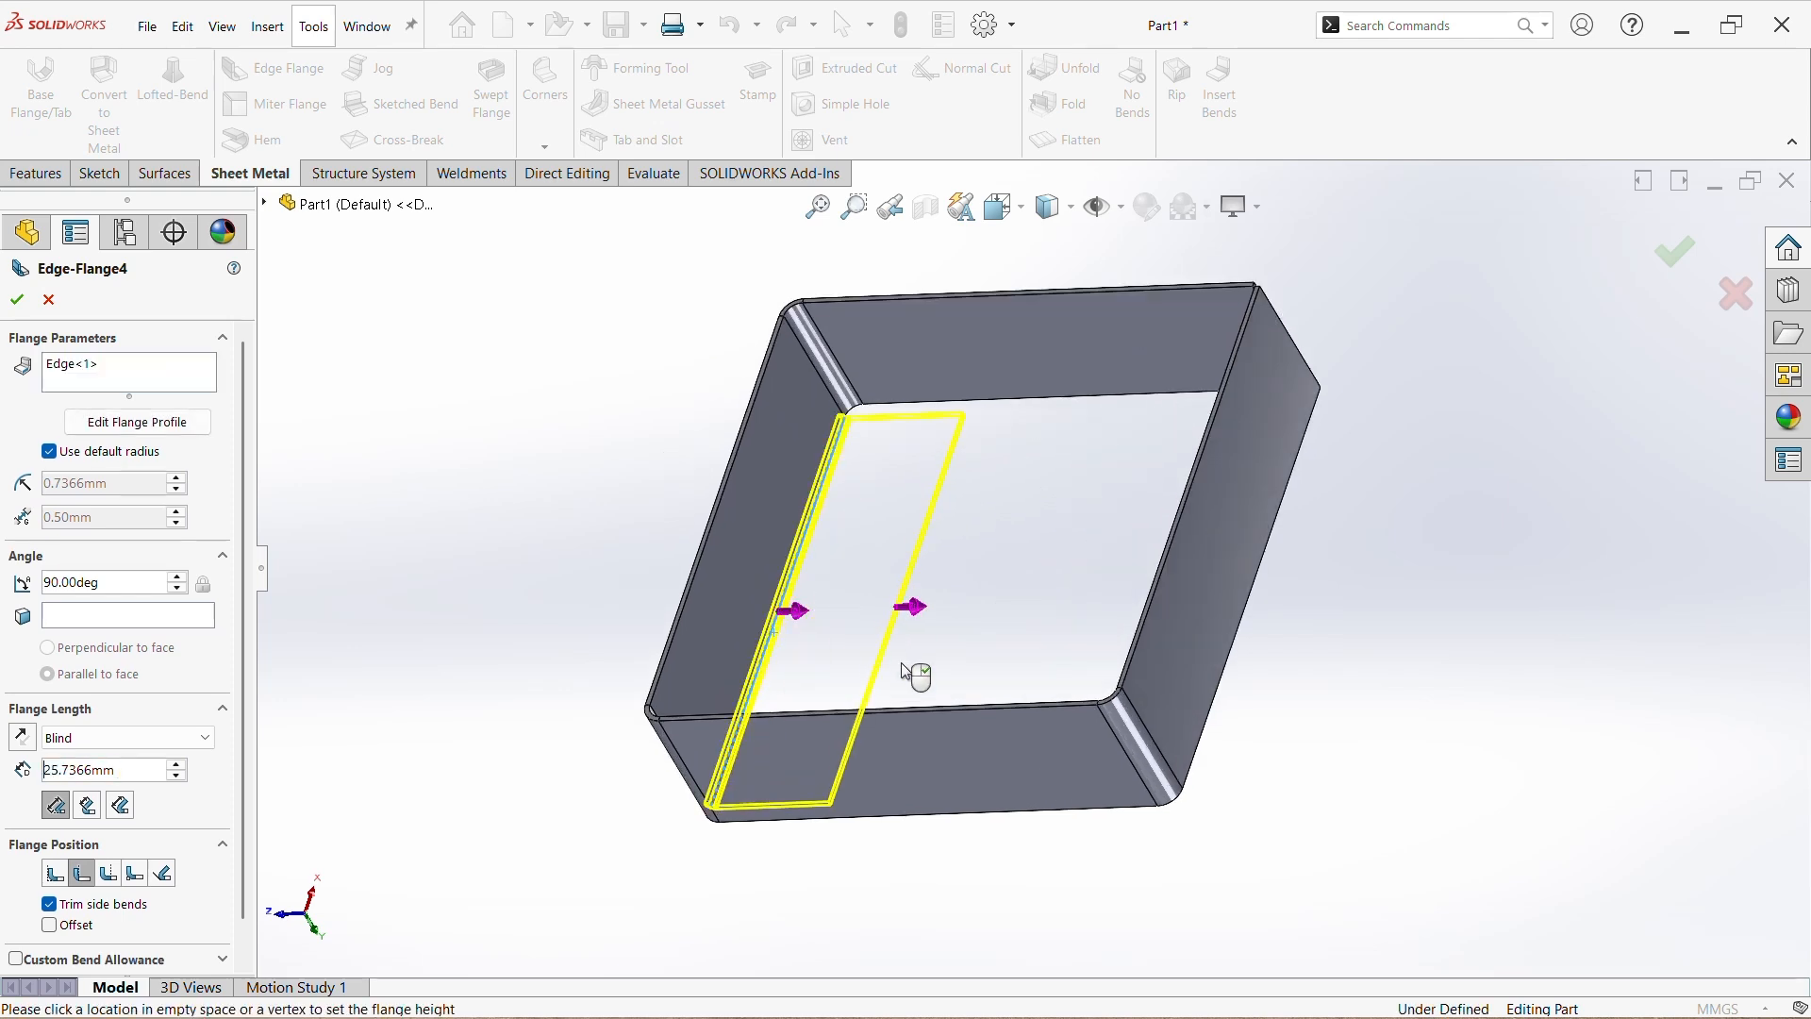
middle_click_drag(976, 583, 990, 700)
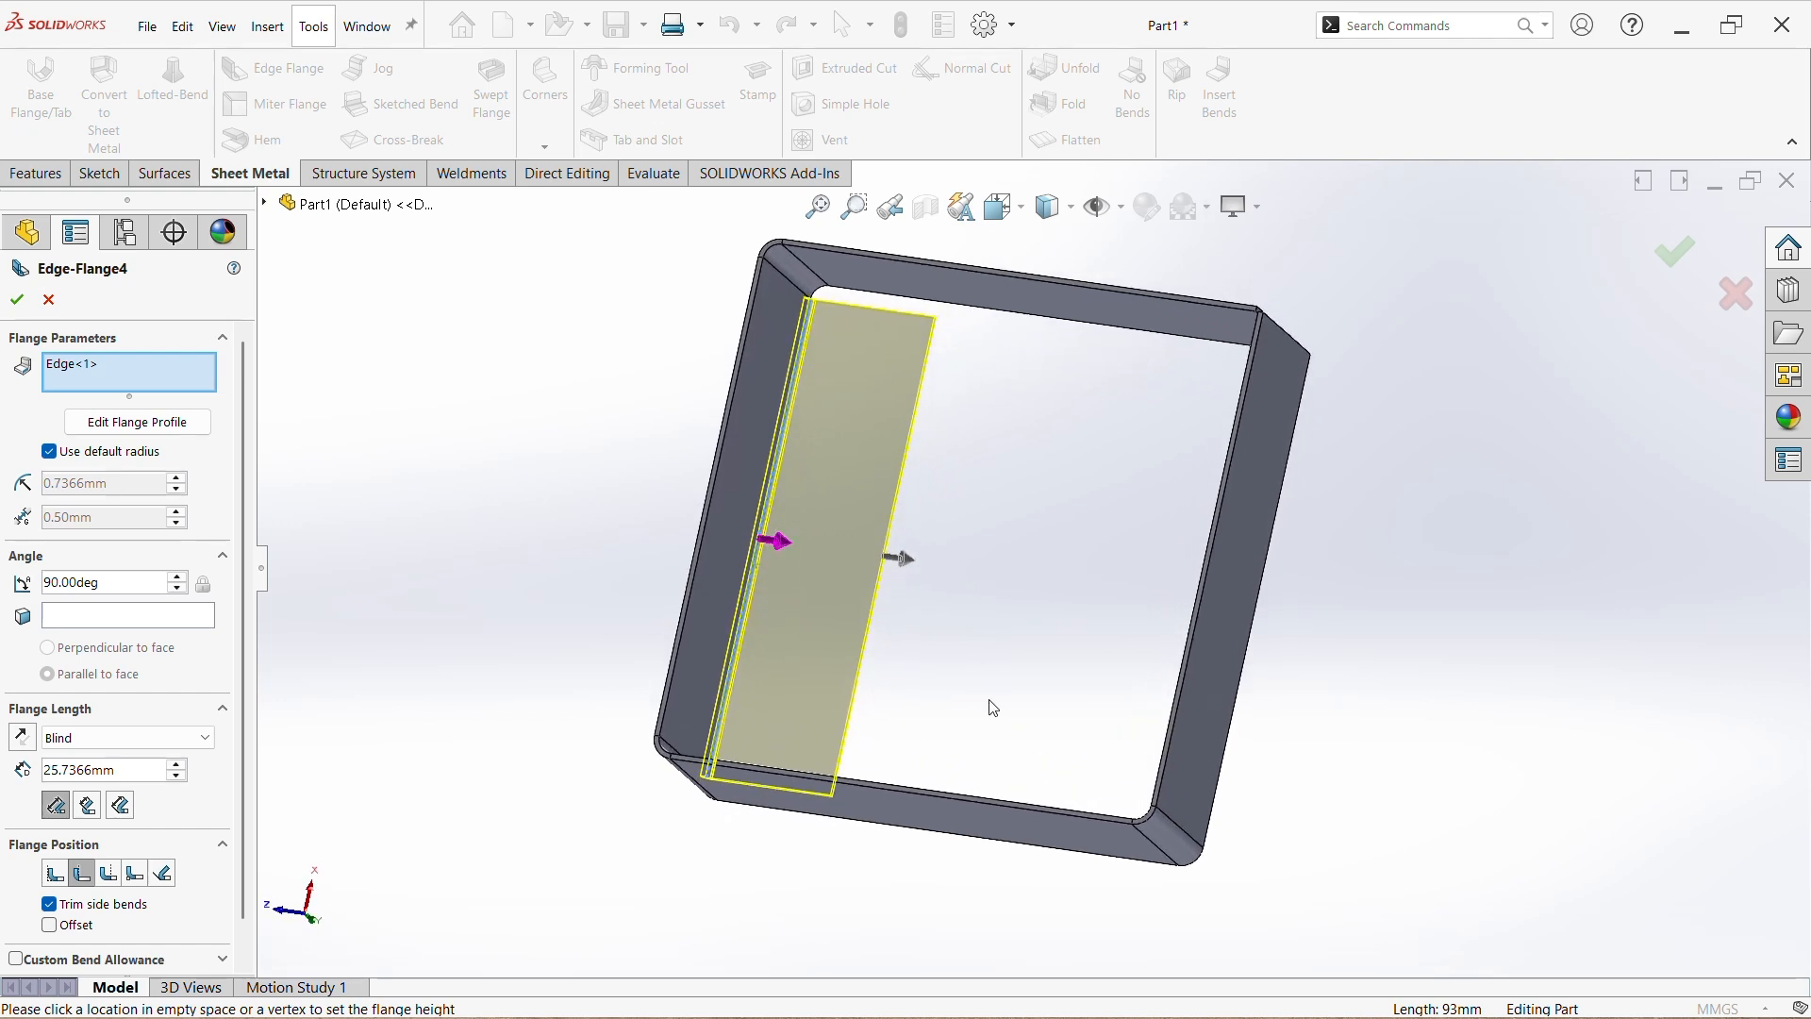
left_click(1051, 329)
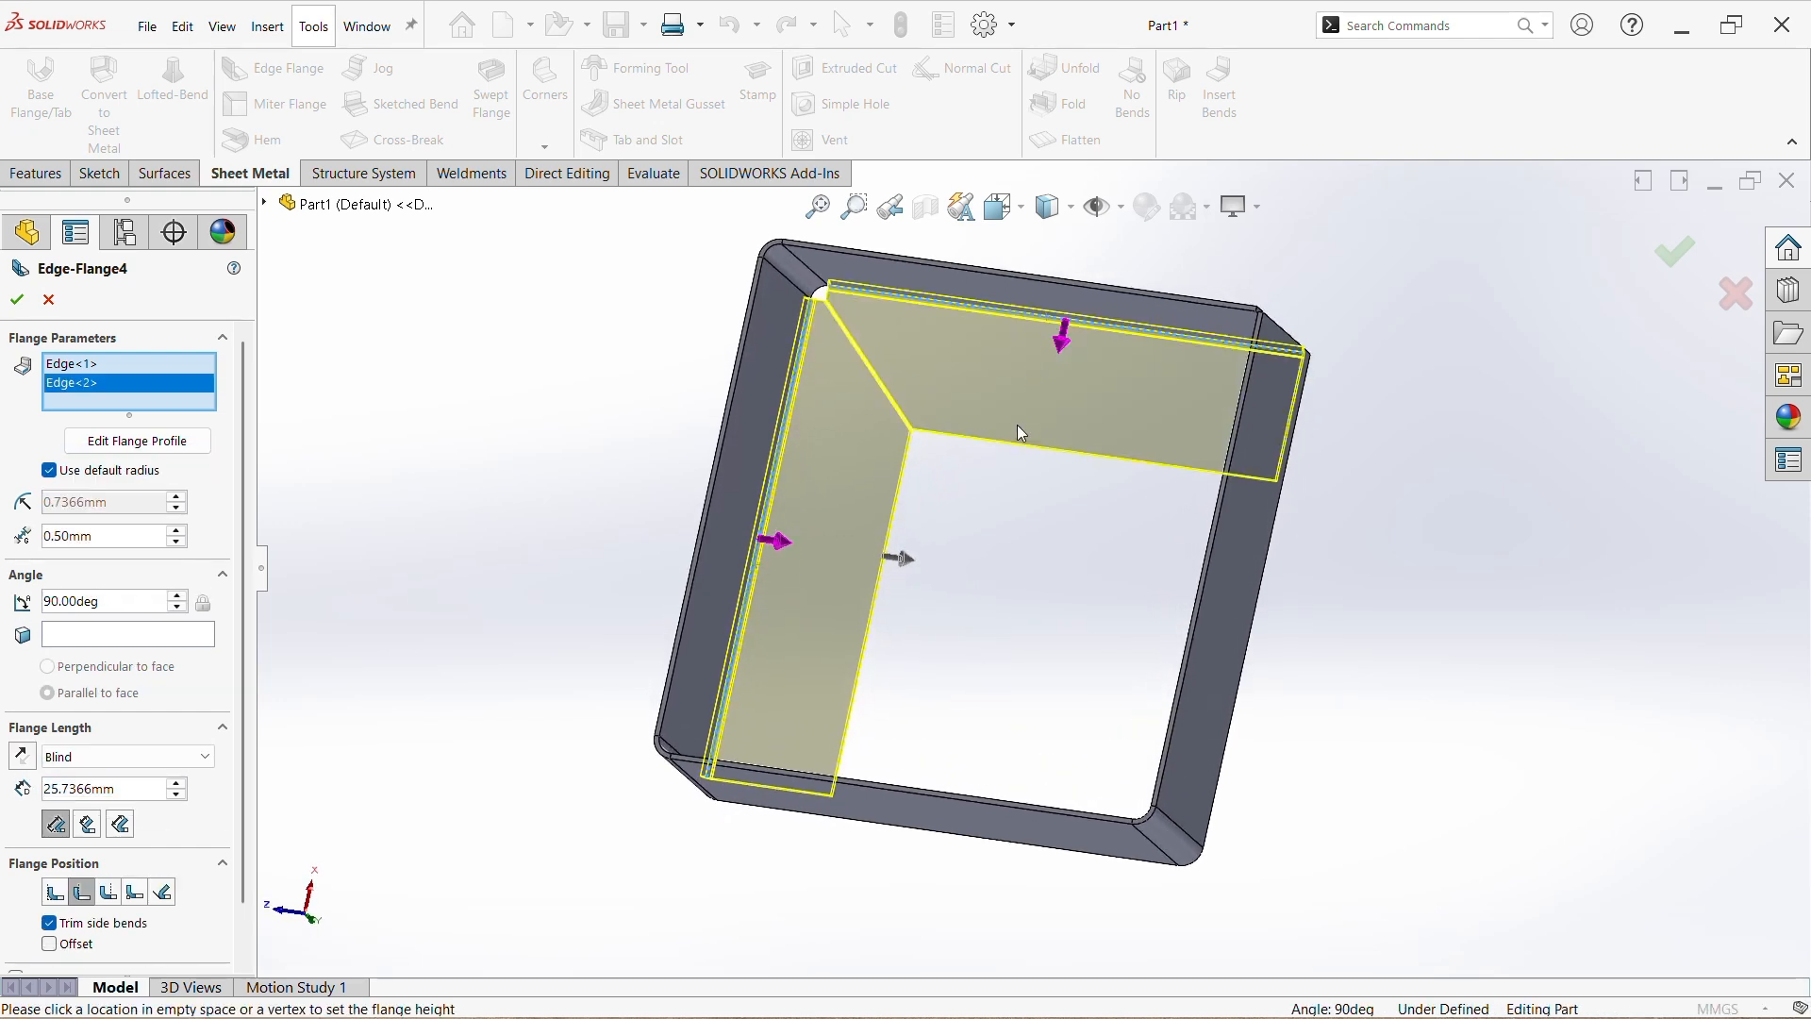
- Add the two remaining inner edges of the same open side to the edge flange, completing the loop of four
scroll(1005, 579, "up", 2)
middle_click_drag(1005, 579, 963, 703)
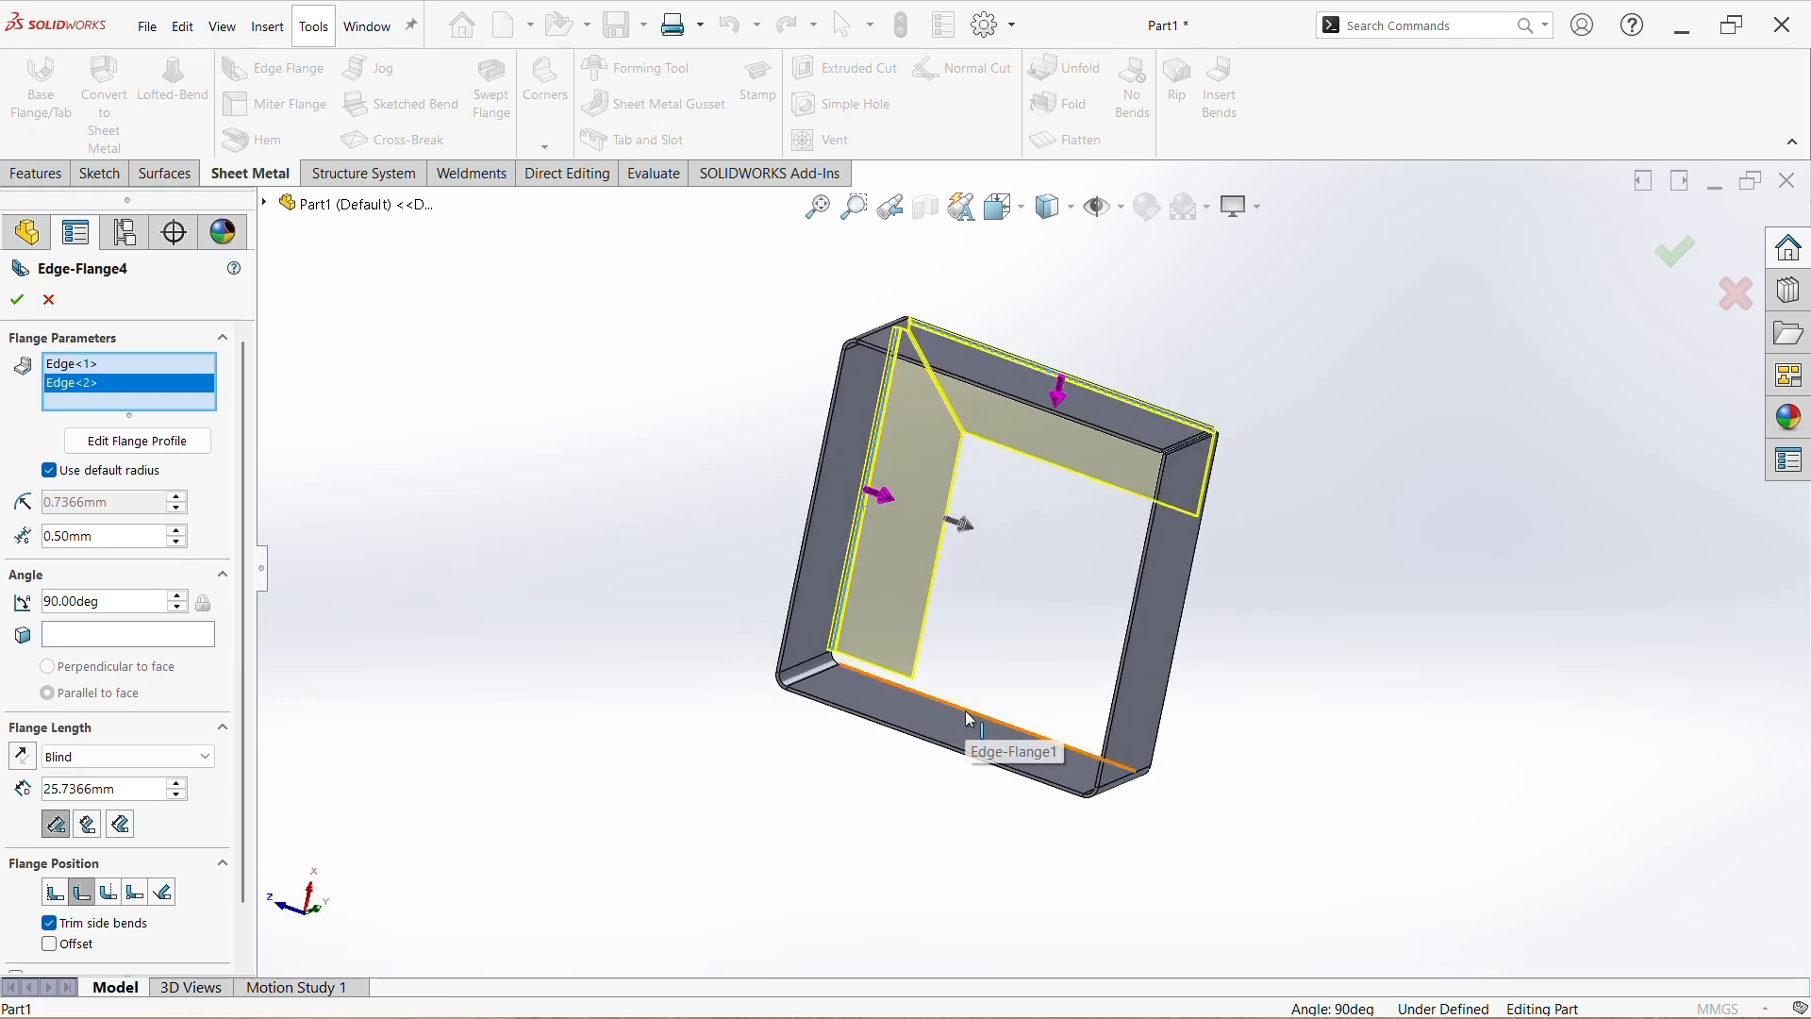
left_click(965, 710)
middle_click_drag(1022, 583, 1160, 650)
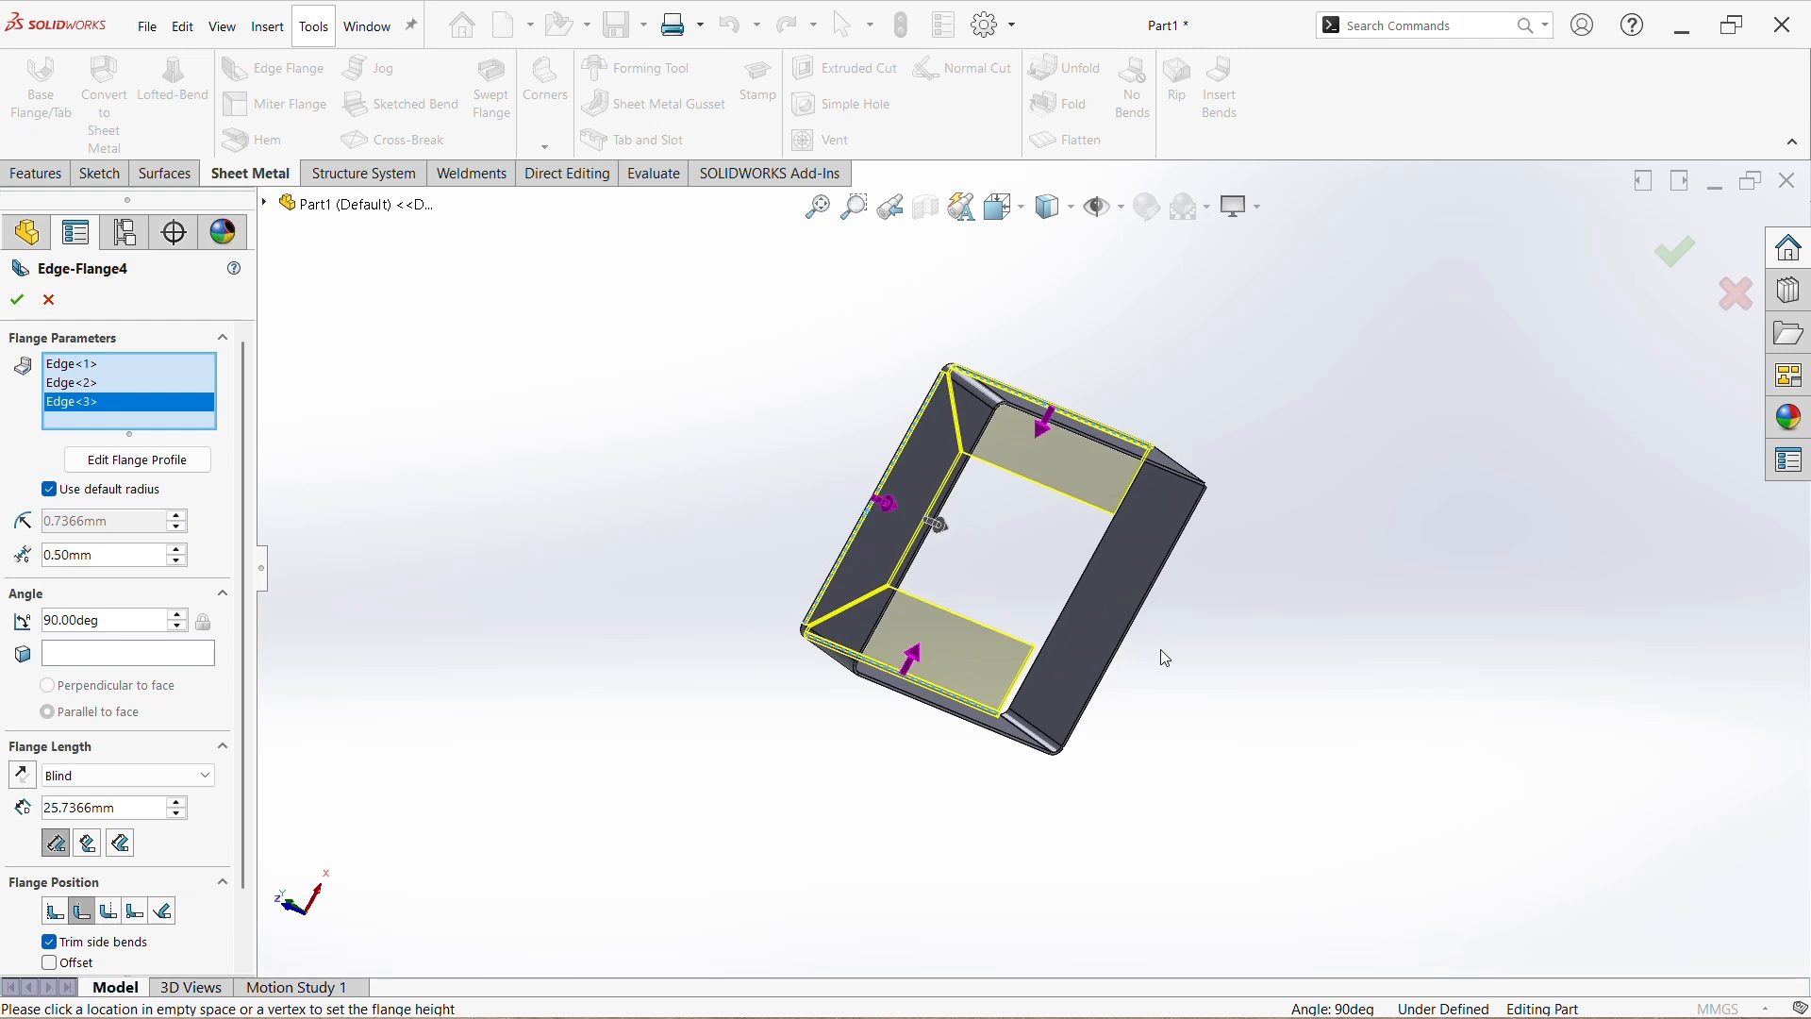
left_click(1062, 609)
middle_click_drag(1073, 618, 971, 622)
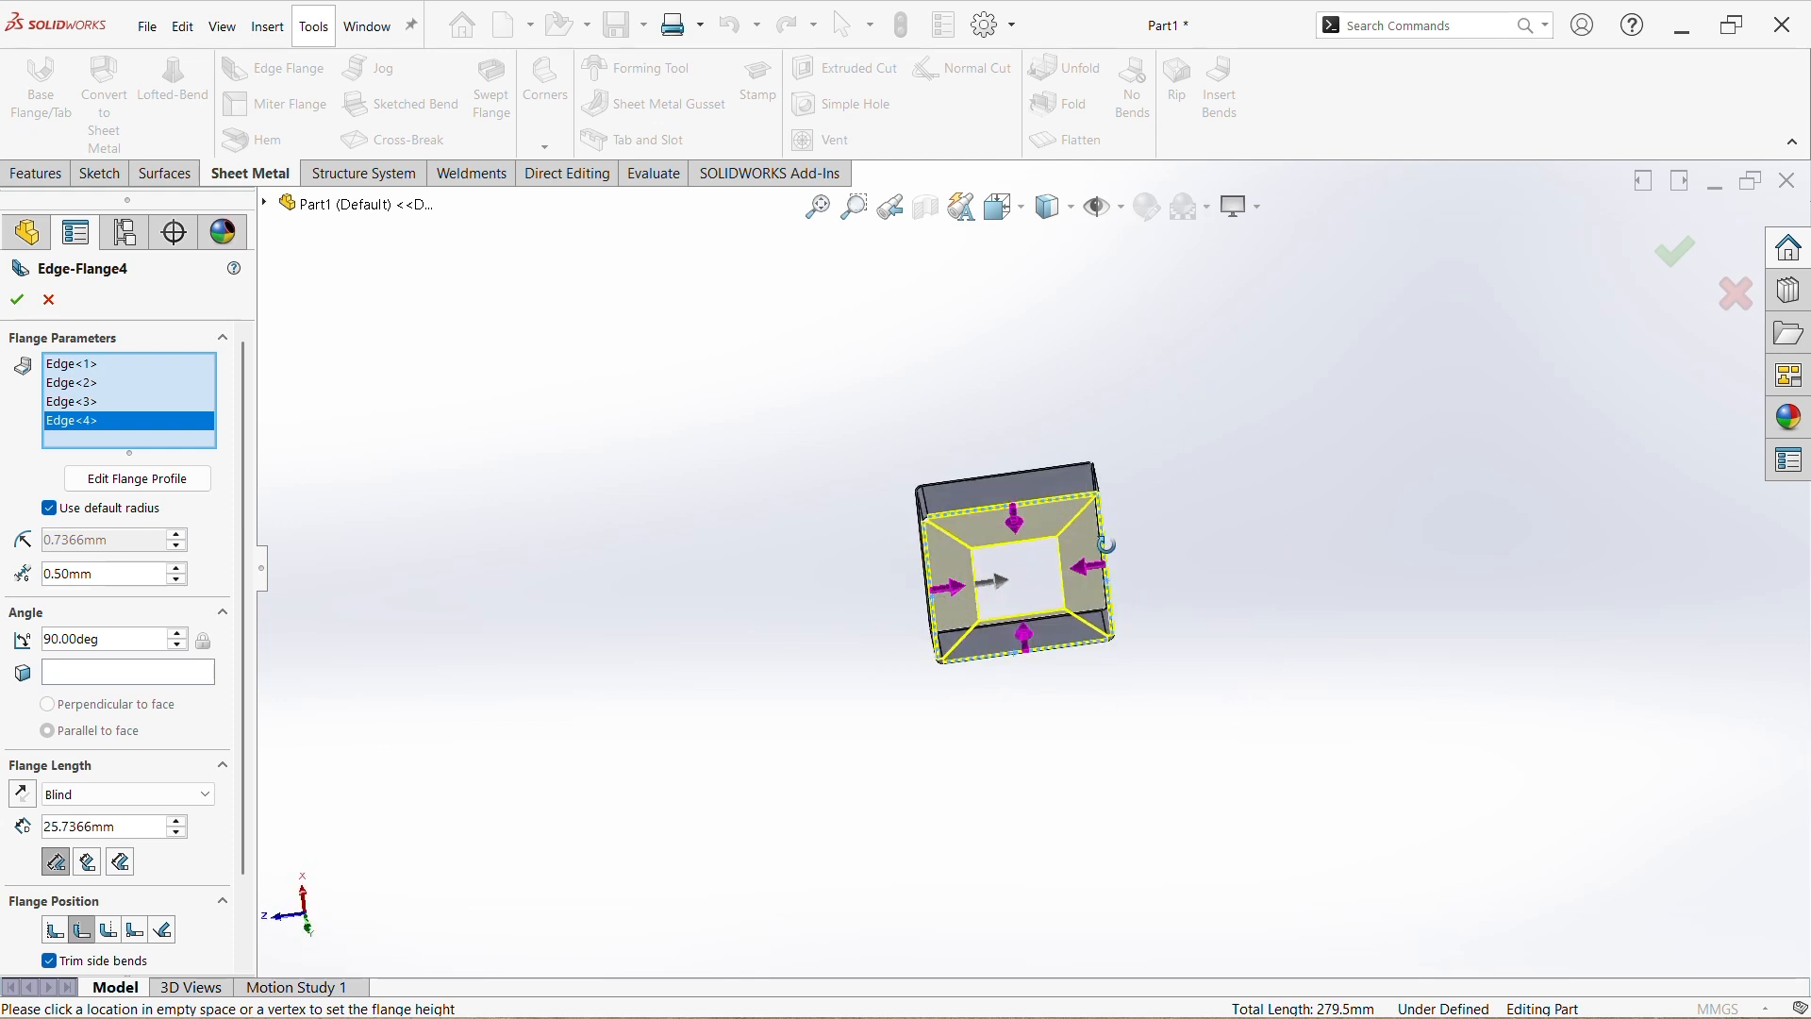
scroll(764, 629, "down", 2)
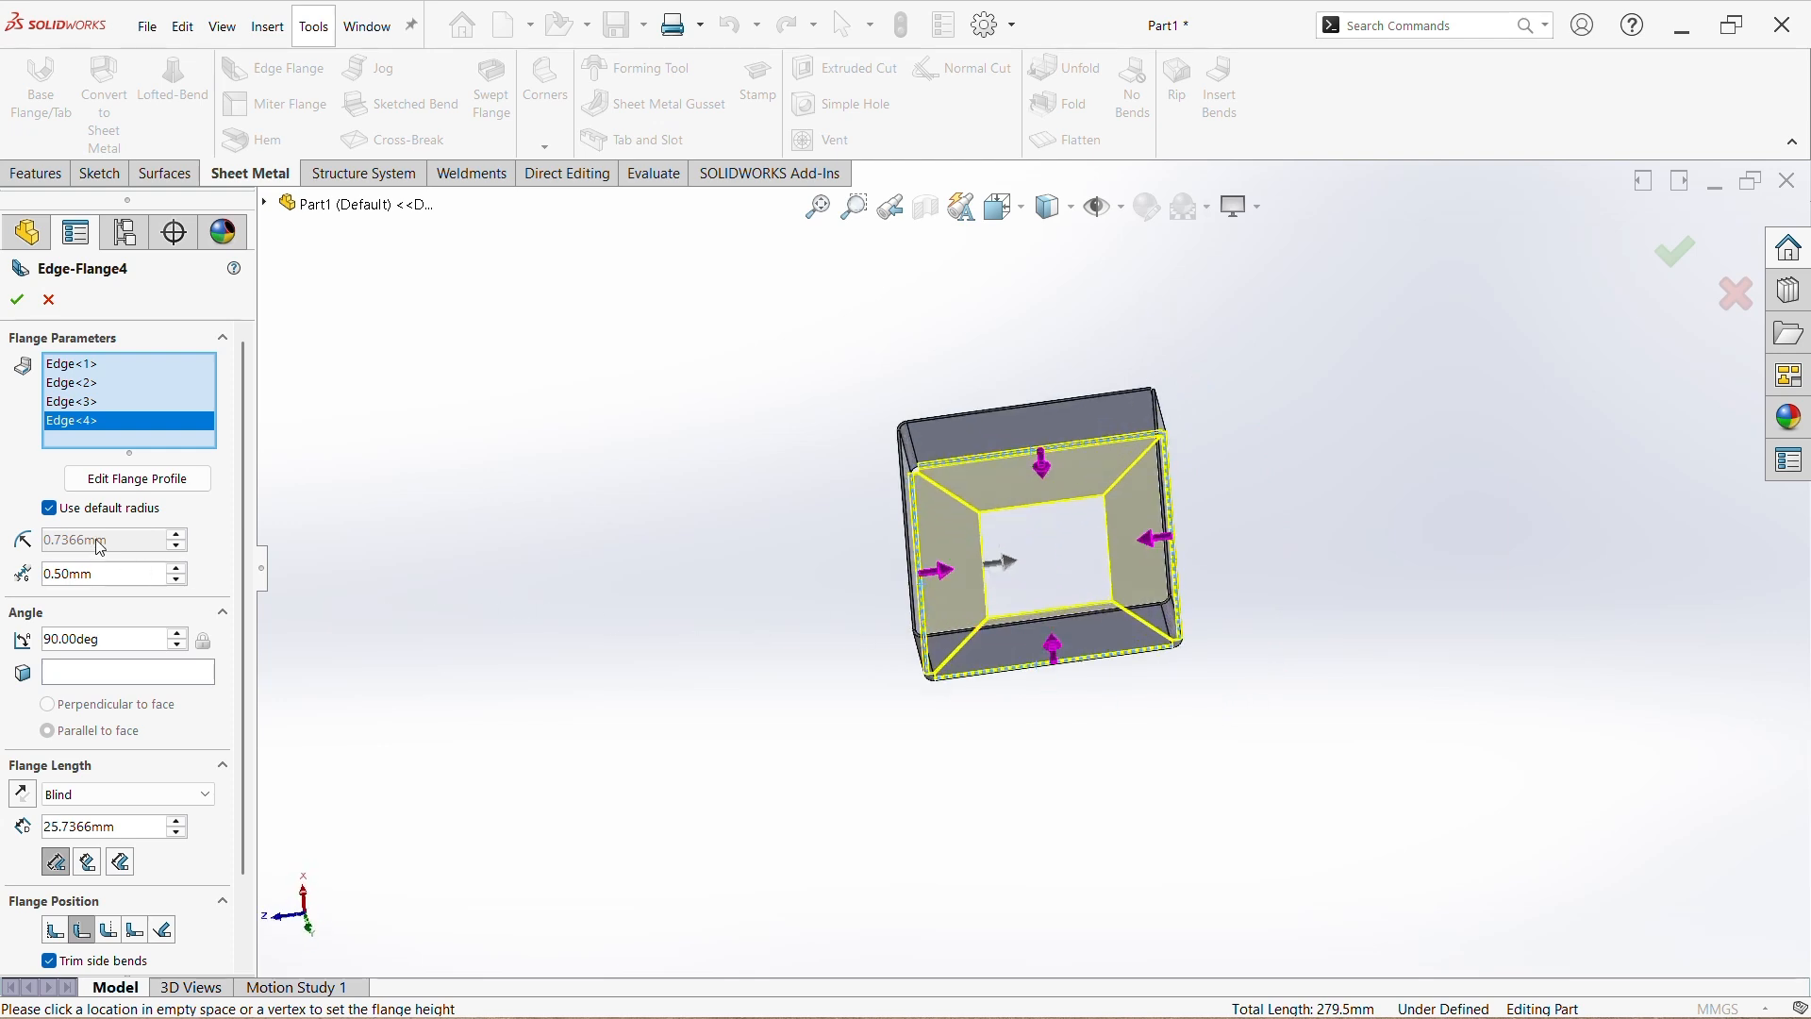
- Give the four-edge flange a custom 3 mm bend radius instead of the default
left_click(50, 508)
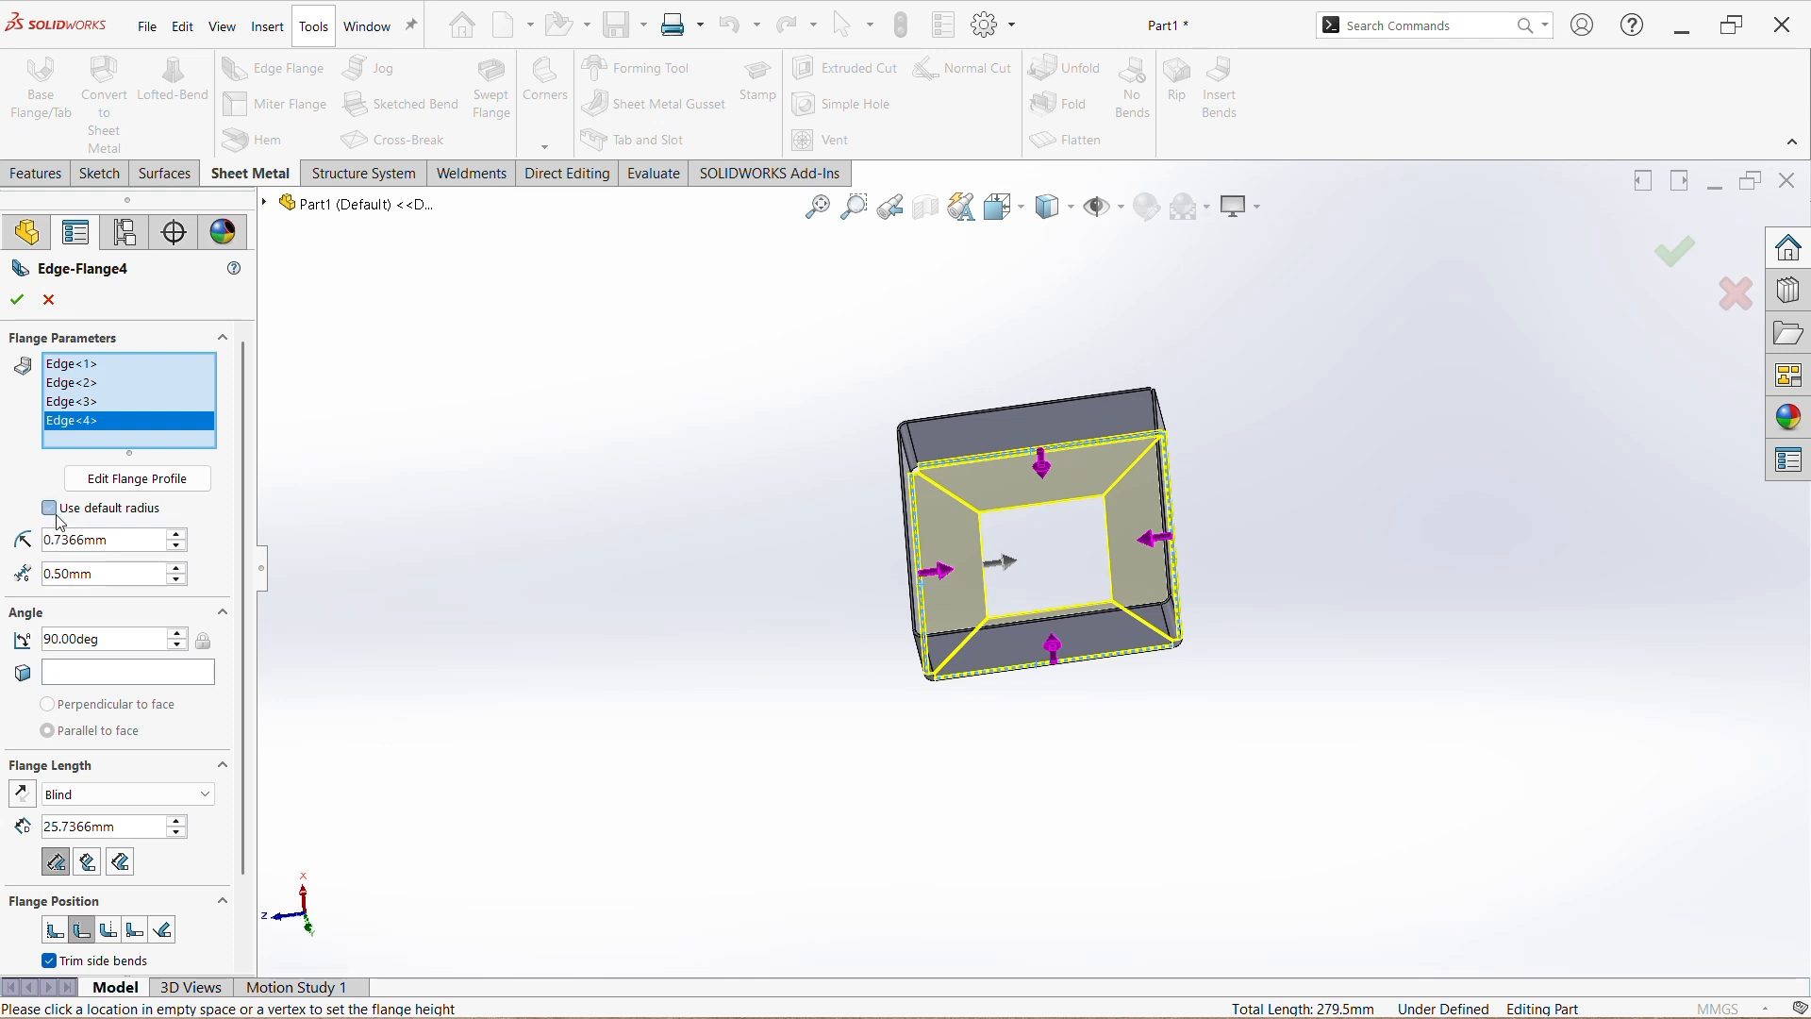
left_click(46, 542)
type("1")
key("Return")
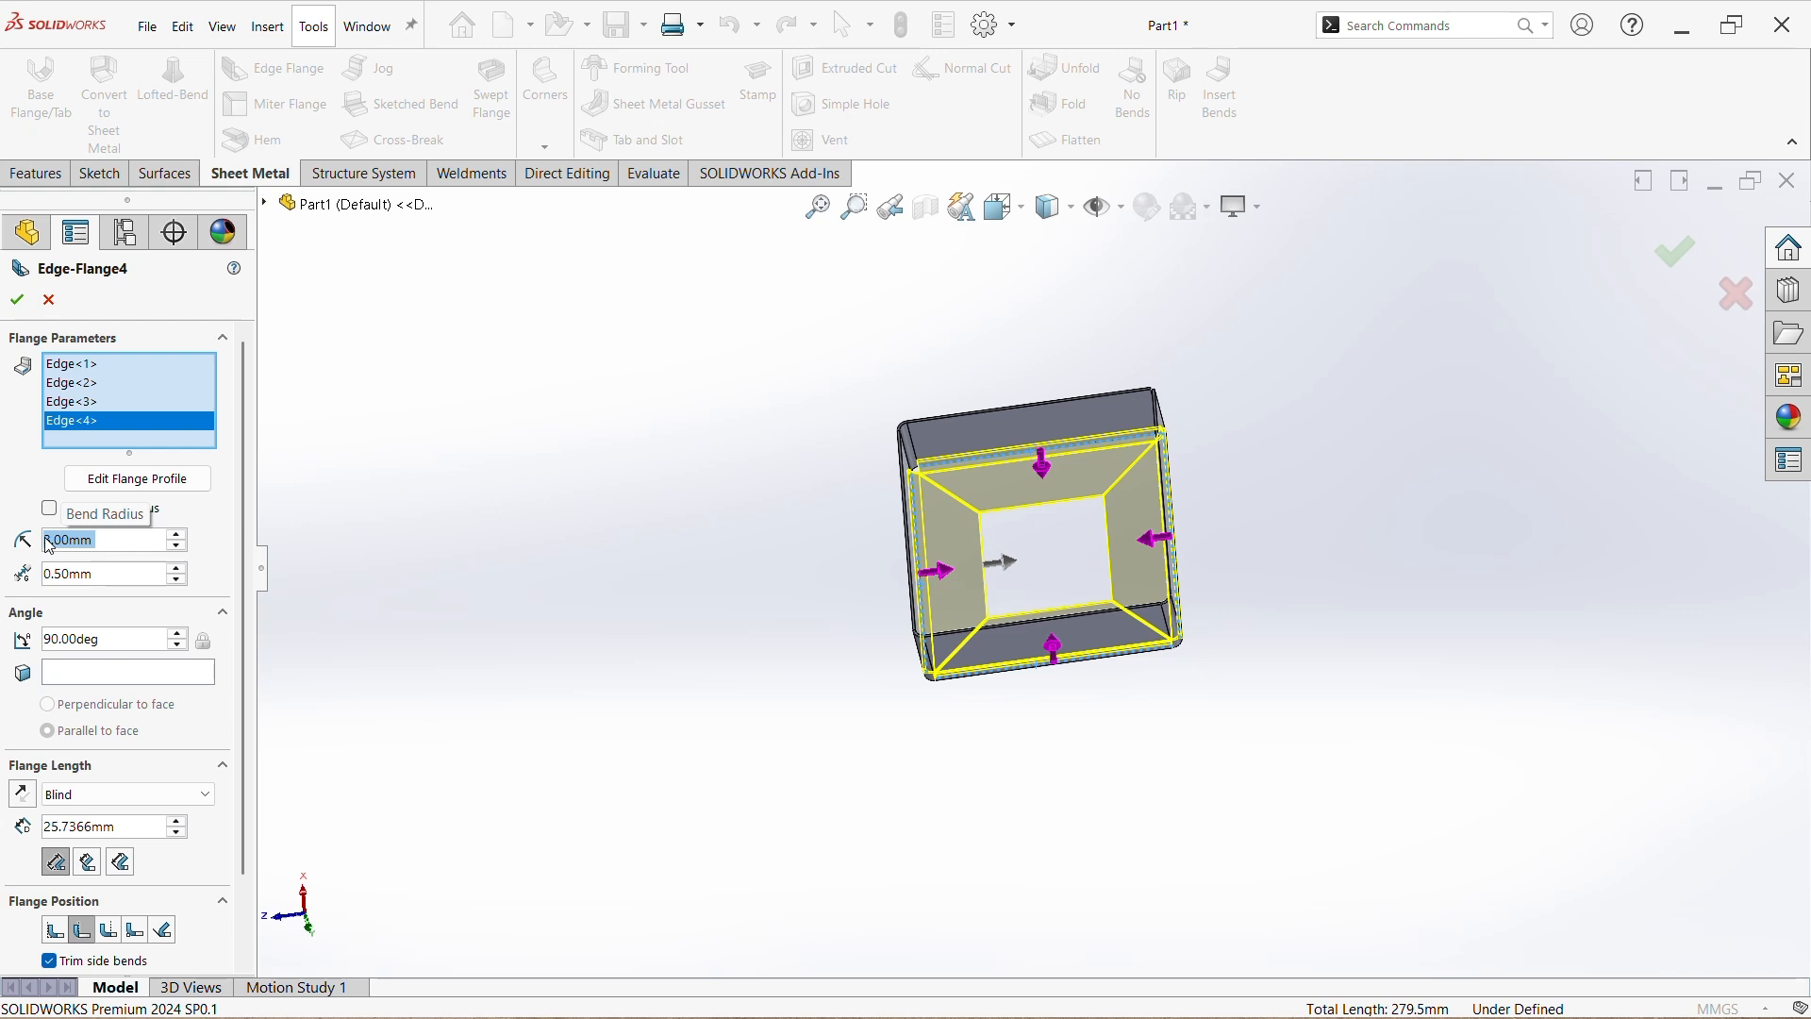
type("3")
key("Return")
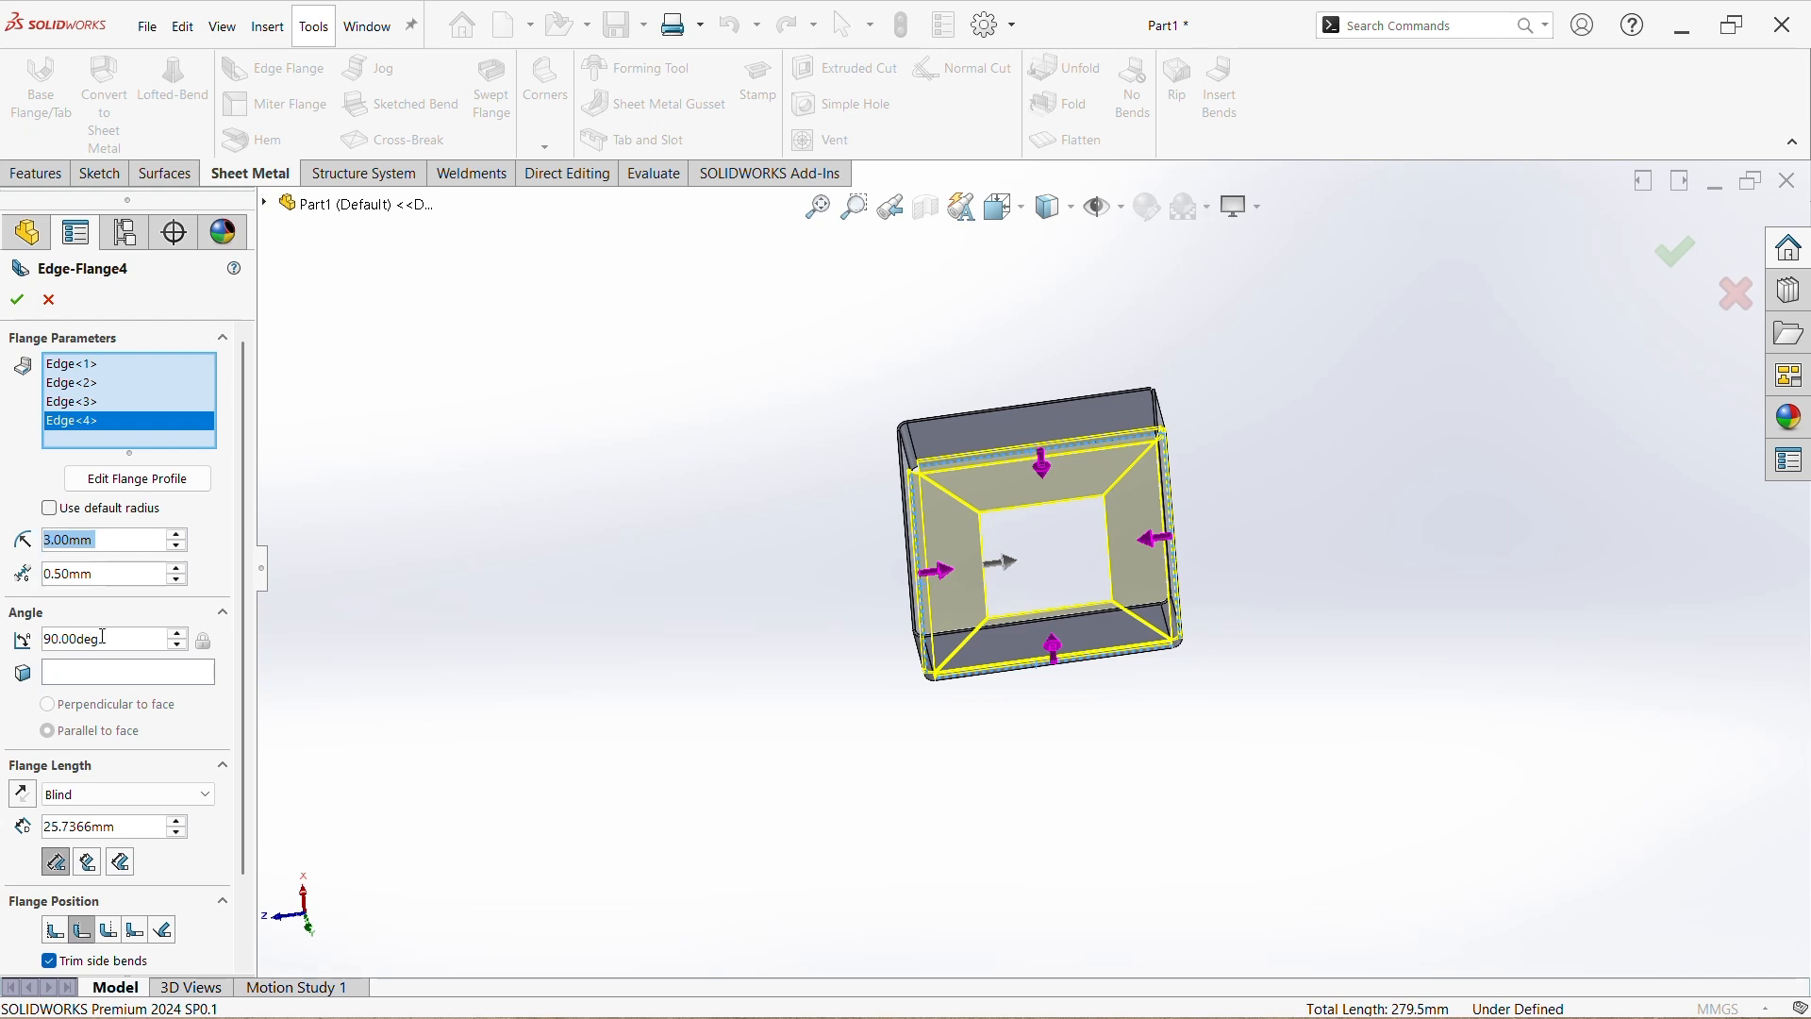
- Set the four-edge flange's angle to 25 degrees and its length to 80 mm
left_click(103, 637)
left_click_drag(104, 639, 57, 648)
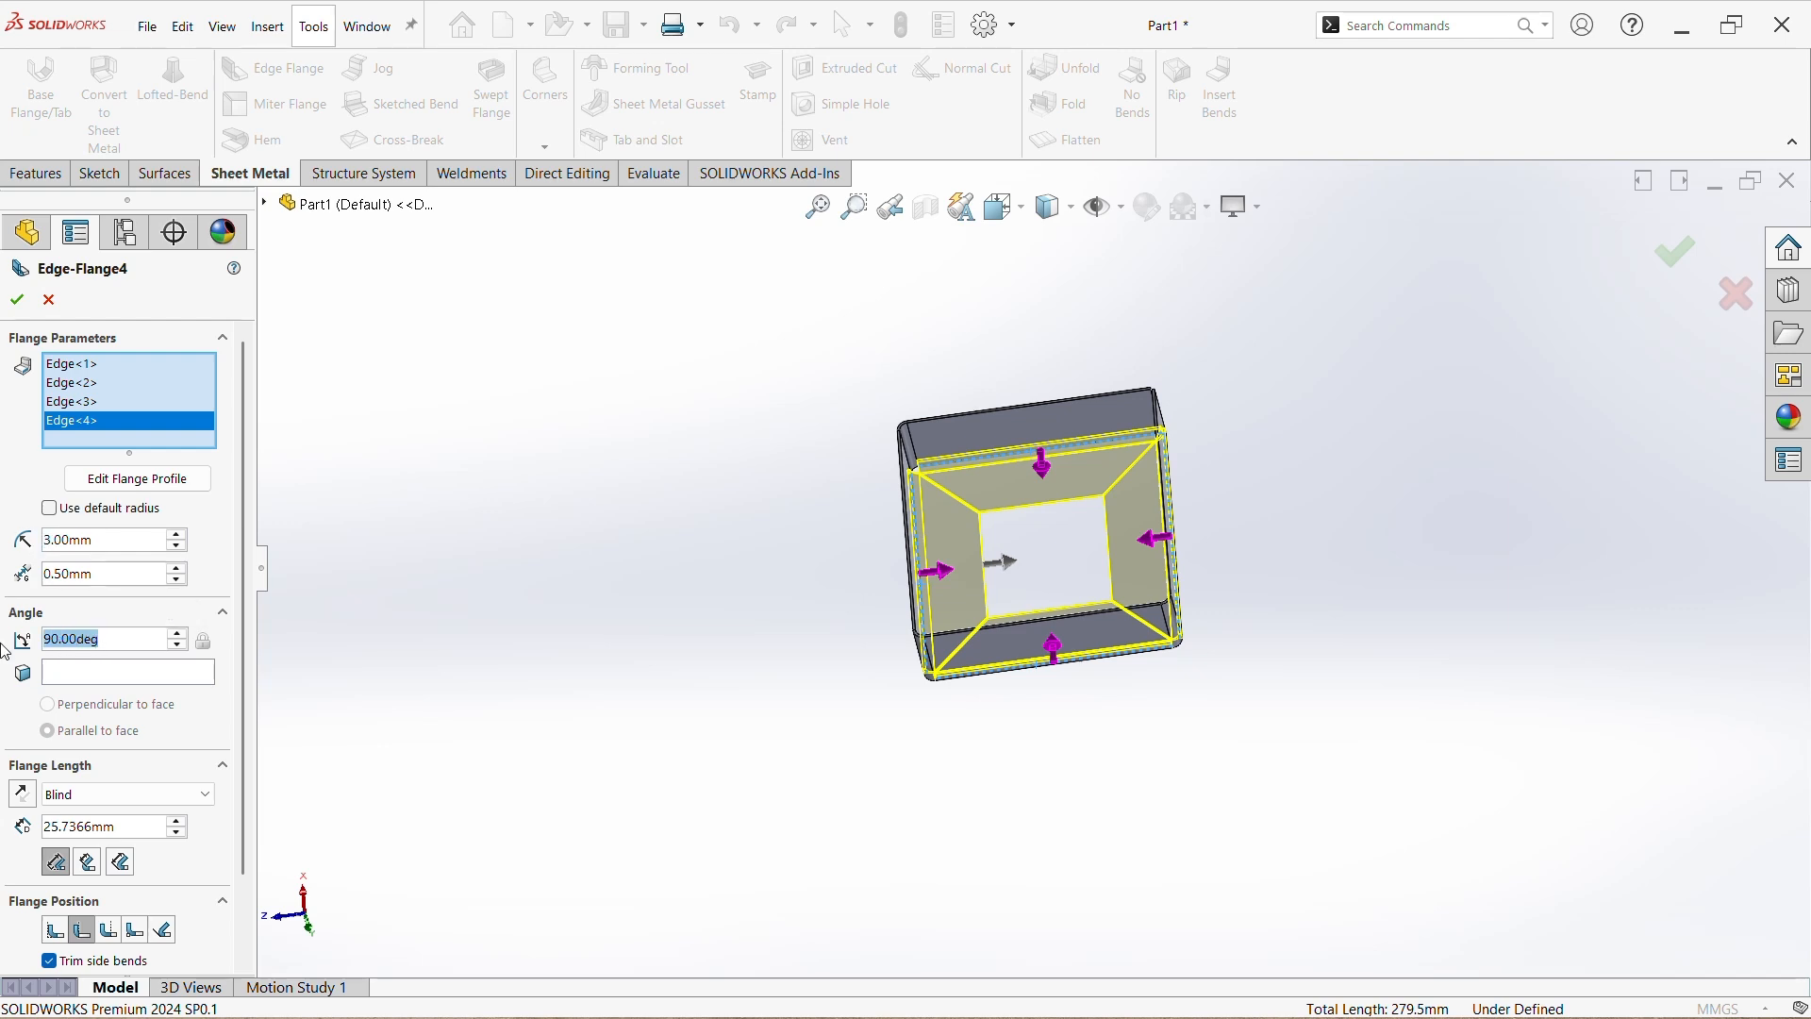
type("25")
key("Return")
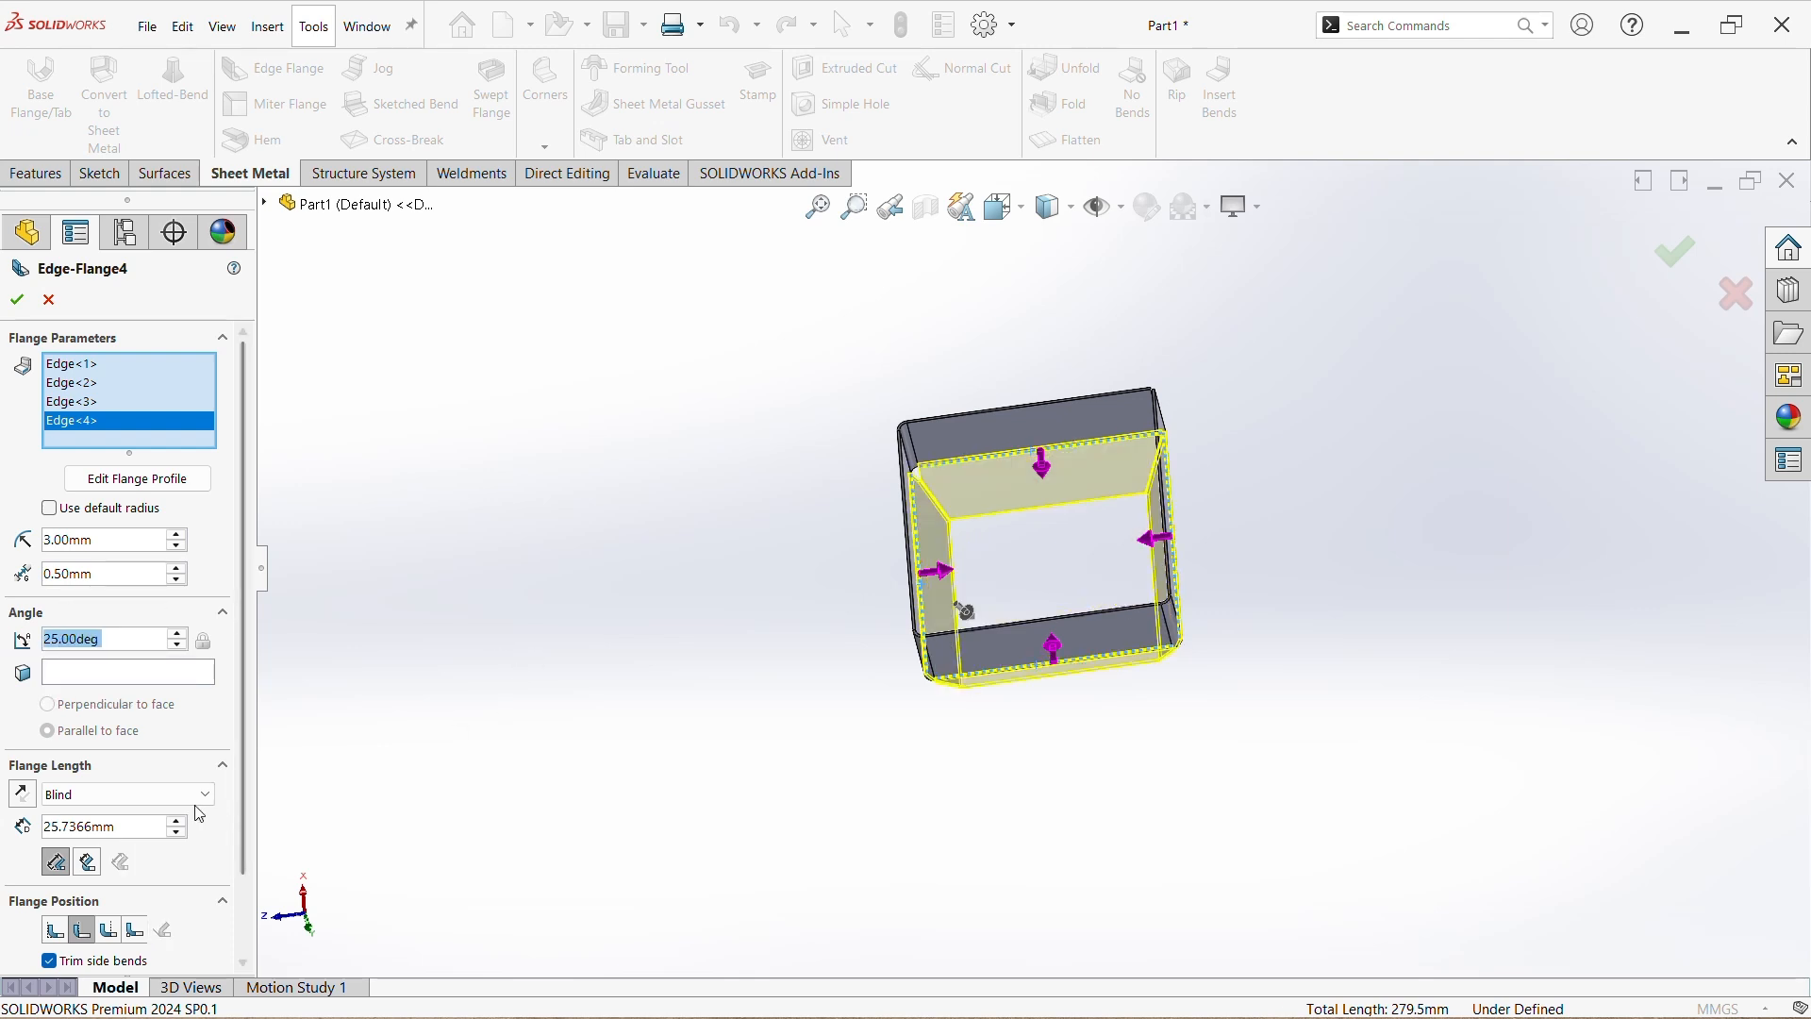
left_click(125, 827)
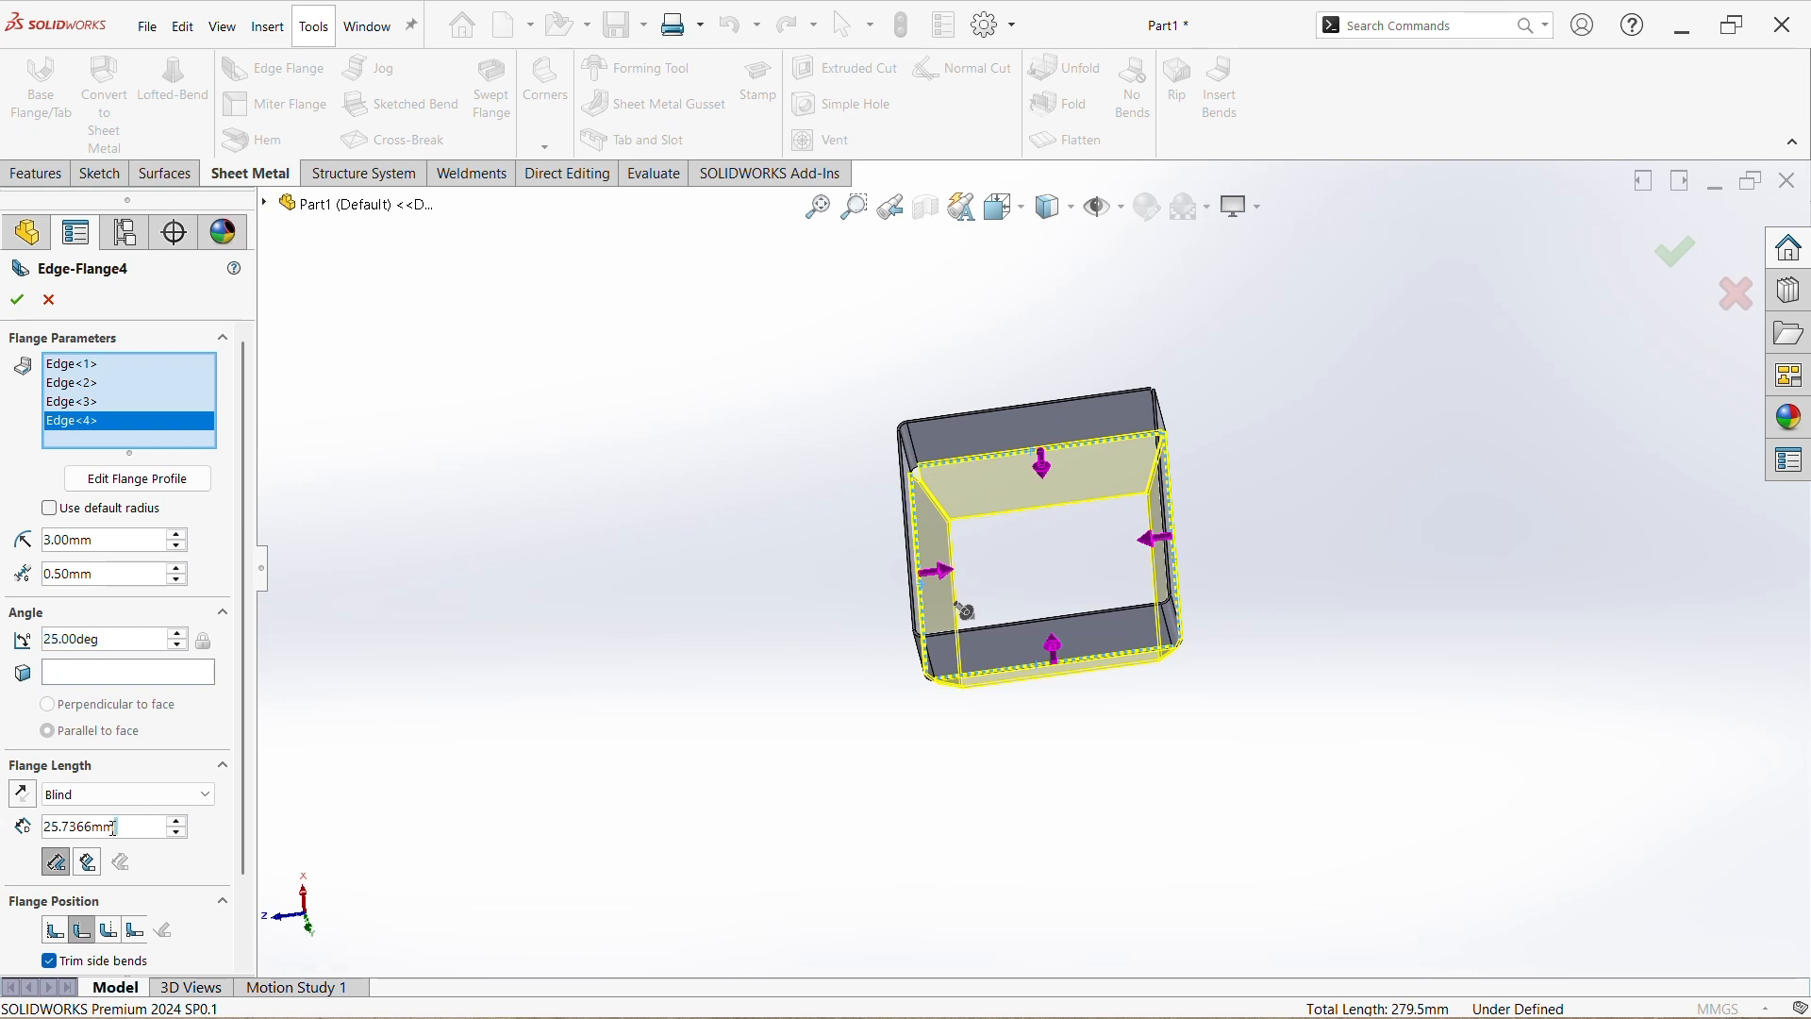
left_click_drag(113, 827, 44, 830)
type("80")
key("Return")
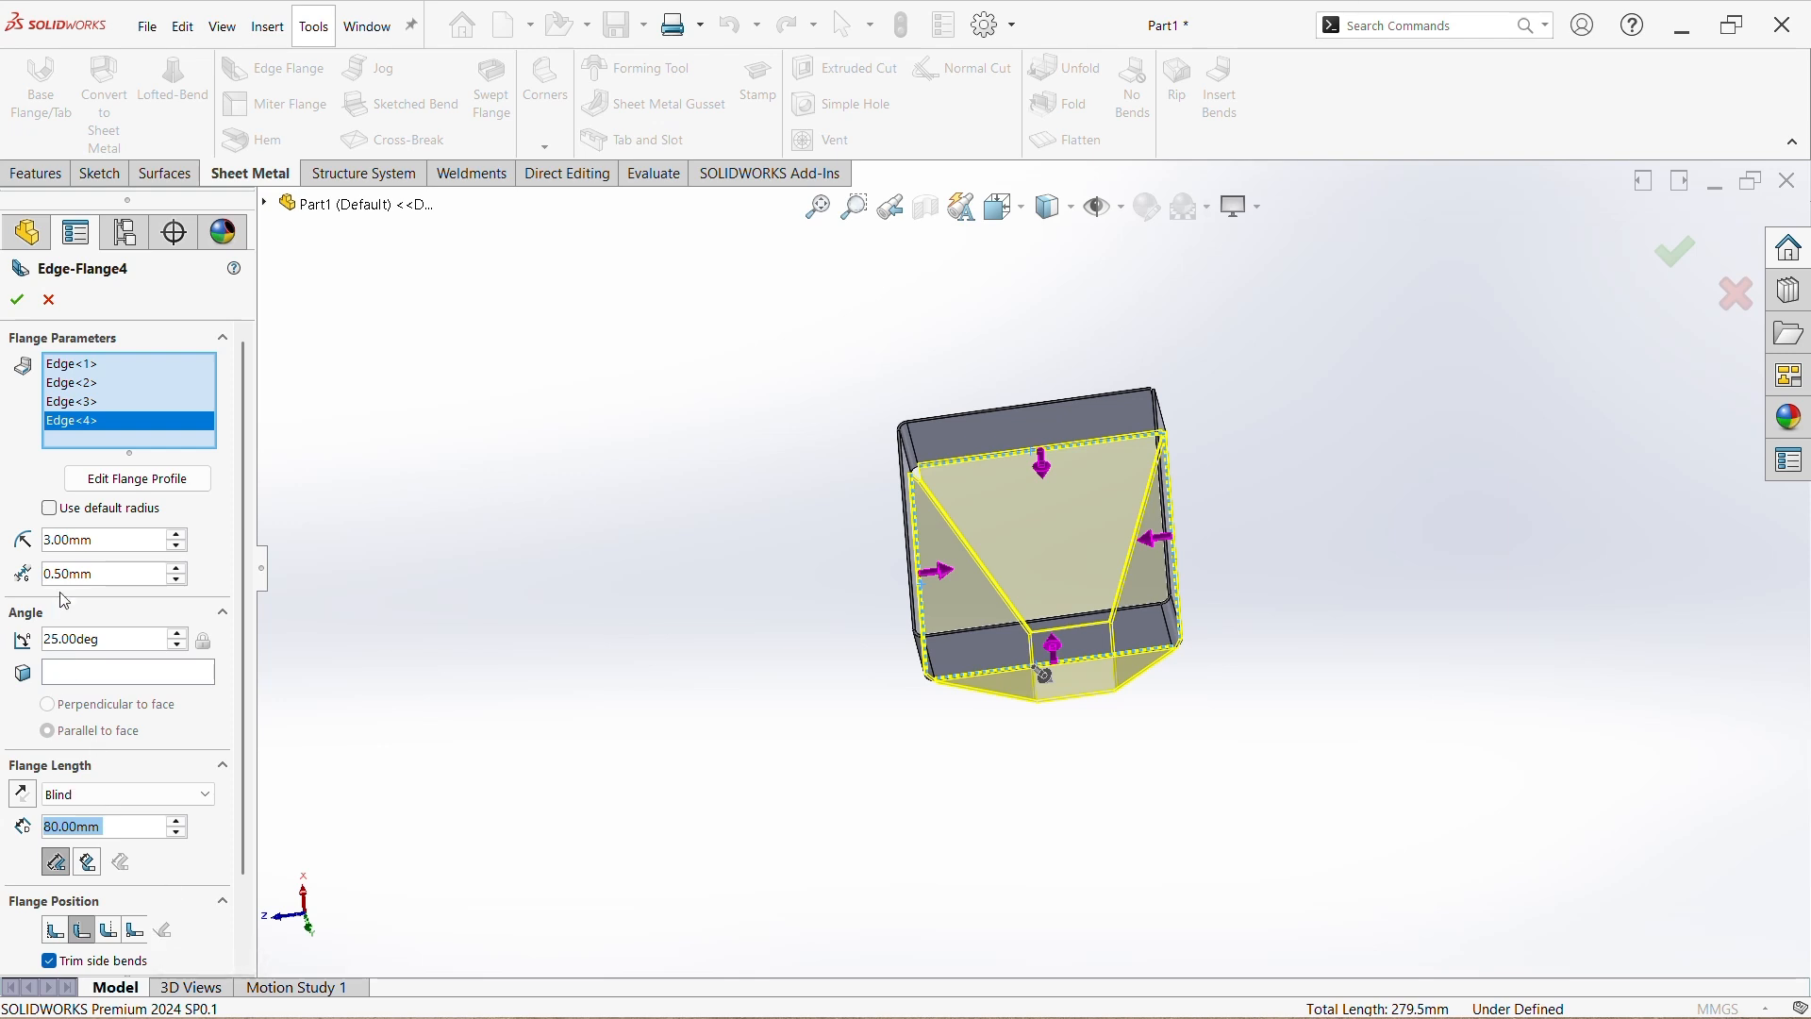
- Toggle the default bend radius on and off, and try the Material Inside flange position before returning to Material Outside
left_click(50, 510)
left_click(50, 510)
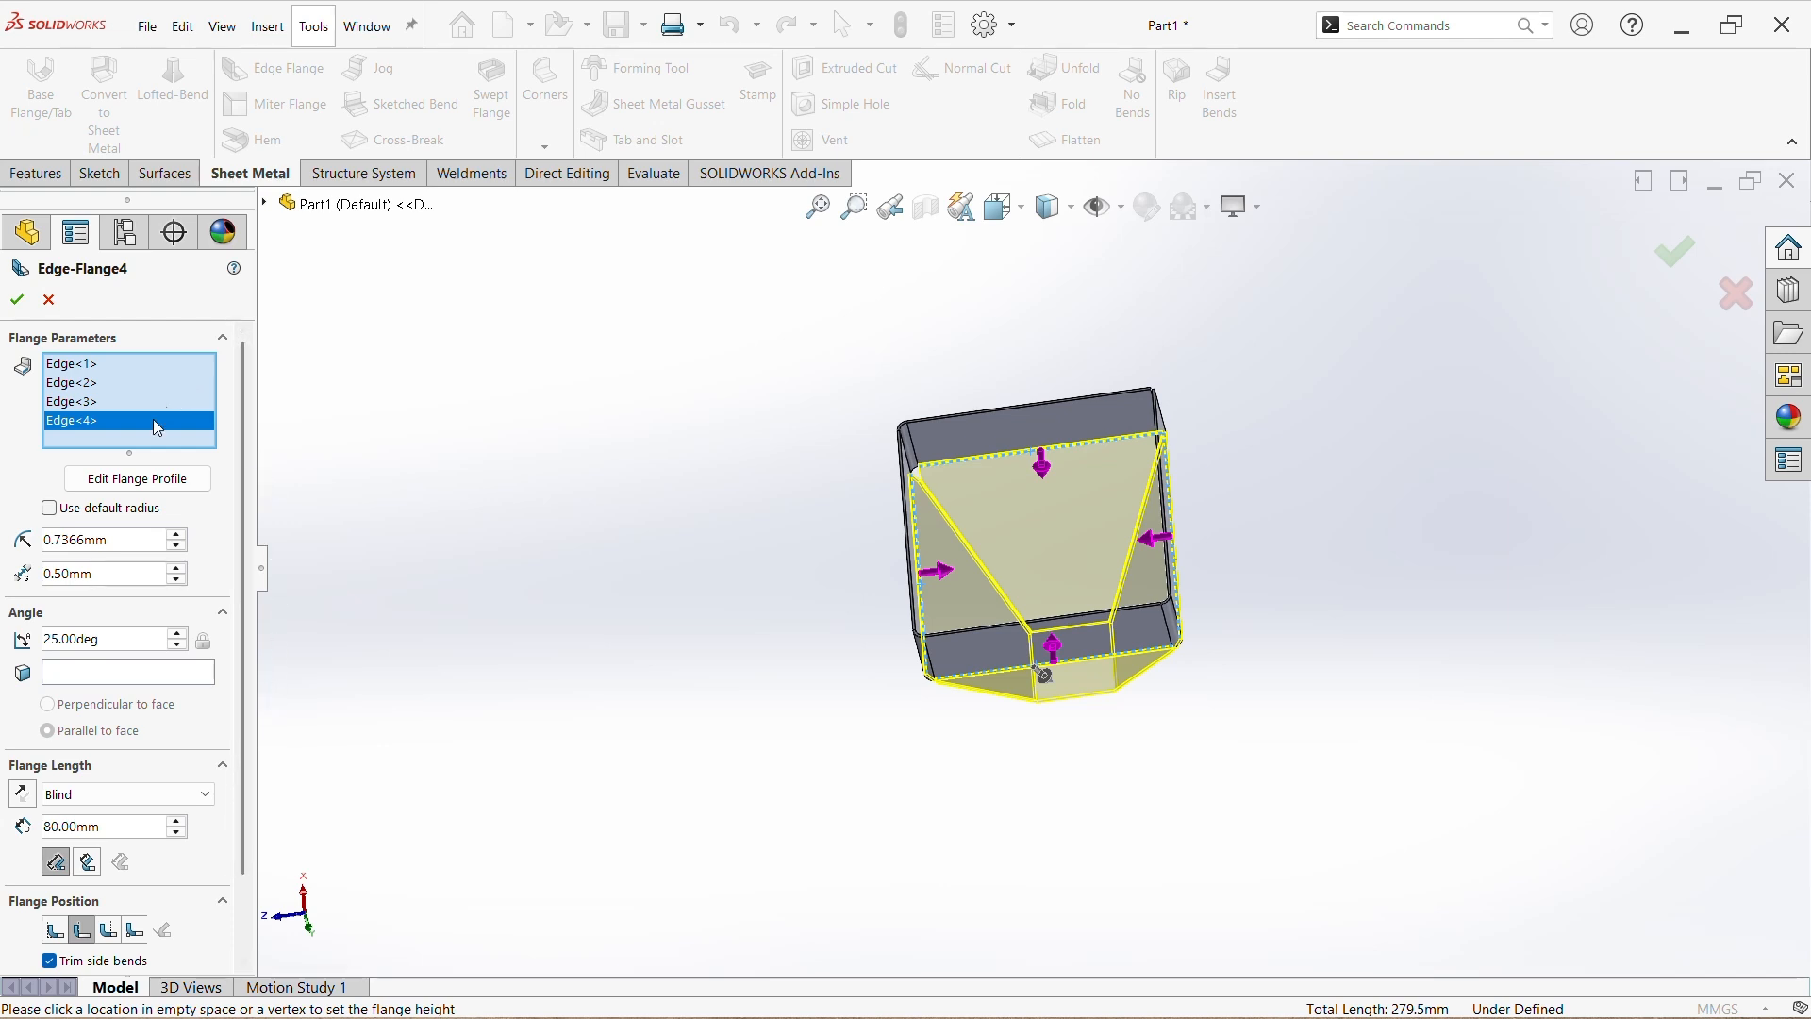
middle_click_drag(864, 693, 1291, 804)
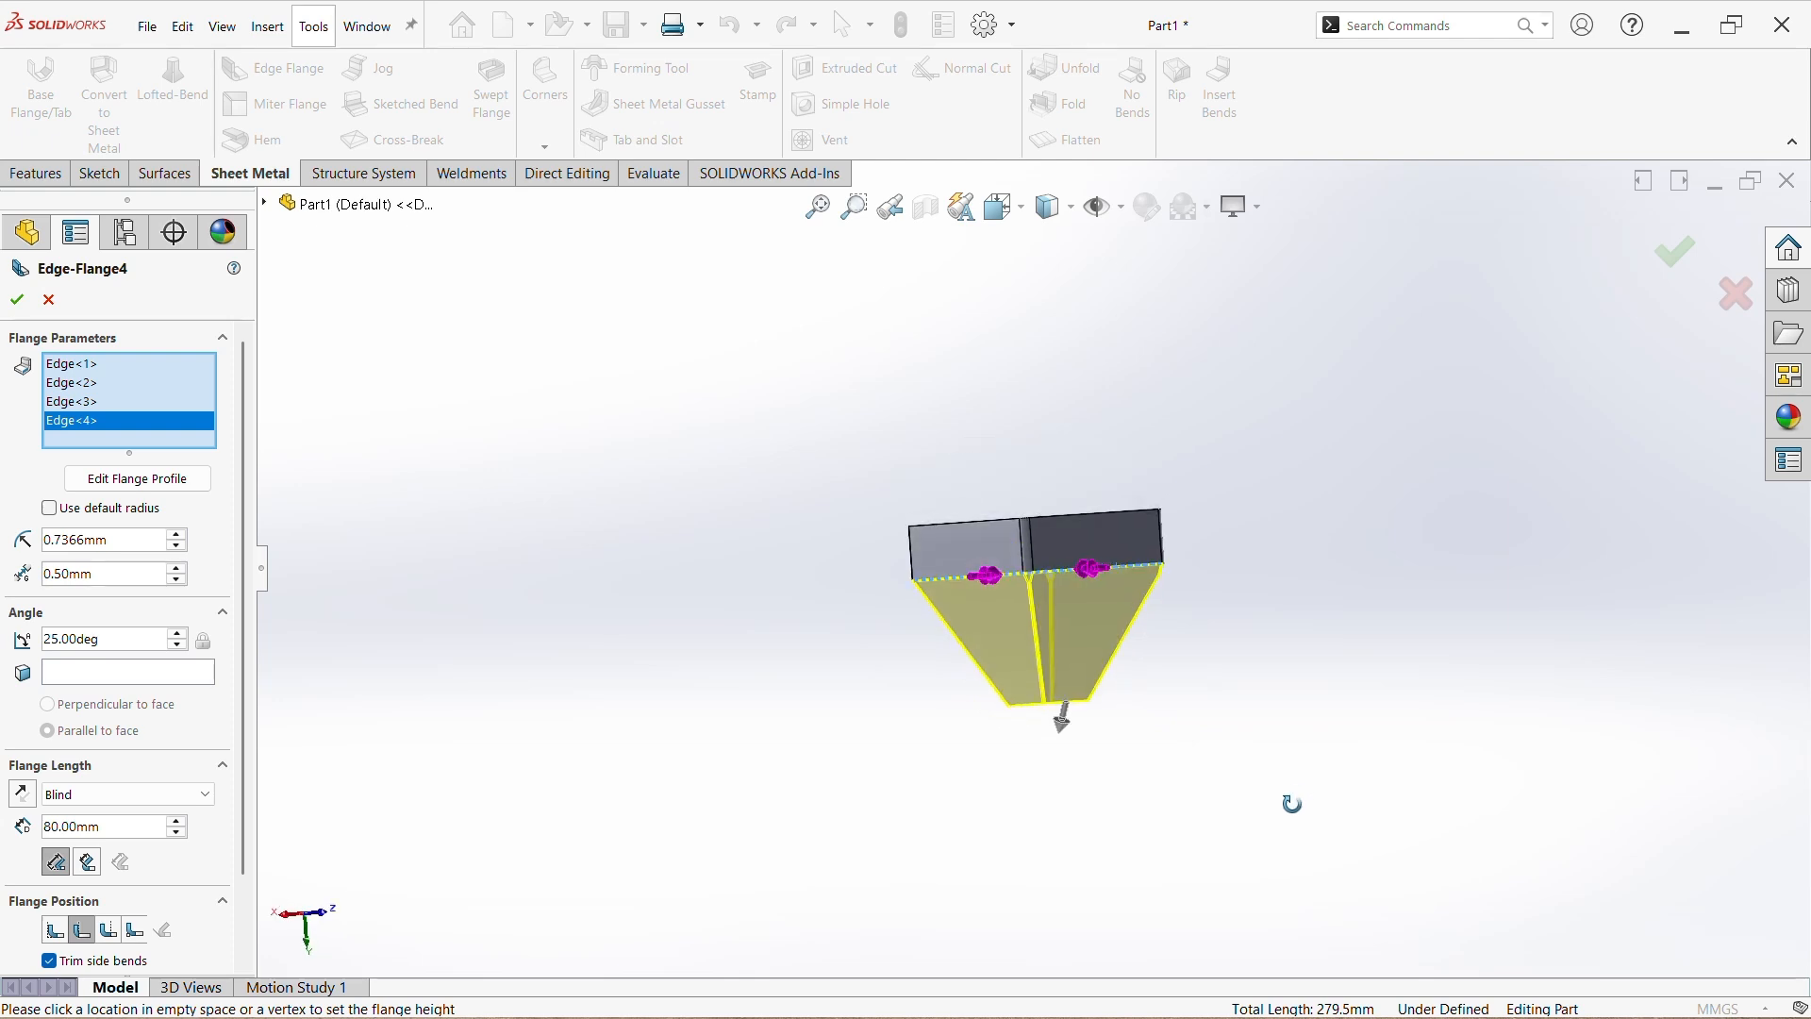
scroll(1043, 617, "down", 3)
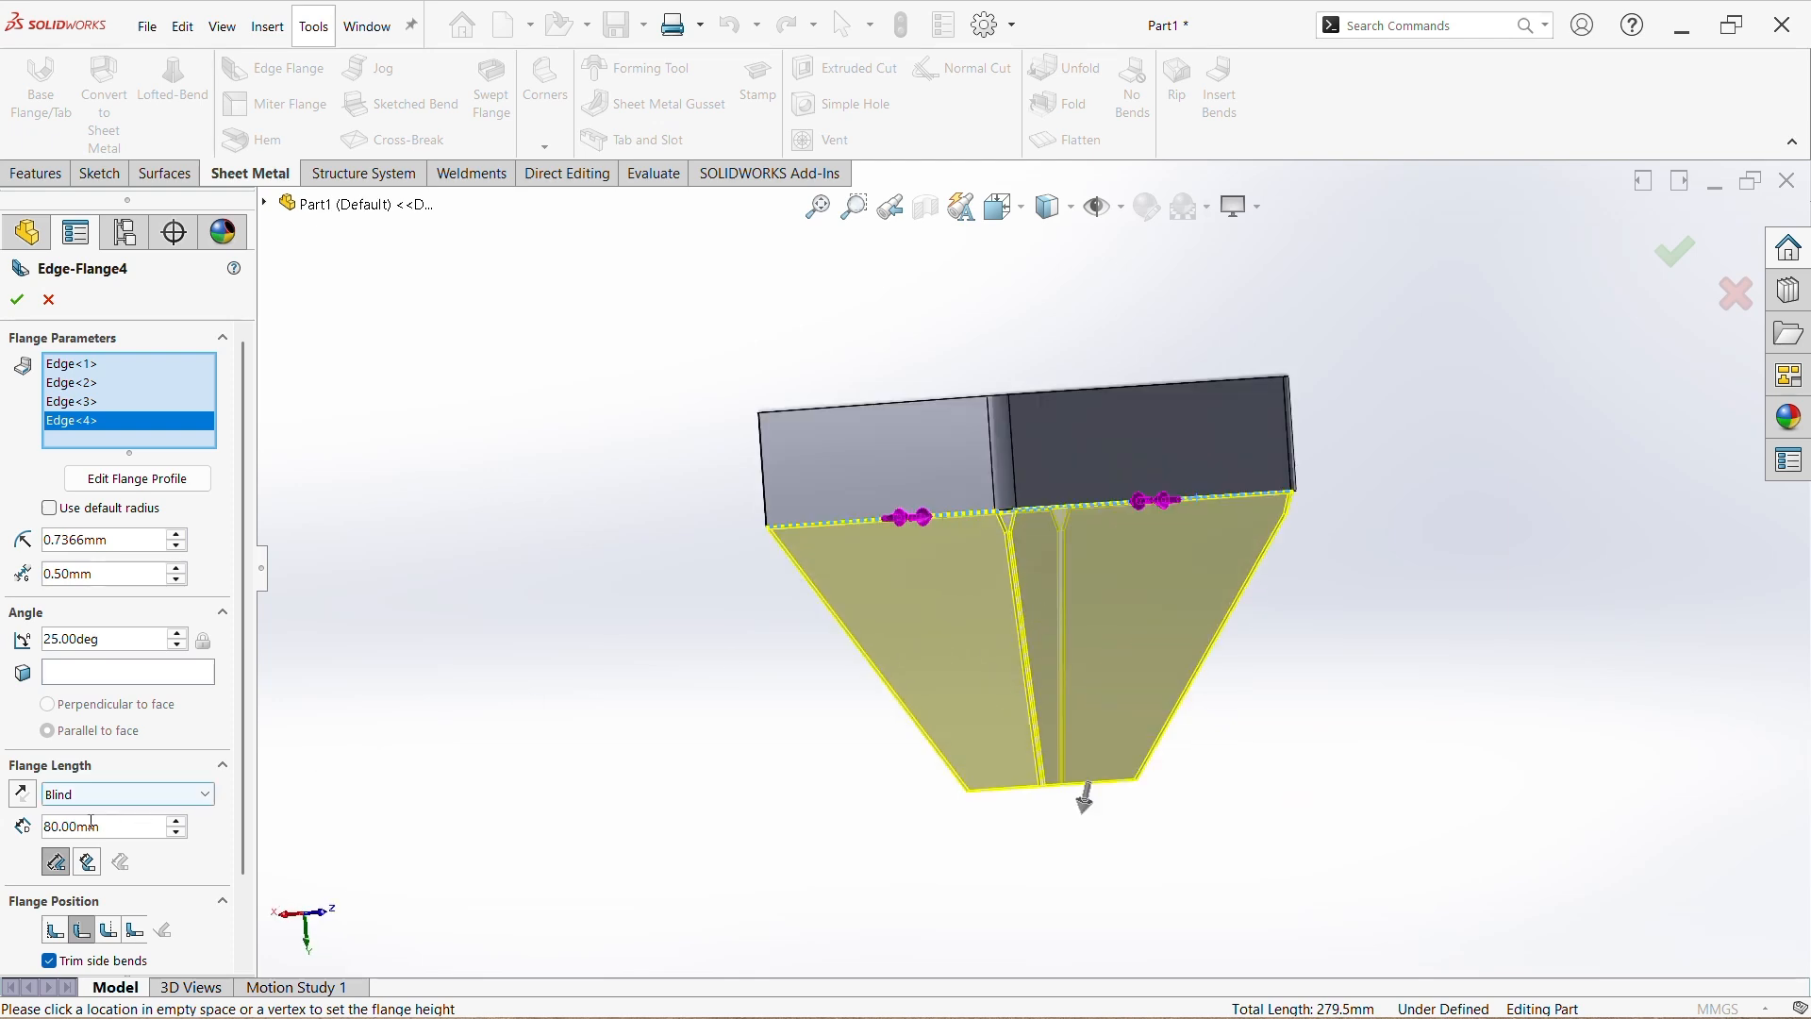
left_click(54, 931)
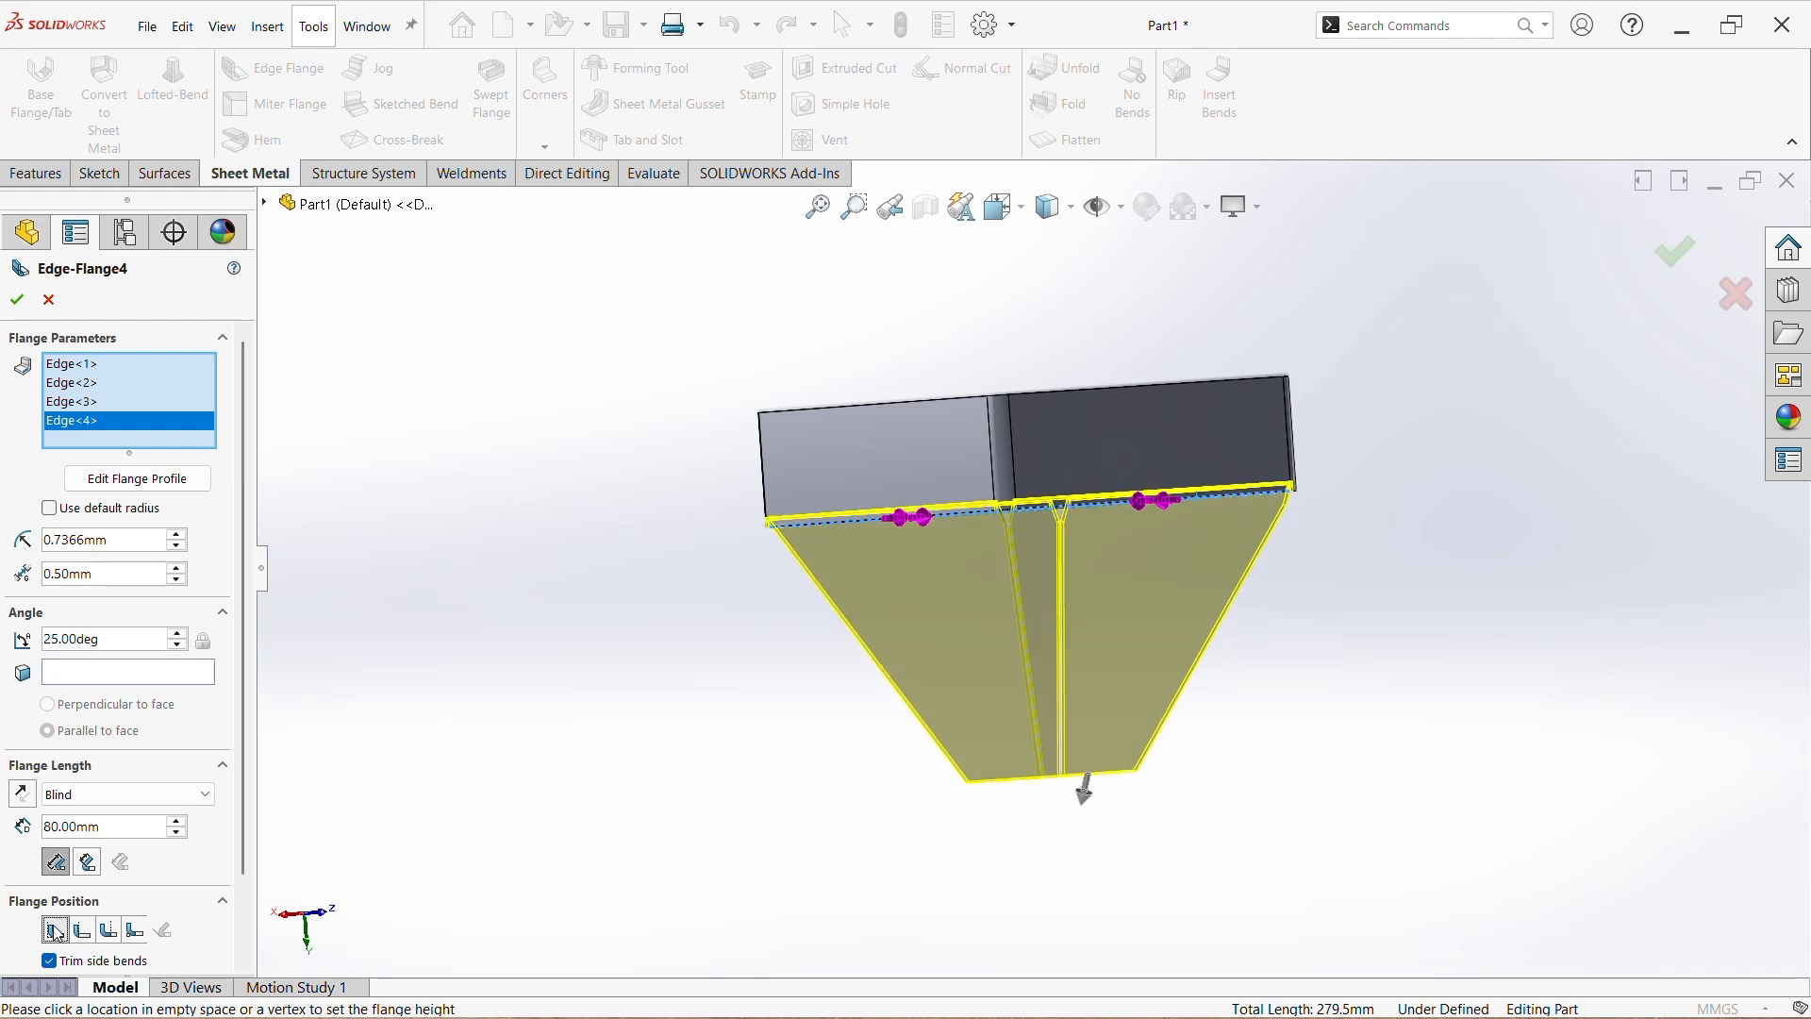
scroll(650, 800, "down", 3)
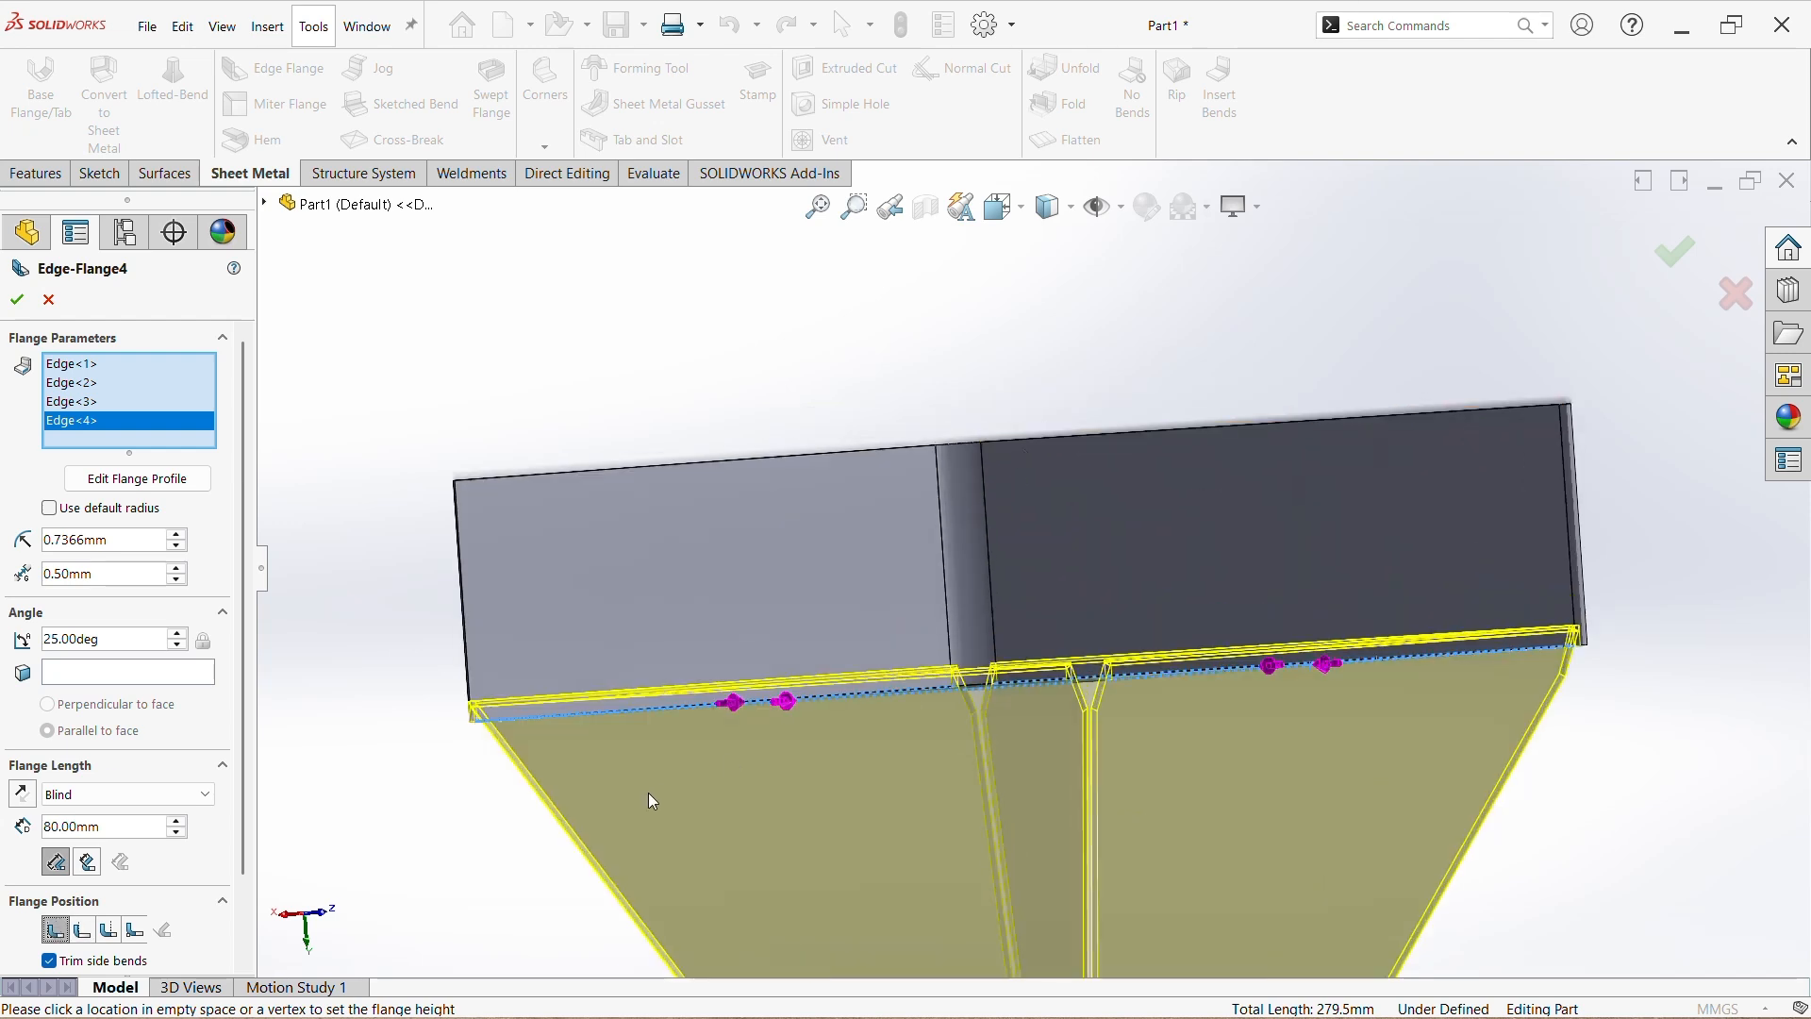
scroll(684, 692, "up", 2)
middle_click_drag(519, 776, 501, 813)
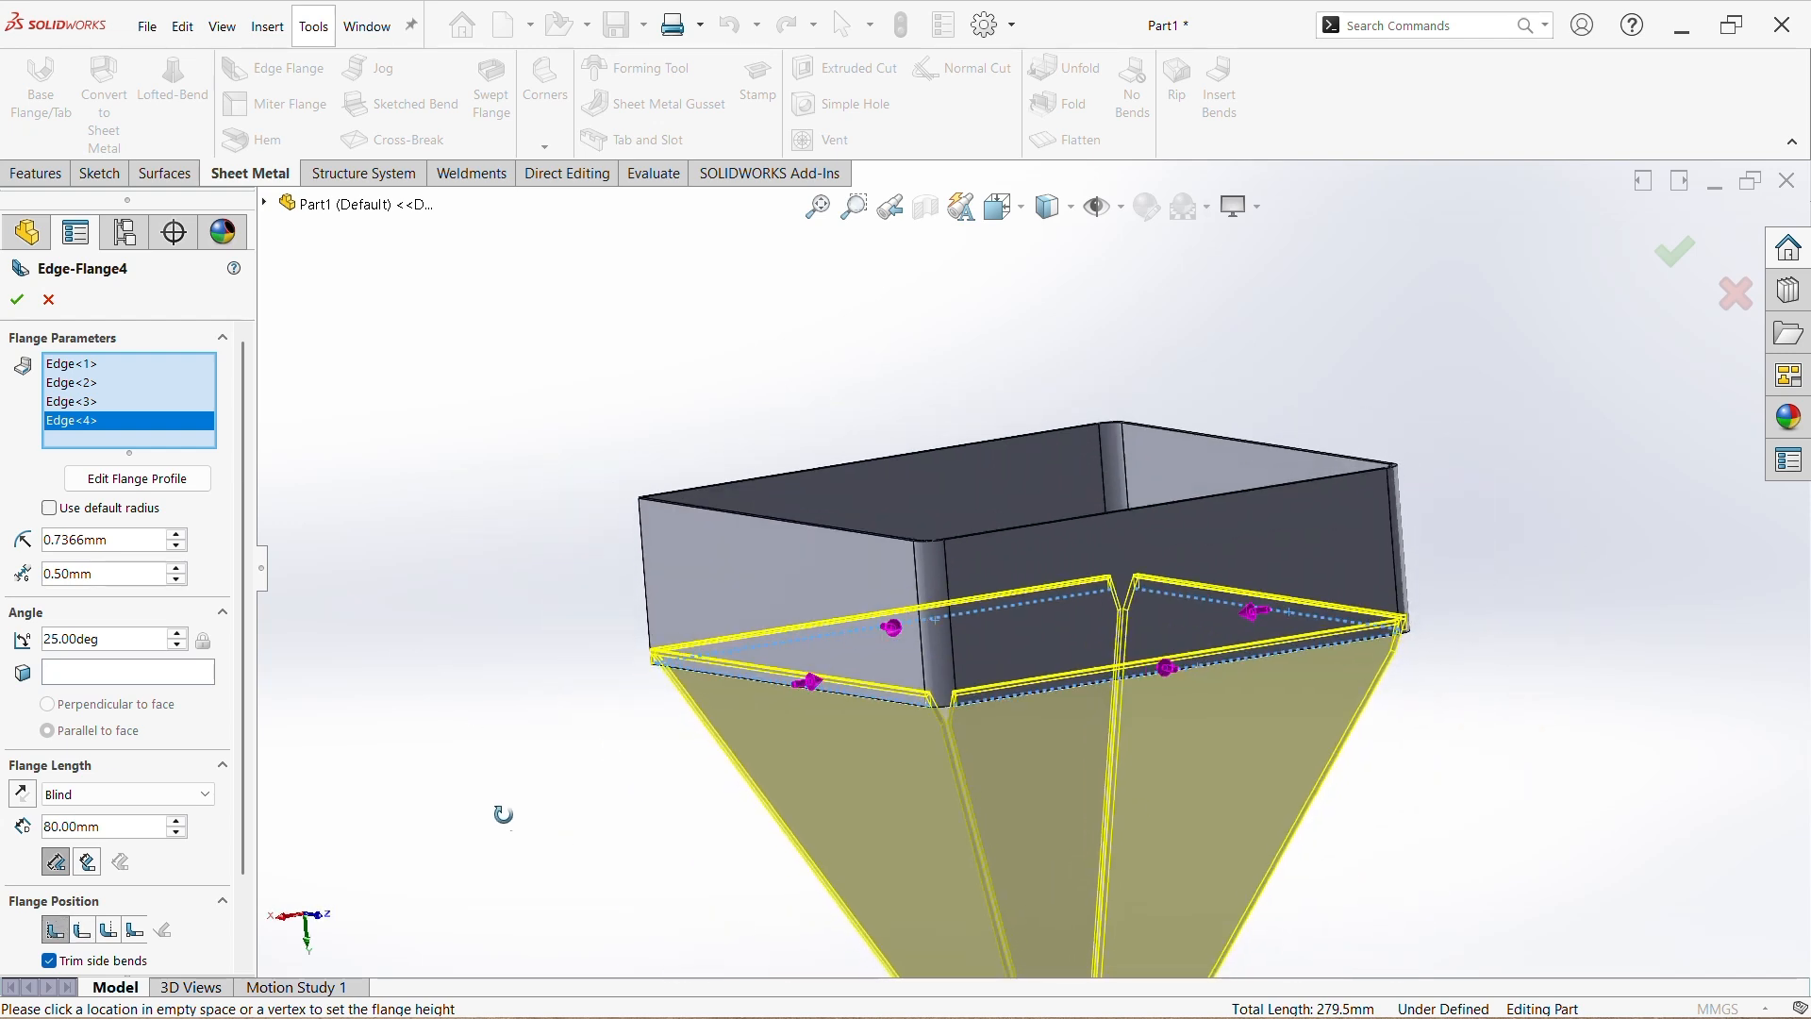
scroll(929, 698, "down", 3)
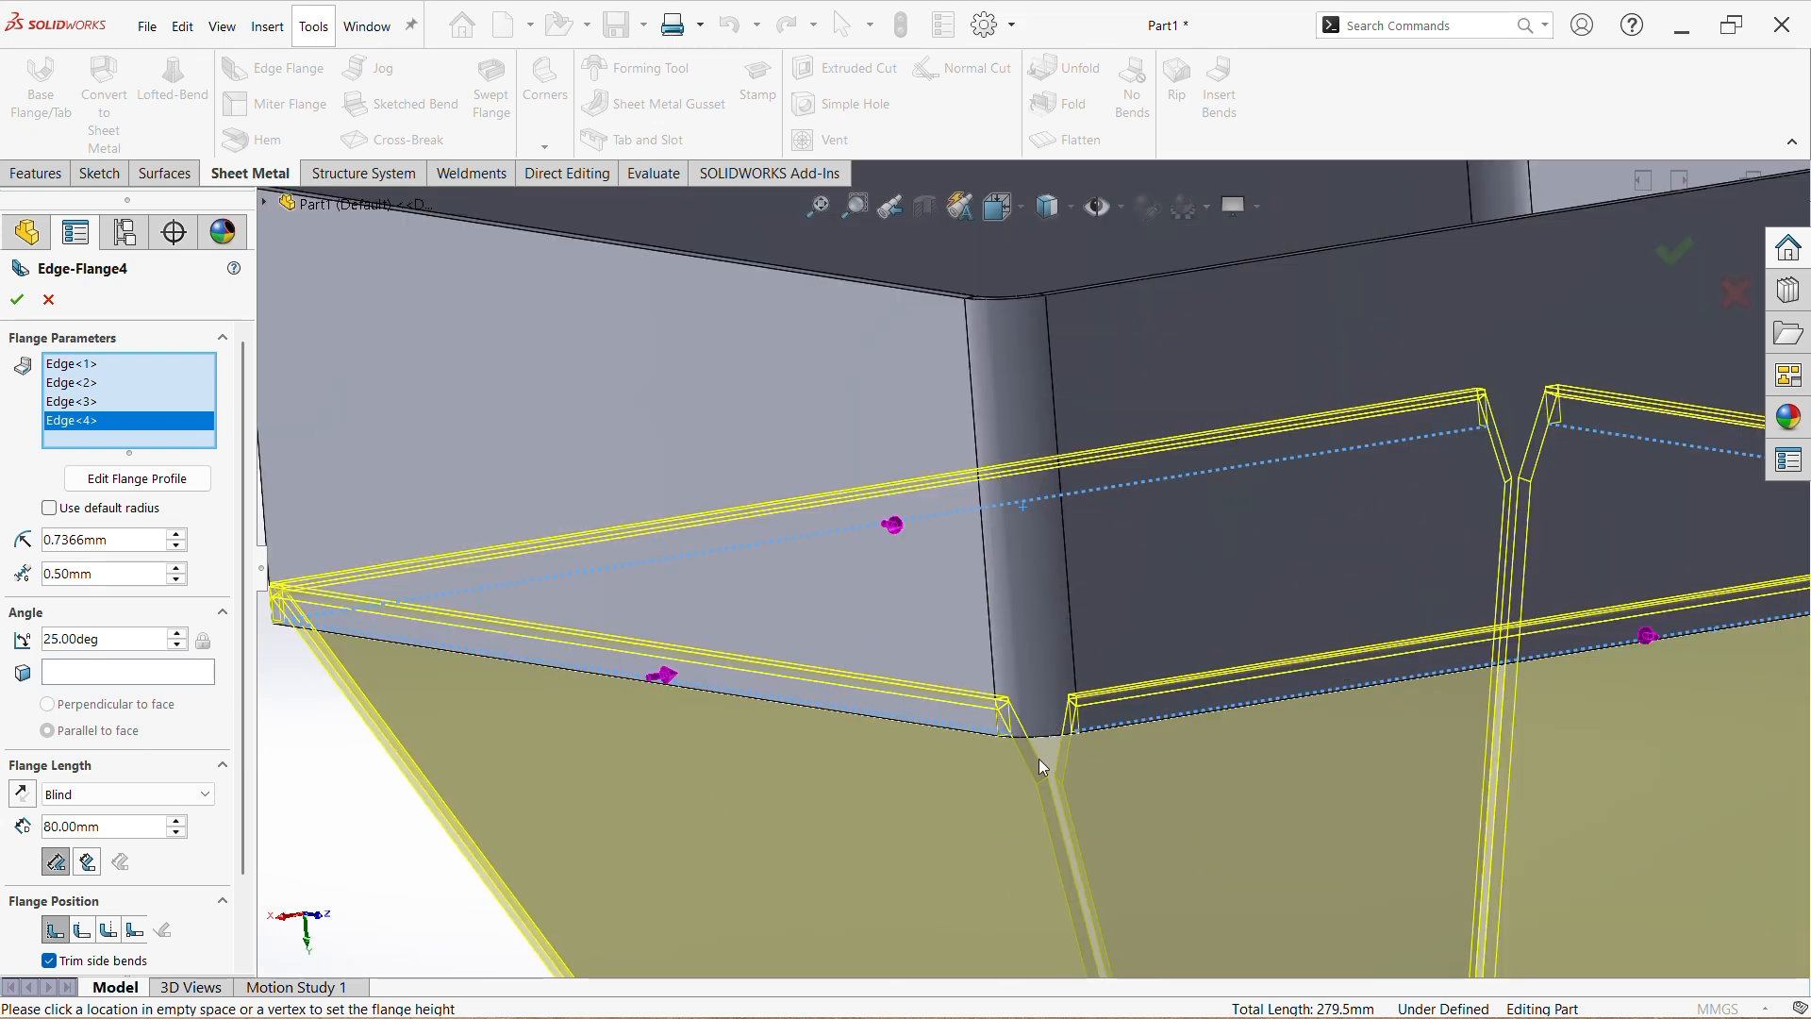
scroll(1040, 757, "up", 1)
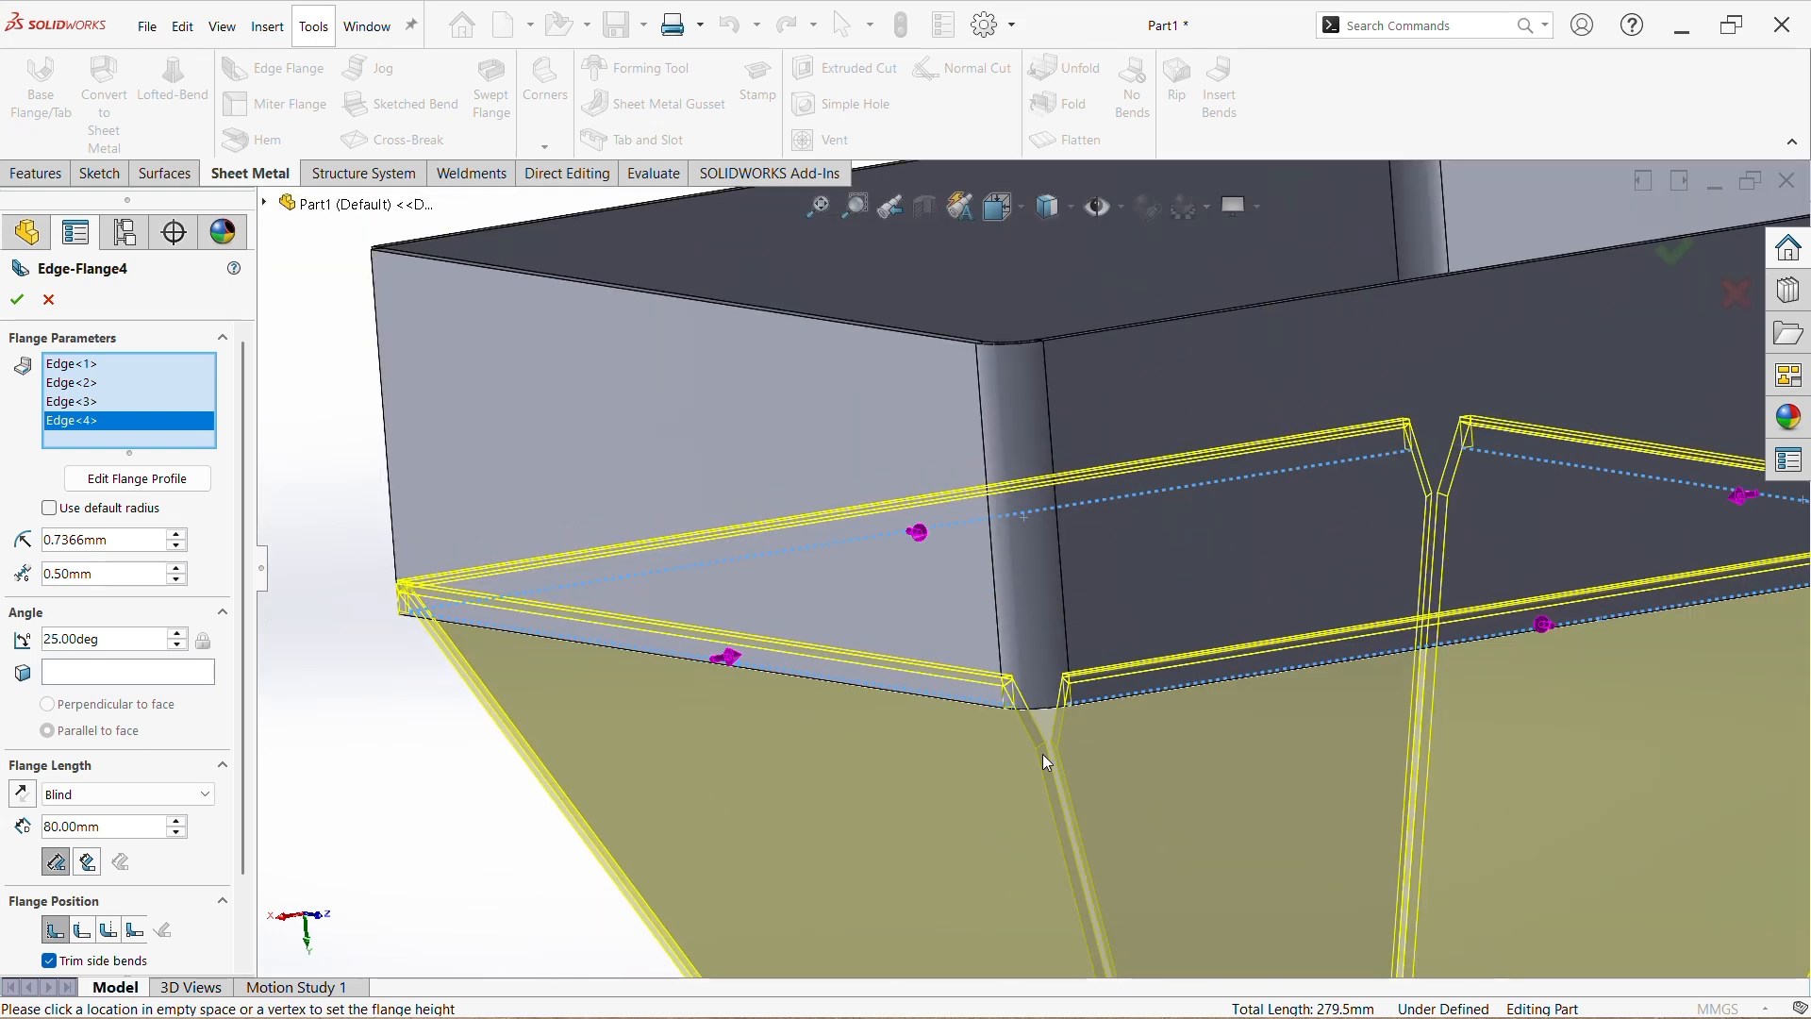
left_click(82, 930)
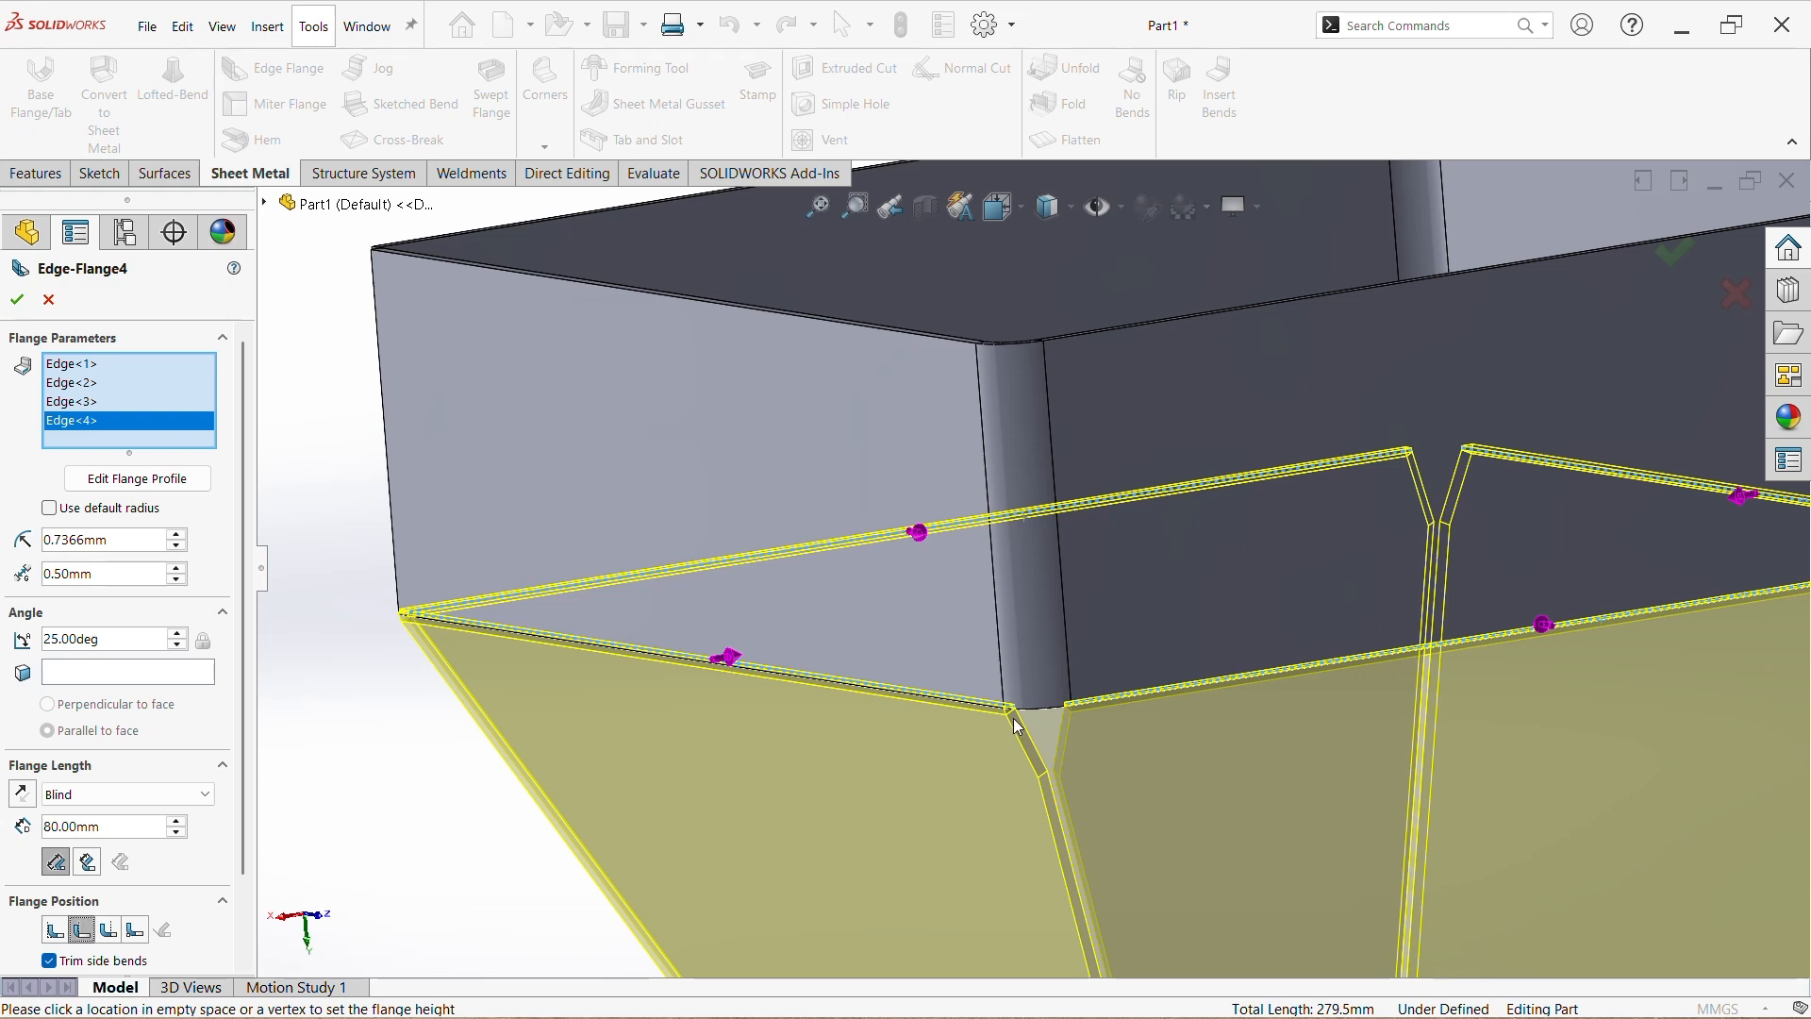
scroll(1019, 712, "up", 5)
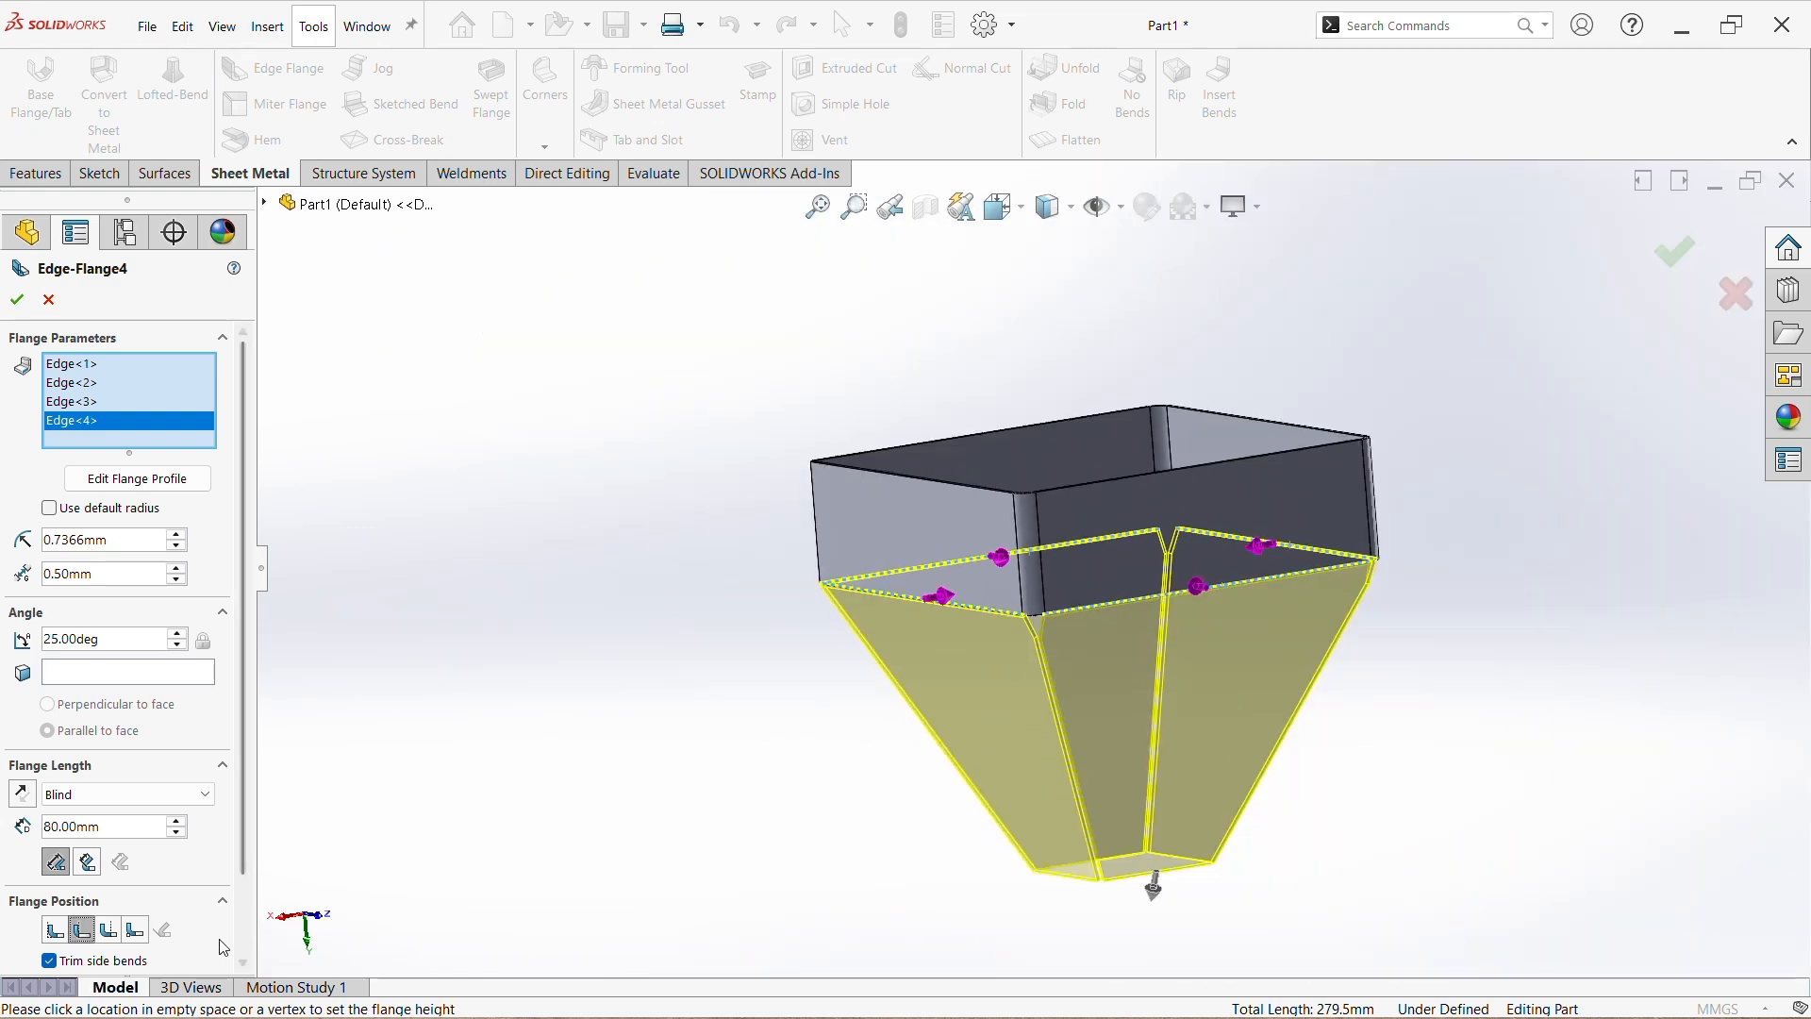
- Set the custom bend radius of the tapered flanges to 3 mm, check the corner preview, and accept the edge flange
scroll(244, 873, "down", 3)
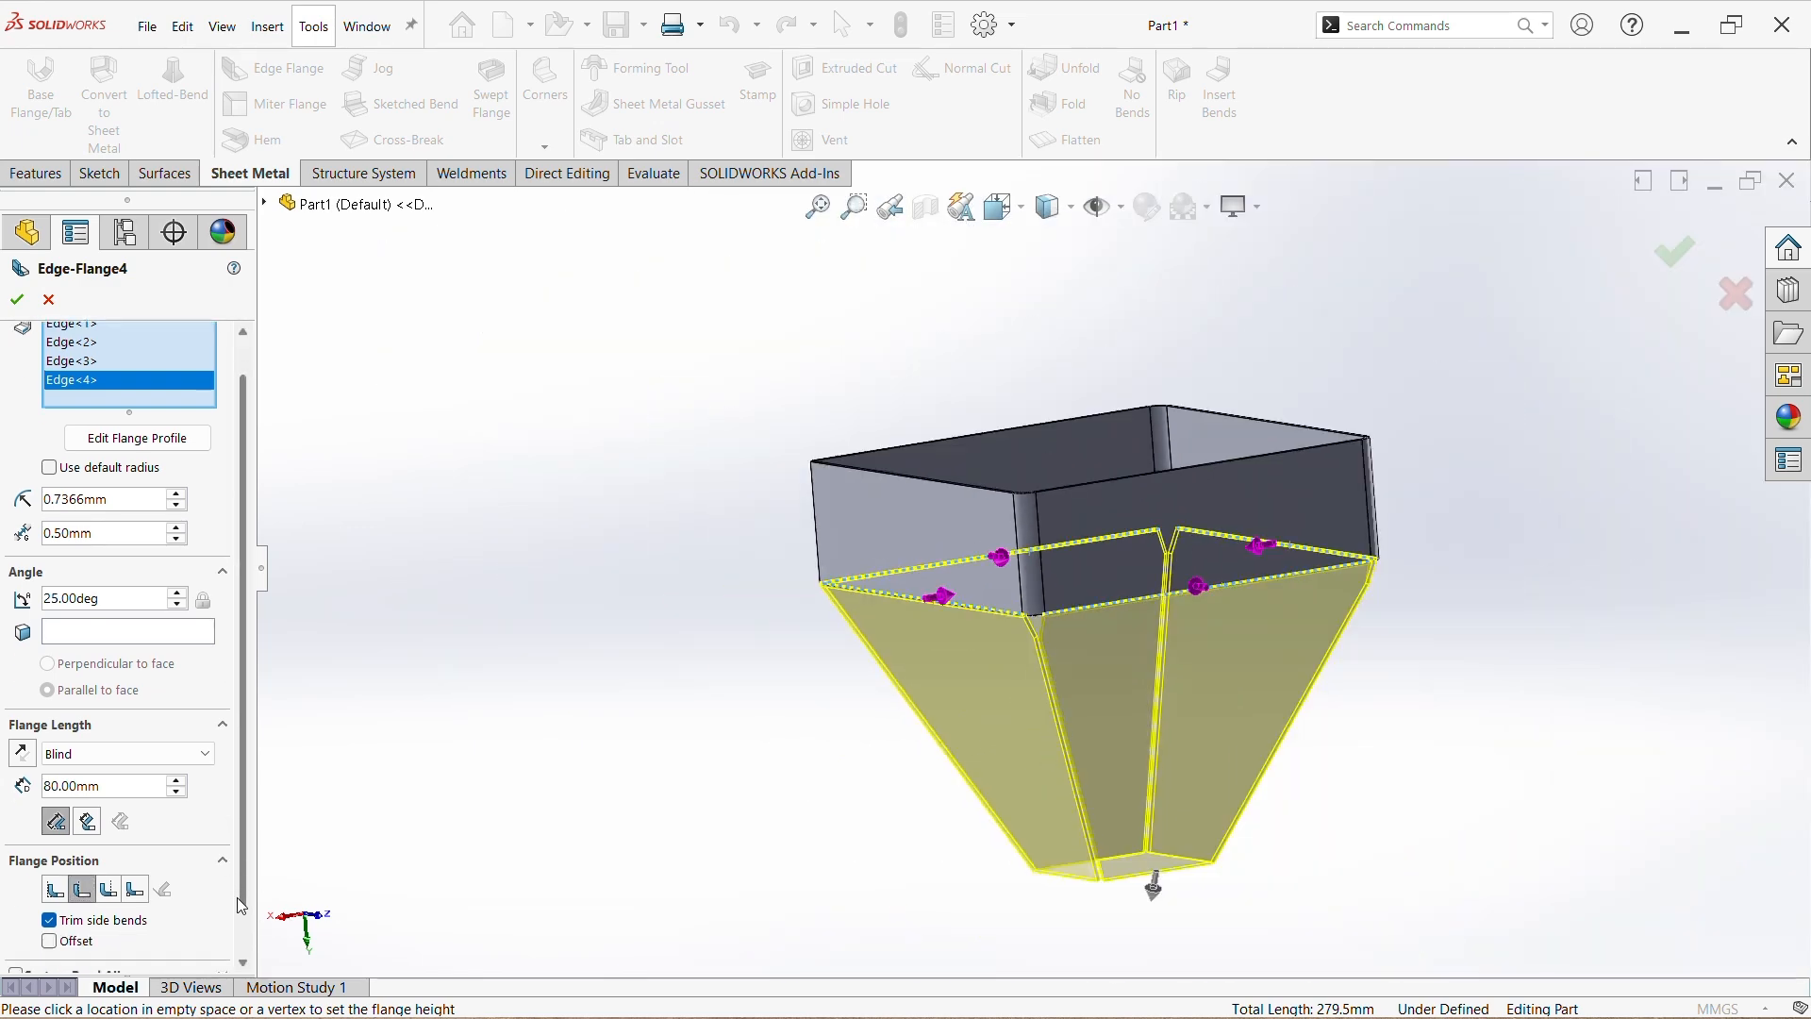
scroll(236, 908, "up", 3)
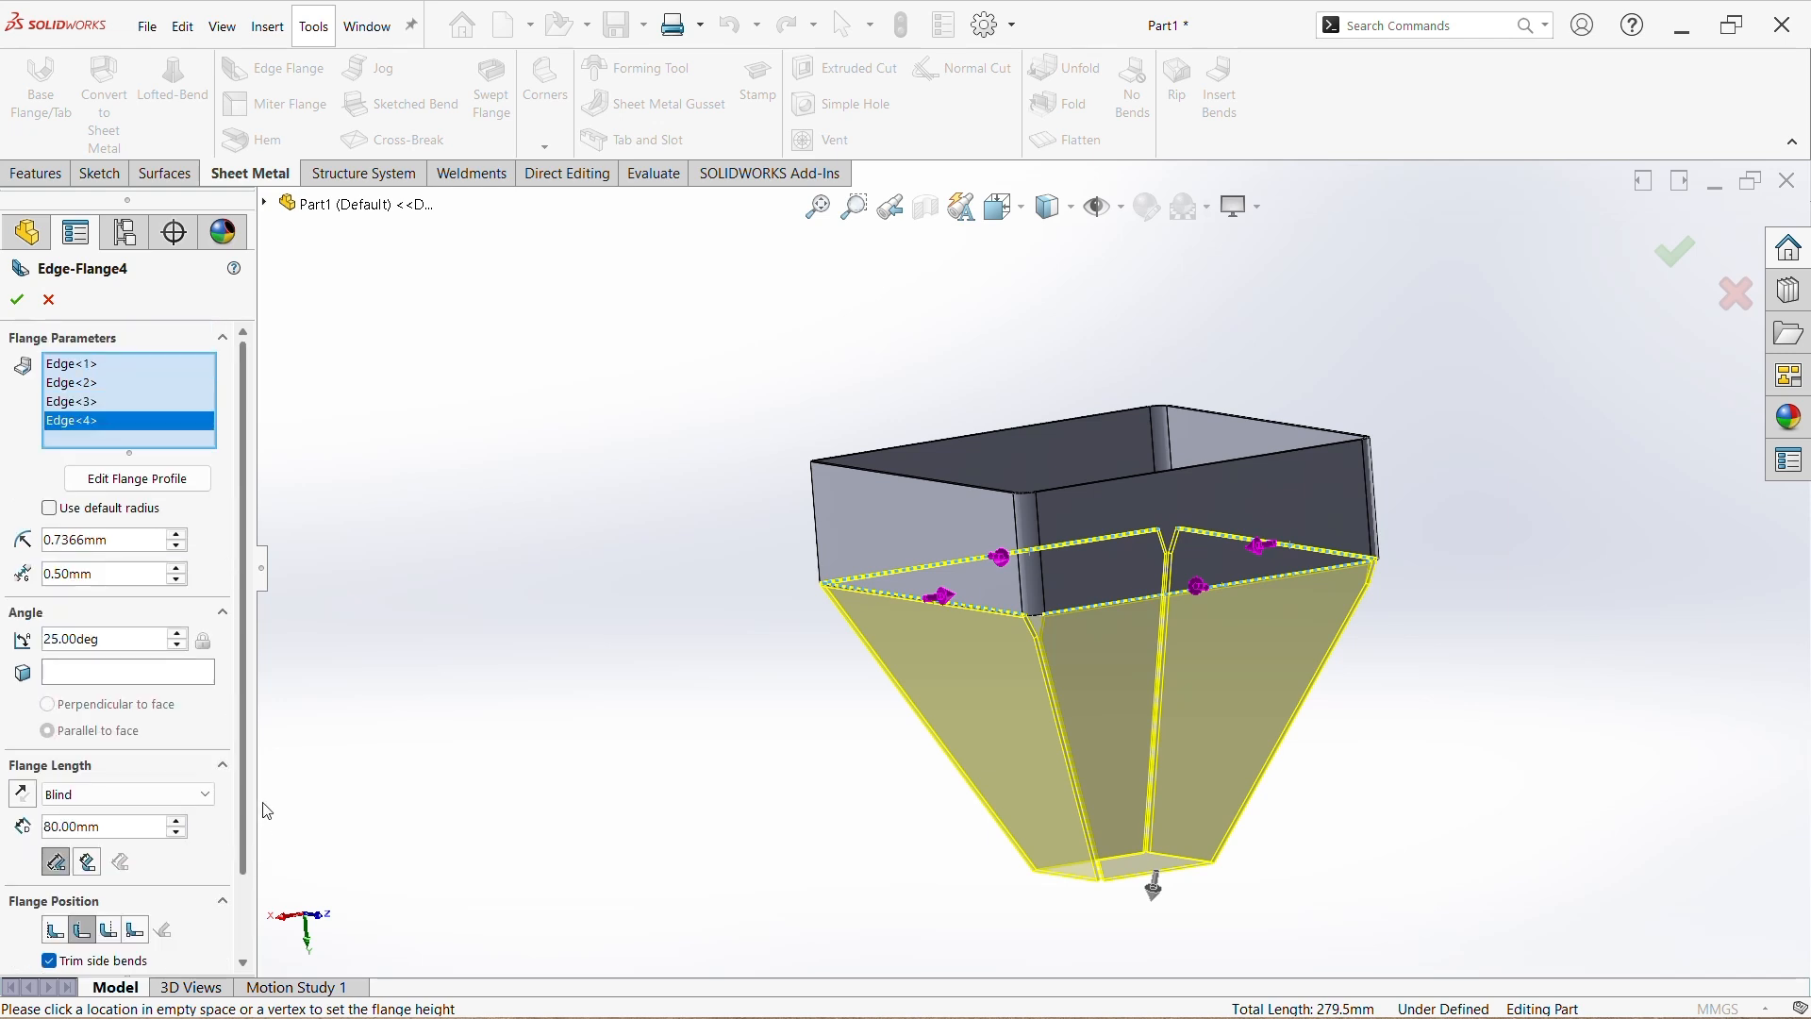
left_click(47, 508)
left_click(47, 507)
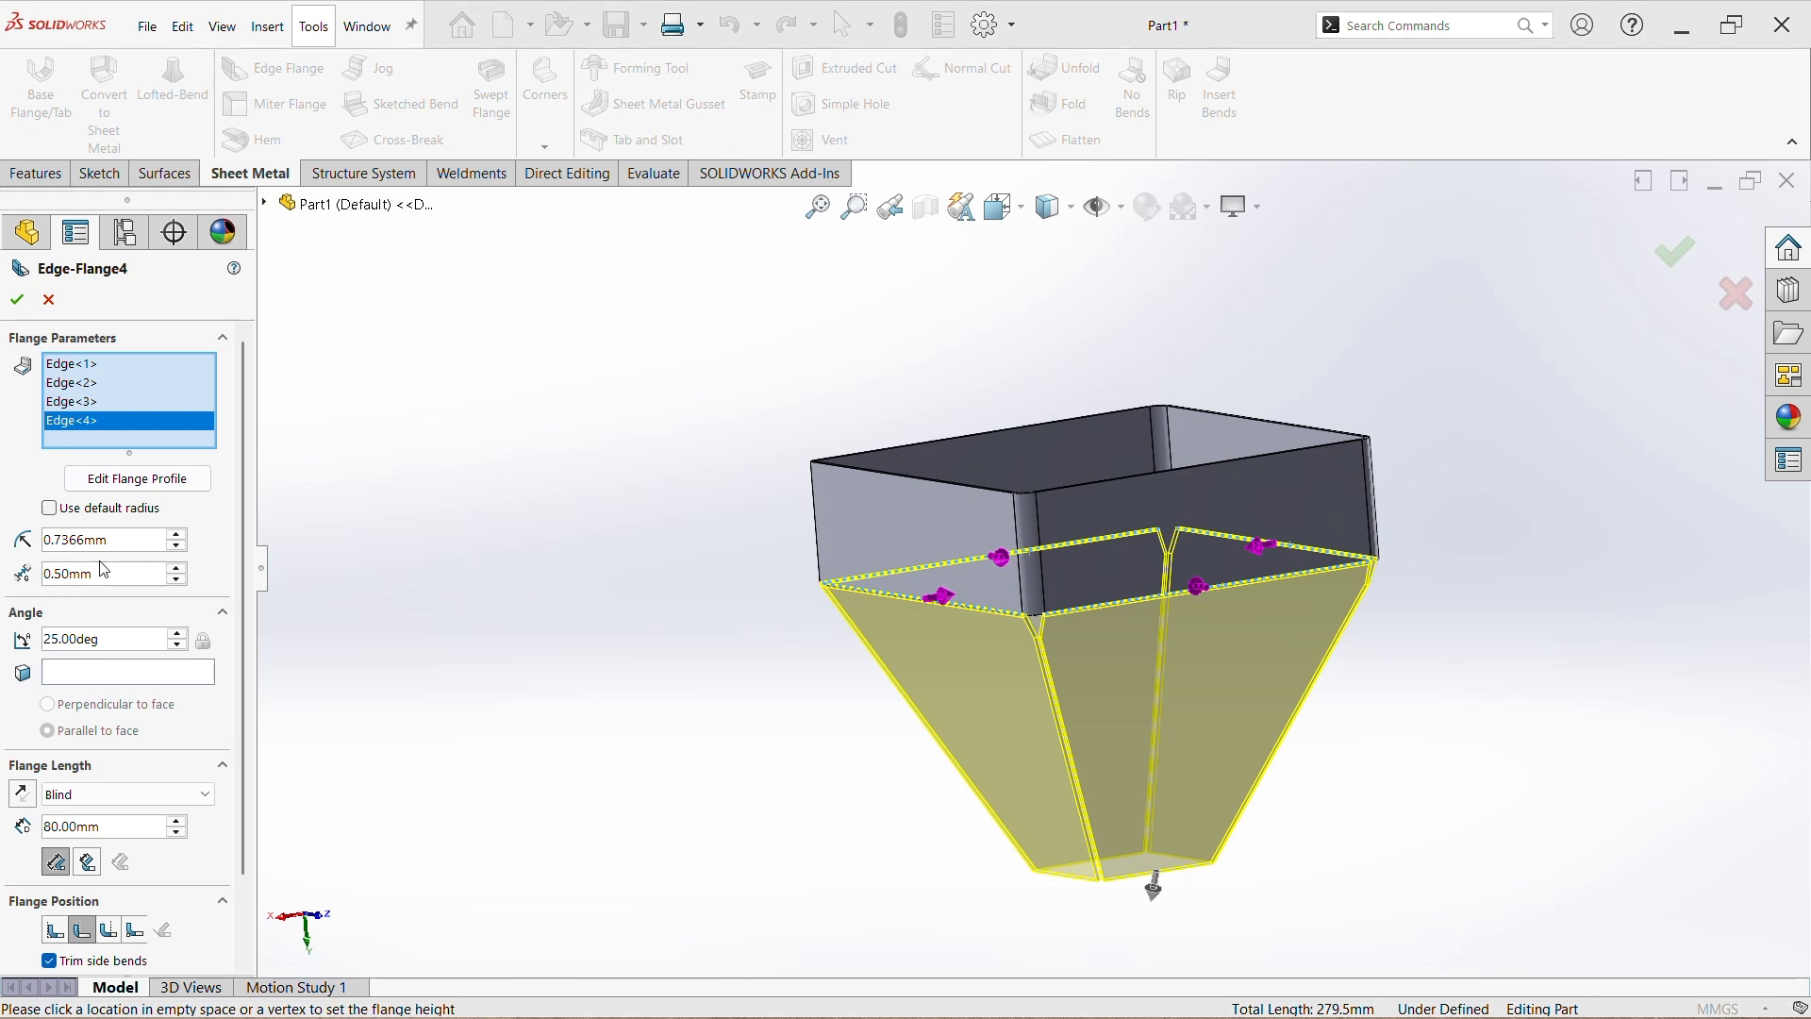
left_click_drag(111, 539, 29, 547)
type("3")
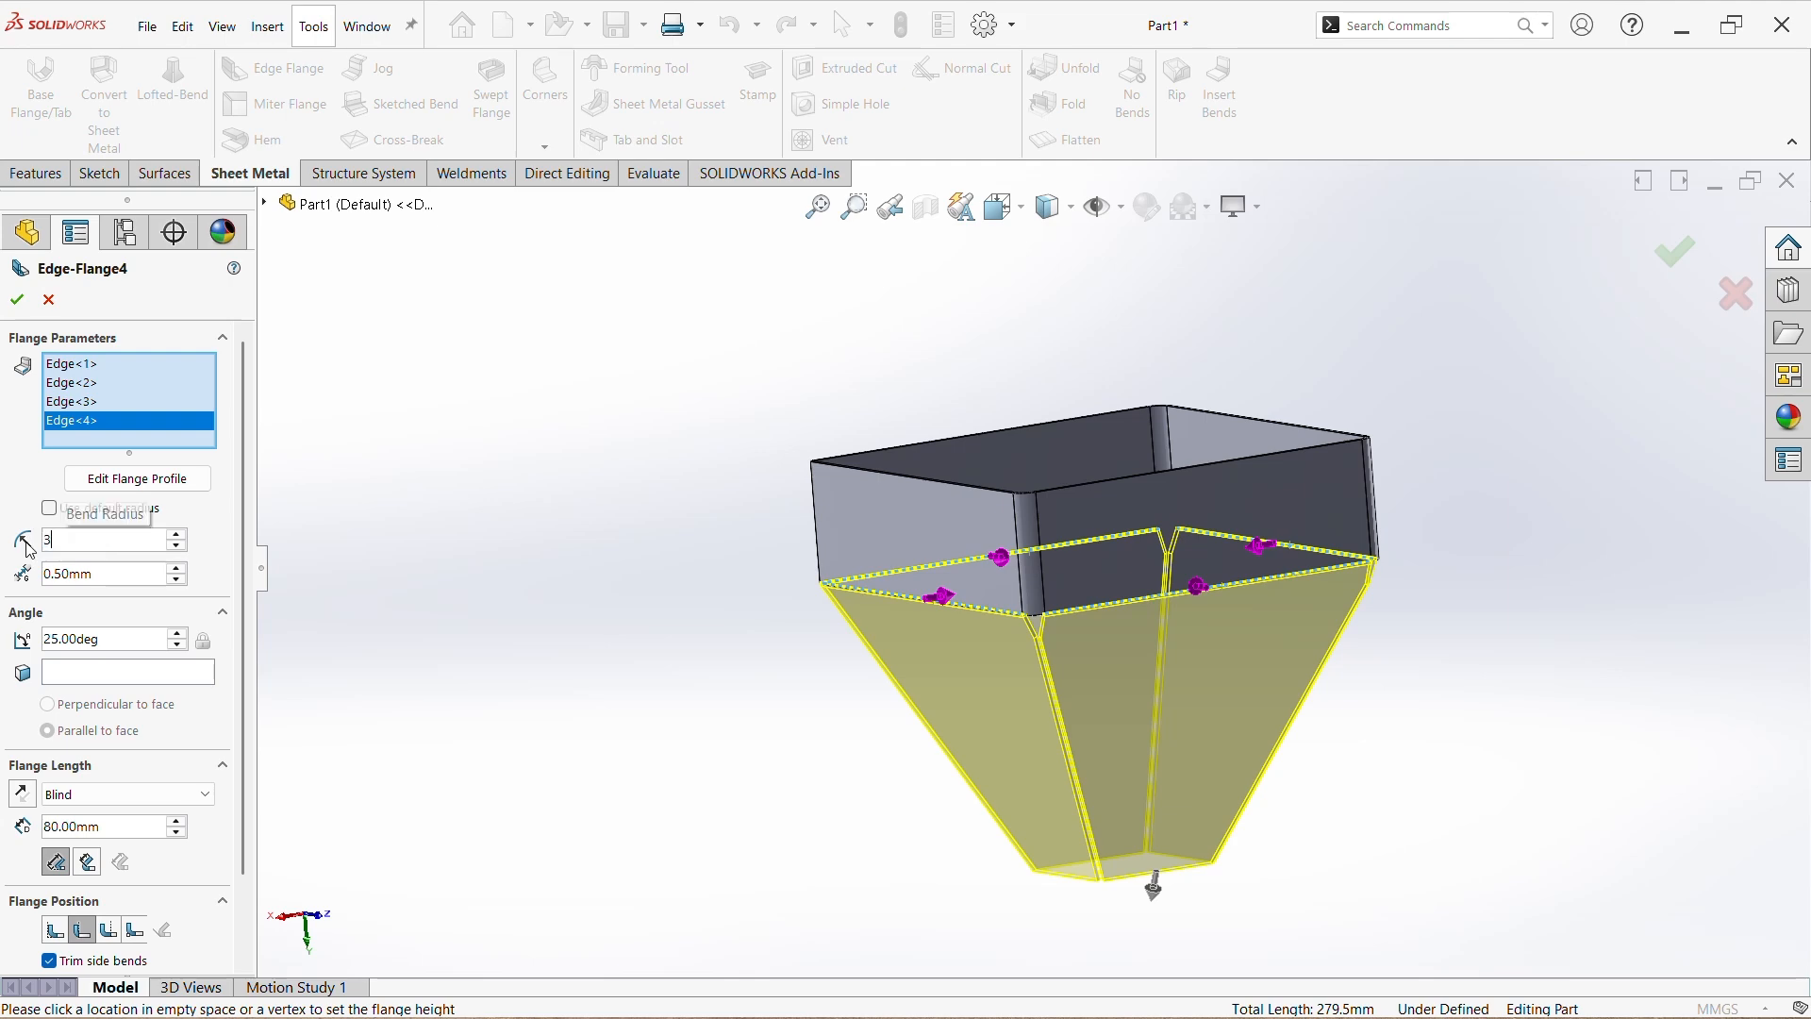
key("Return")
scroll(970, 689, "down", 3)
scroll(970, 687, "down", 4)
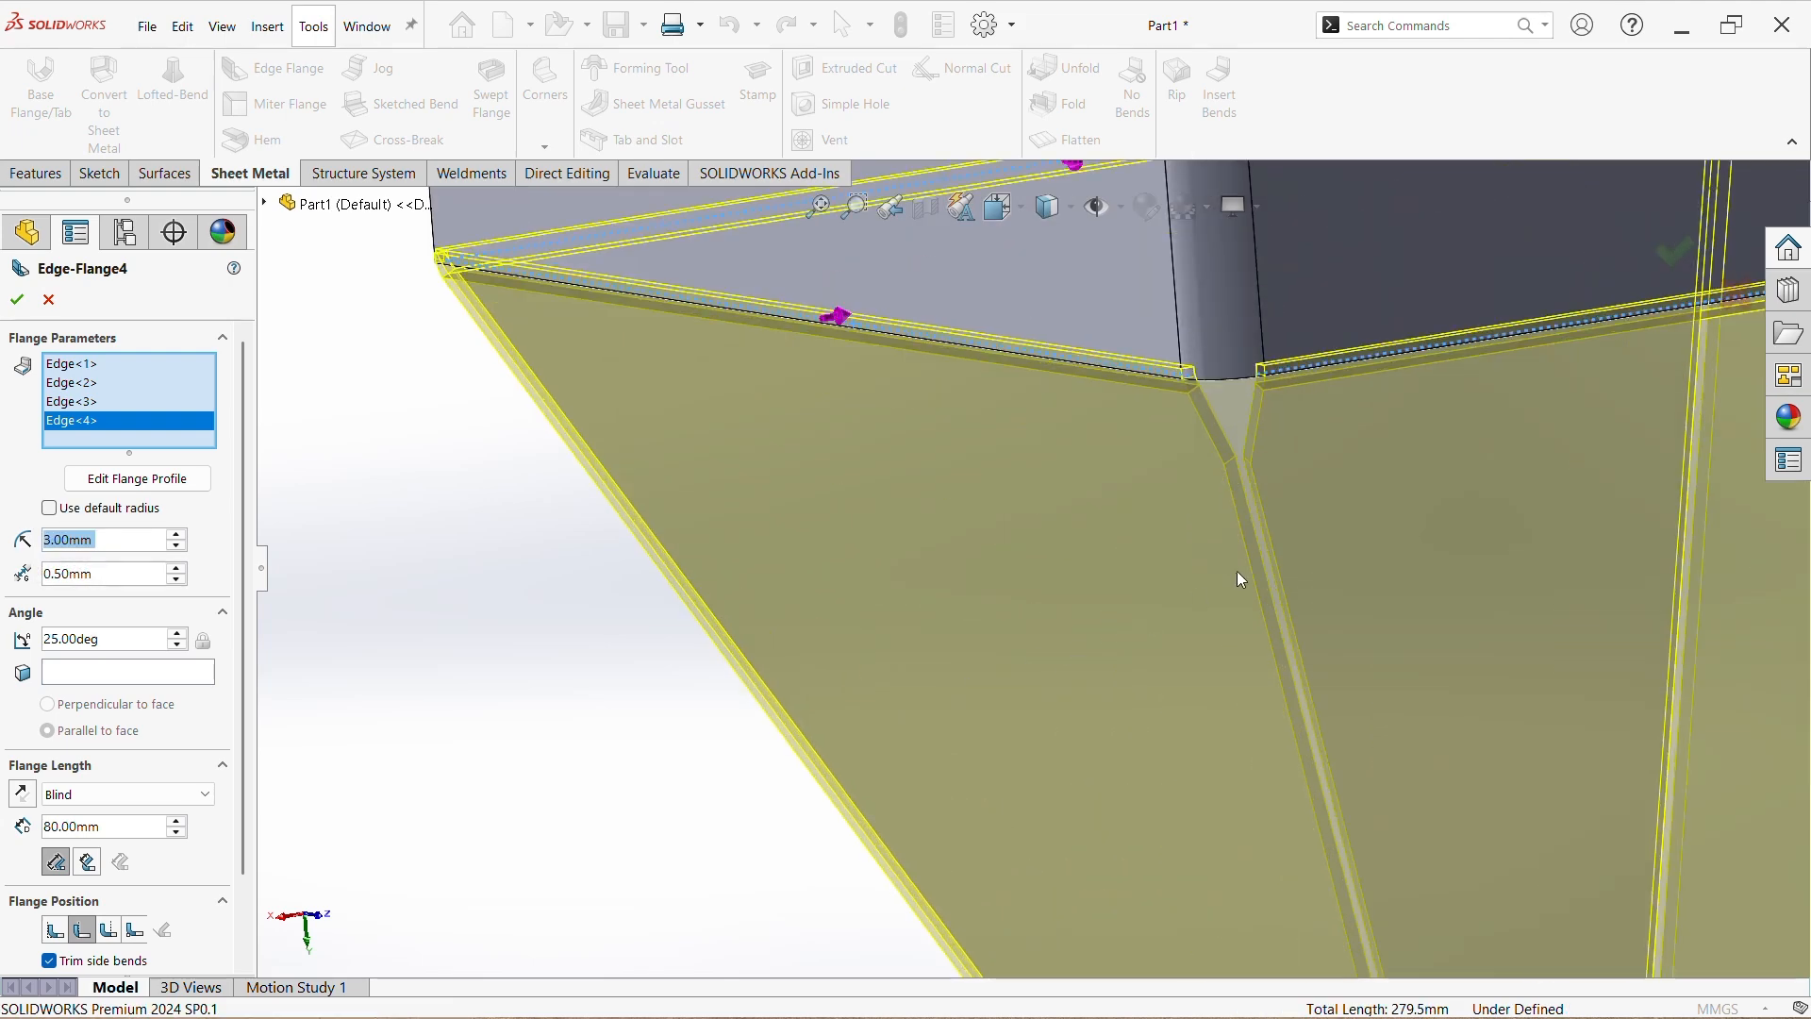
scroll(1241, 572, "up", 5)
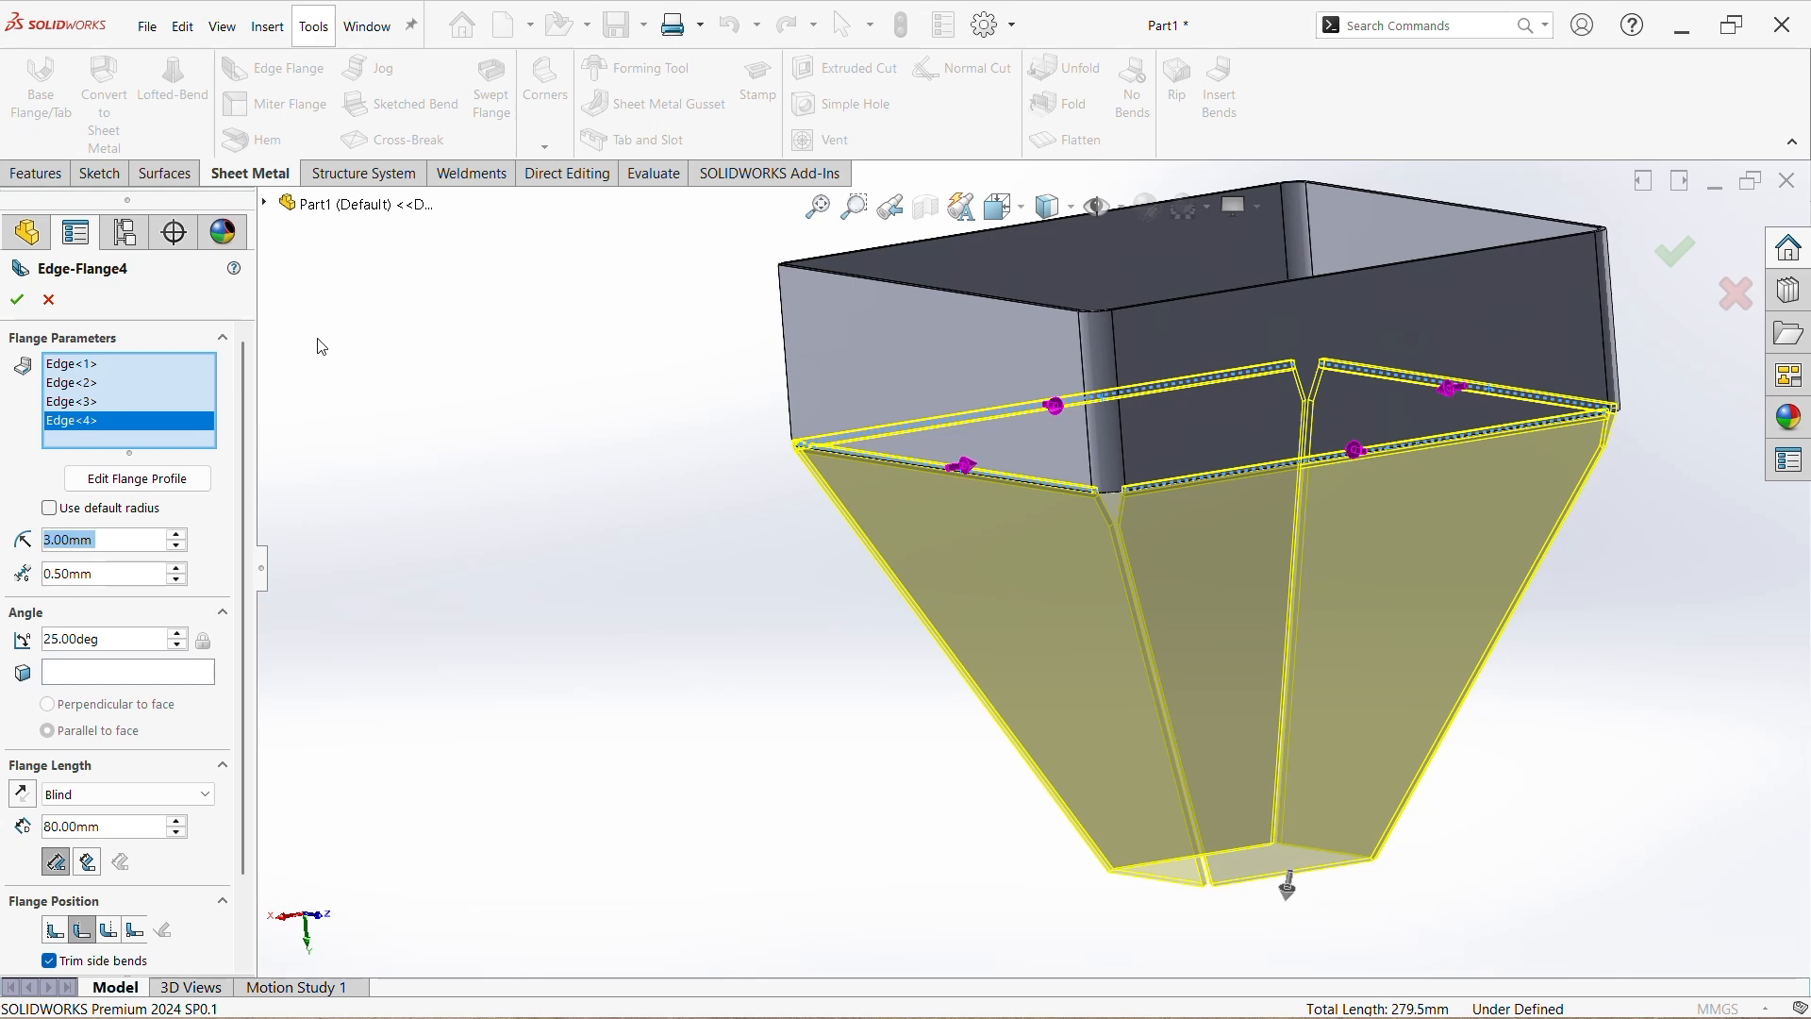
left_click(17, 299)
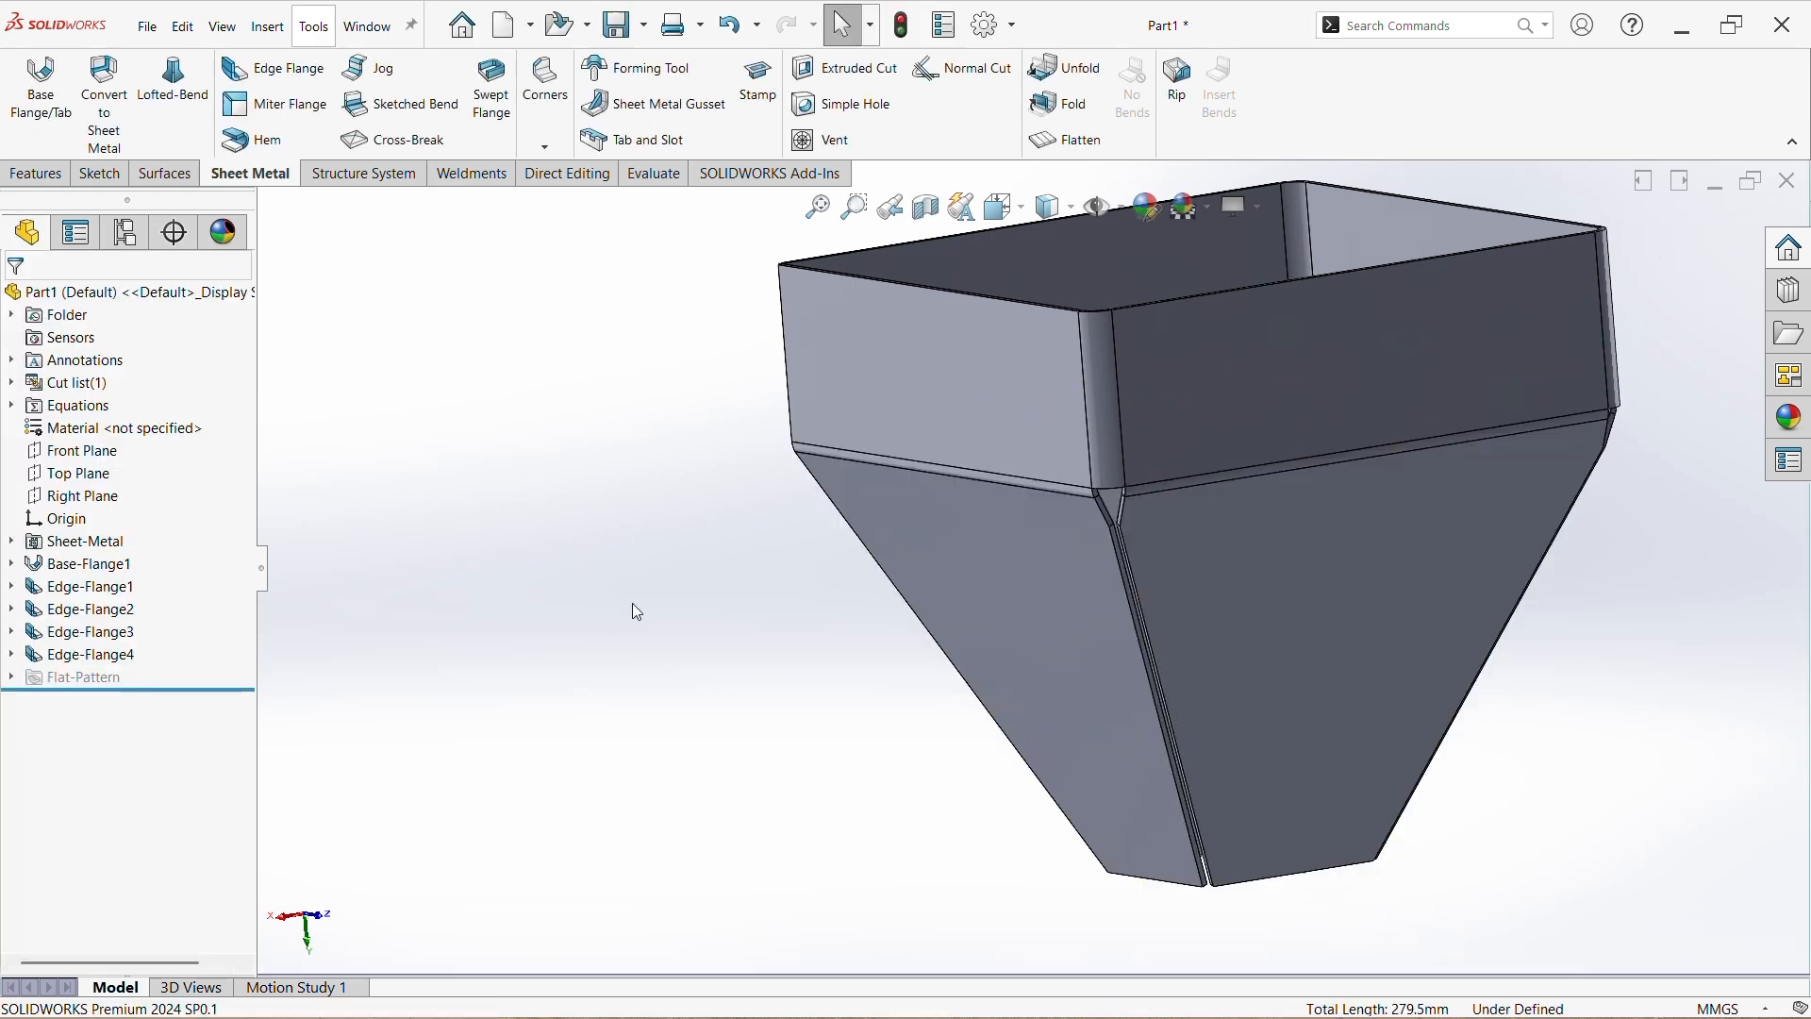
- Examine the corner gaps between the tapered flanges and the frame from several sides
middle_click_drag(882, 577, 972, 654)
scroll(1209, 527, "down", 3)
scroll(1207, 524, "up", 4)
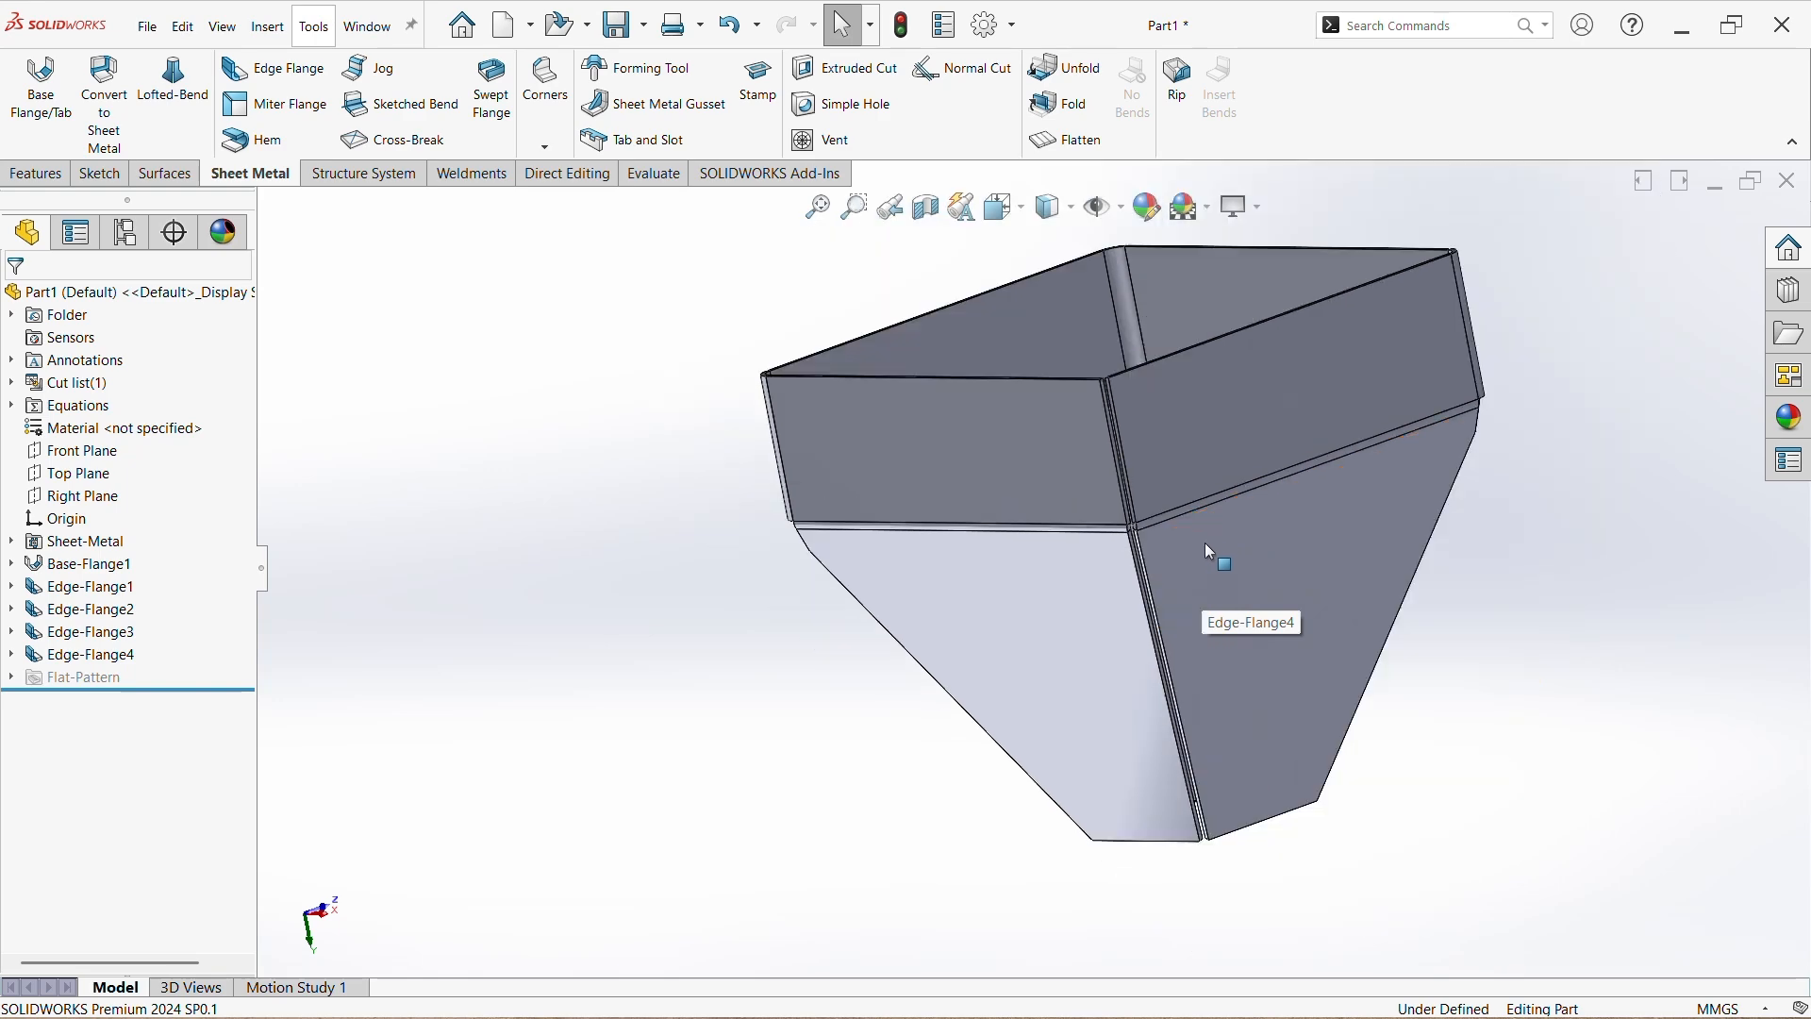
middle_click_drag(1460, 449, 1128, 693)
scroll(1152, 451, "down", 4)
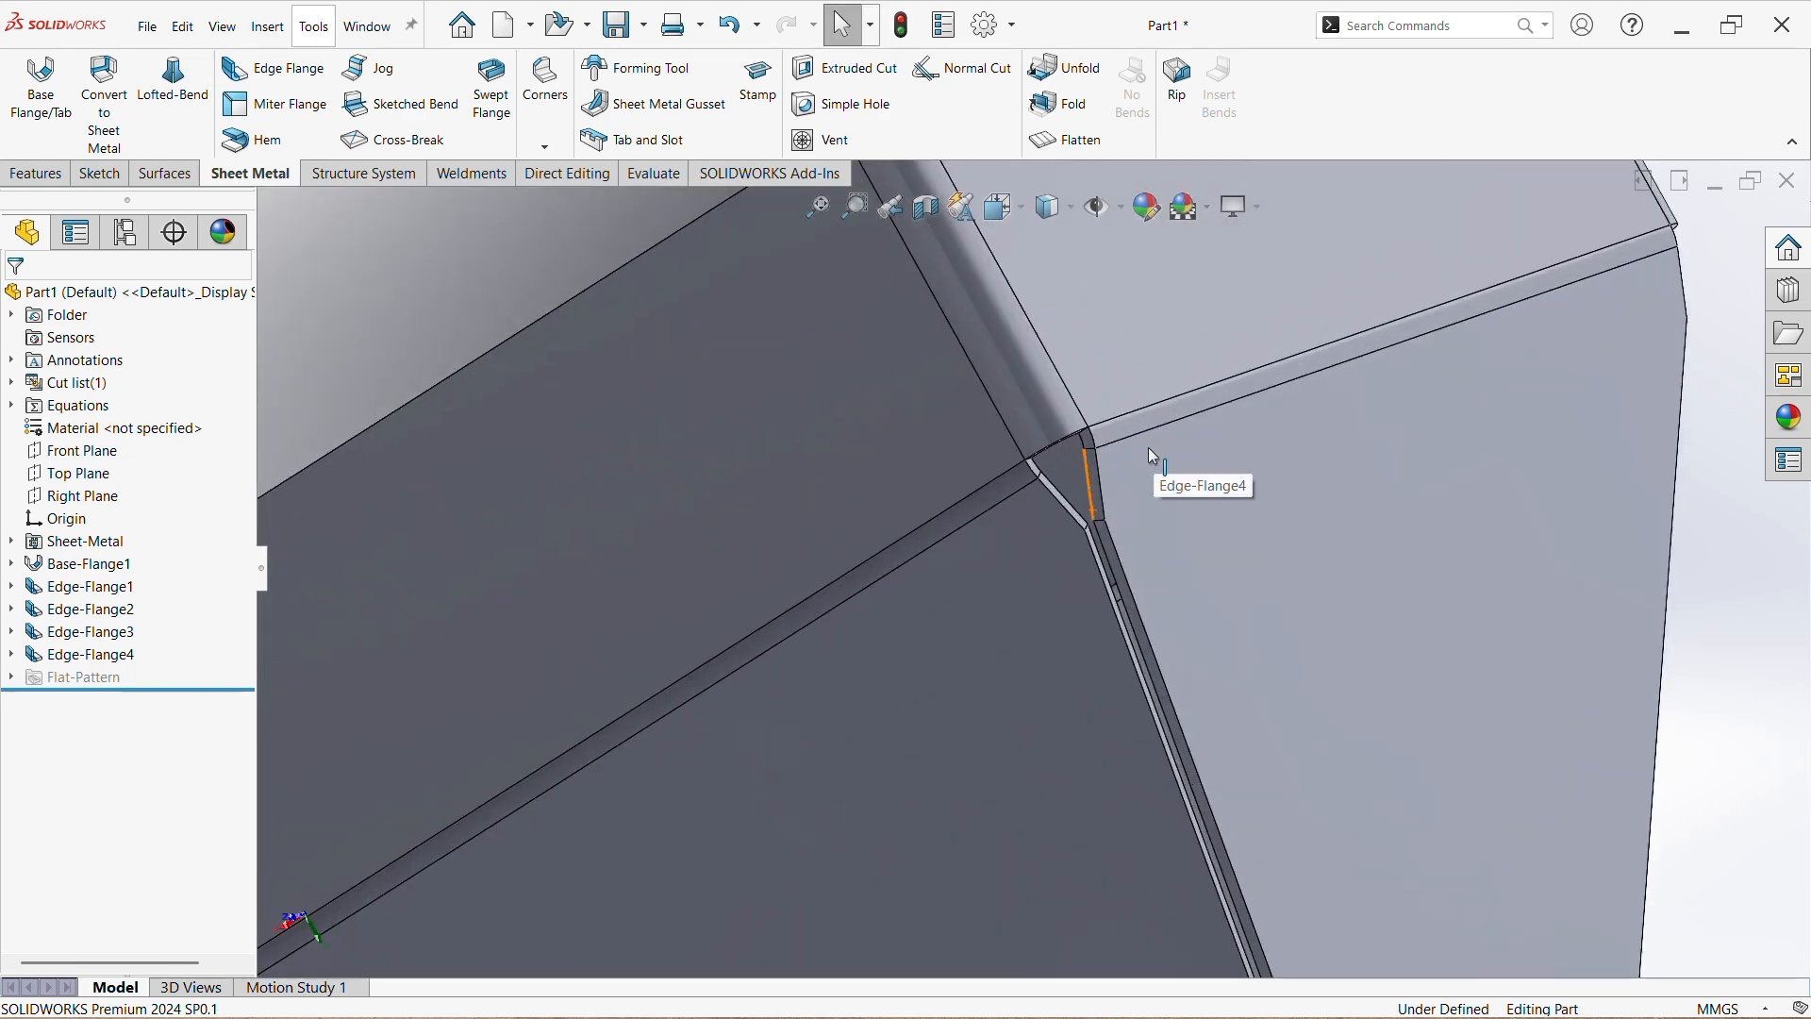
scroll(1072, 468, "up", 4)
middle_click_drag(1293, 619, 1155, 695)
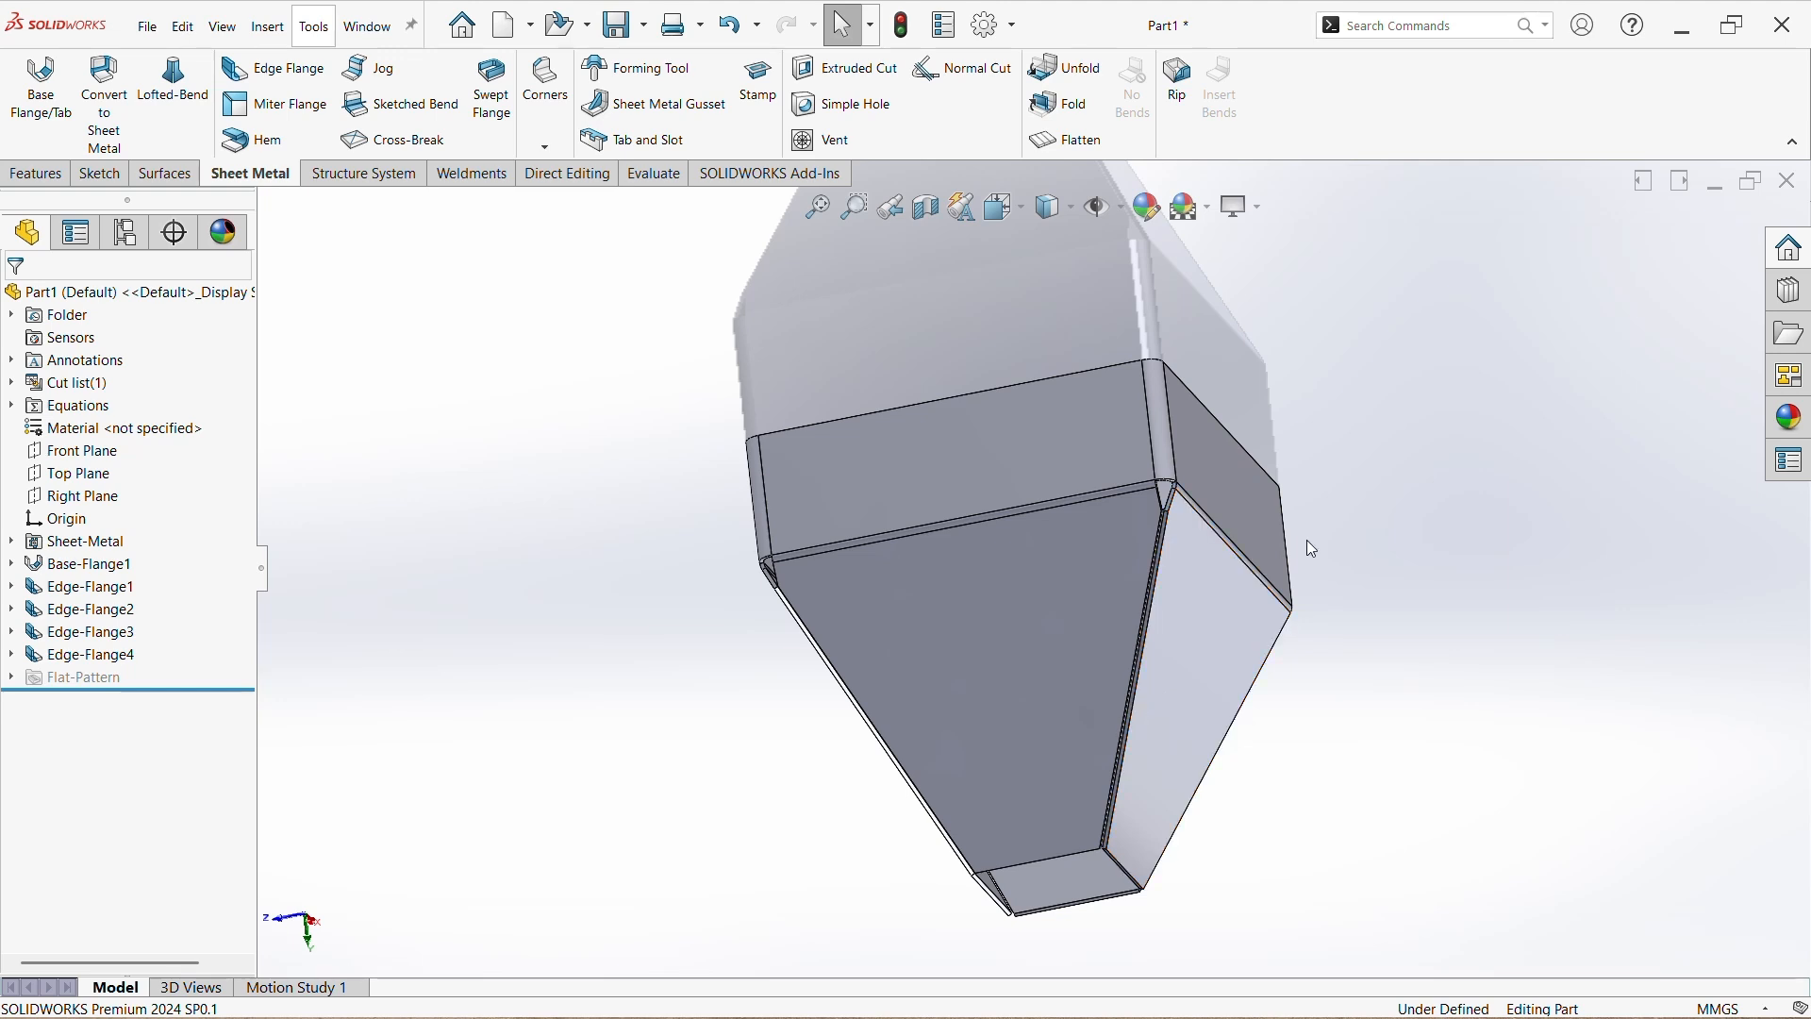
- Start an edge flange on the four edges of the small square opening at the narrow end of the hopper
scroll(1305, 539, "up", 1)
middle_click_drag(1377, 829, 1339, 566)
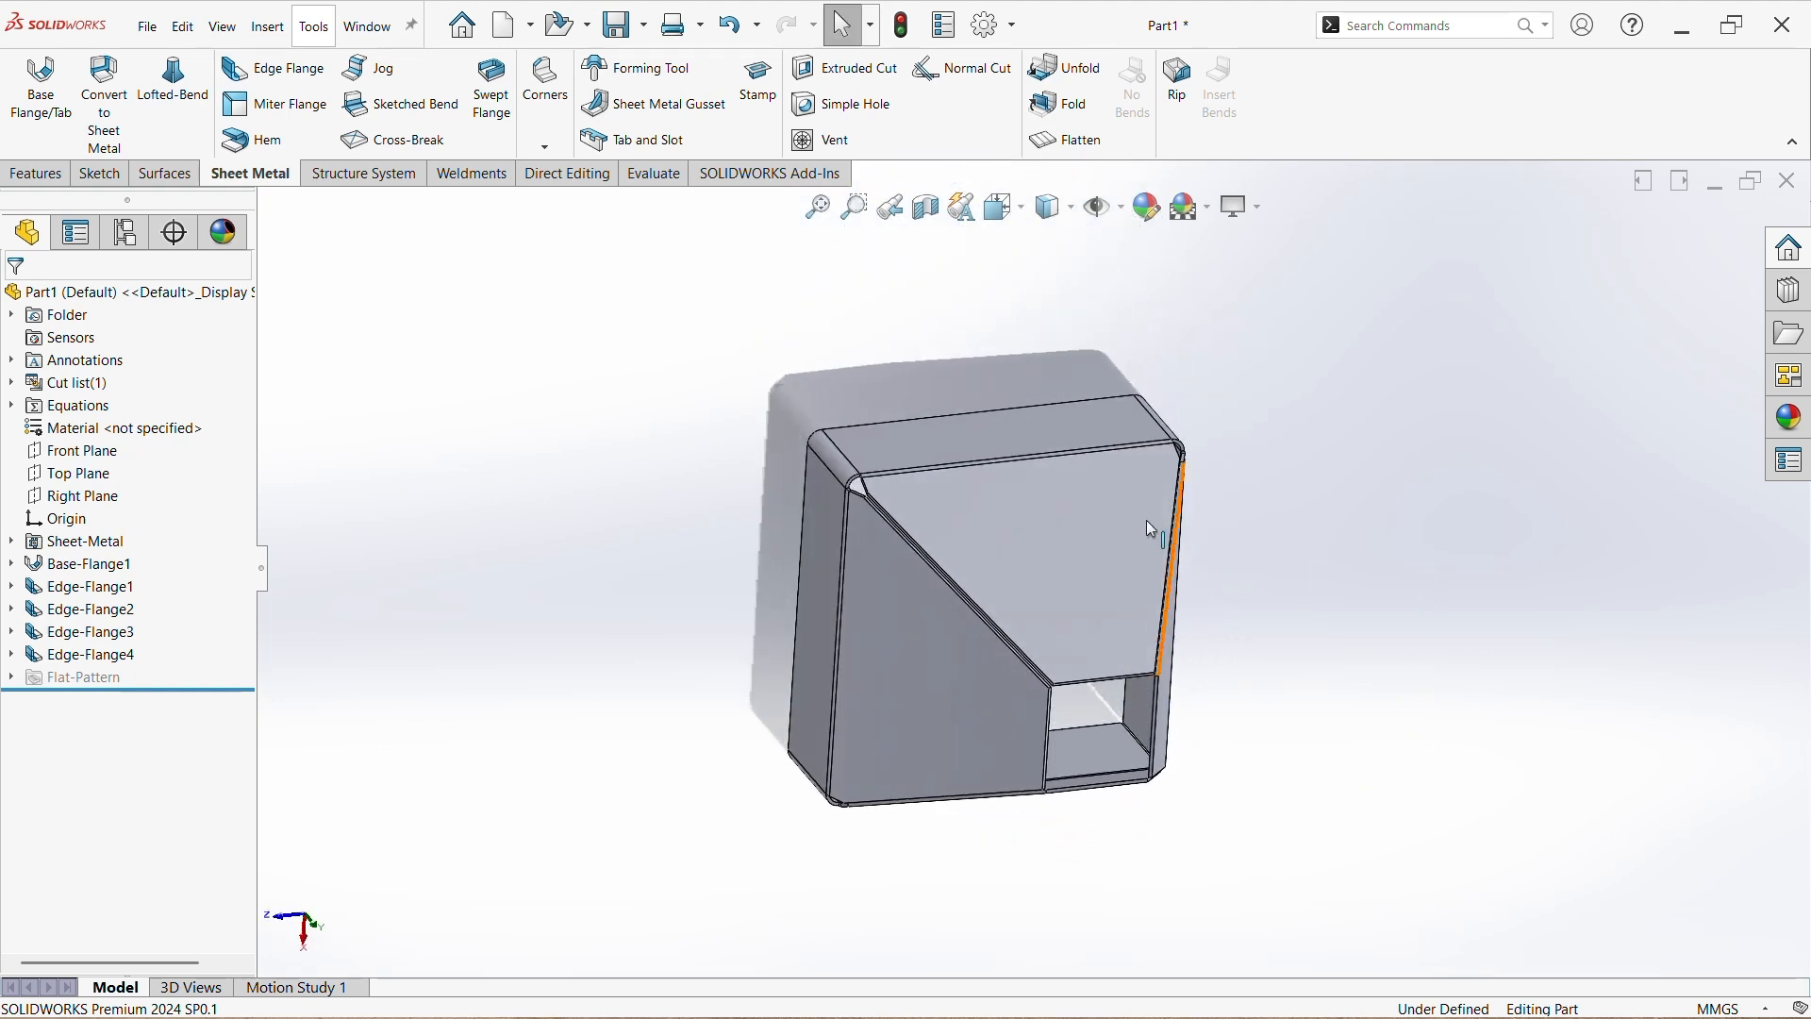
left_click(278, 68)
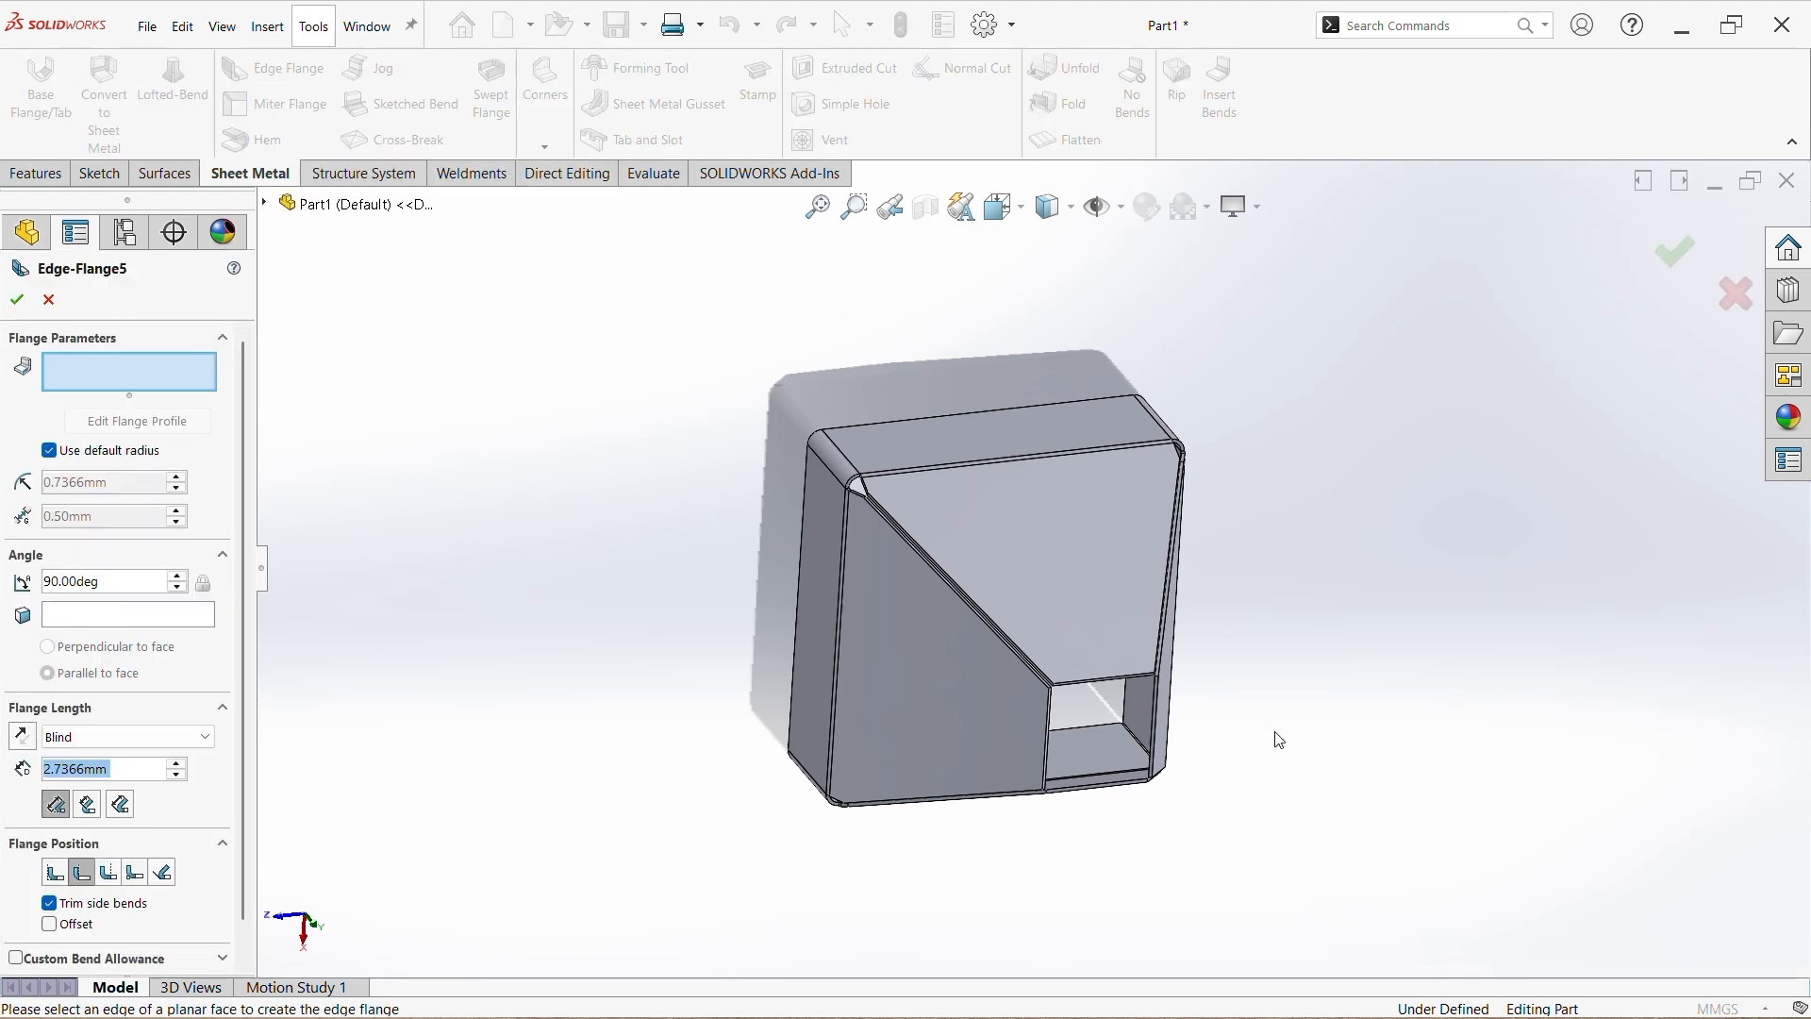
mouse_move(1279, 746)
middle_mouse_down()
mouse_move(1277, 670)
mouse_move(1254, 744)
middle_mouse_up()
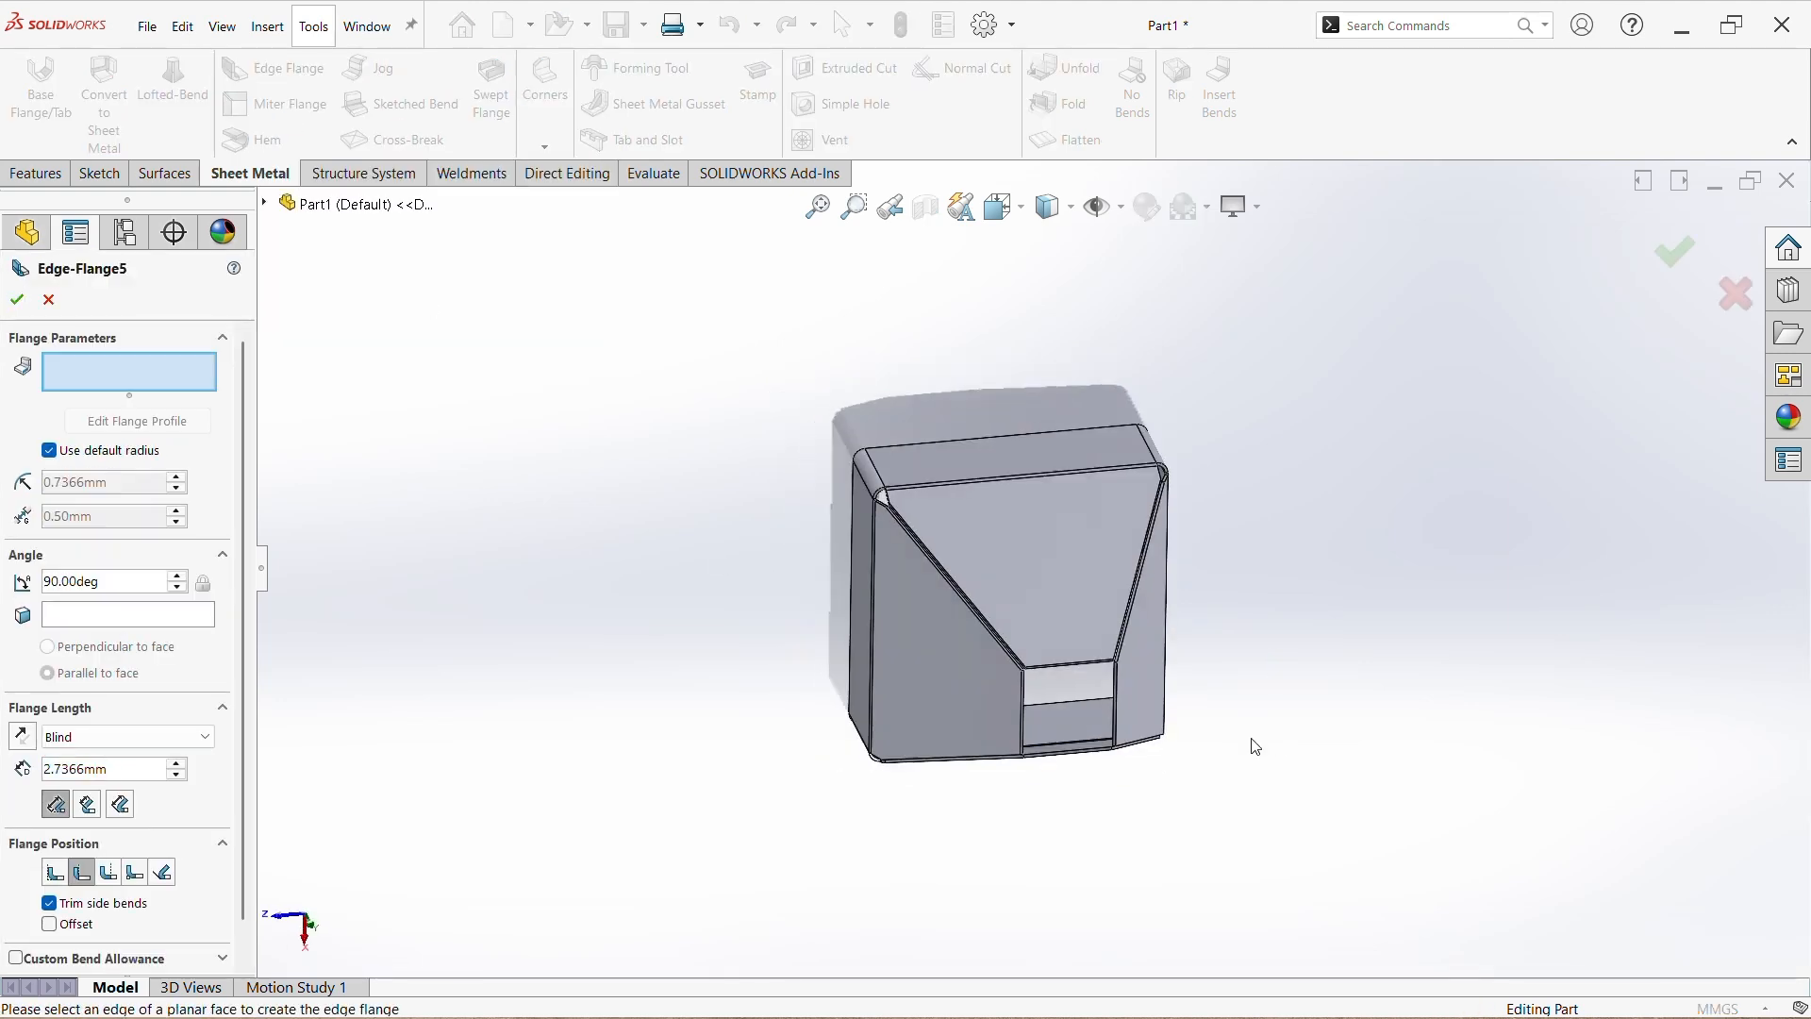
left_click(1117, 692)
left_click(1184, 688)
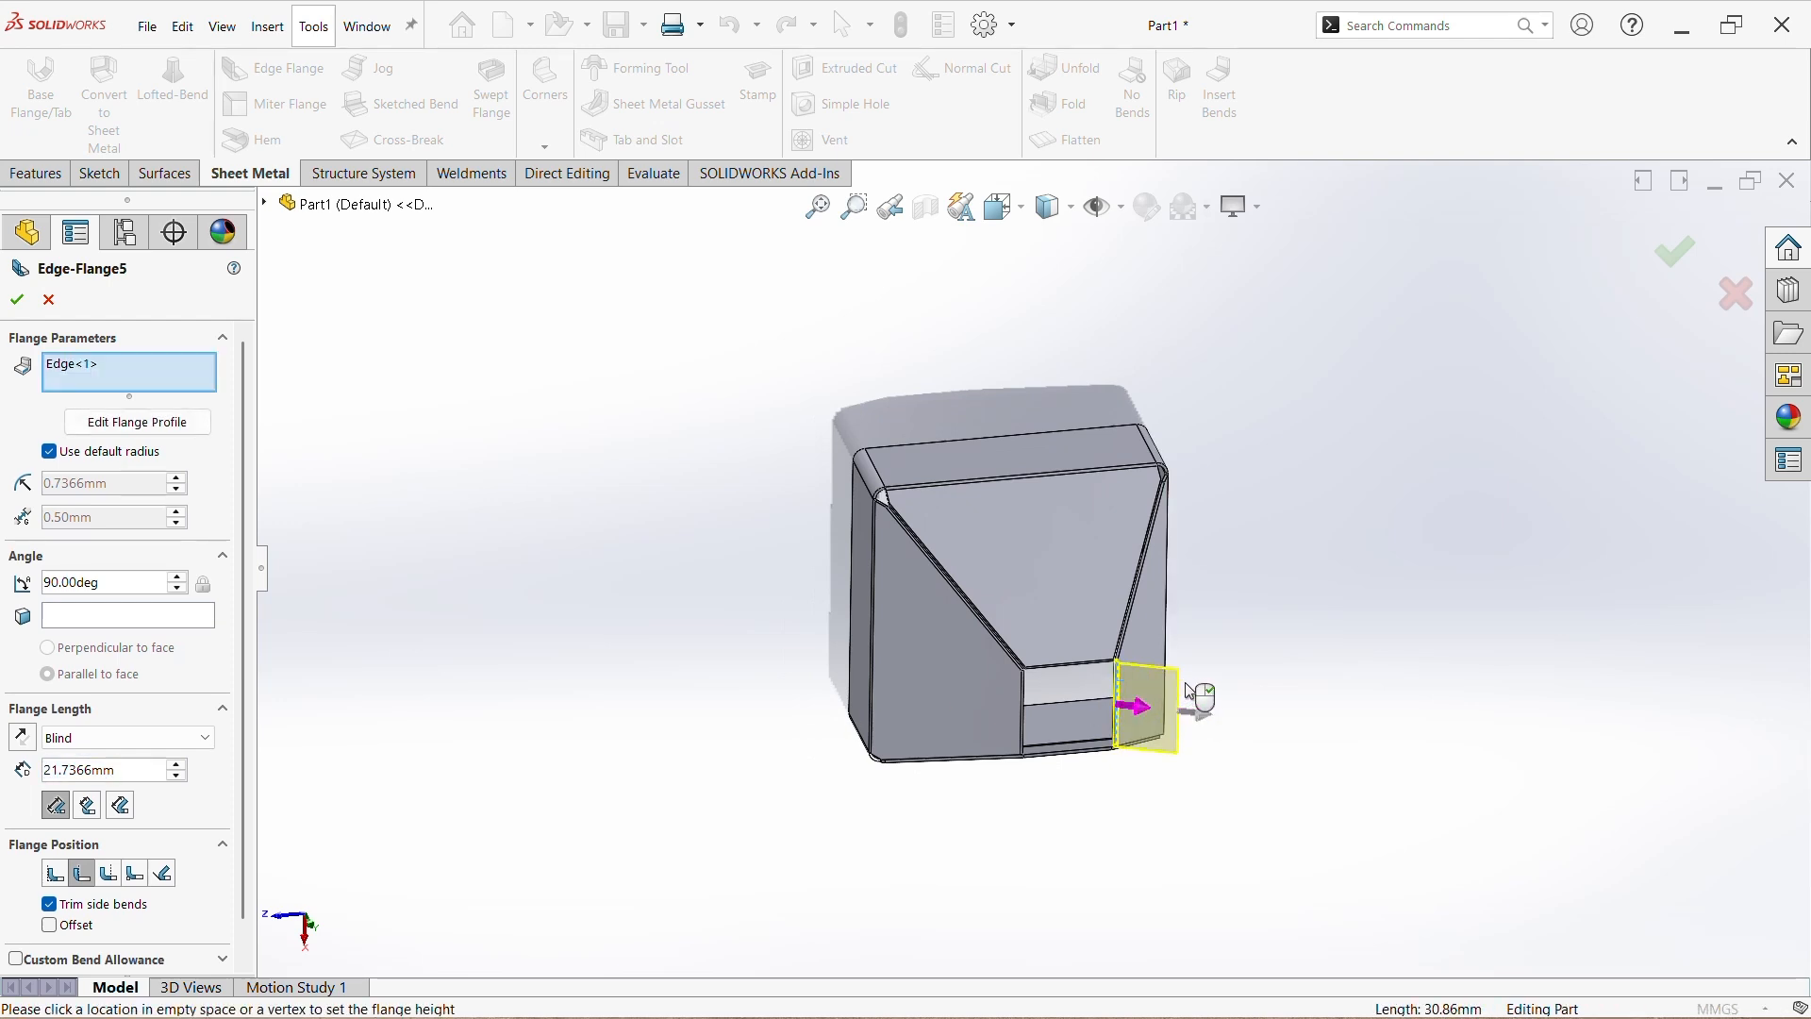
left_click(1061, 664)
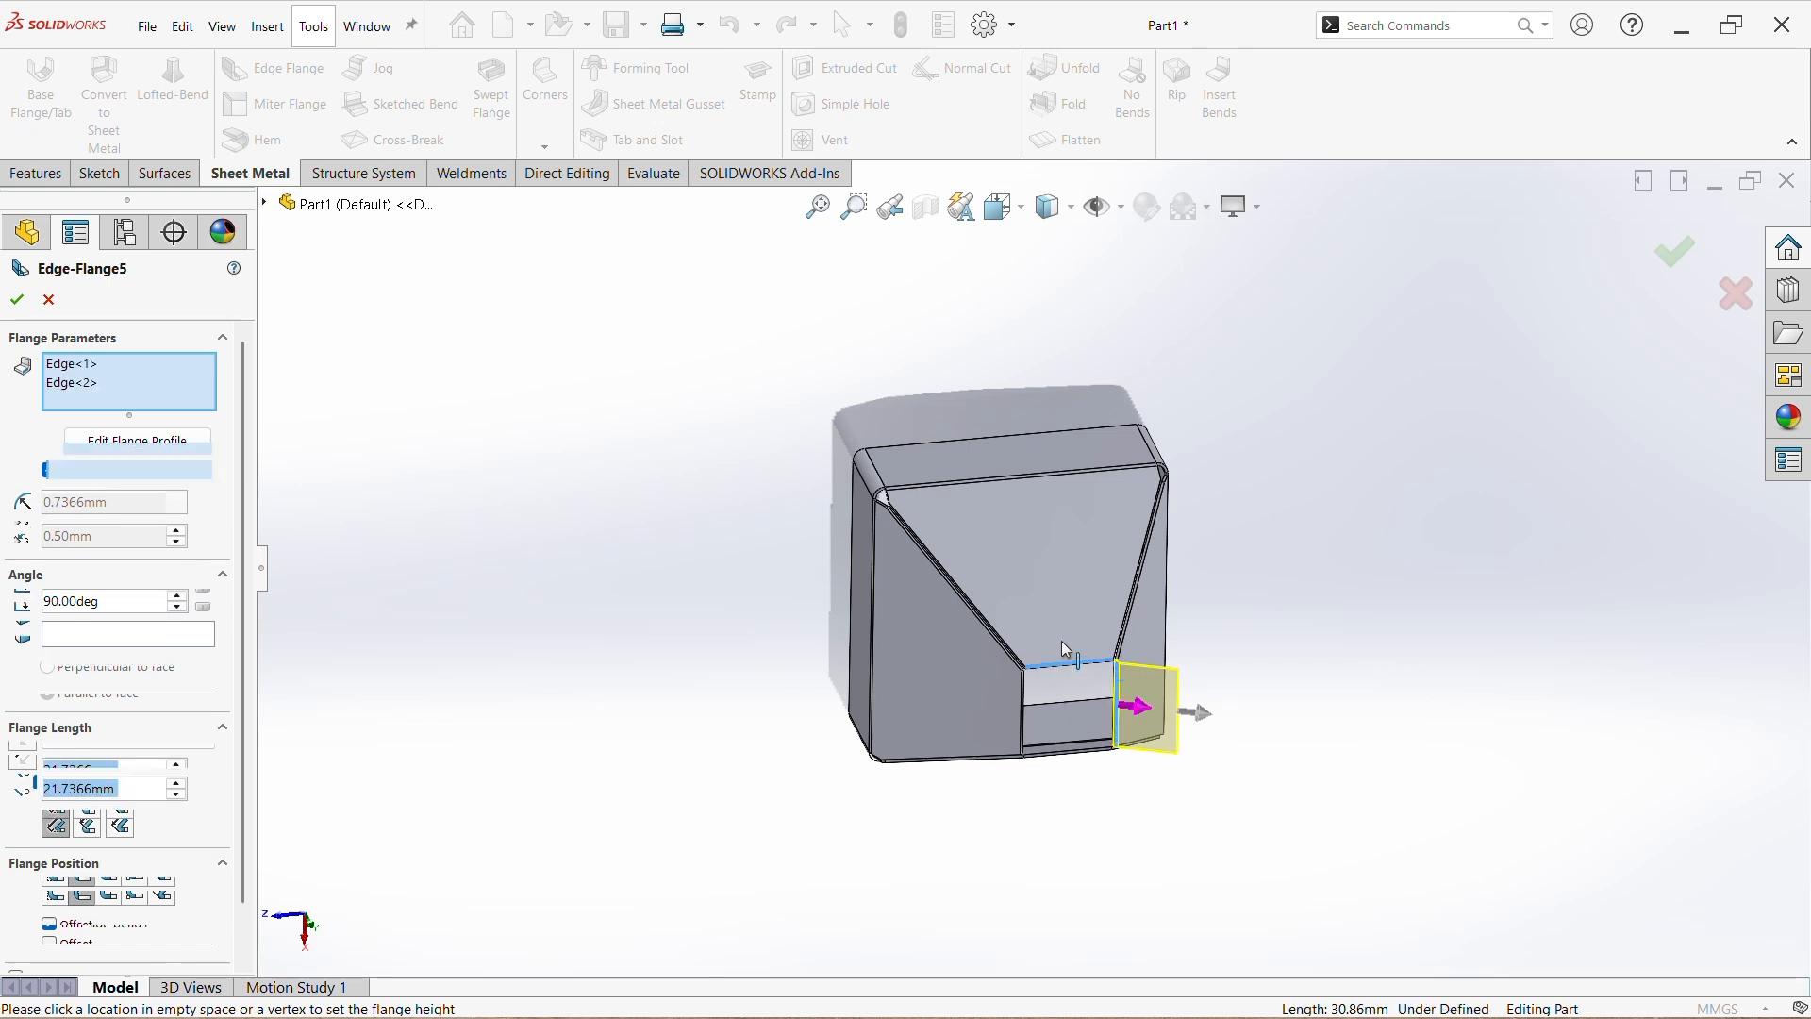
left_click(1026, 716)
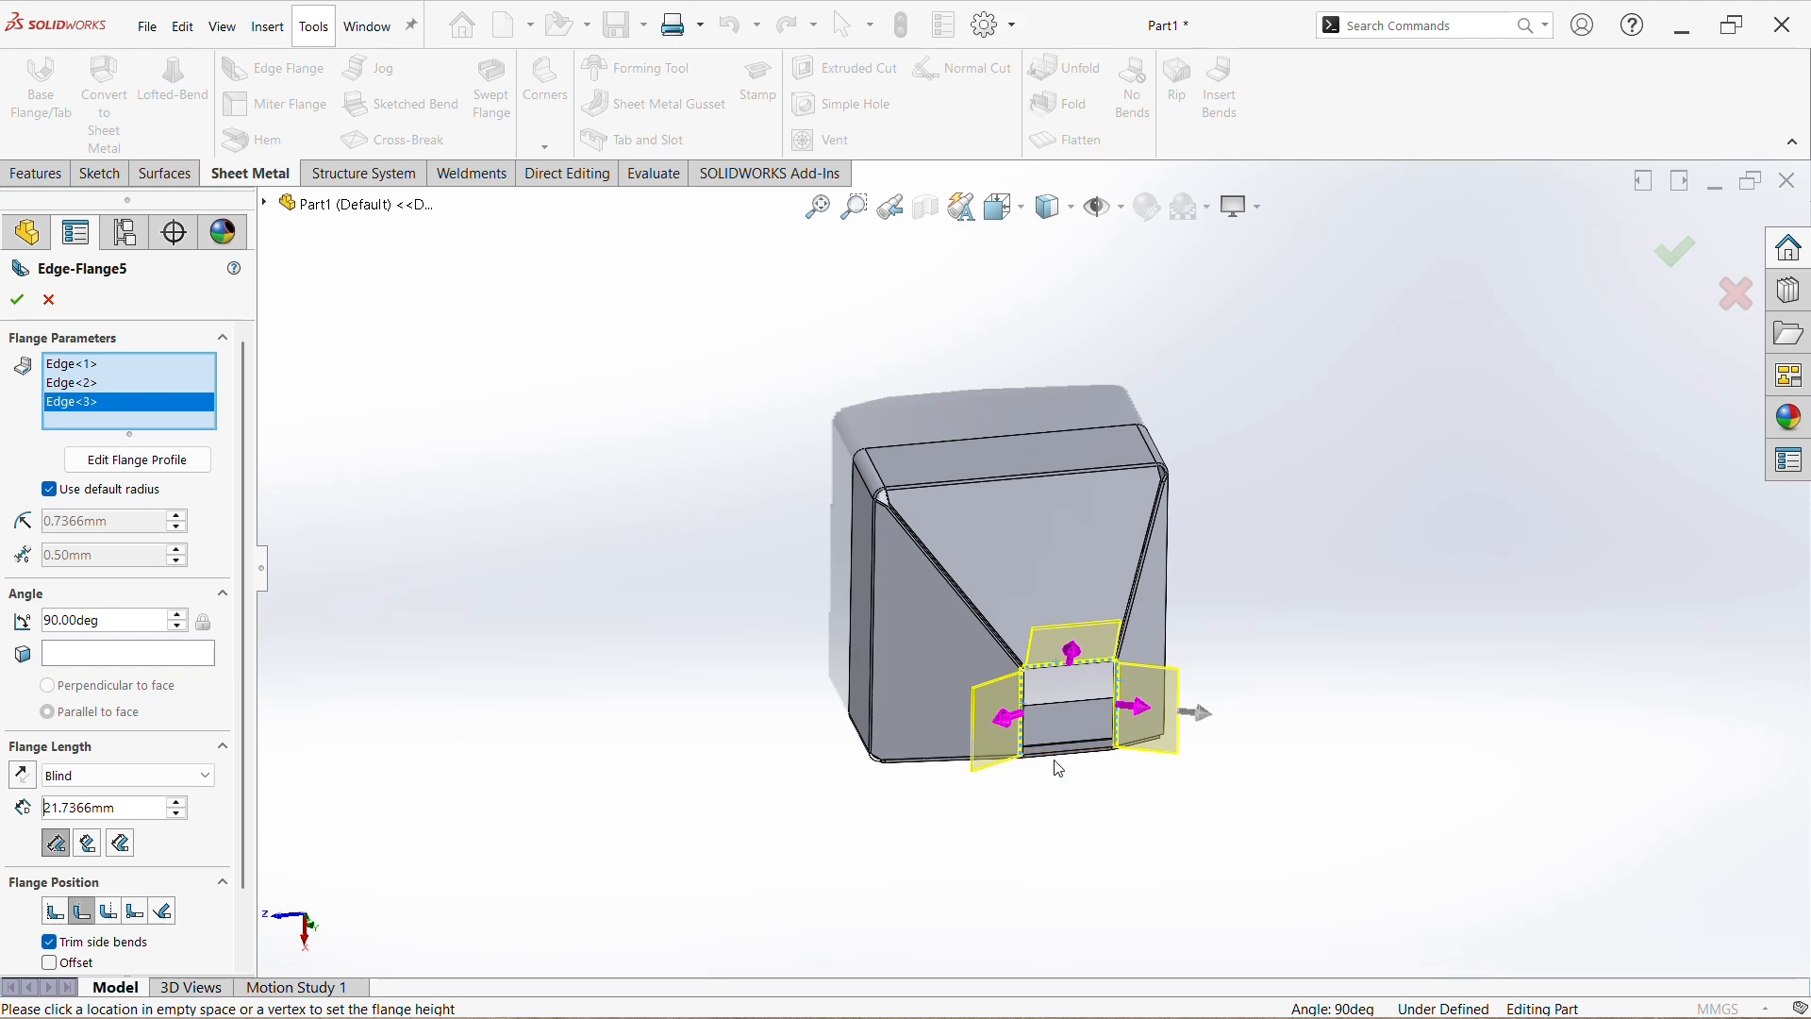
scroll(1058, 769, "down", 5)
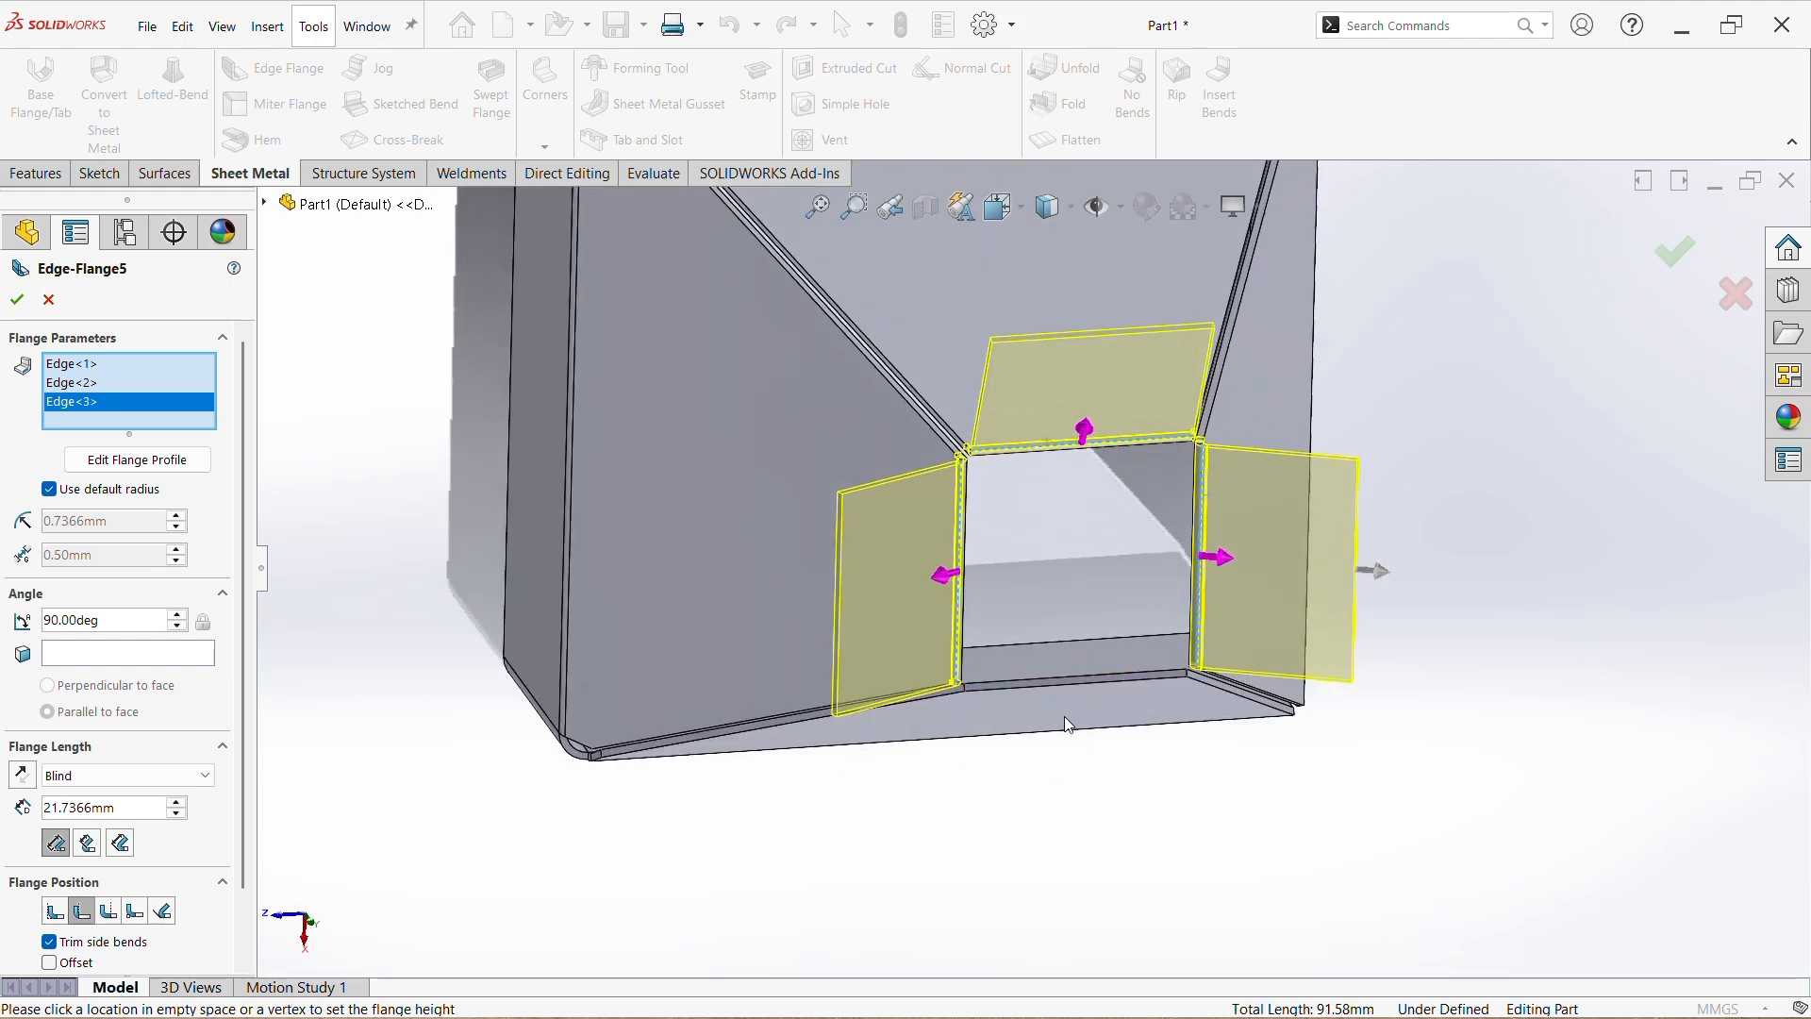
left_click(1062, 683)
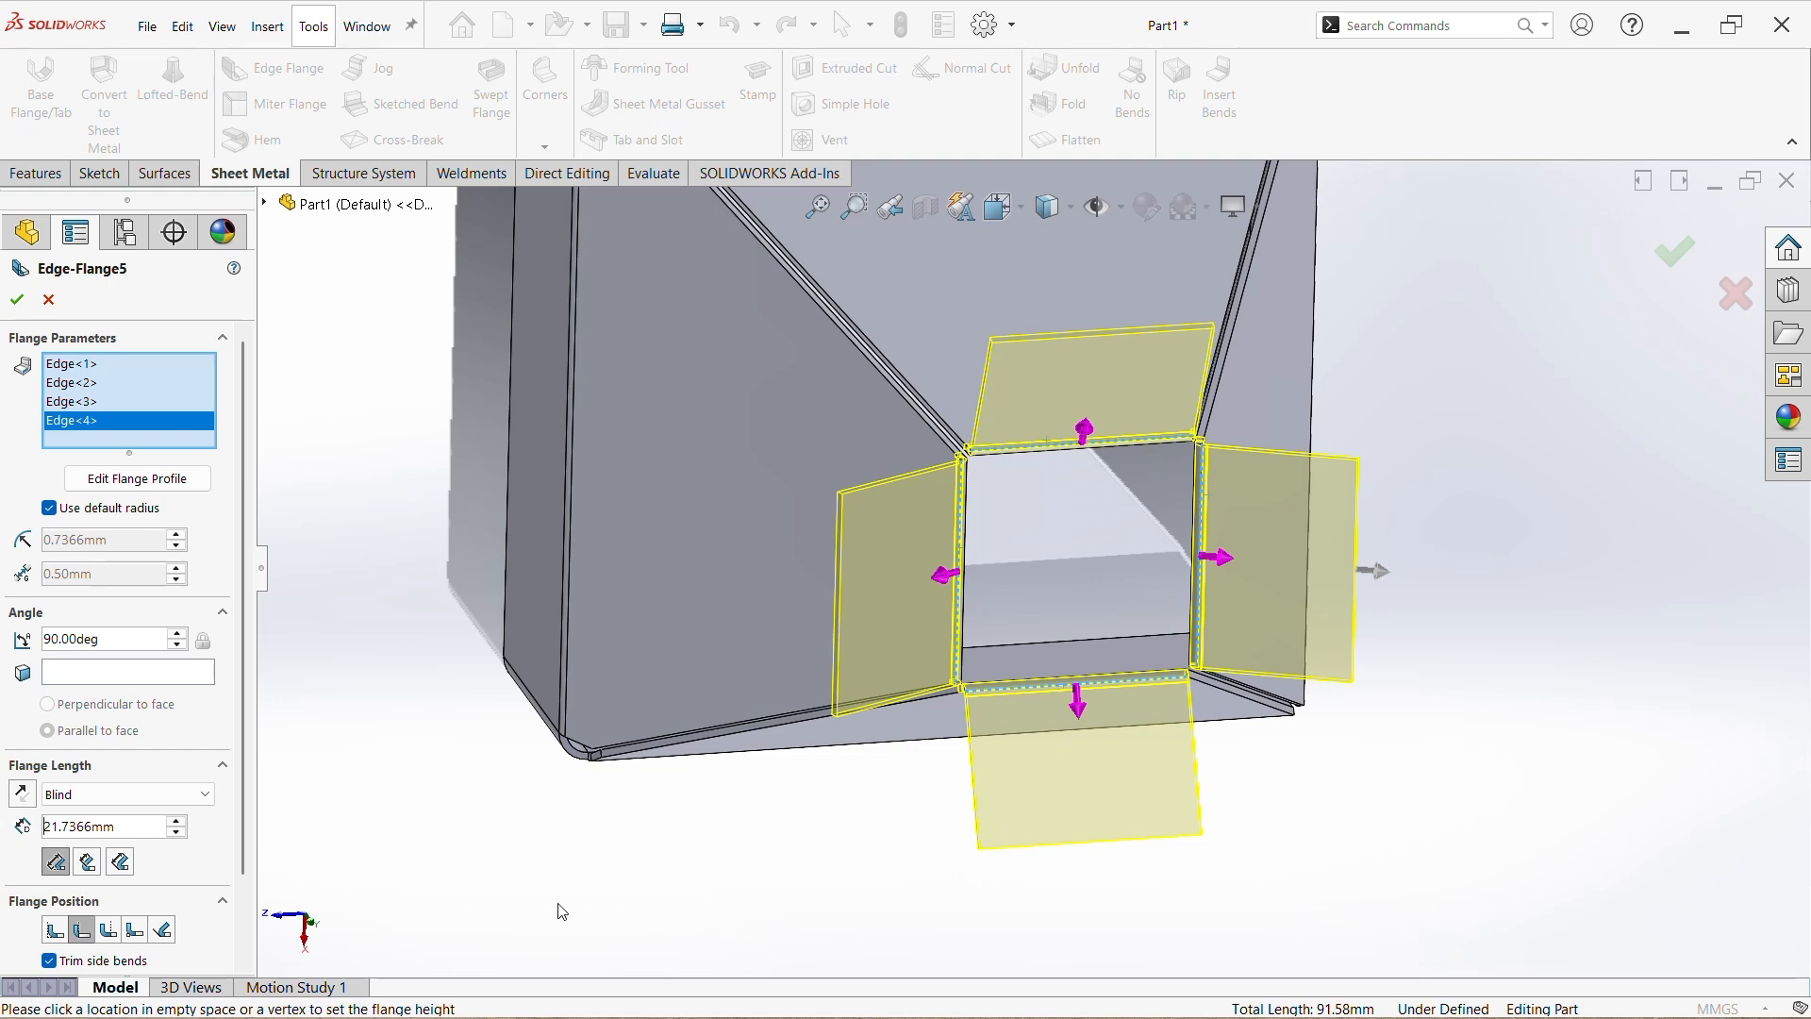
- Set the outlet flanges' length to 25 mm and their angle to 25 degrees
double_click(106, 827)
type("25")
key("Return")
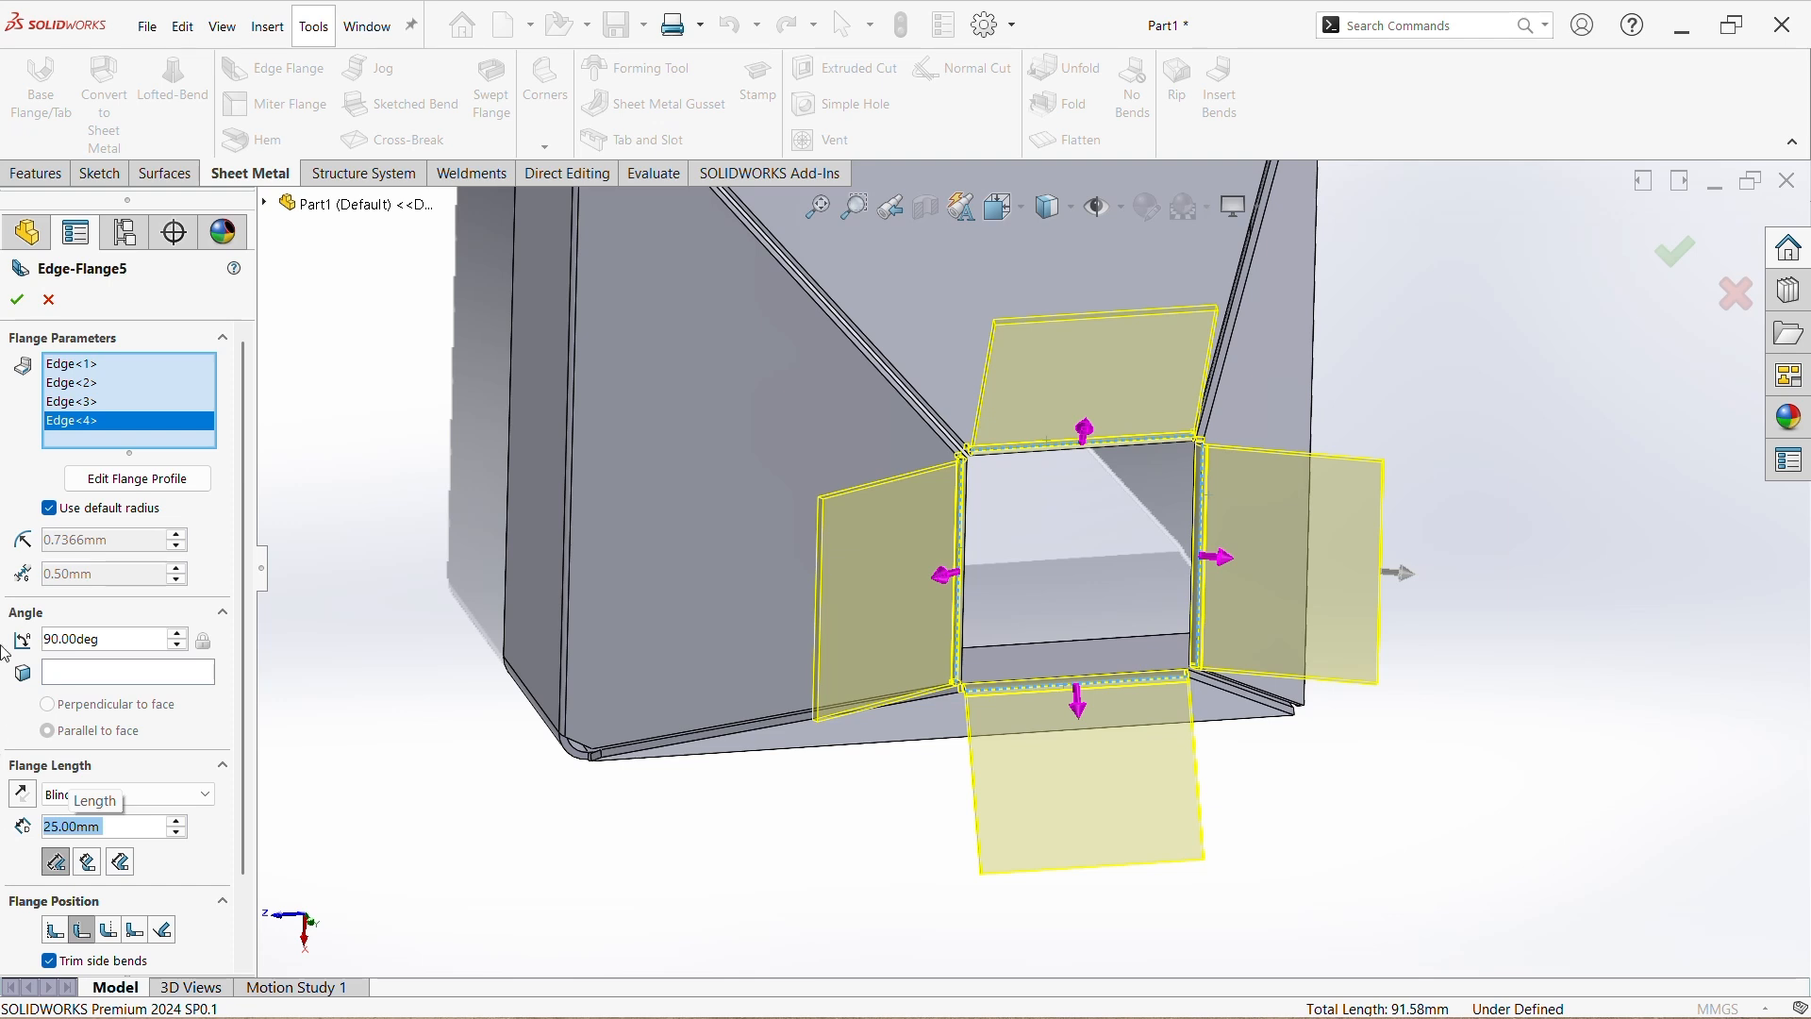
left_click_drag(129, 638, 52, 635)
type("25")
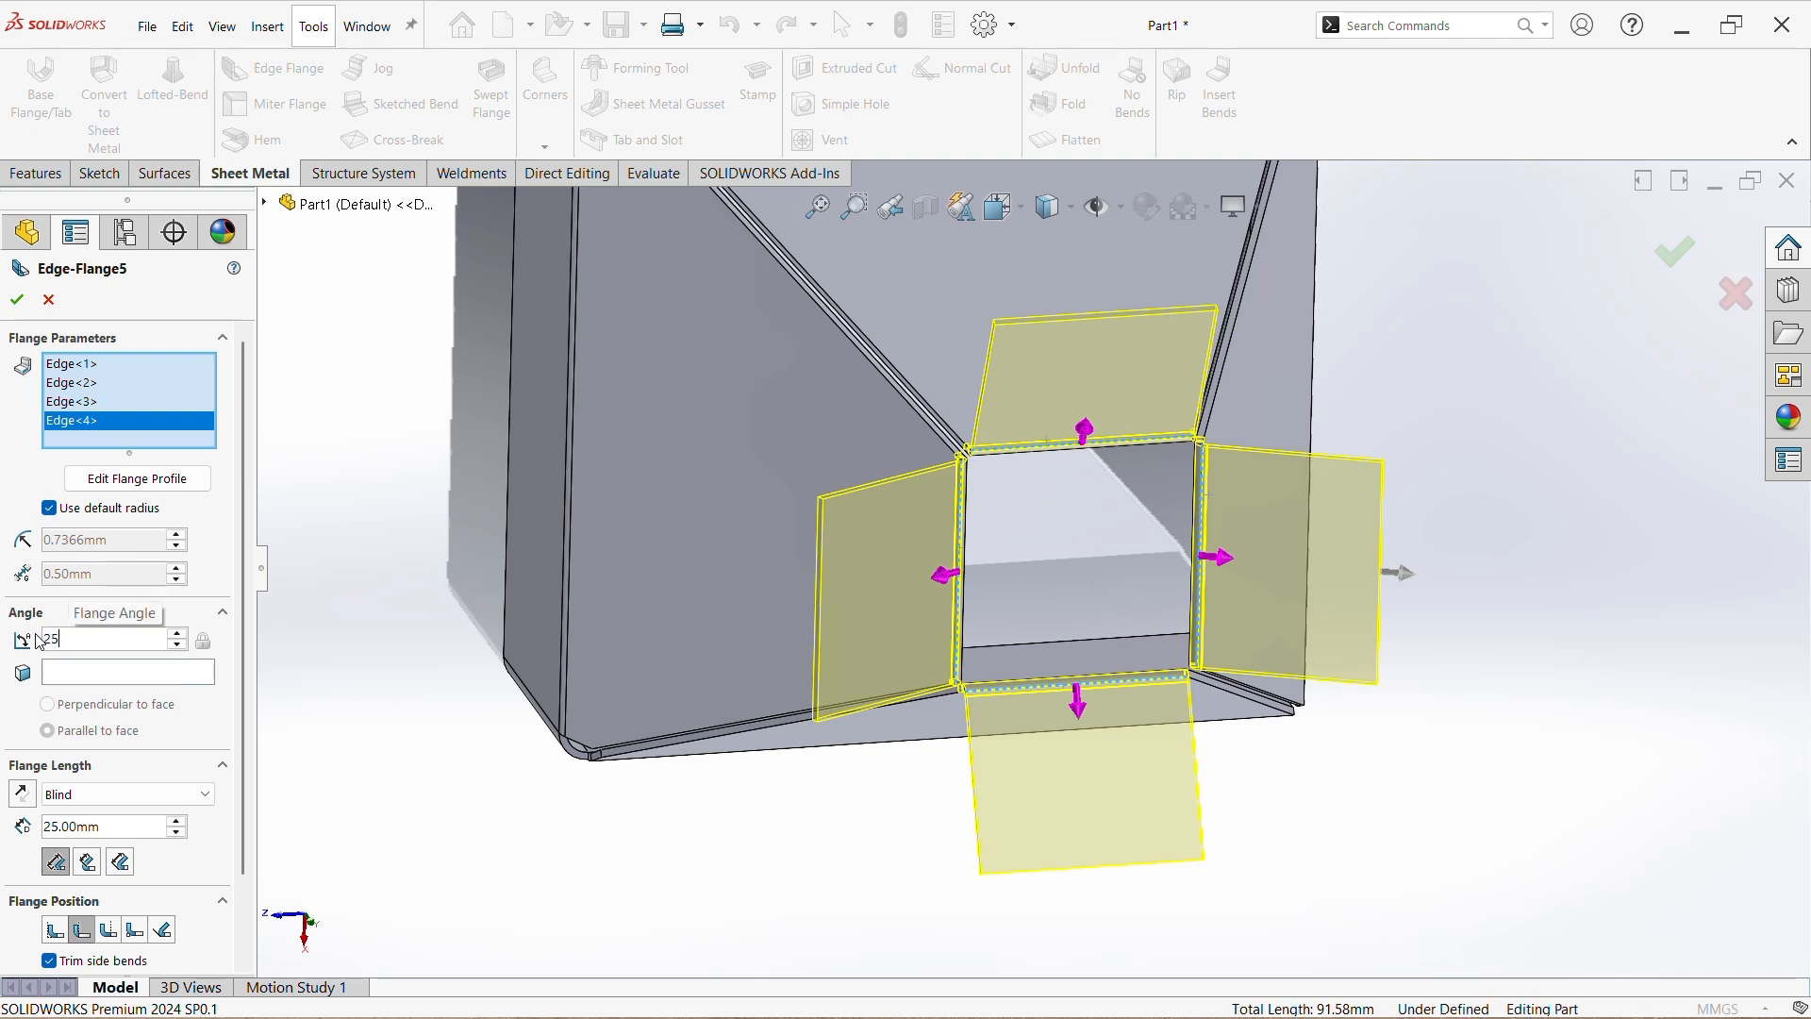
key("Return")
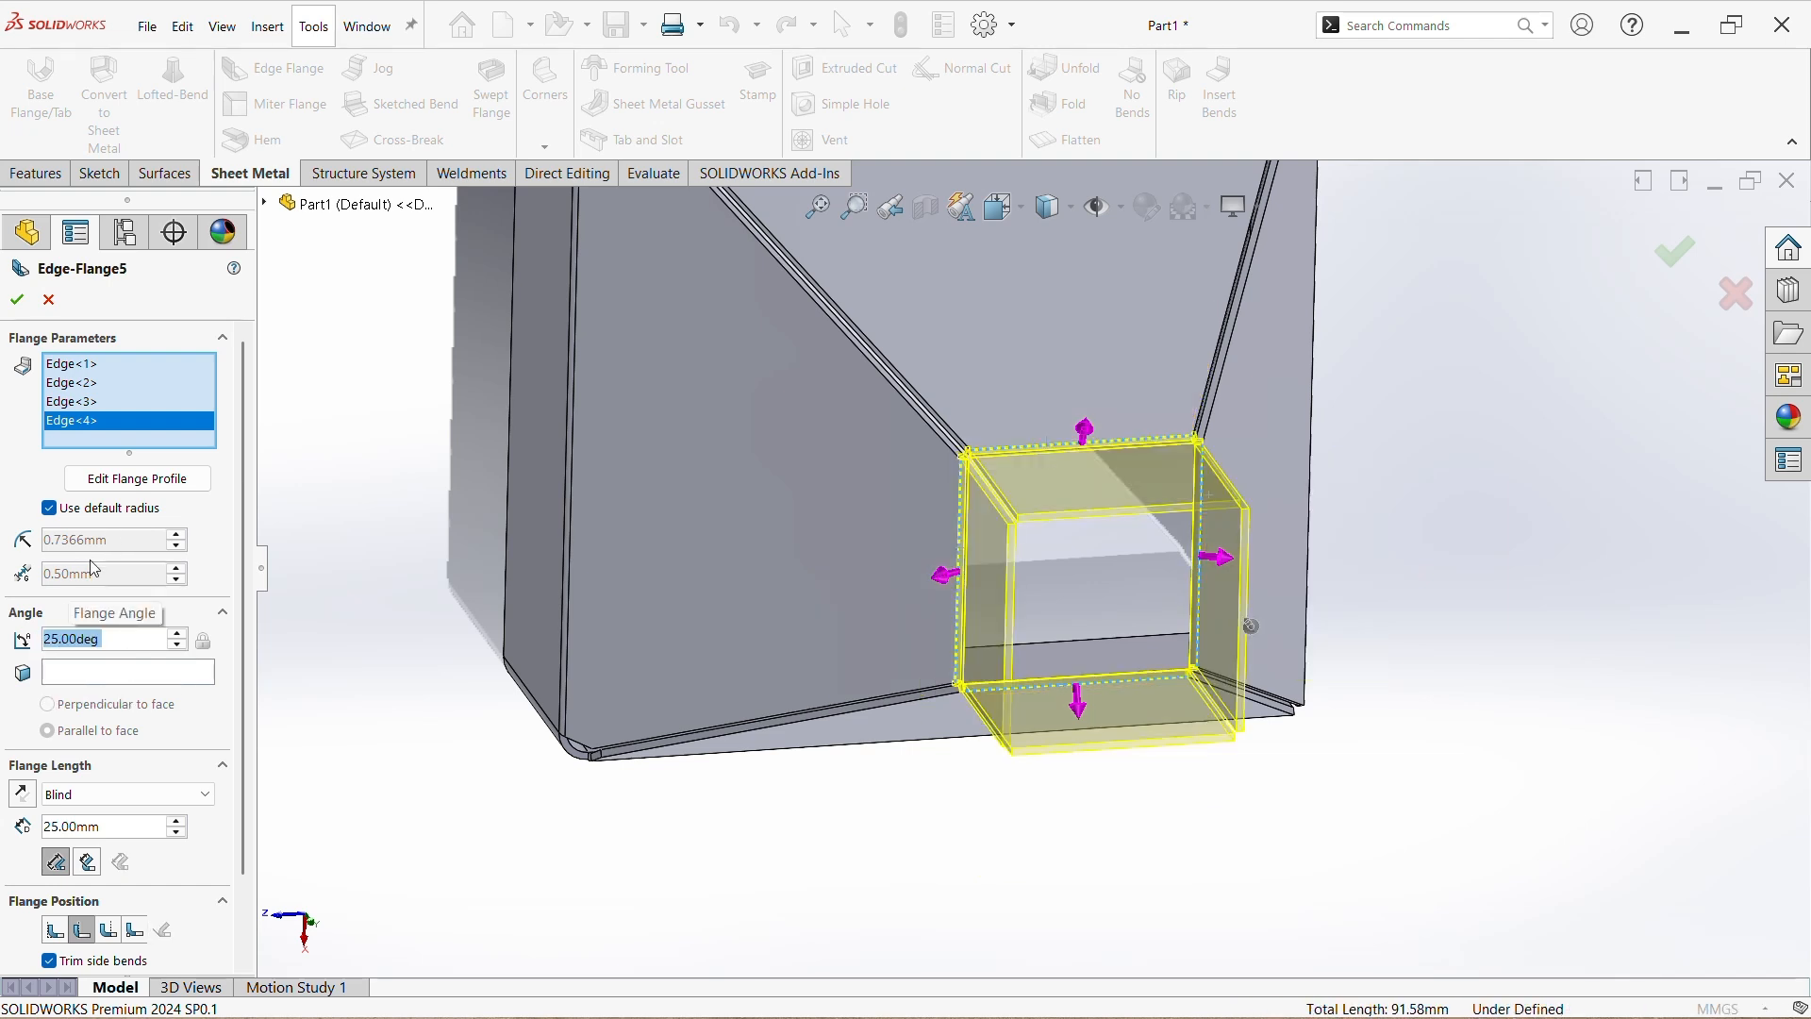
- Override the default bend radius of the outlet flanges with 3 mm
left_click(49, 508)
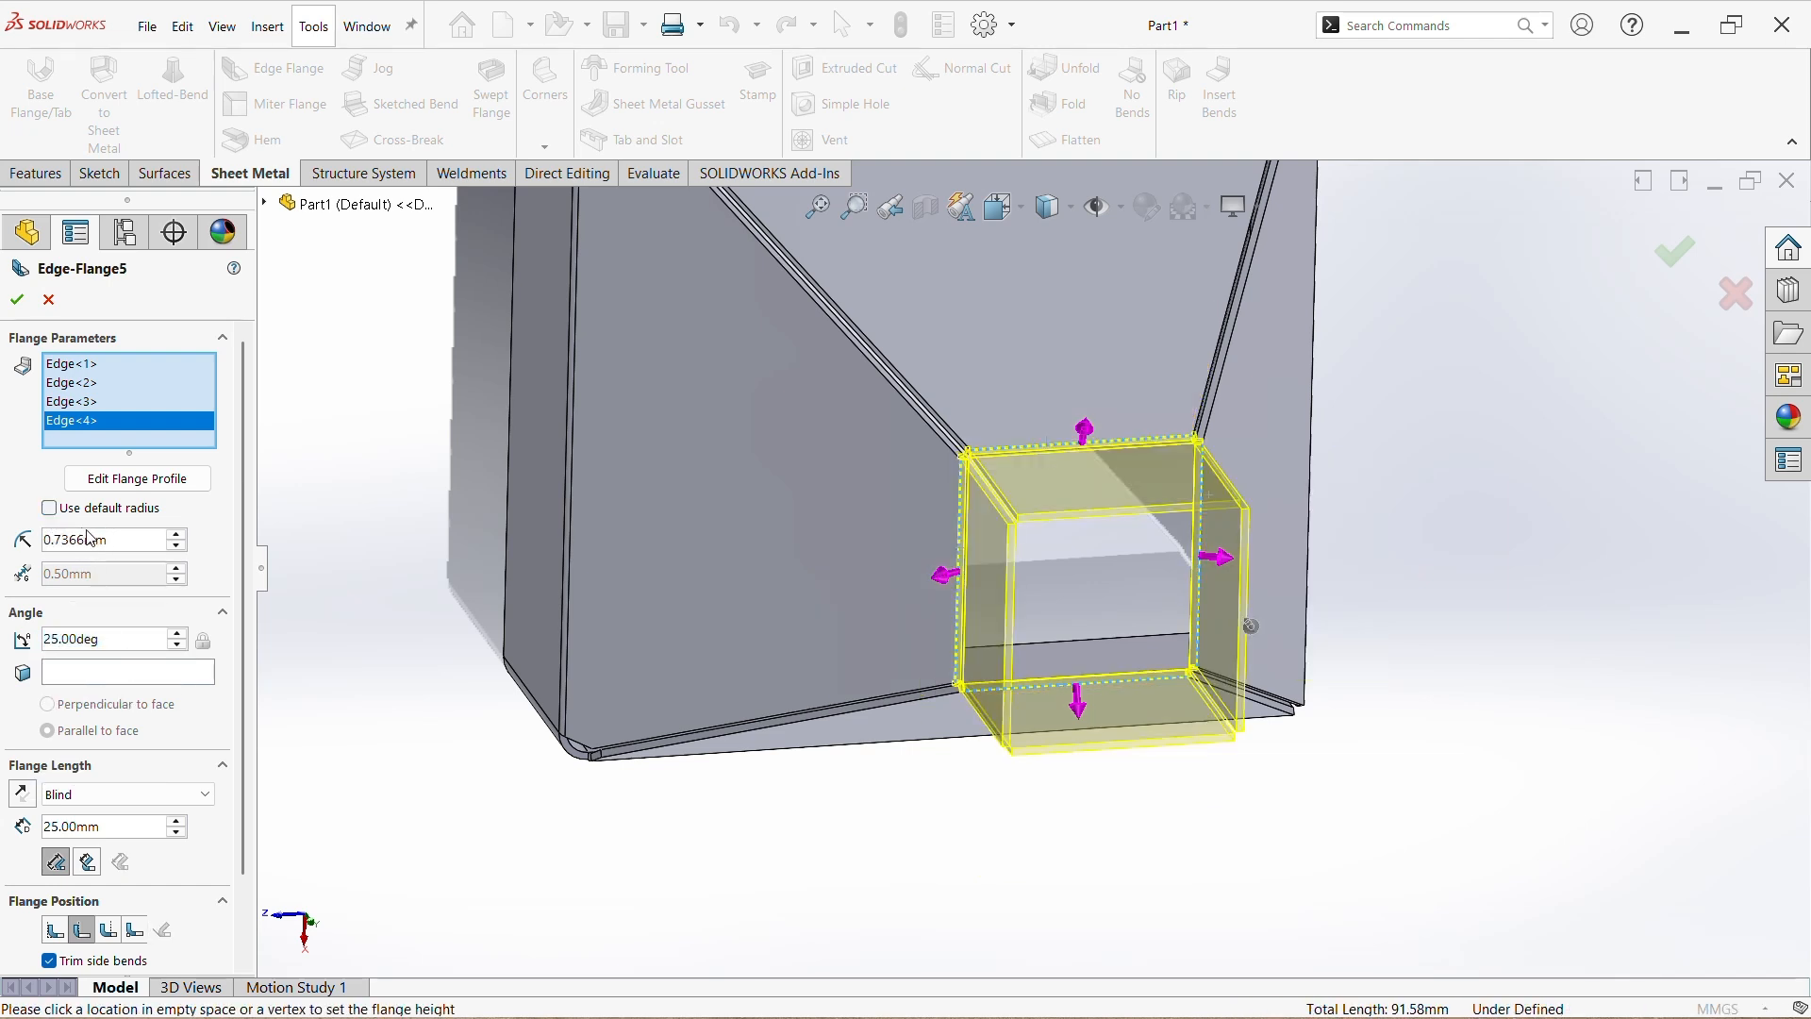
left_click_drag(121, 538, 33, 546)
type("3")
key("Return")
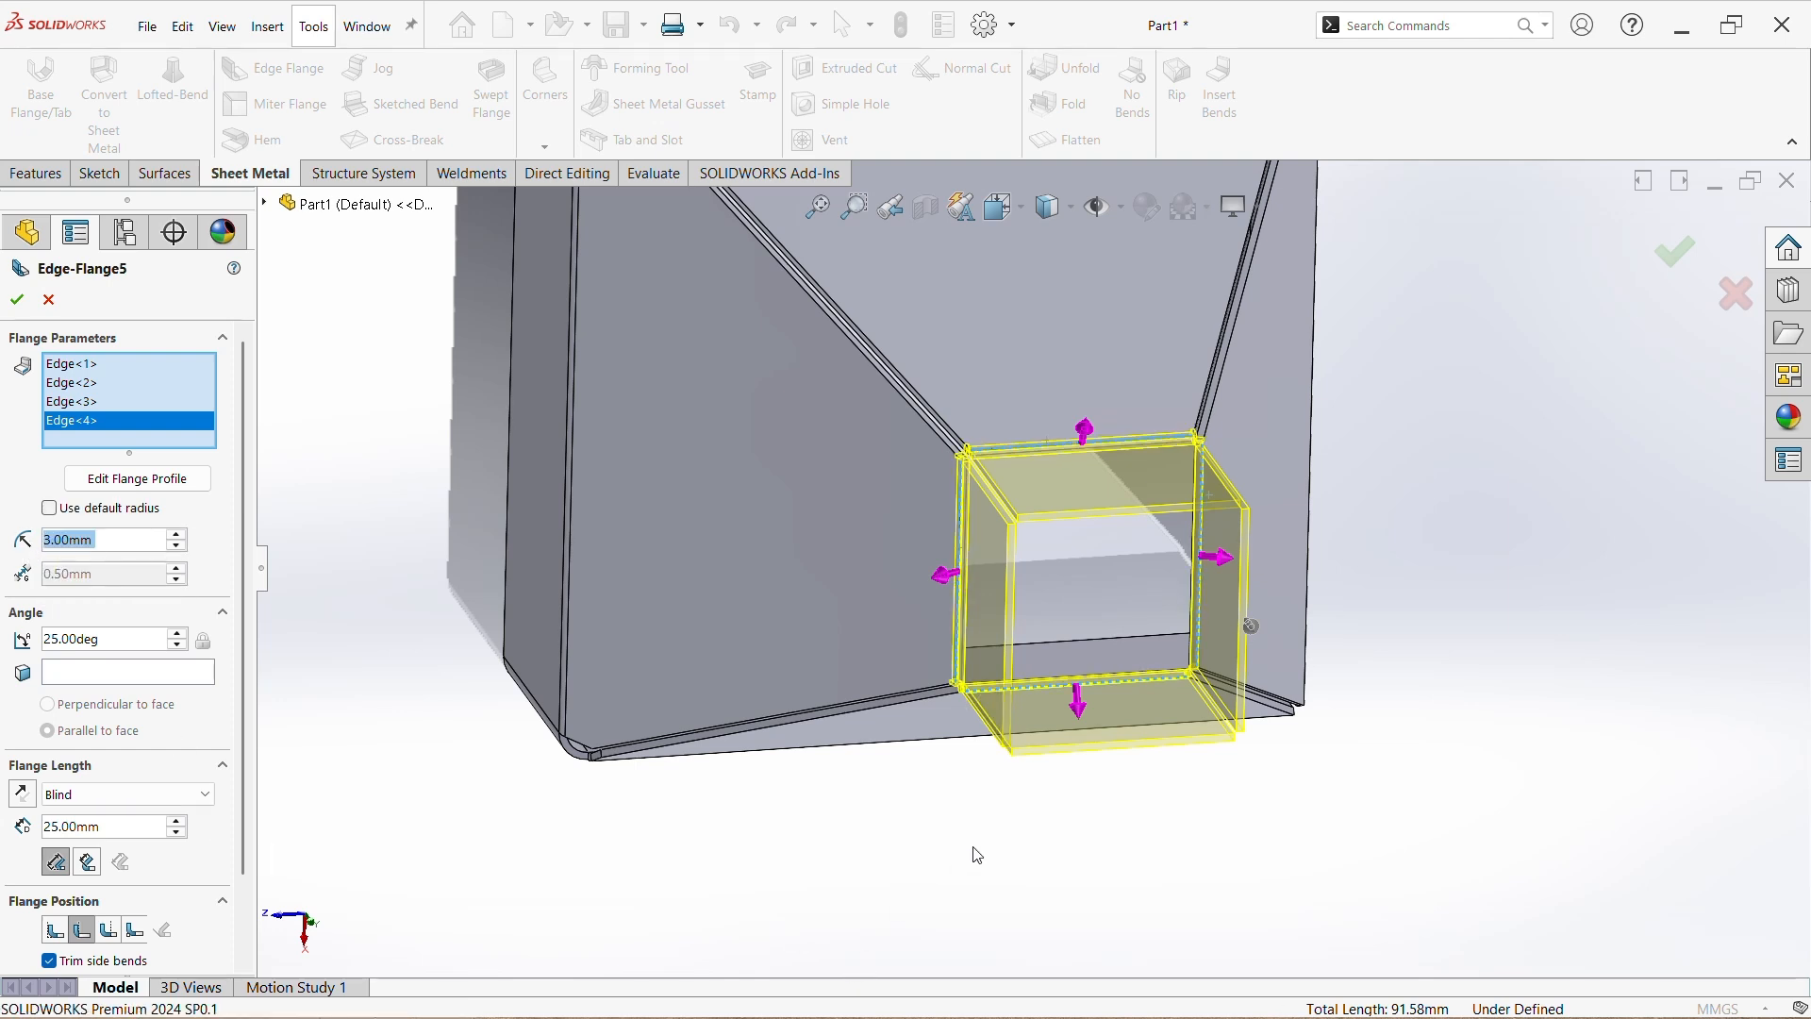
- Check the corner preview where the outlet flanges meet the tapered walls, and accept the edge flange
scroll(977, 855, "up", 1)
middle_click_drag(1069, 855, 1075, 679)
scroll(1054, 377, "down", 3)
middle_click_drag(1019, 462, 1123, 716)
scroll(875, 490, "down", 8)
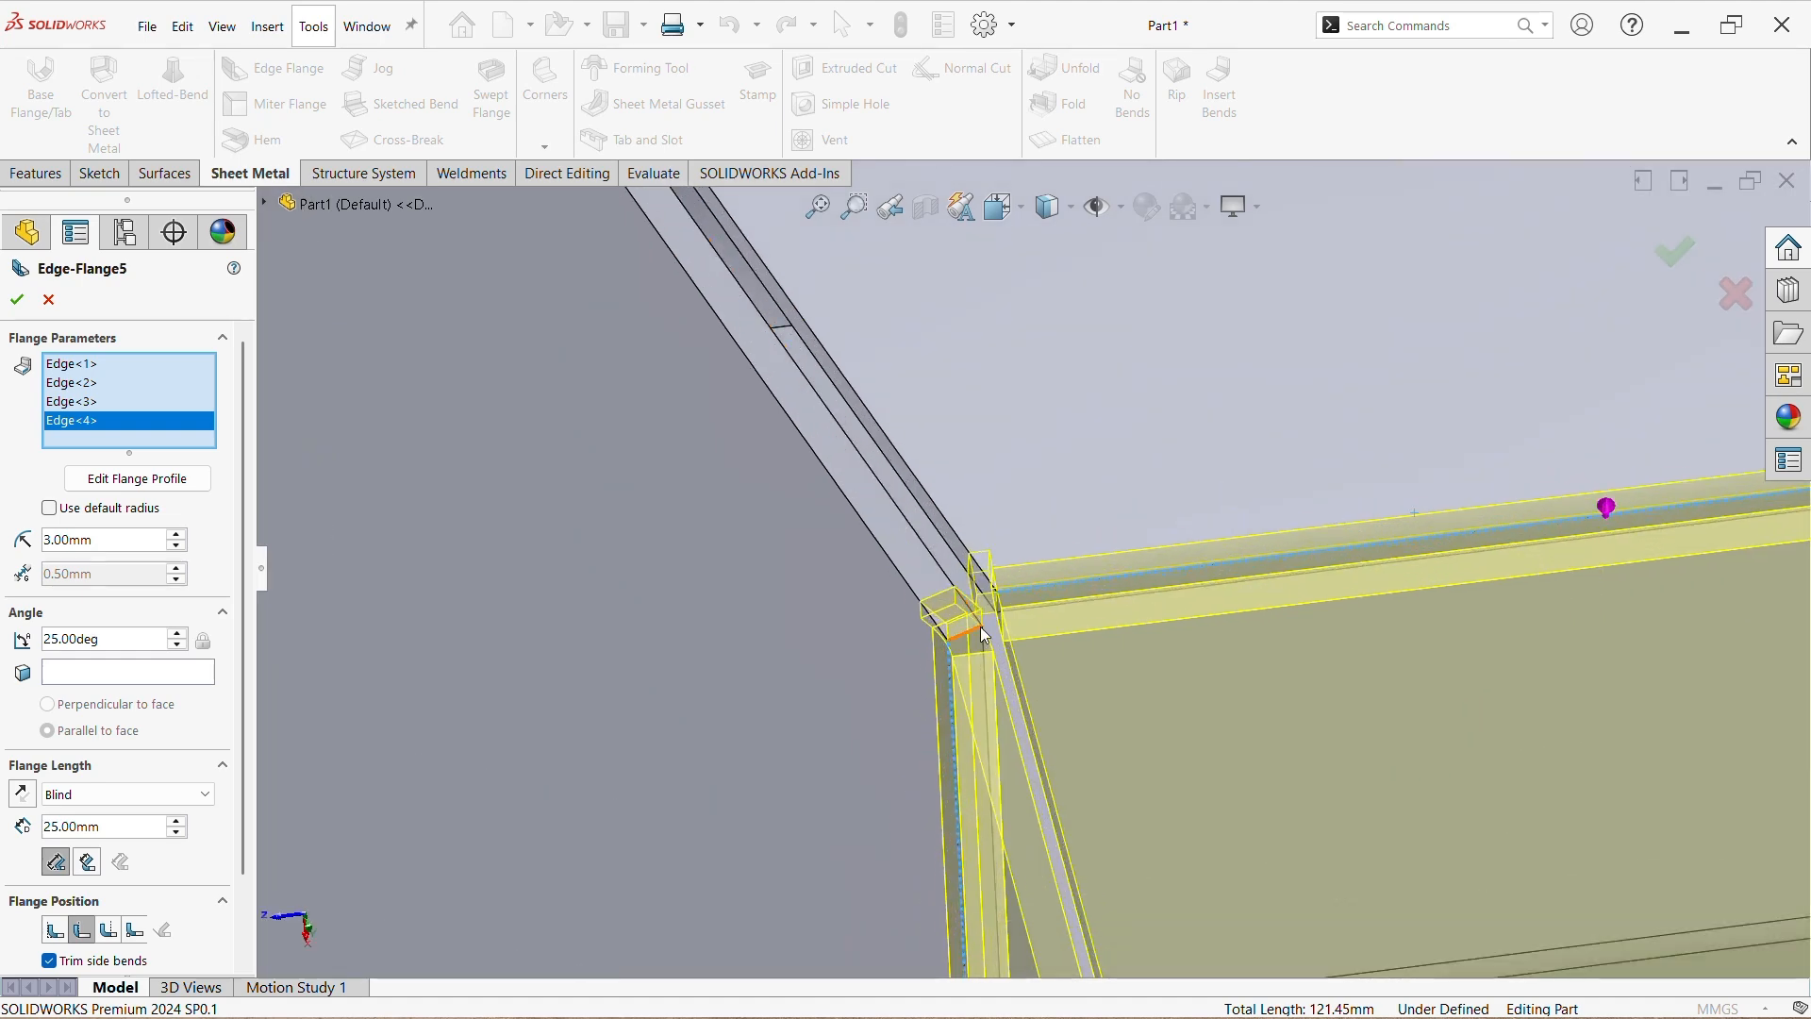
middle_click_drag(998, 683, 1128, 597)
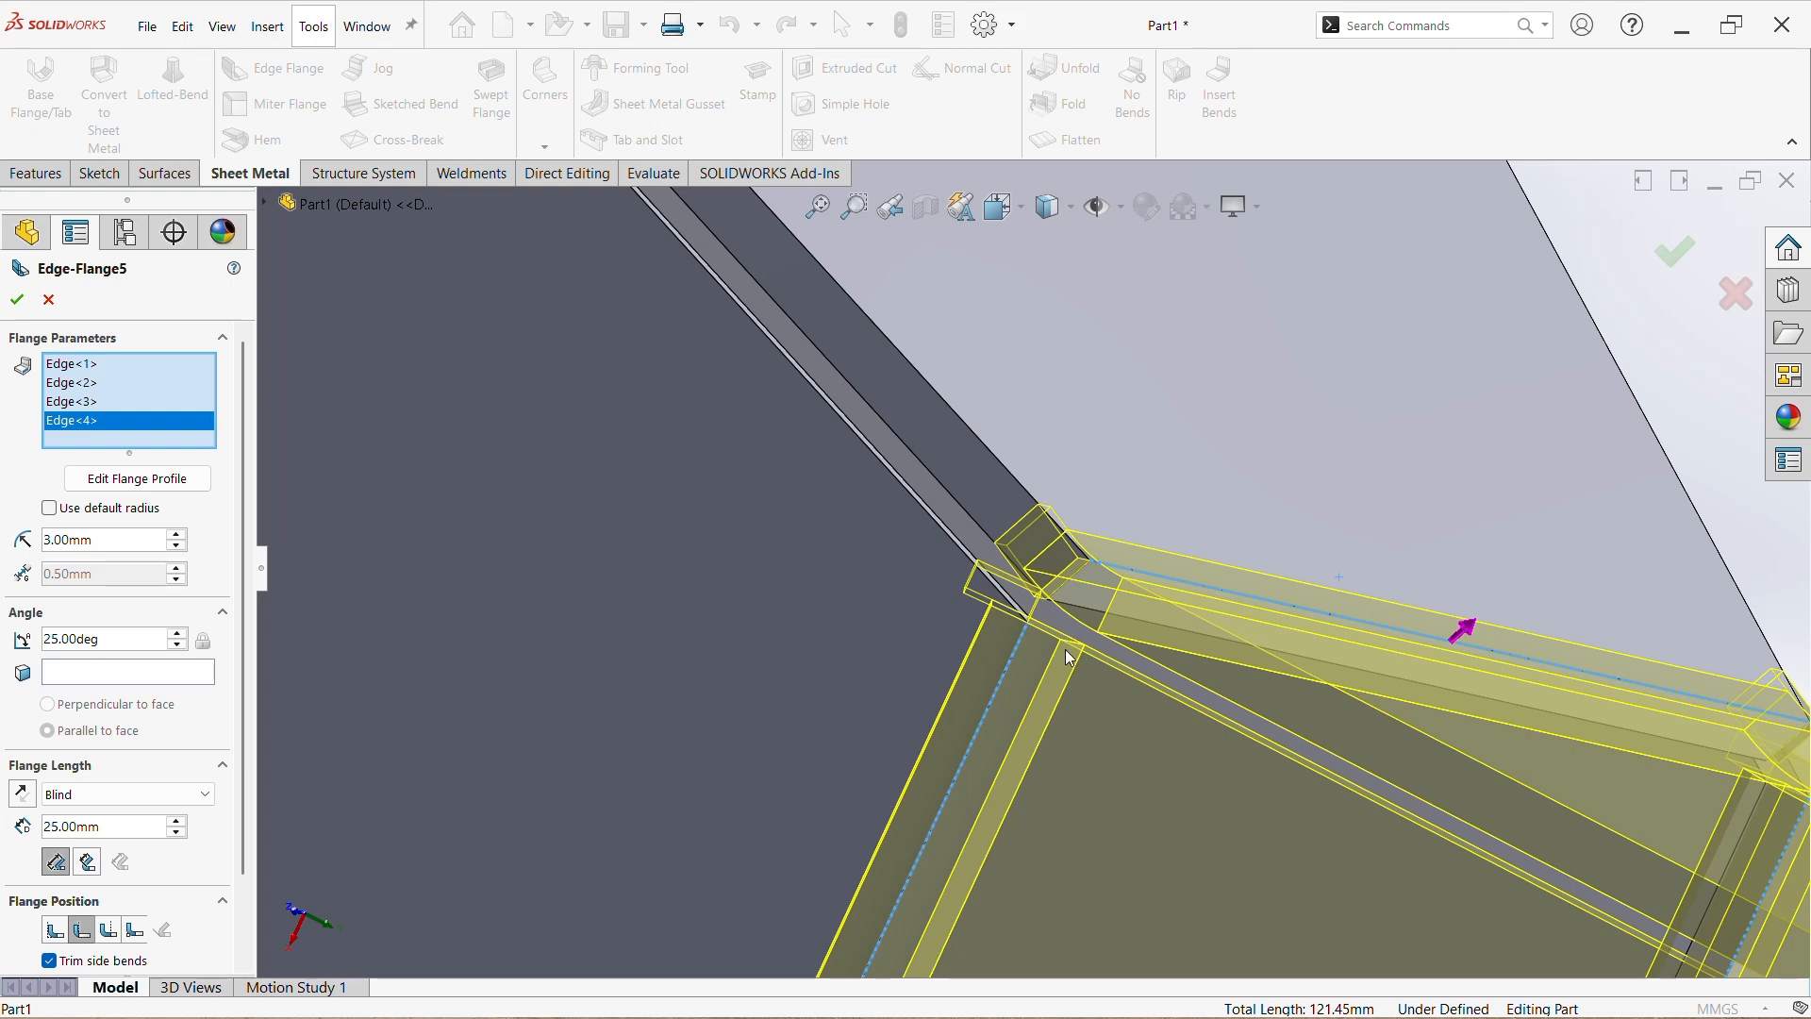
scroll(1069, 657, "up", 3)
middle_click_drag(1071, 675, 951, 764)
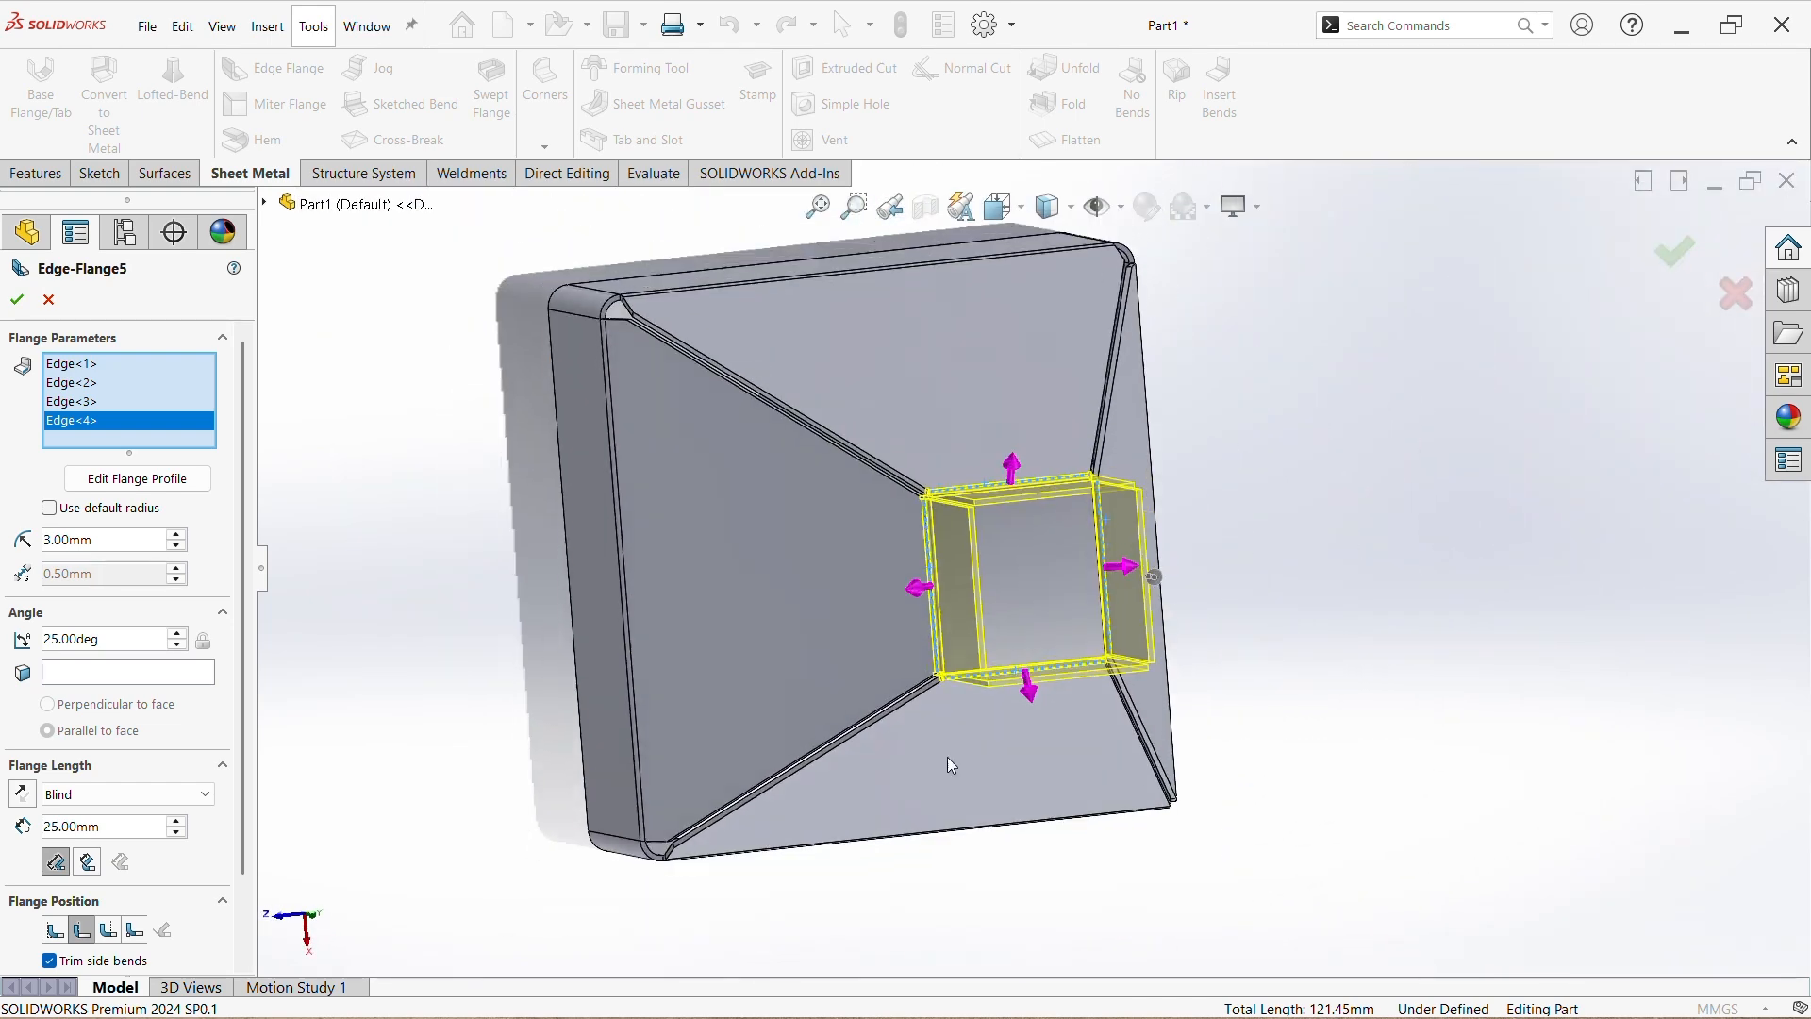
scroll(242, 868, "down", 3)
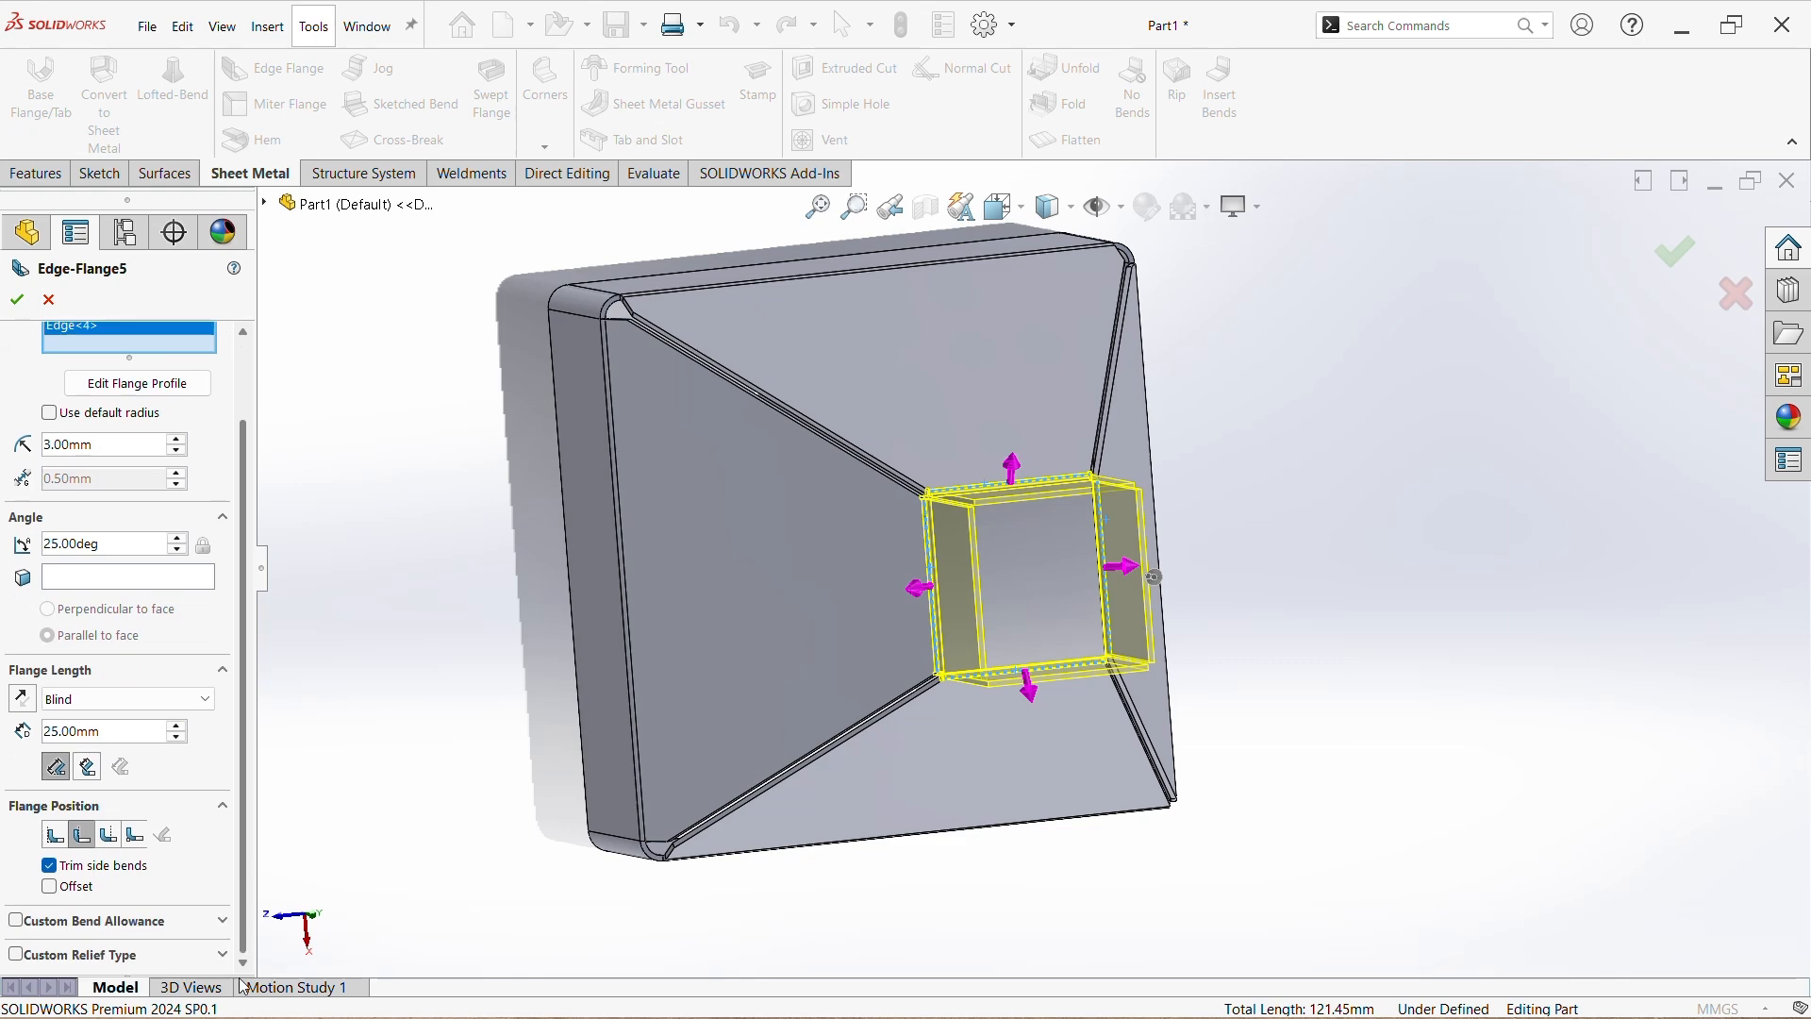
scroll(243, 848, "up", 3)
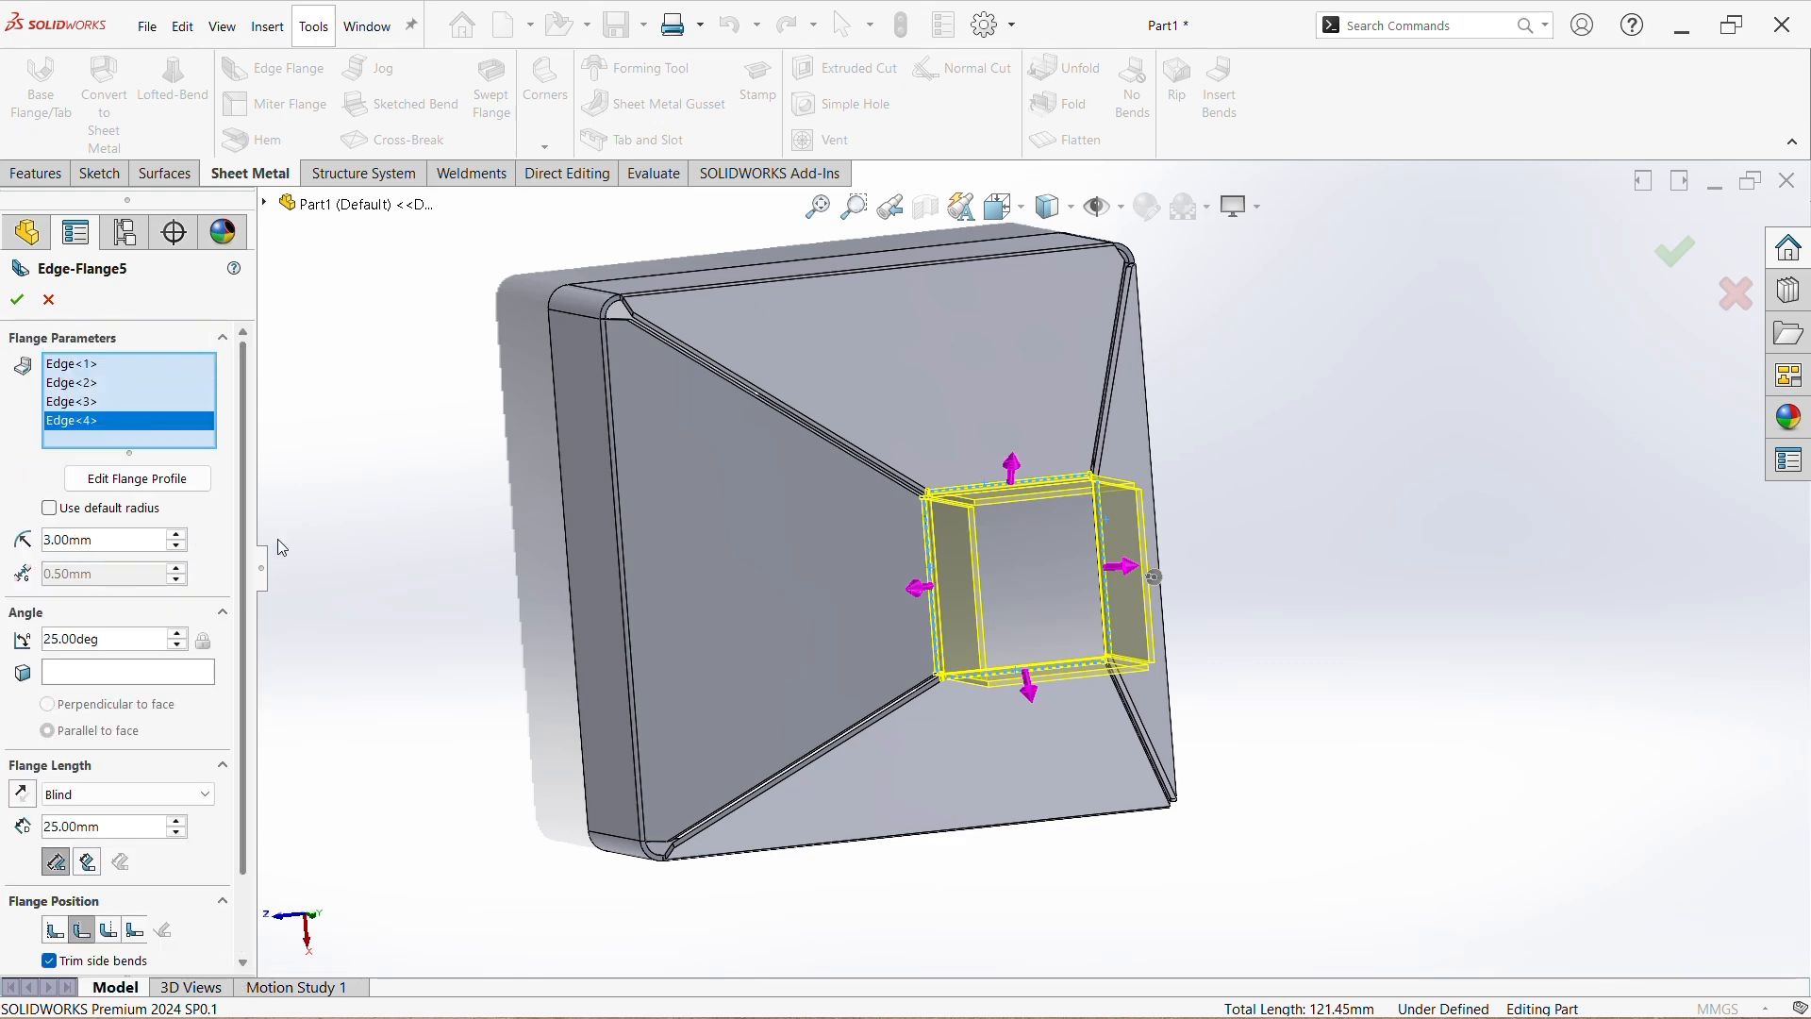
left_click(17, 302)
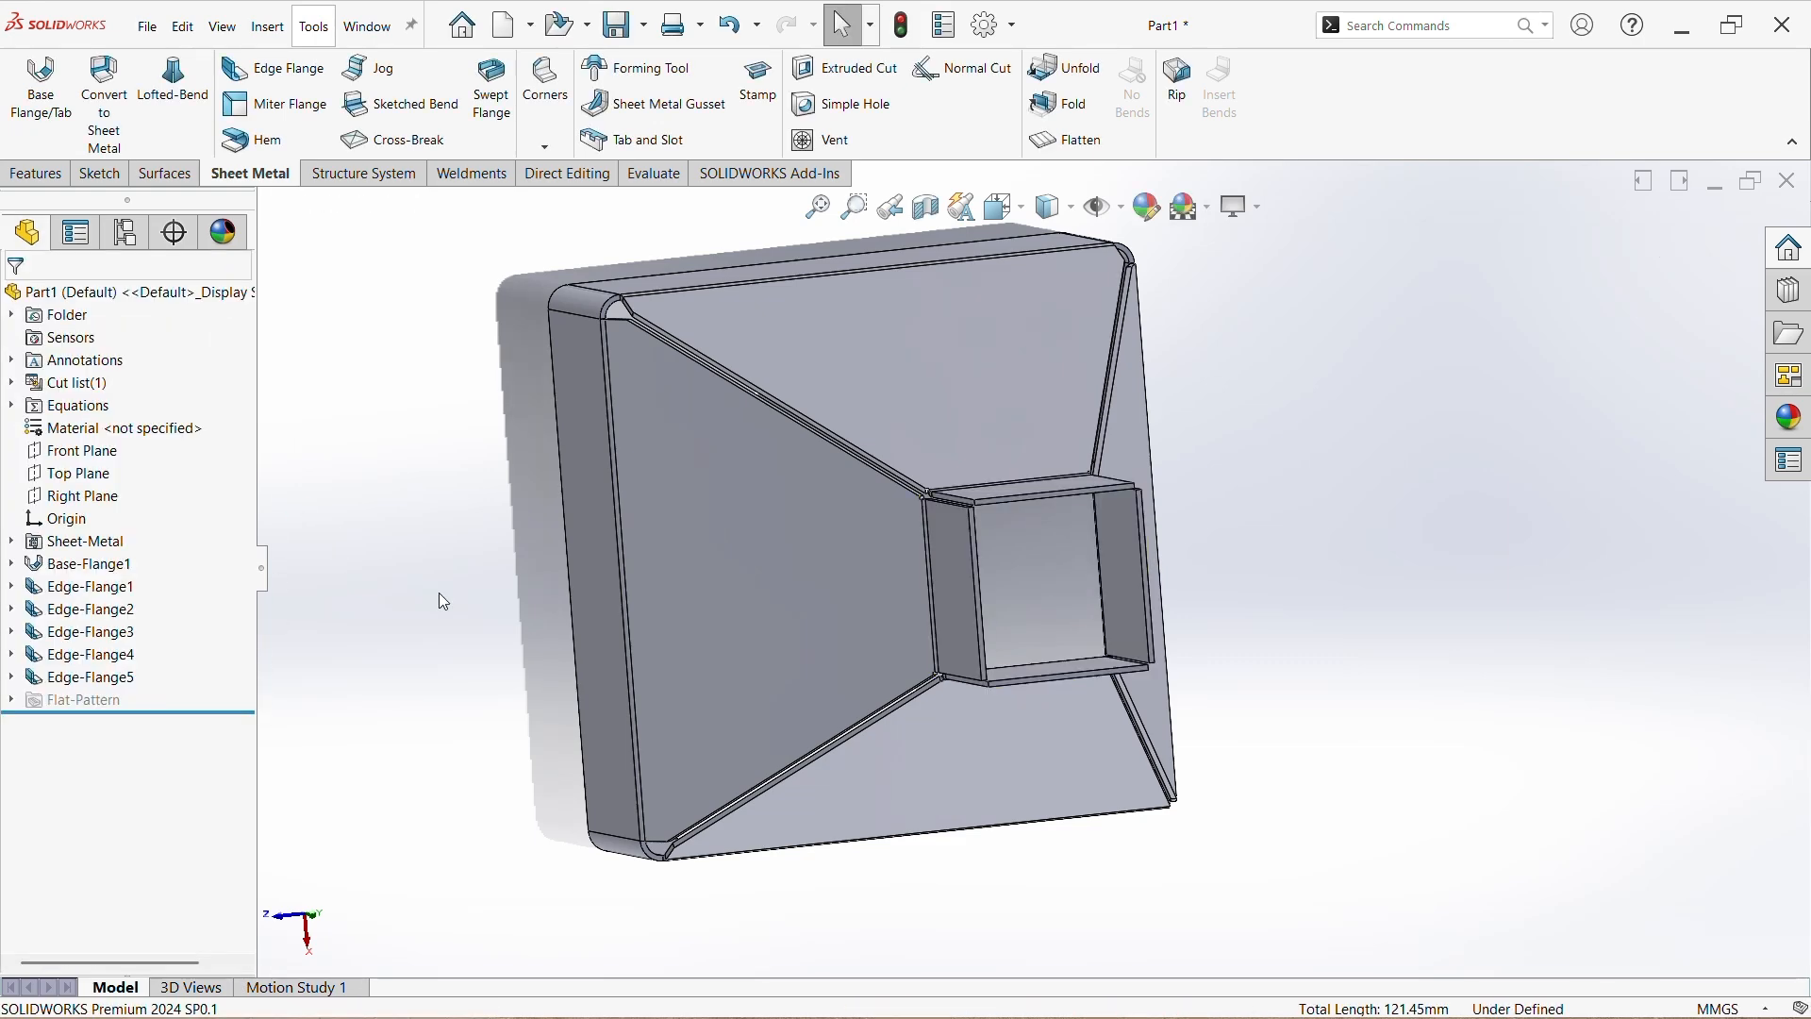
- Examine the bends and corner gaps between the outlet flanges and the tapered walls, and the overall hopper shape
middle_click_drag(1163, 607, 996, 569)
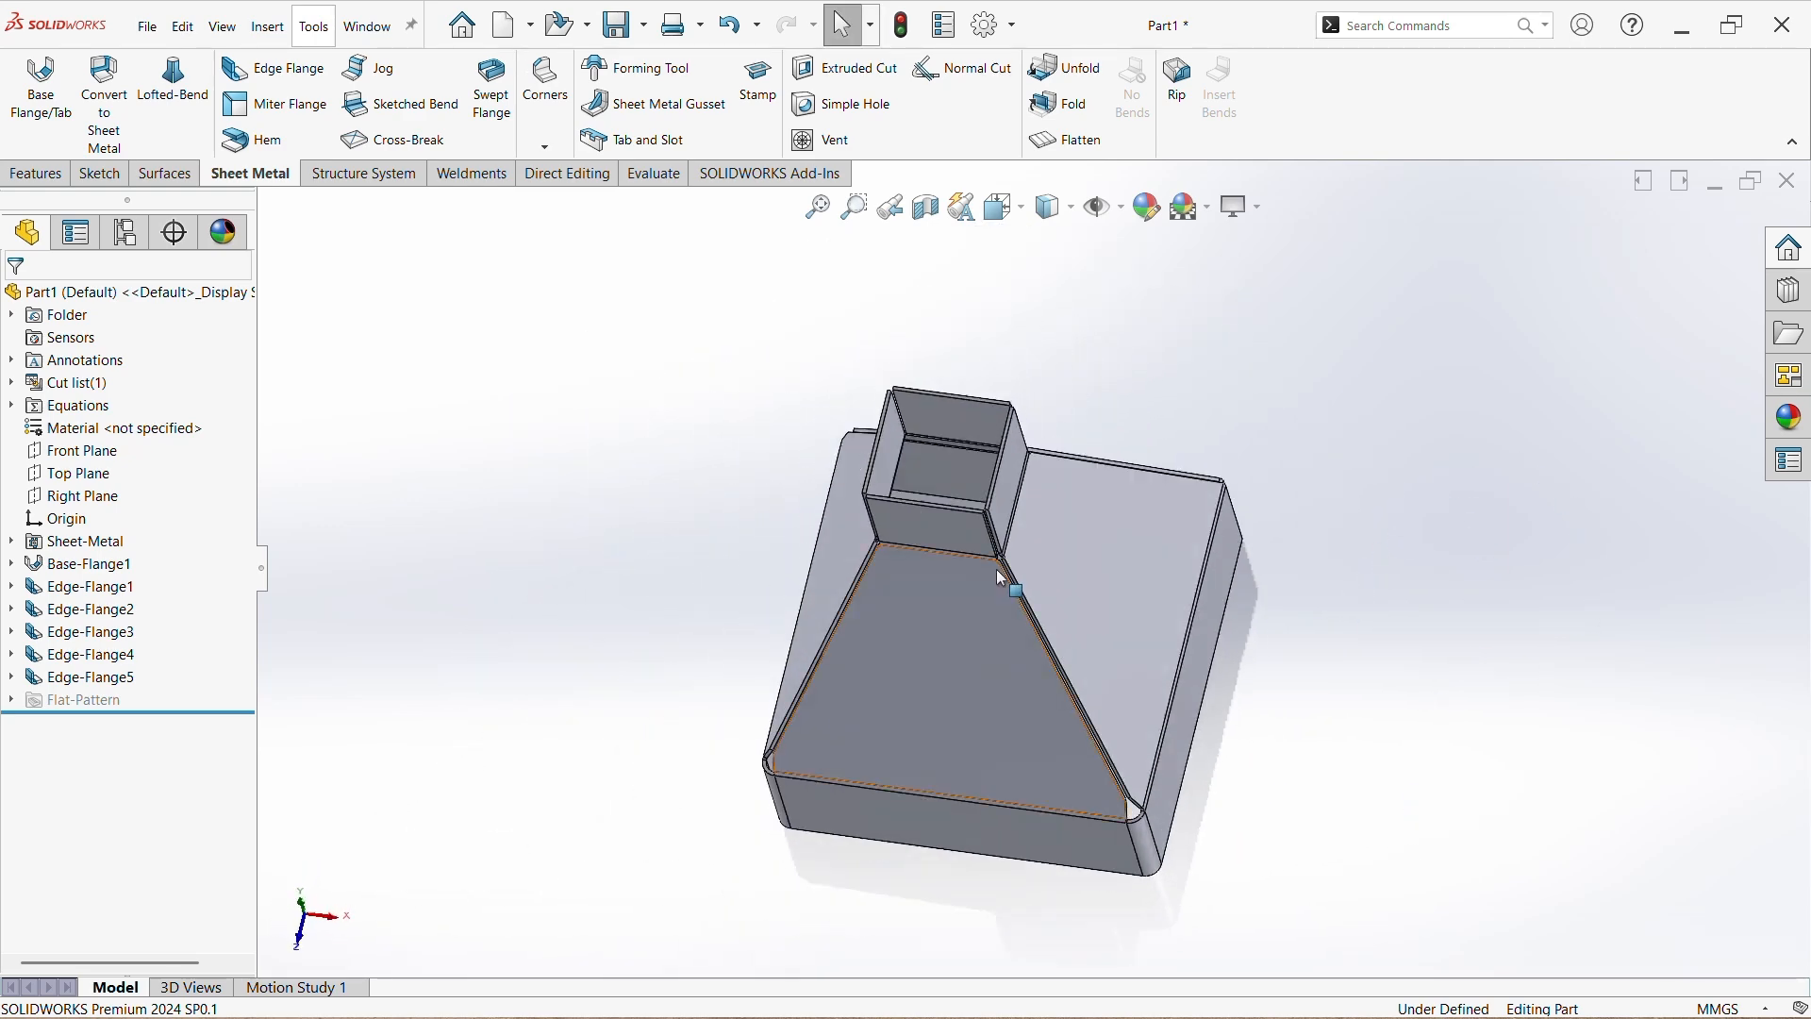
scroll(1000, 547, "down", 5)
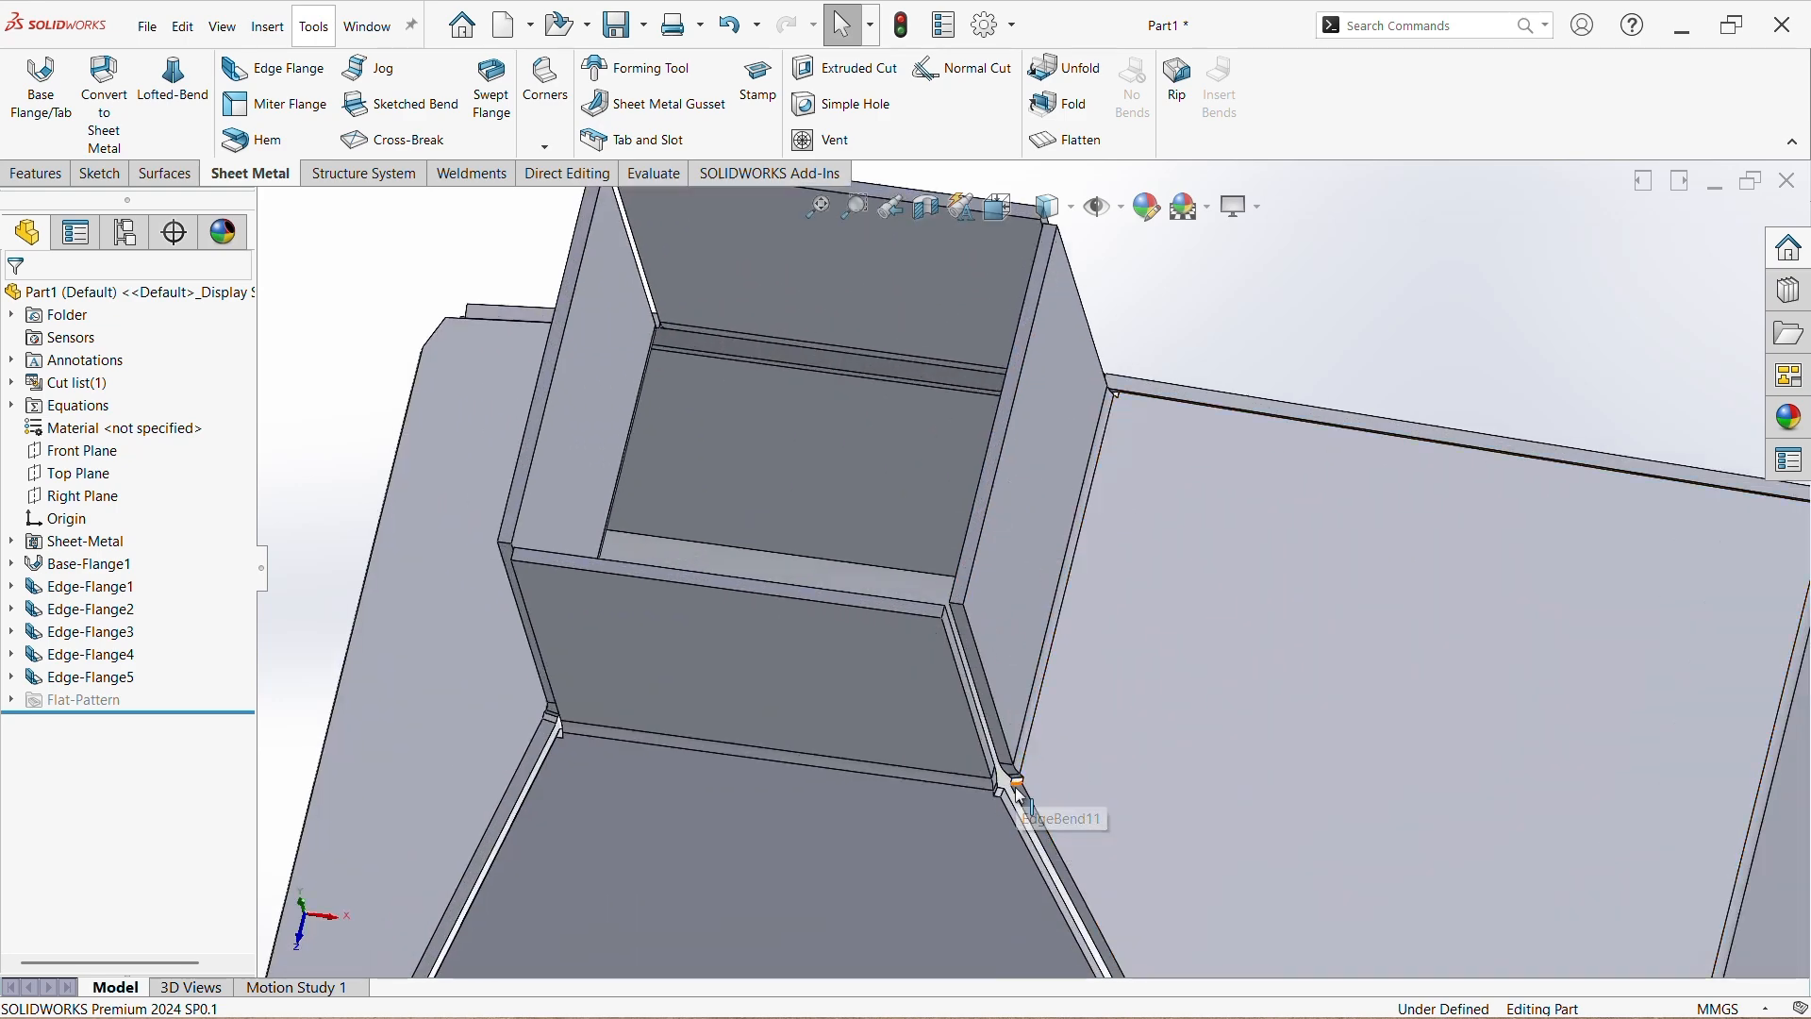
scroll(1025, 800, "down", 3)
middle_click_drag(1019, 792, 982, 609)
scroll(1015, 739, "down", 4)
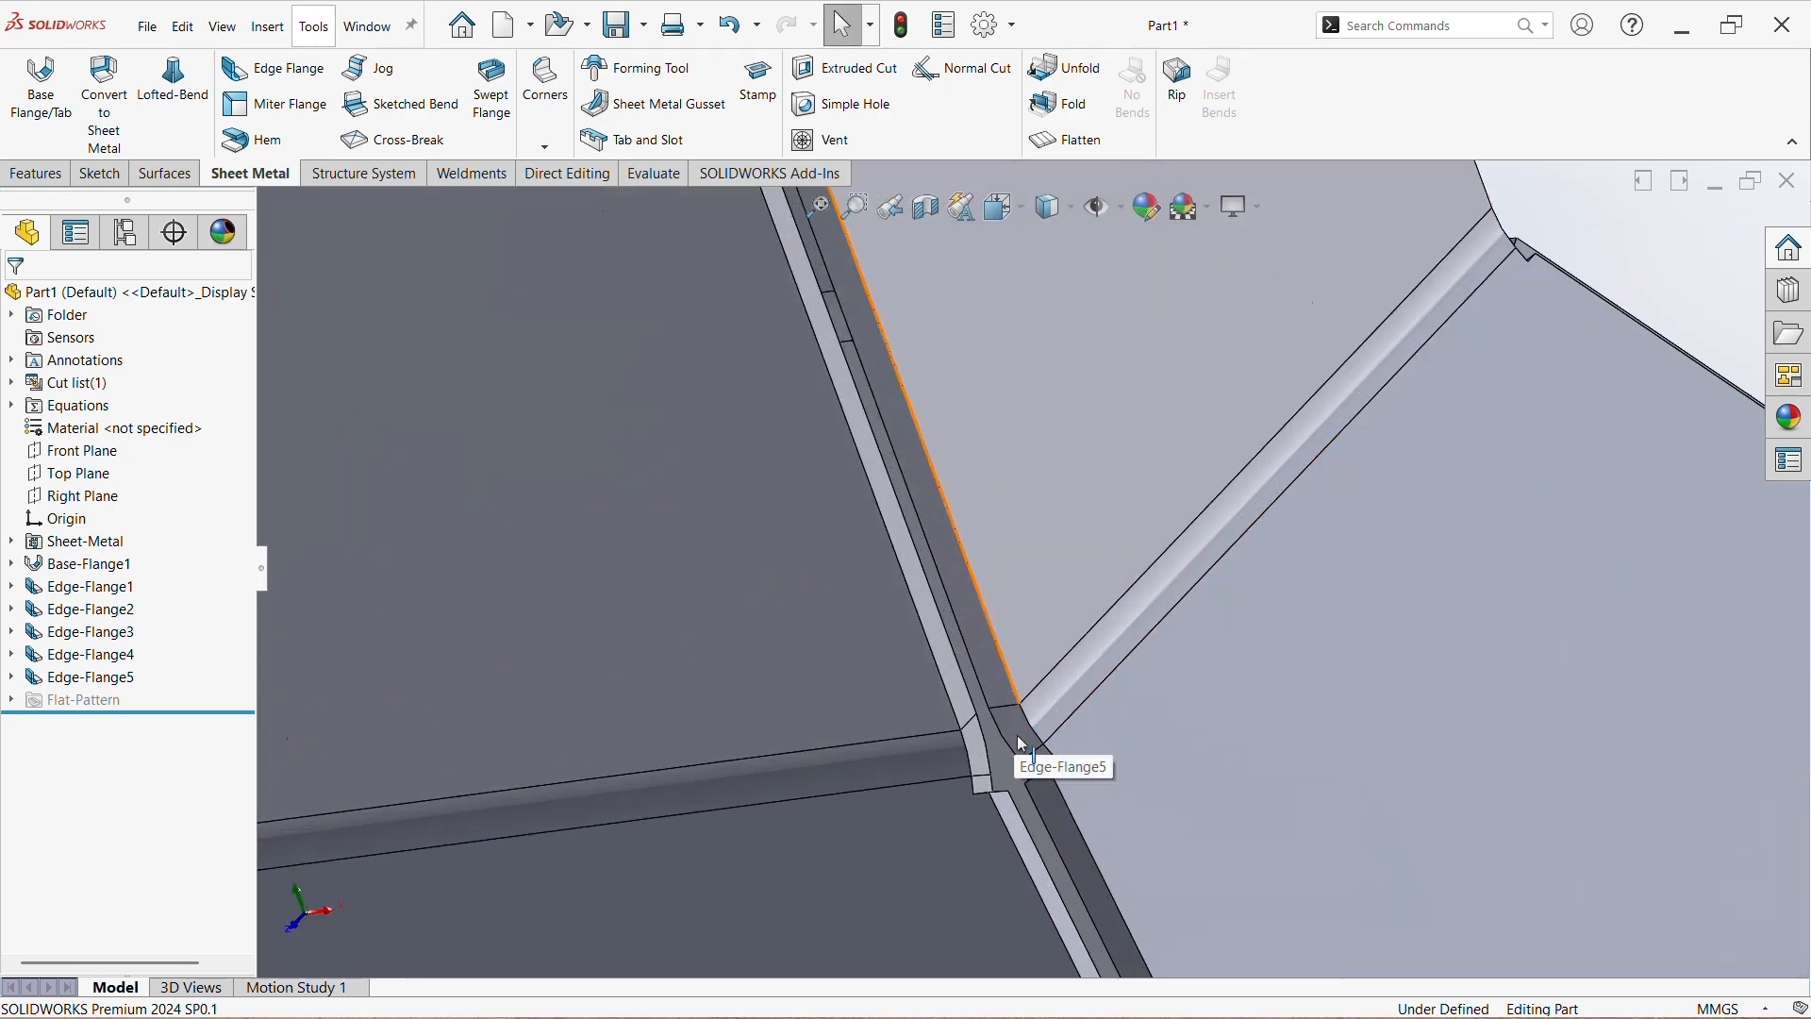
middle_click_drag(1019, 824, 1032, 813)
middle_click_drag(1171, 732, 1180, 744)
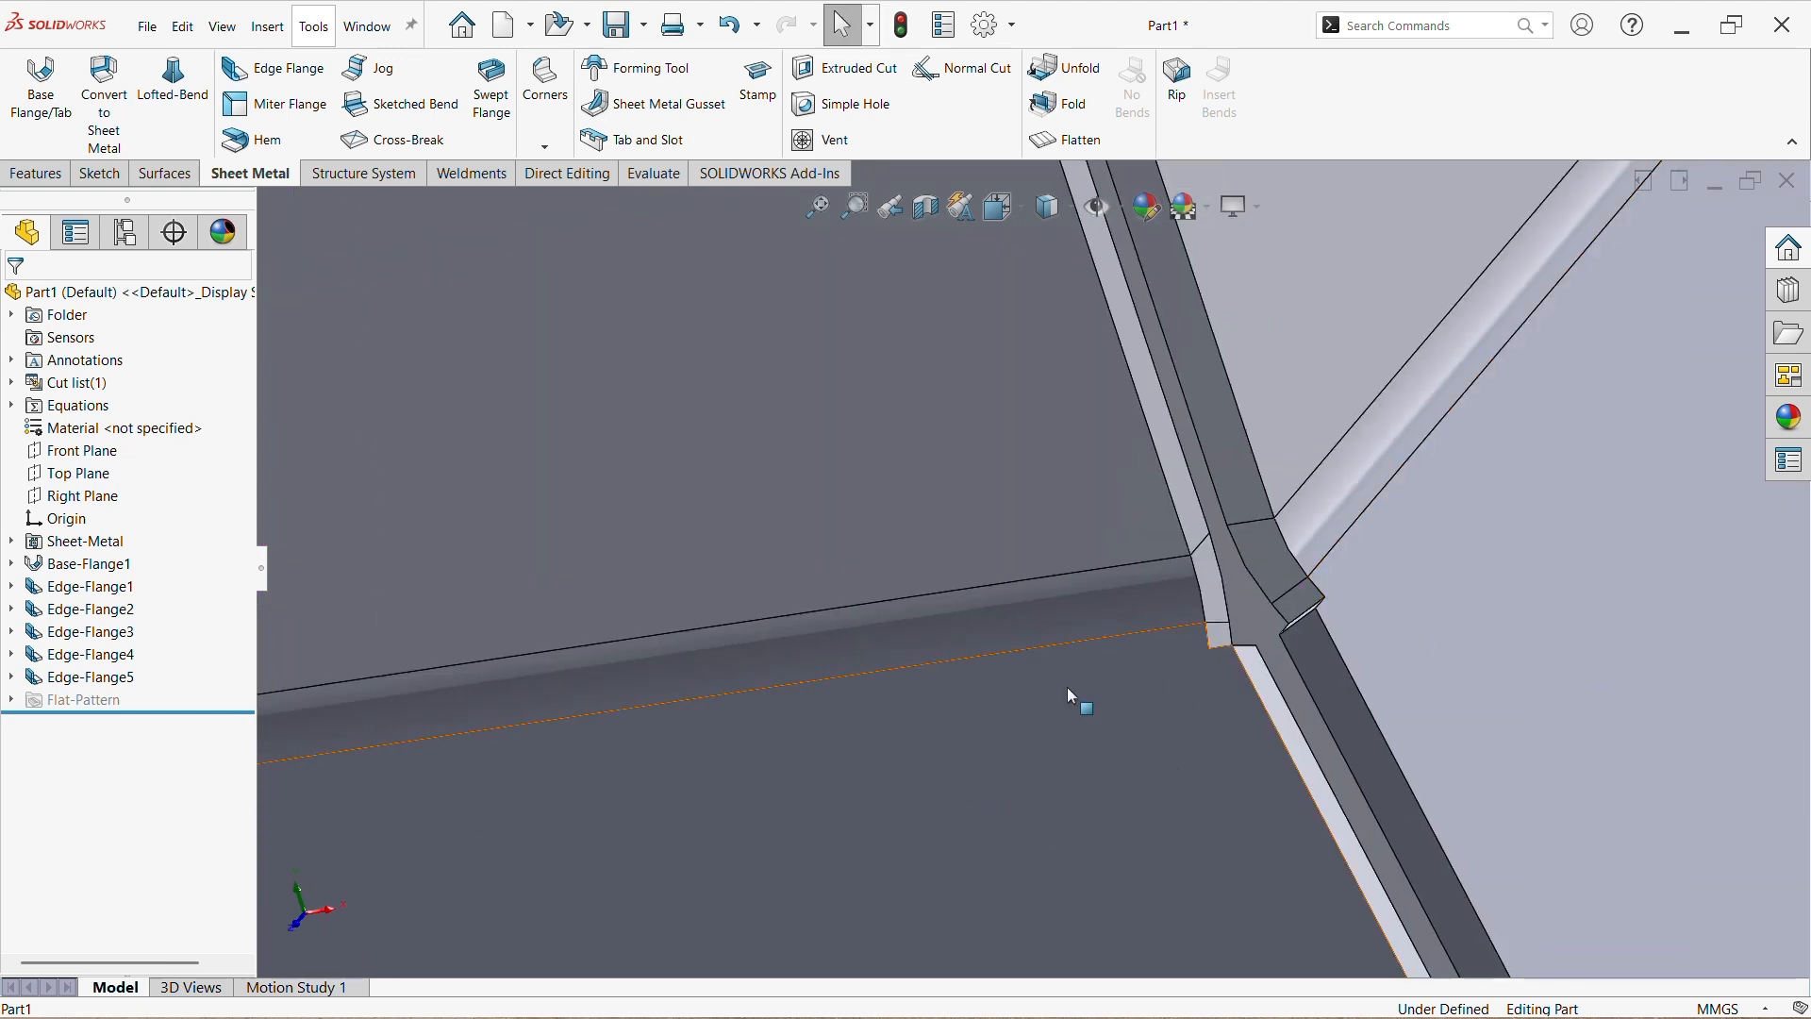
middle_click_drag(1374, 695, 1357, 713)
scroll(1355, 705, "up", 5)
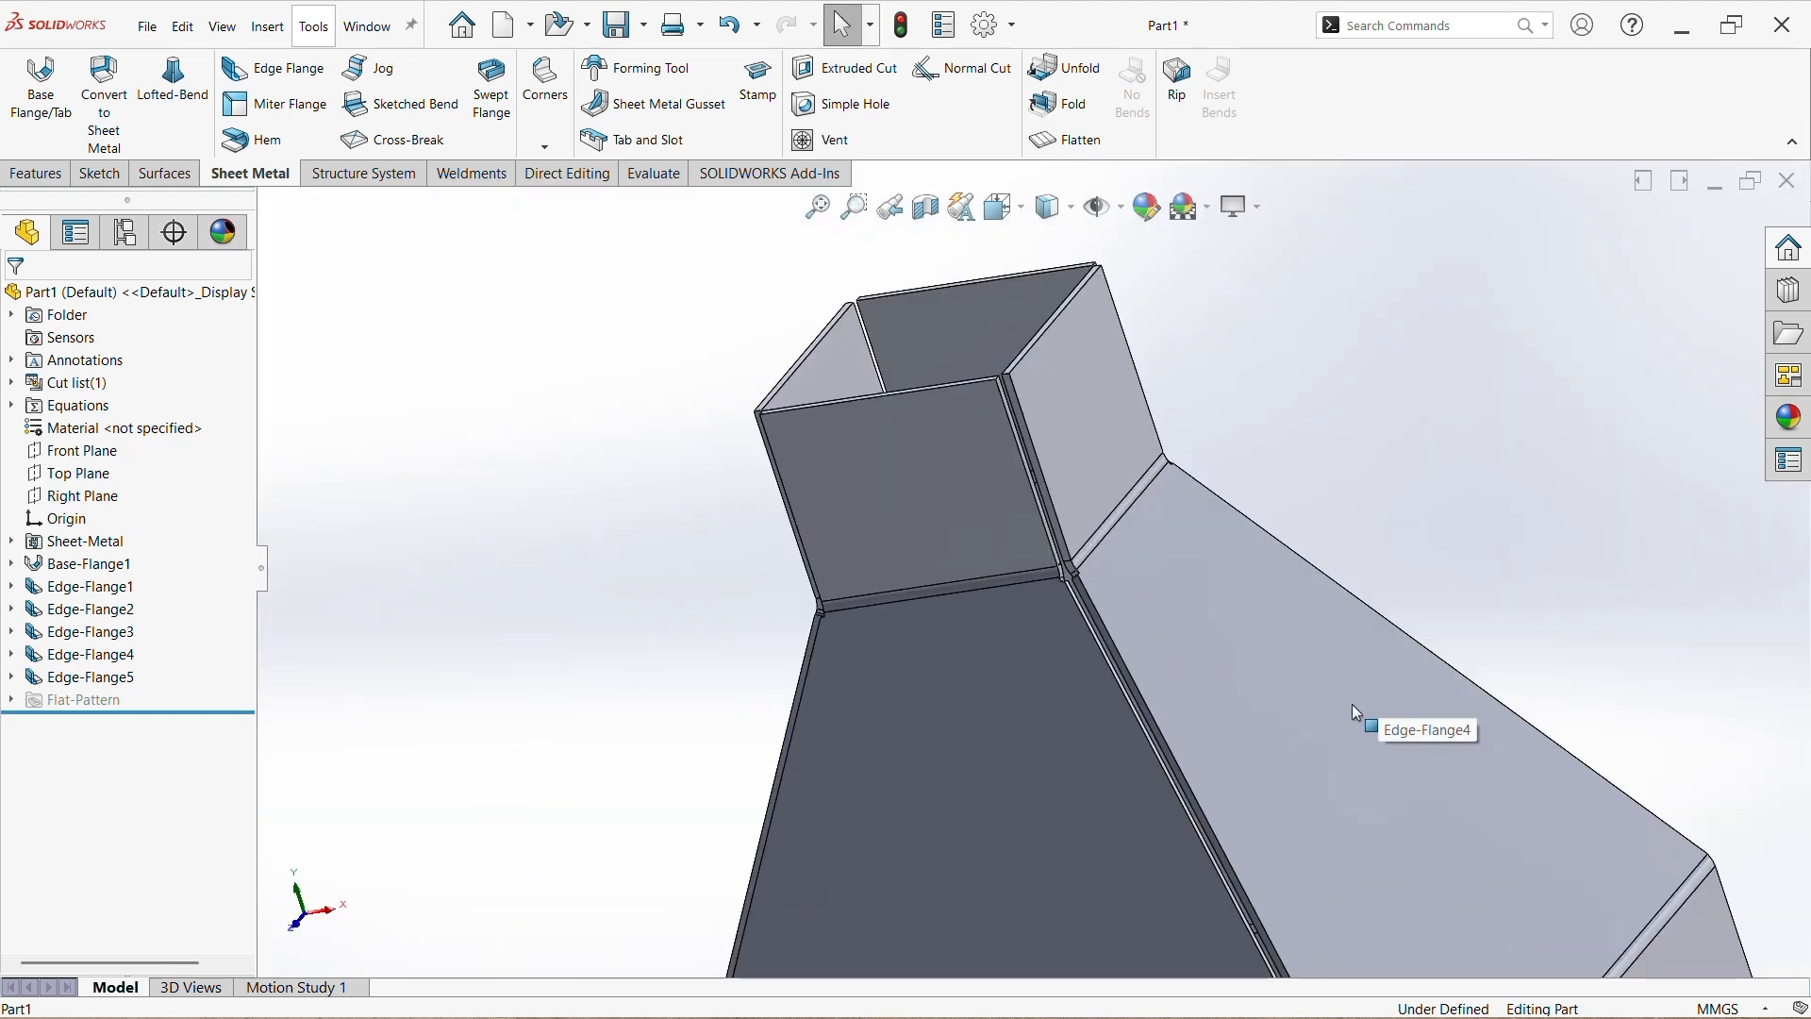
scroll(693, 643, "up", 3)
middle_click_drag(859, 783, 896, 723)
scroll(918, 729, "up", 3)
middle_click_drag(1158, 858, 1052, 924)
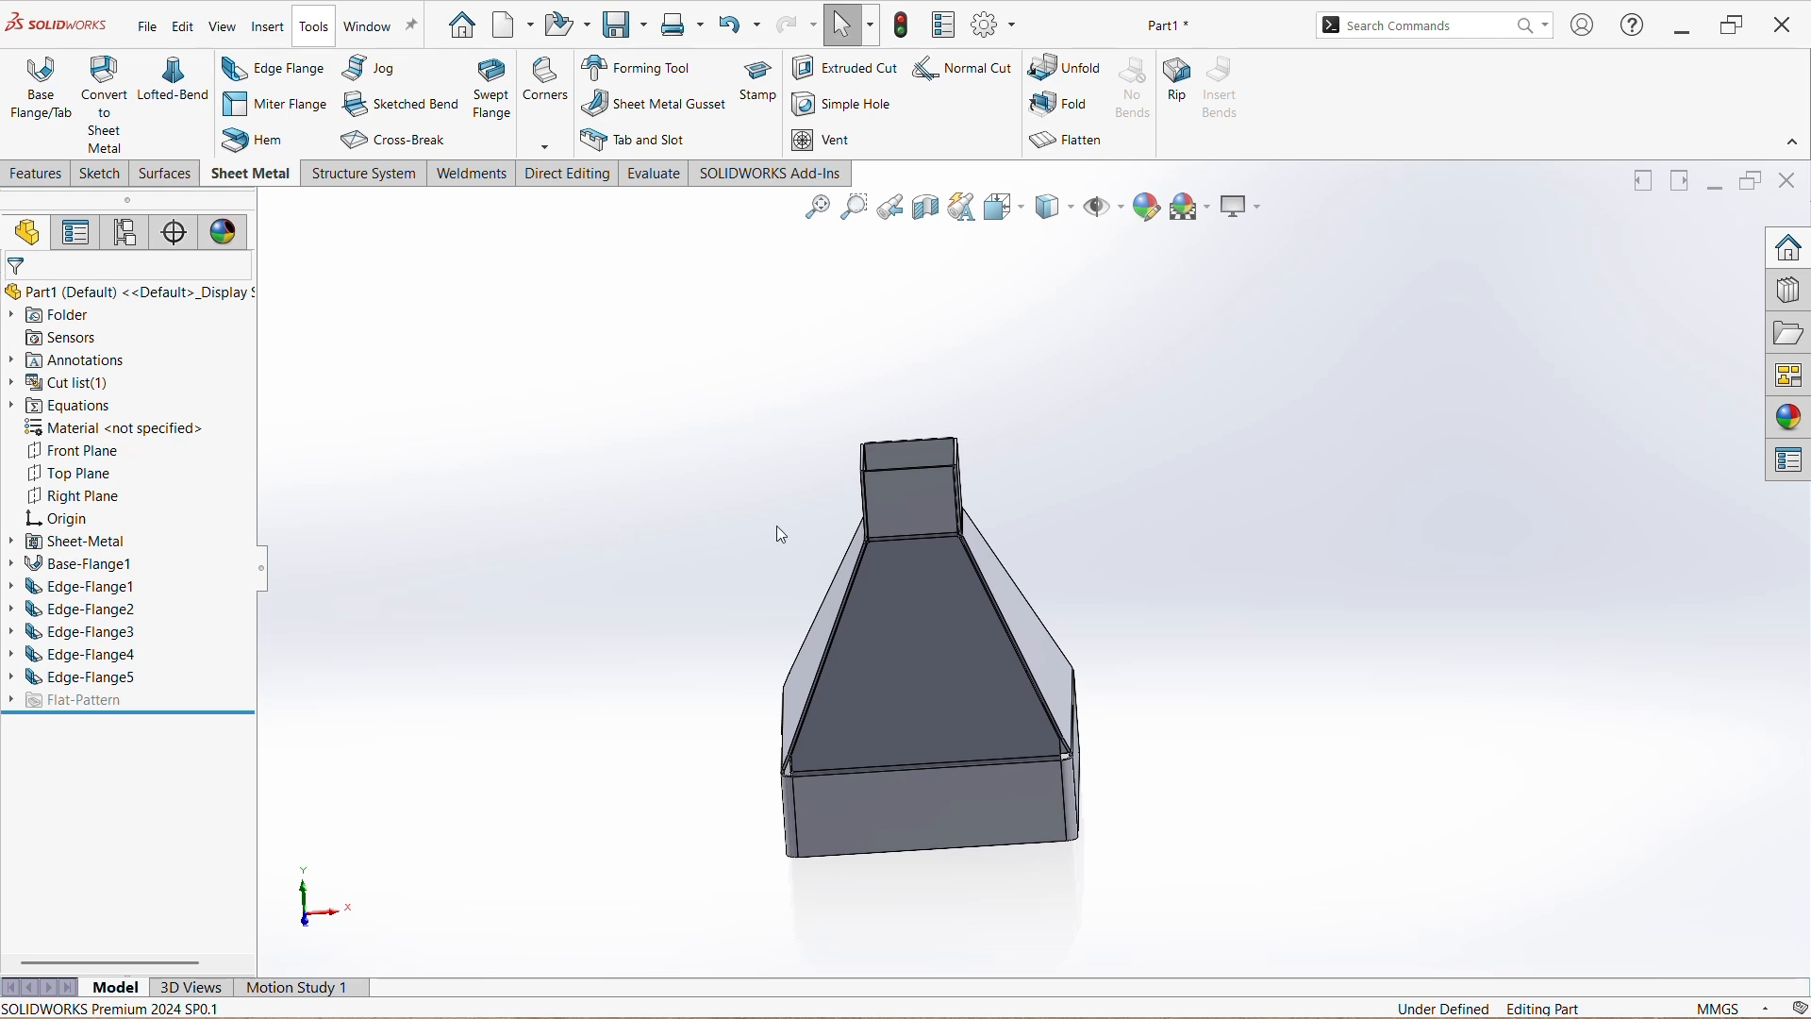
- Browse the metal appearances in the library, including the chrome and bronze finishes
left_click(1777, 416)
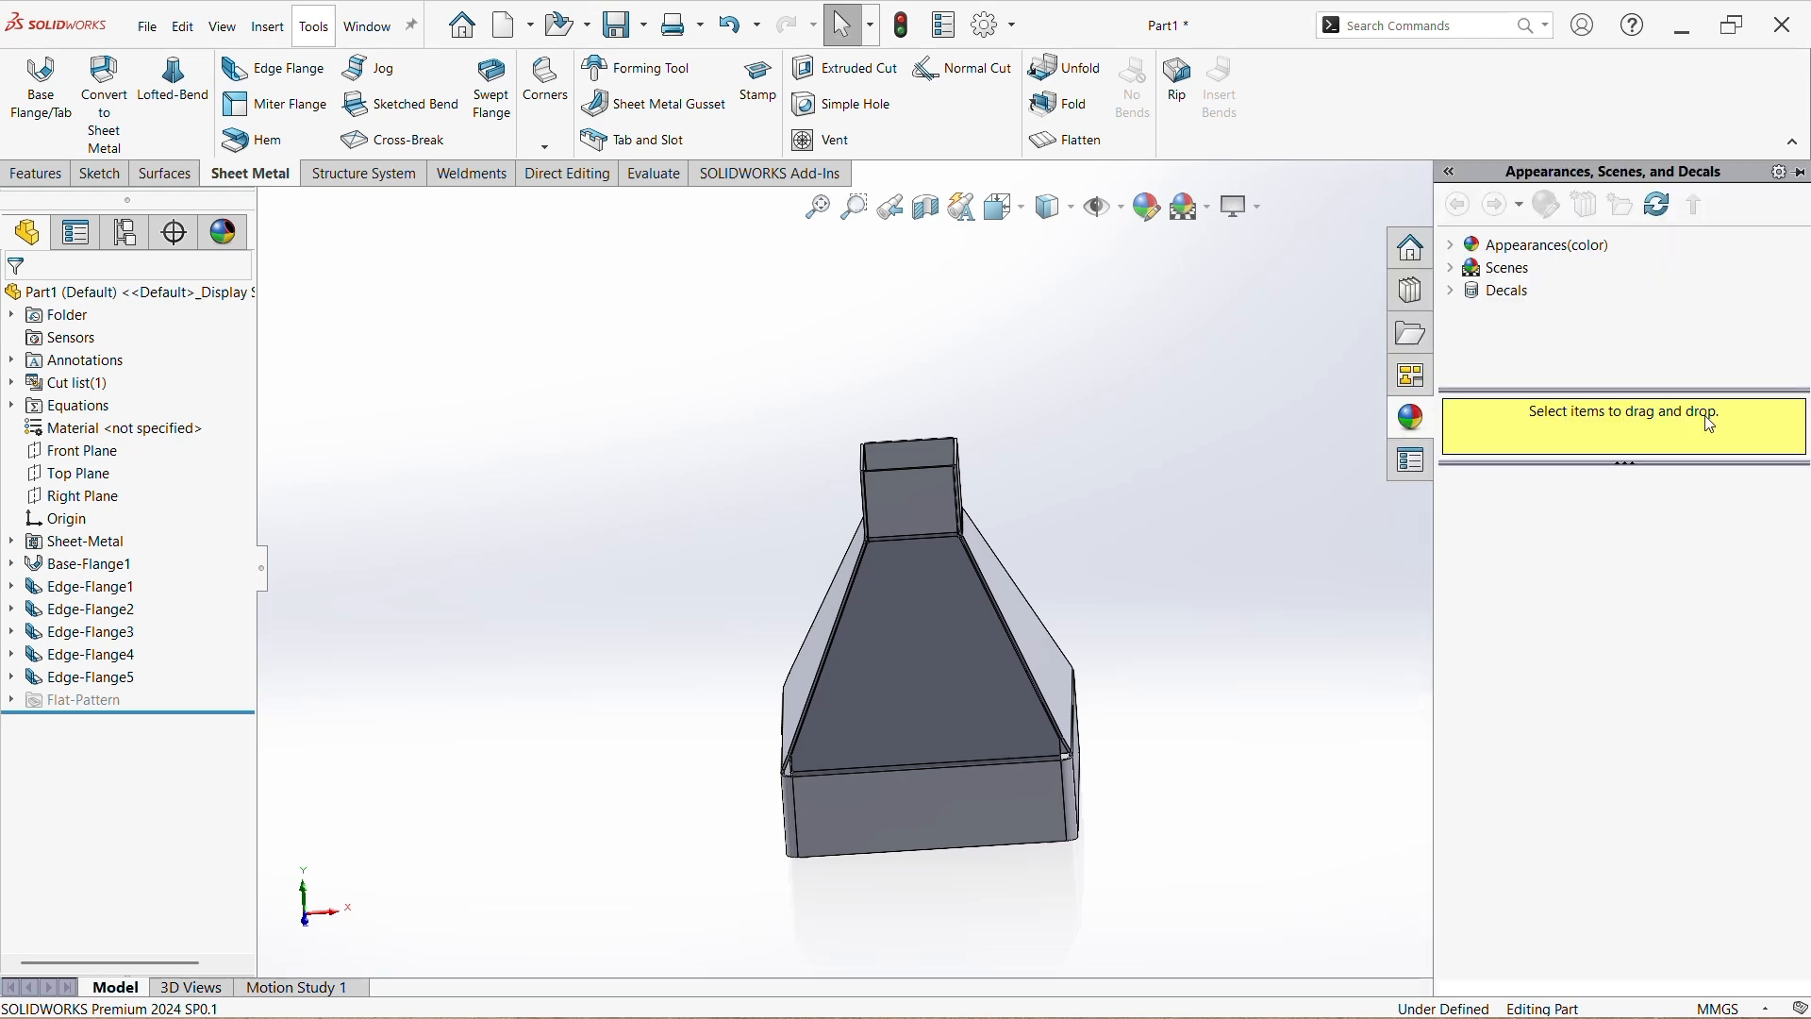
left_click(1454, 247)
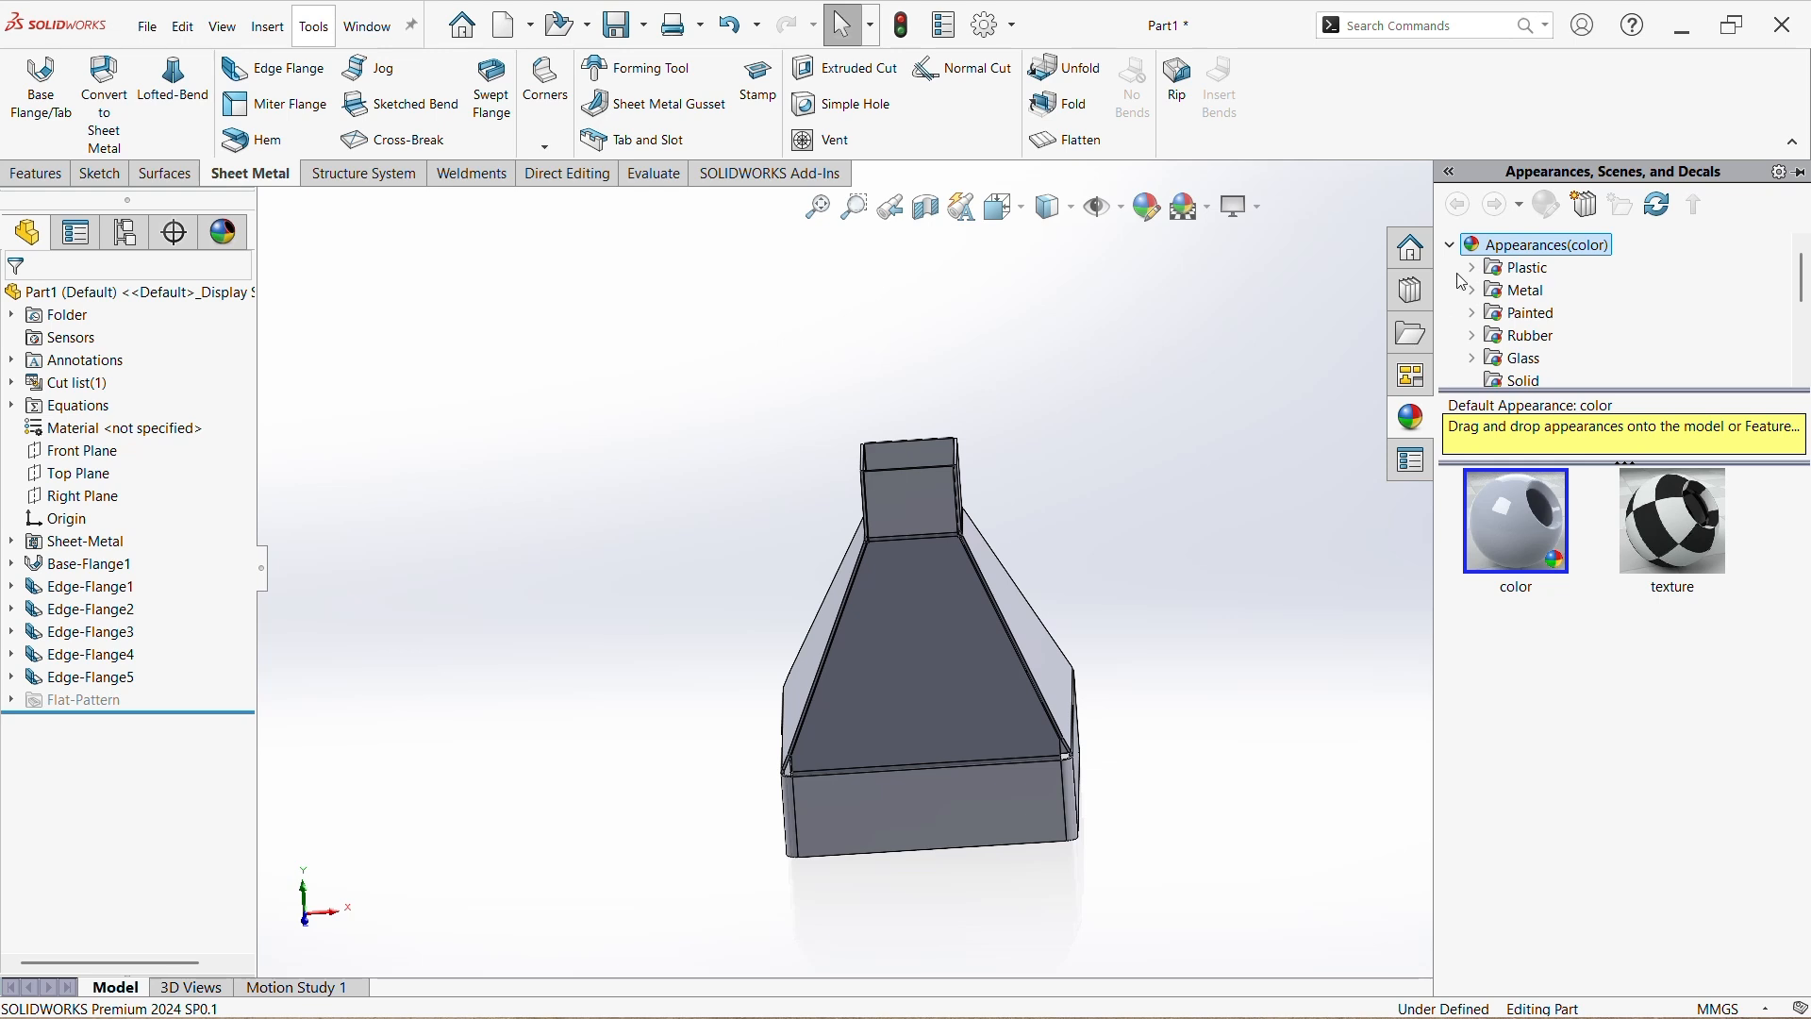
left_click(1472, 268)
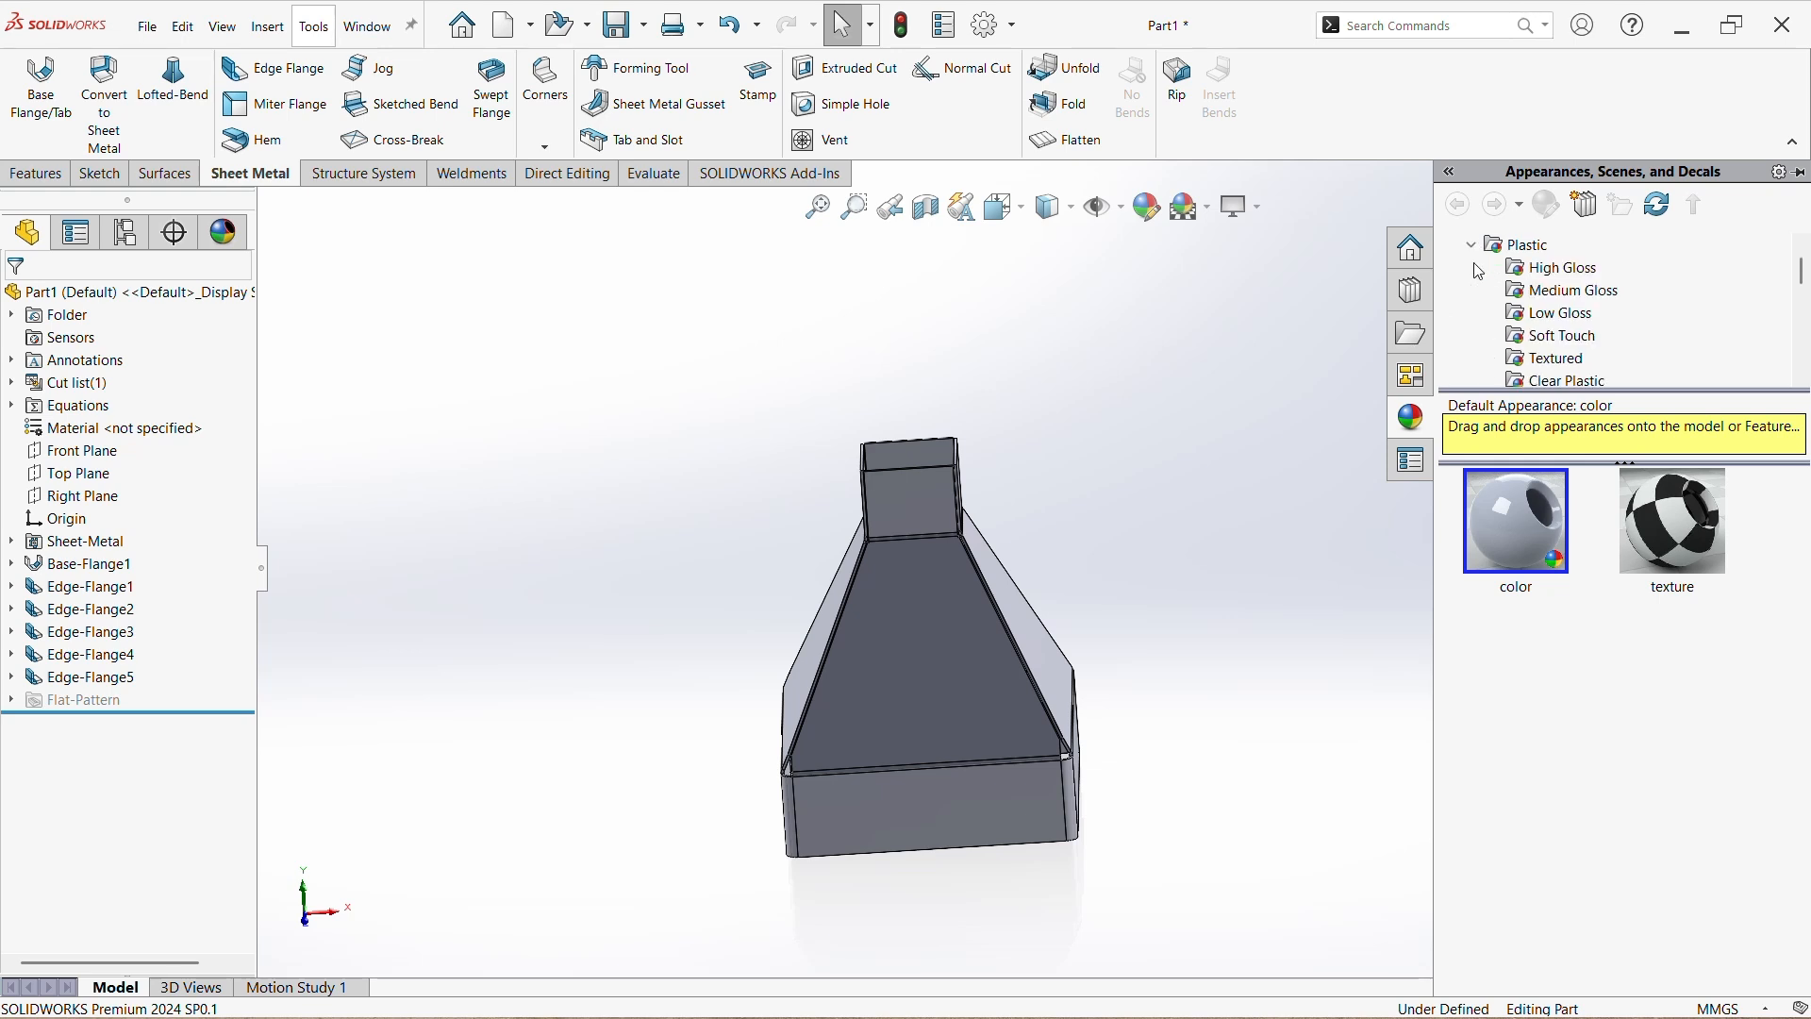
left_click(1472, 247)
left_click(1475, 268)
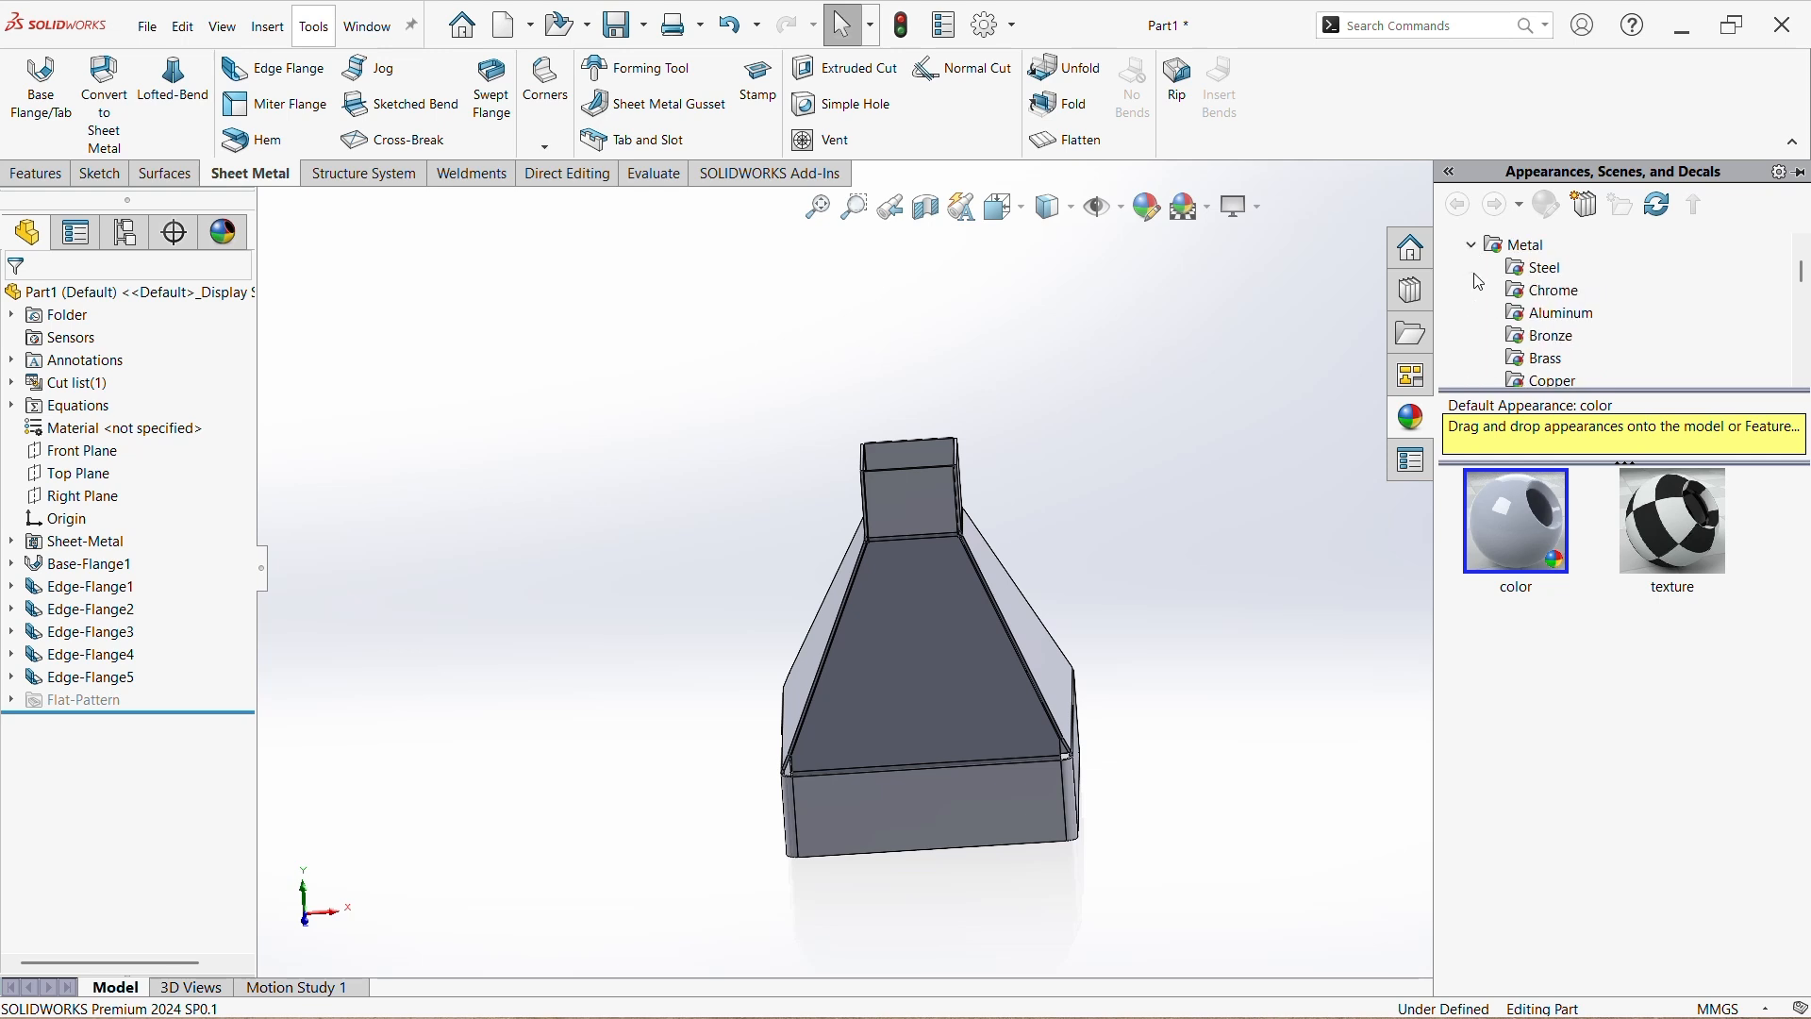
left_click(1521, 296)
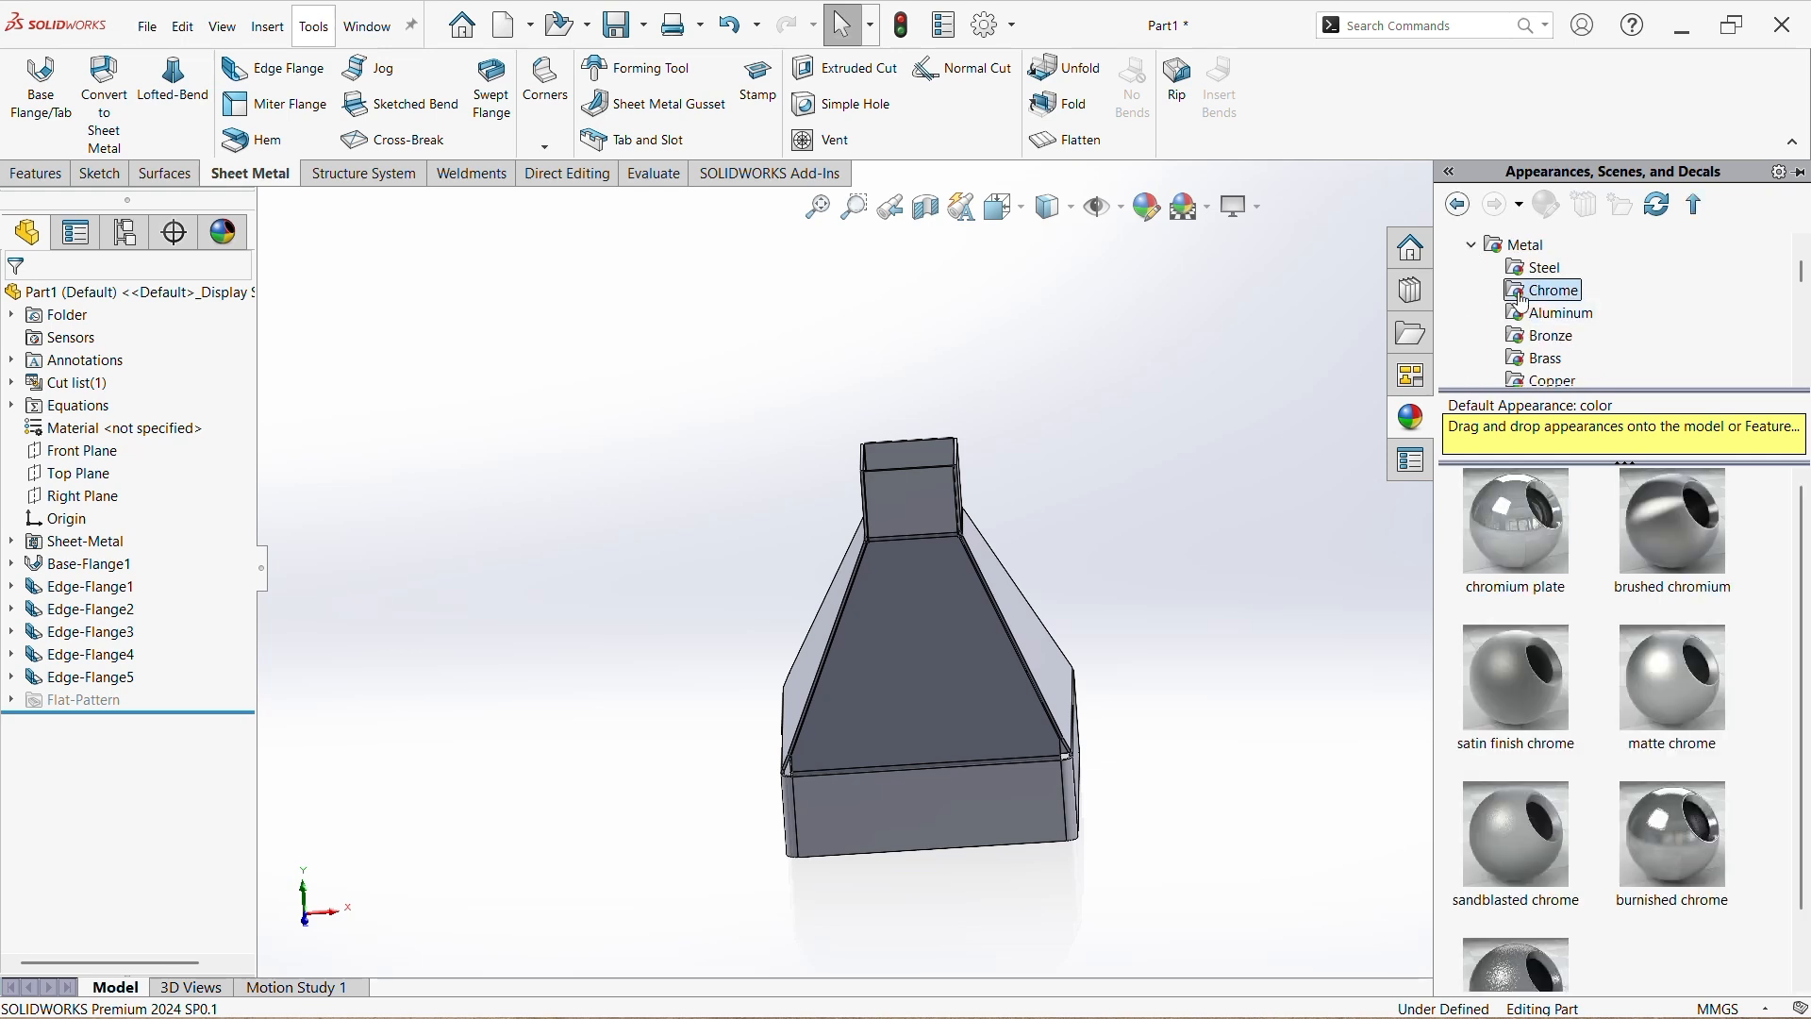
scroll(1525, 302, "down", 1)
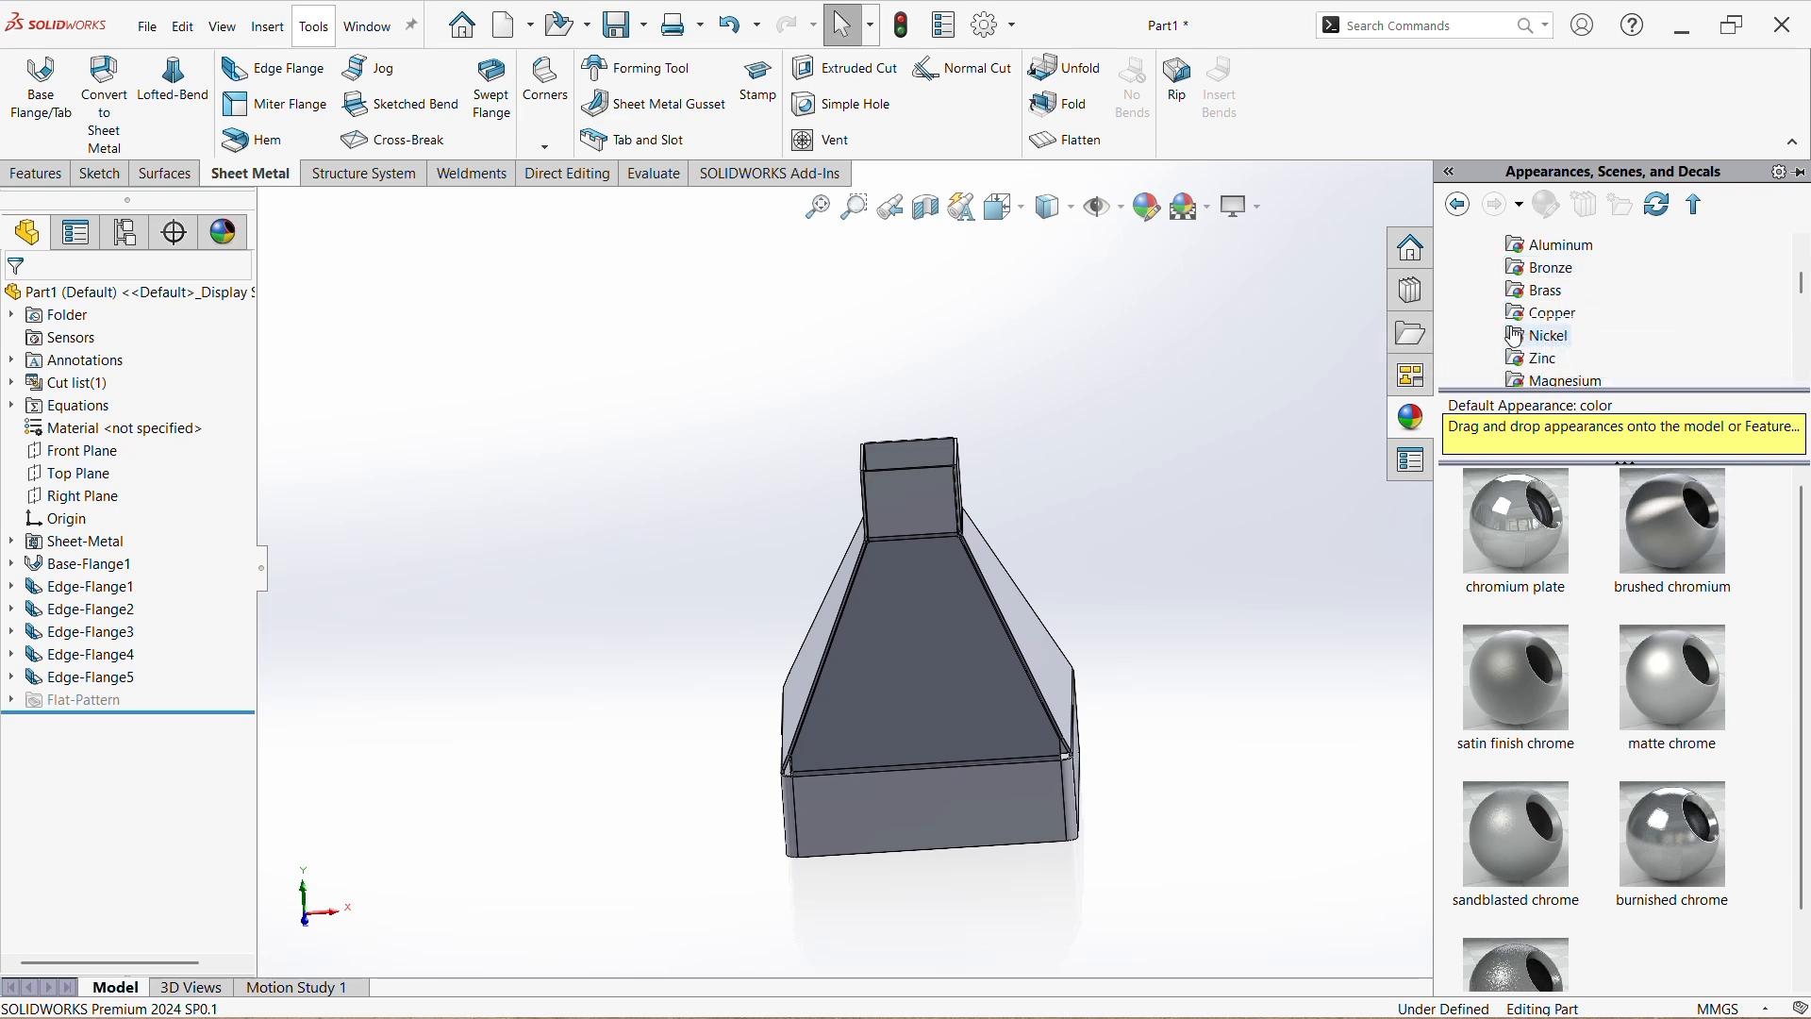
left_click(1540, 271)
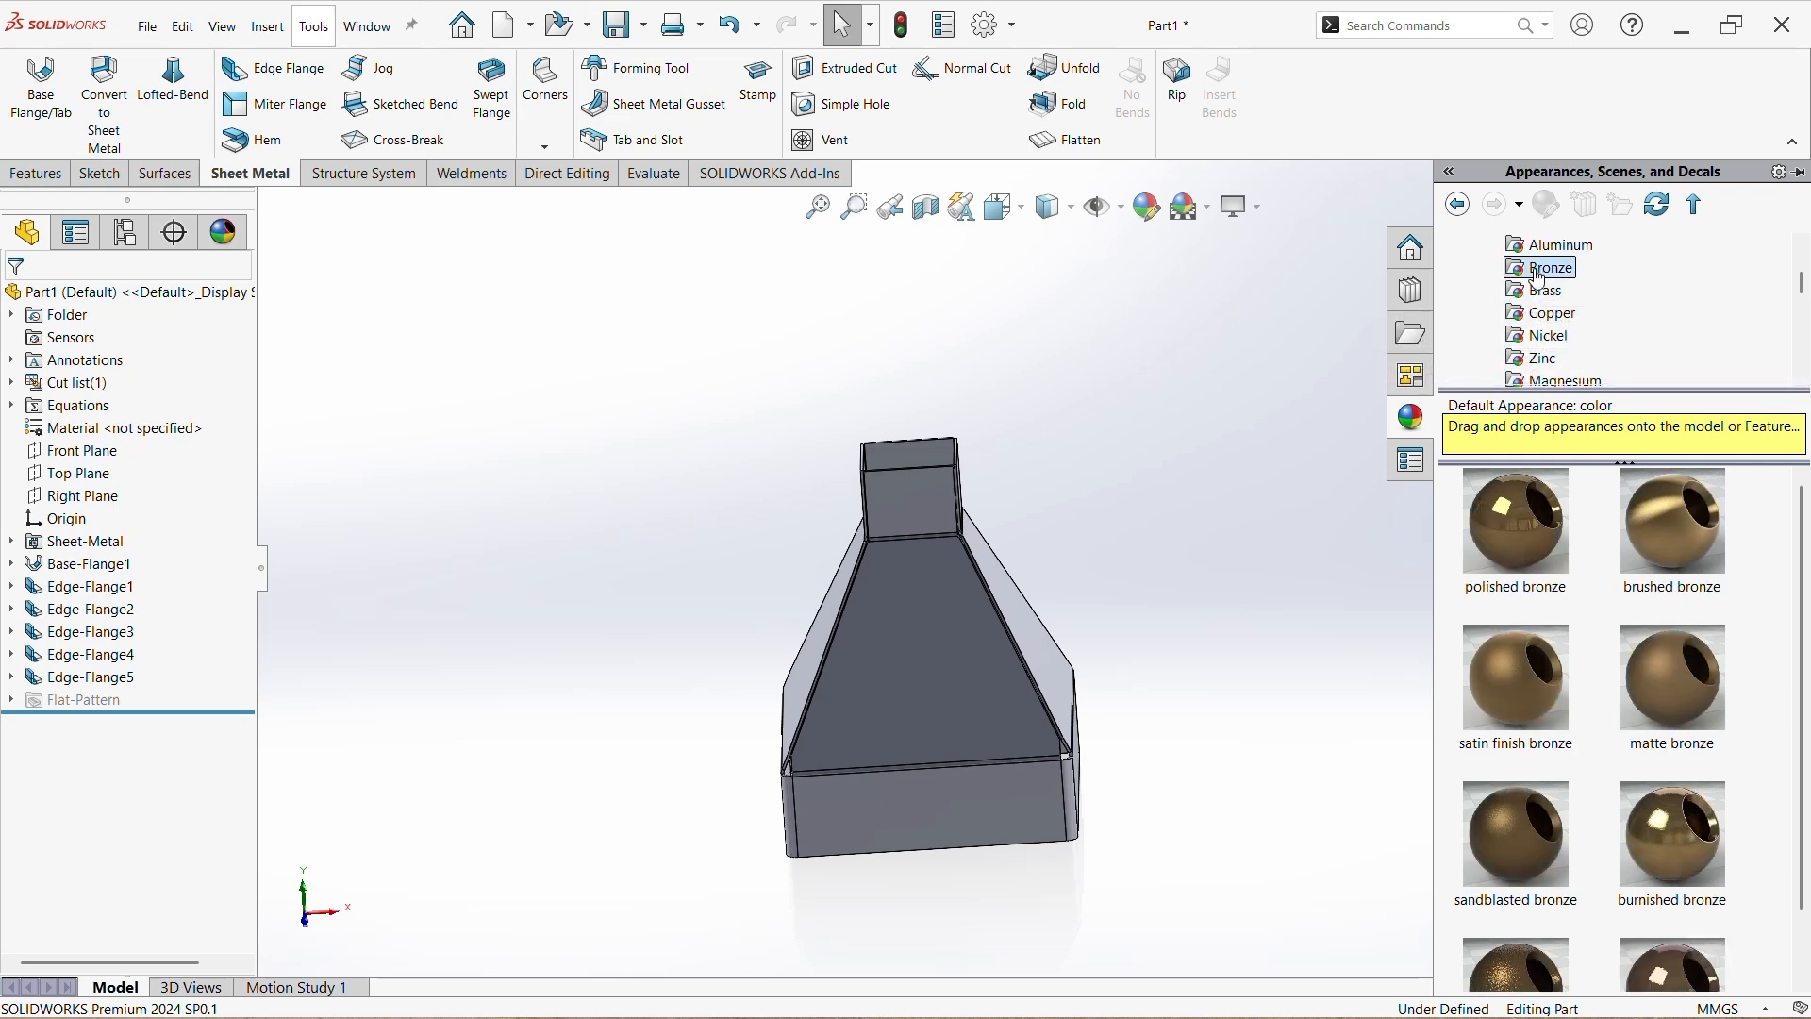
scroll(1521, 326, "down", 1)
scroll(1516, 333, "down", 2)
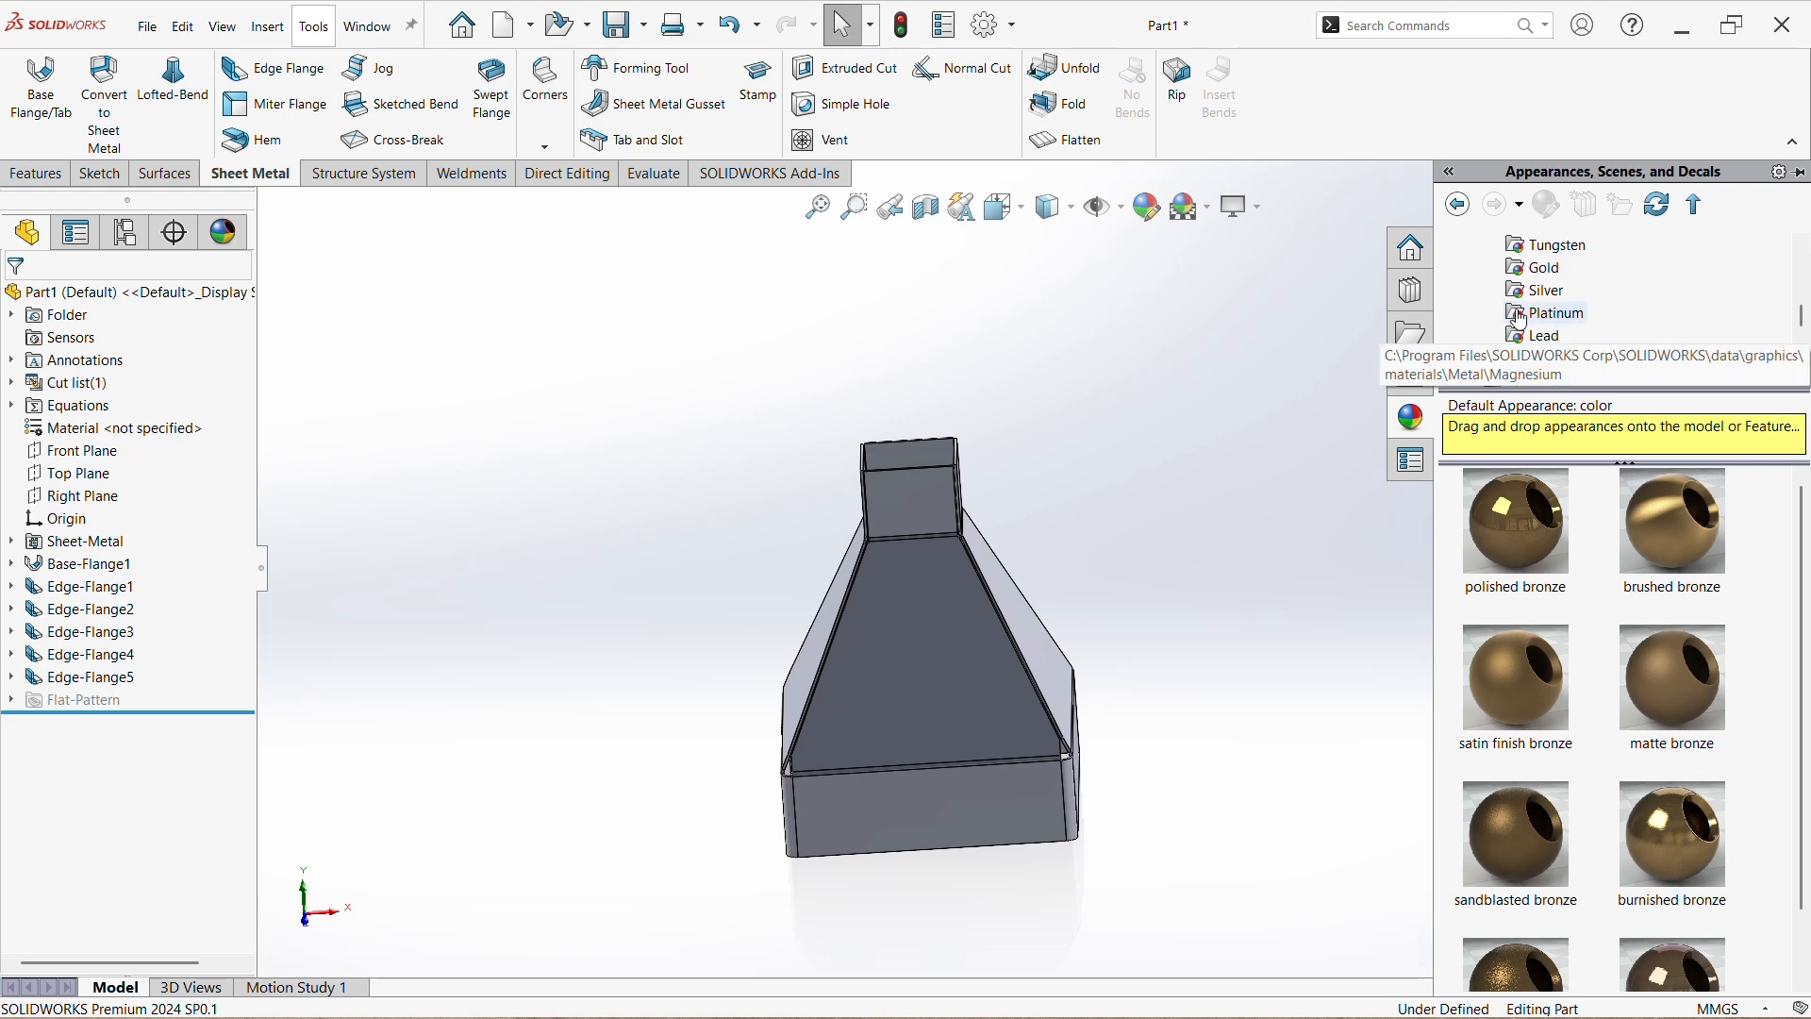
scroll(1518, 325, "down", 2)
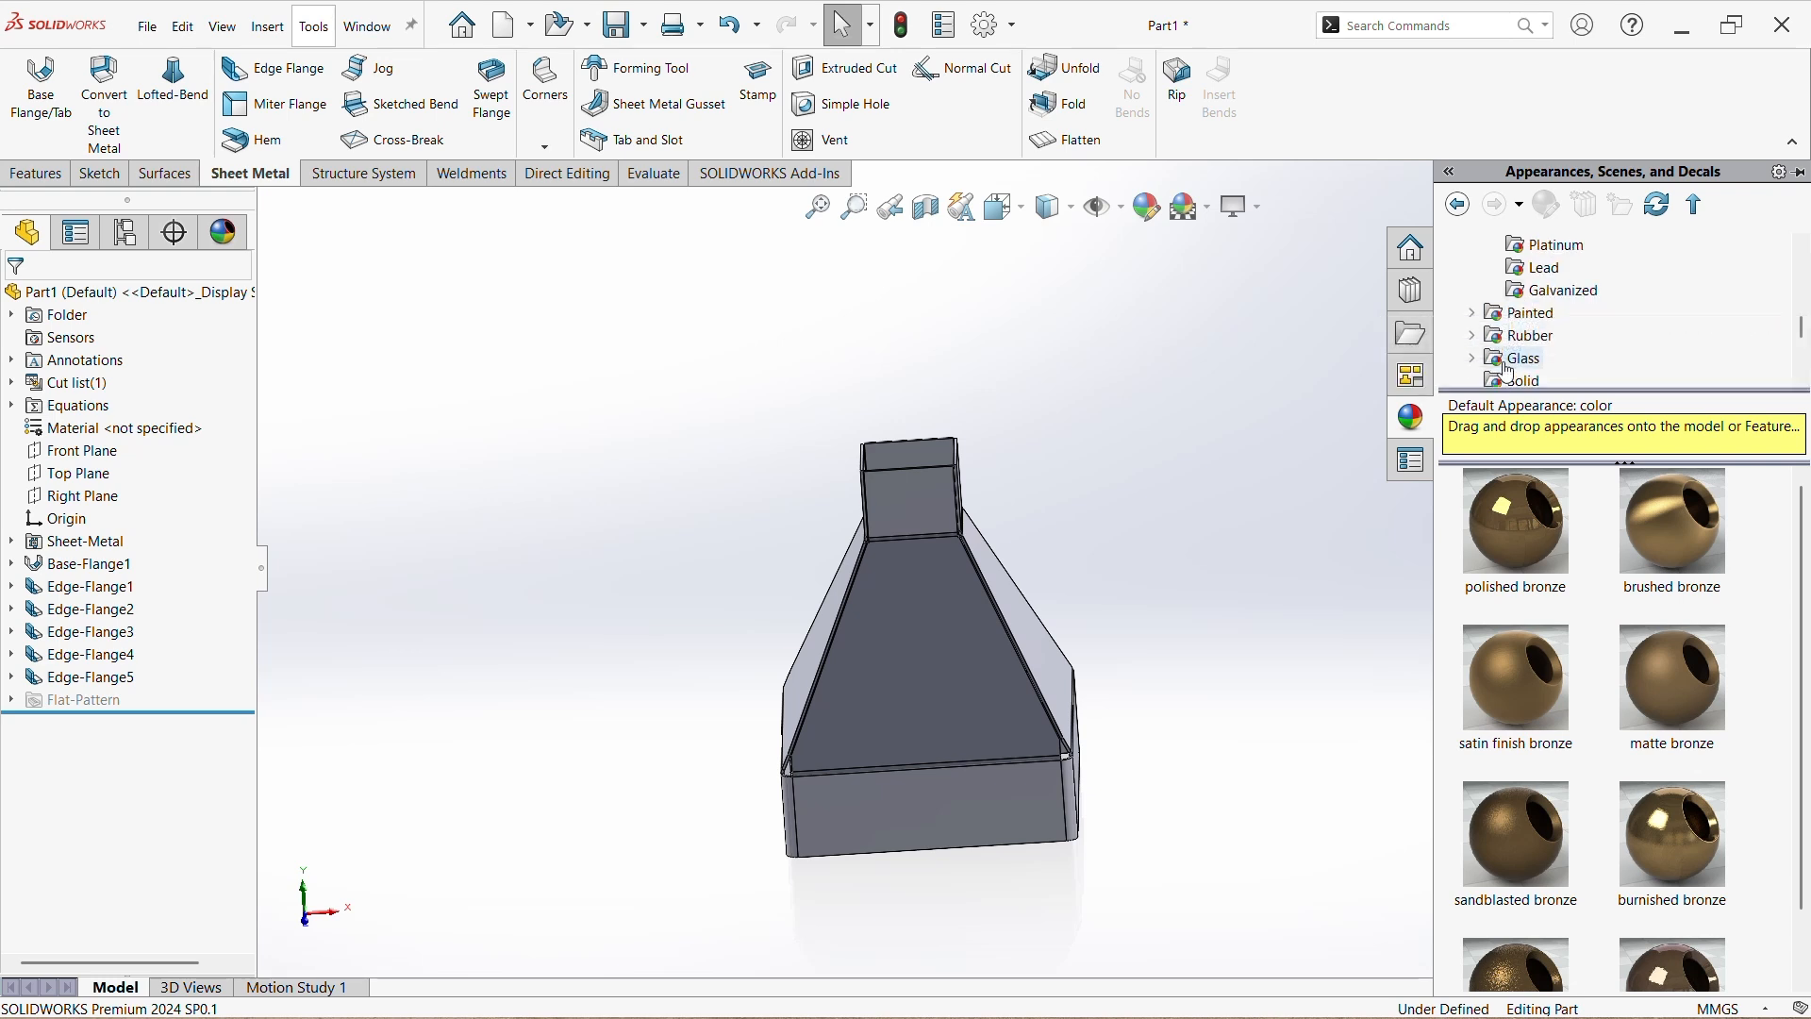
scroll(1509, 306, "up", 2)
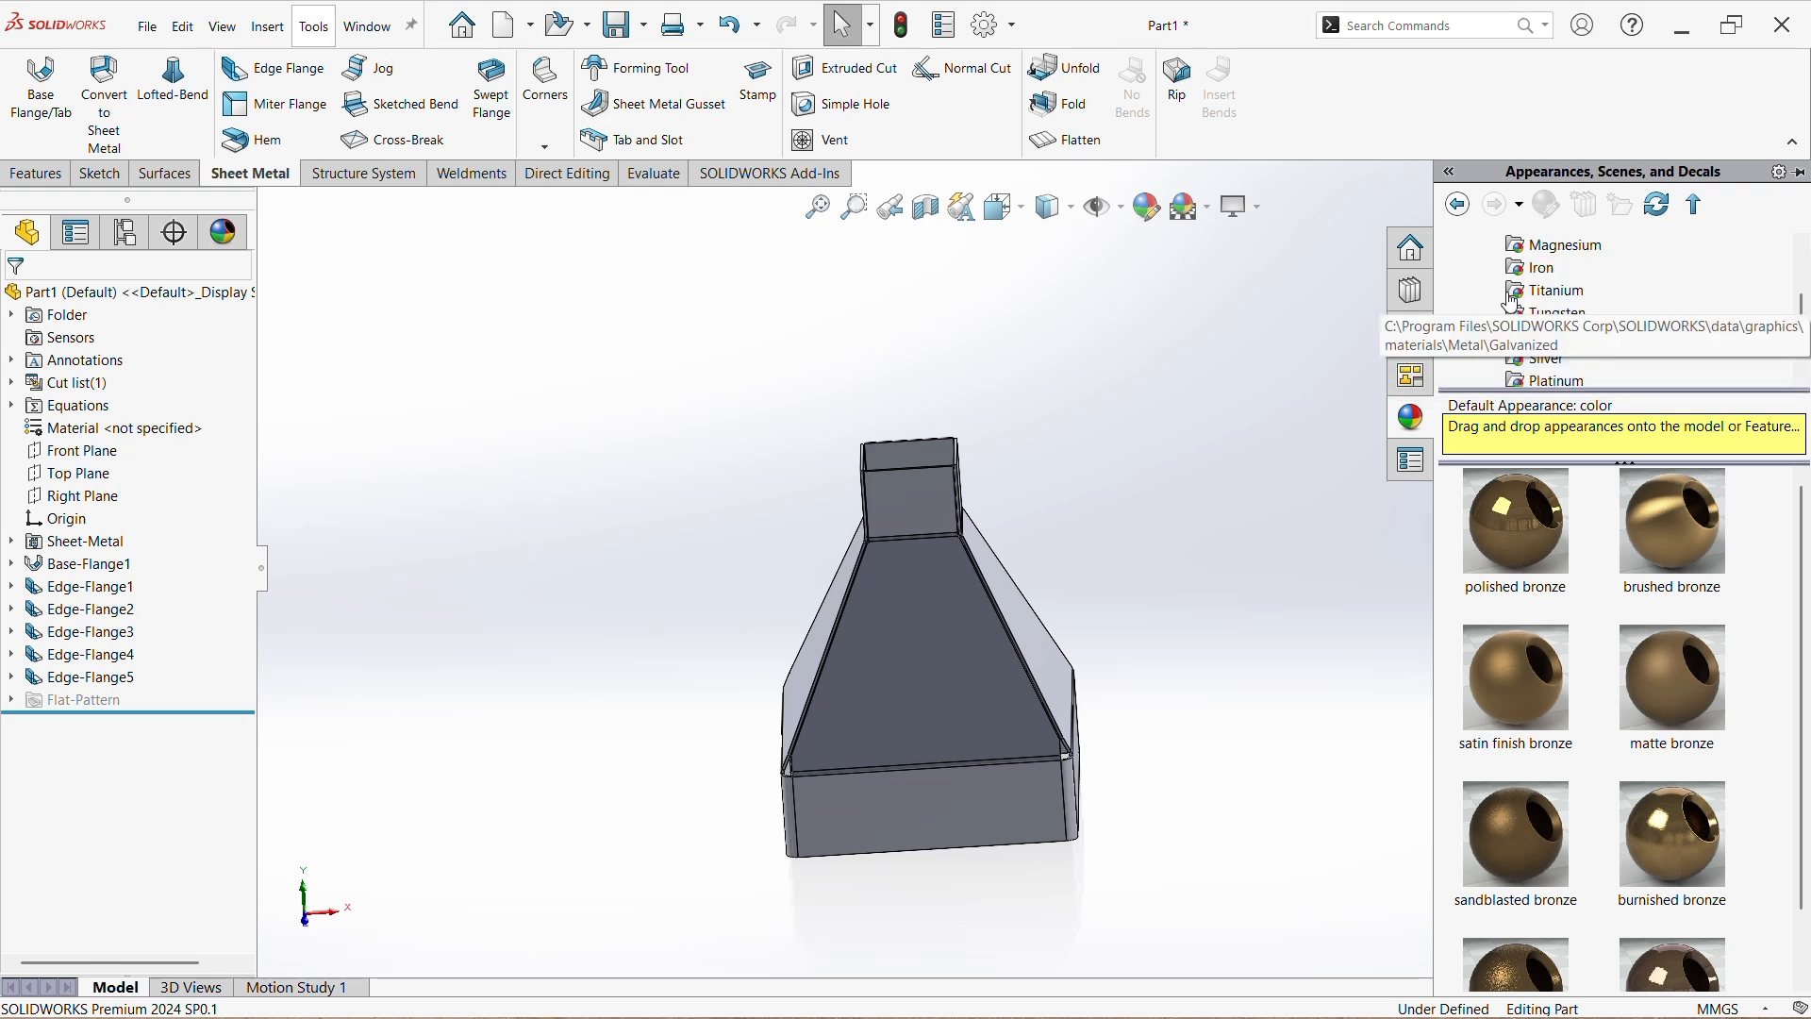
scroll(1510, 304, "up", 4)
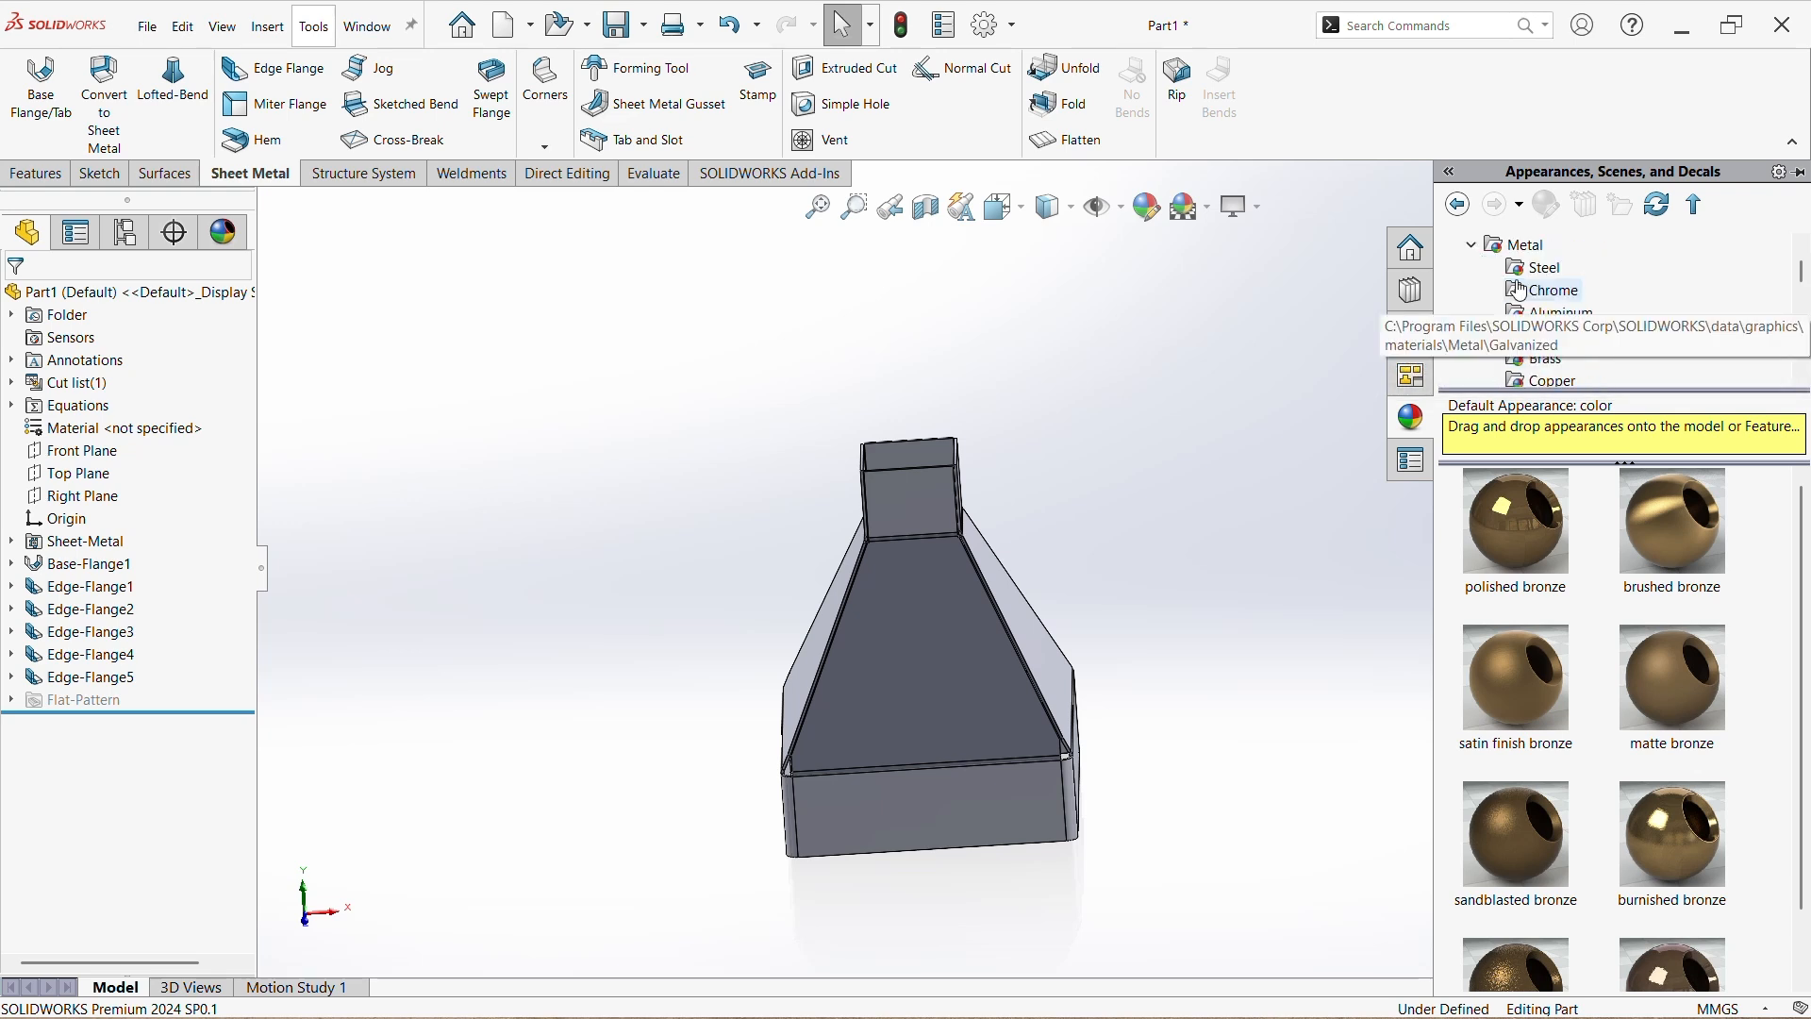
- Apply the polished steel appearance to the entire hopper body
left_click(1528, 269)
mouse_move(1535, 509)
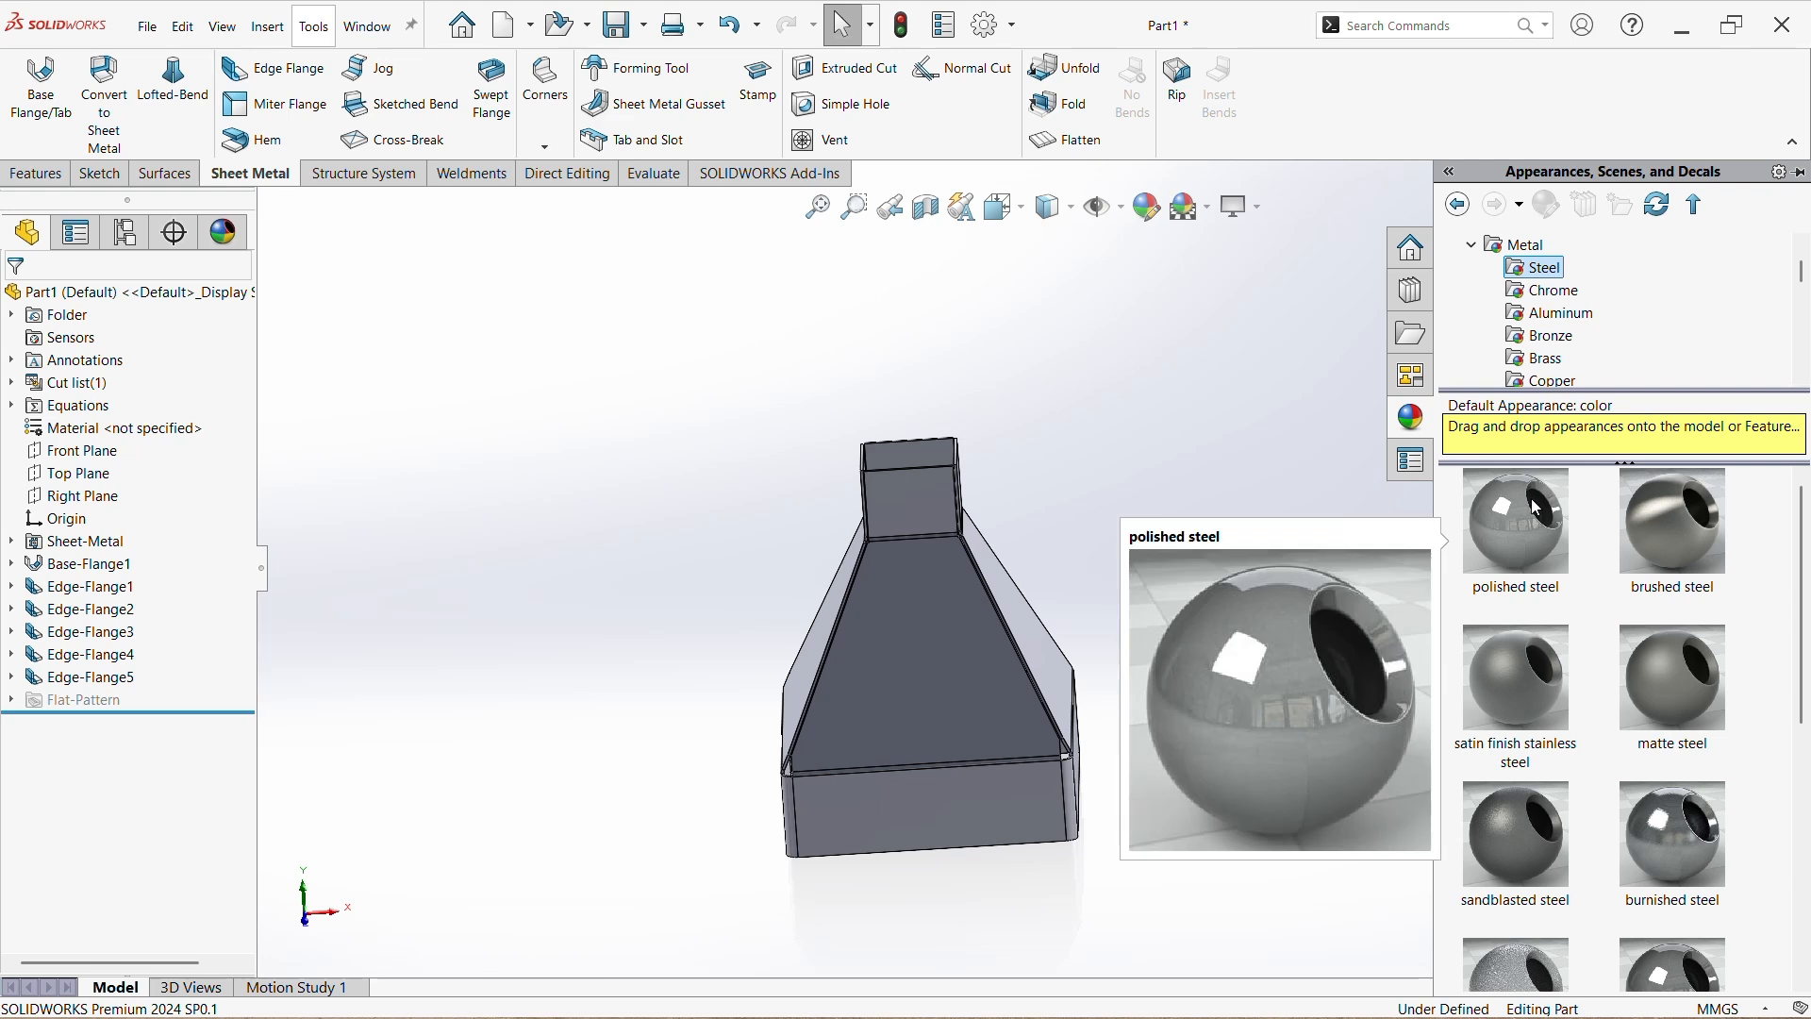
left_click_drag(1535, 509, 958, 656)
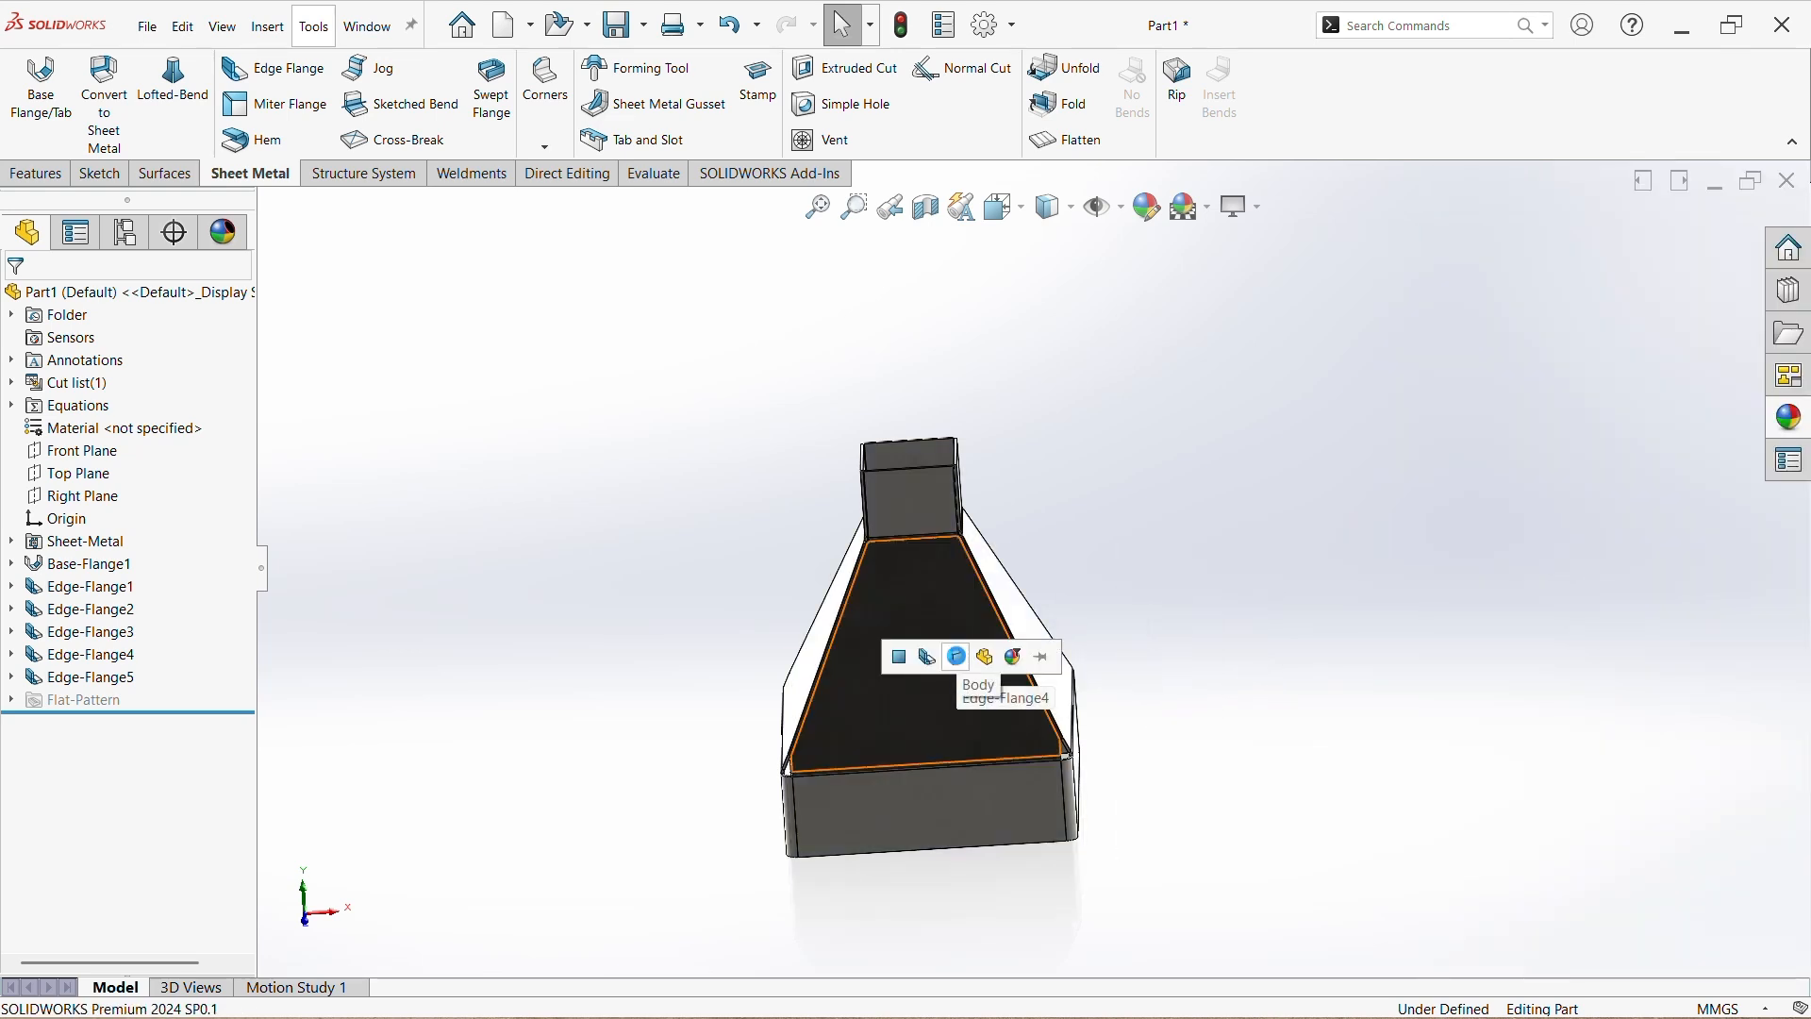
left_click(956, 656)
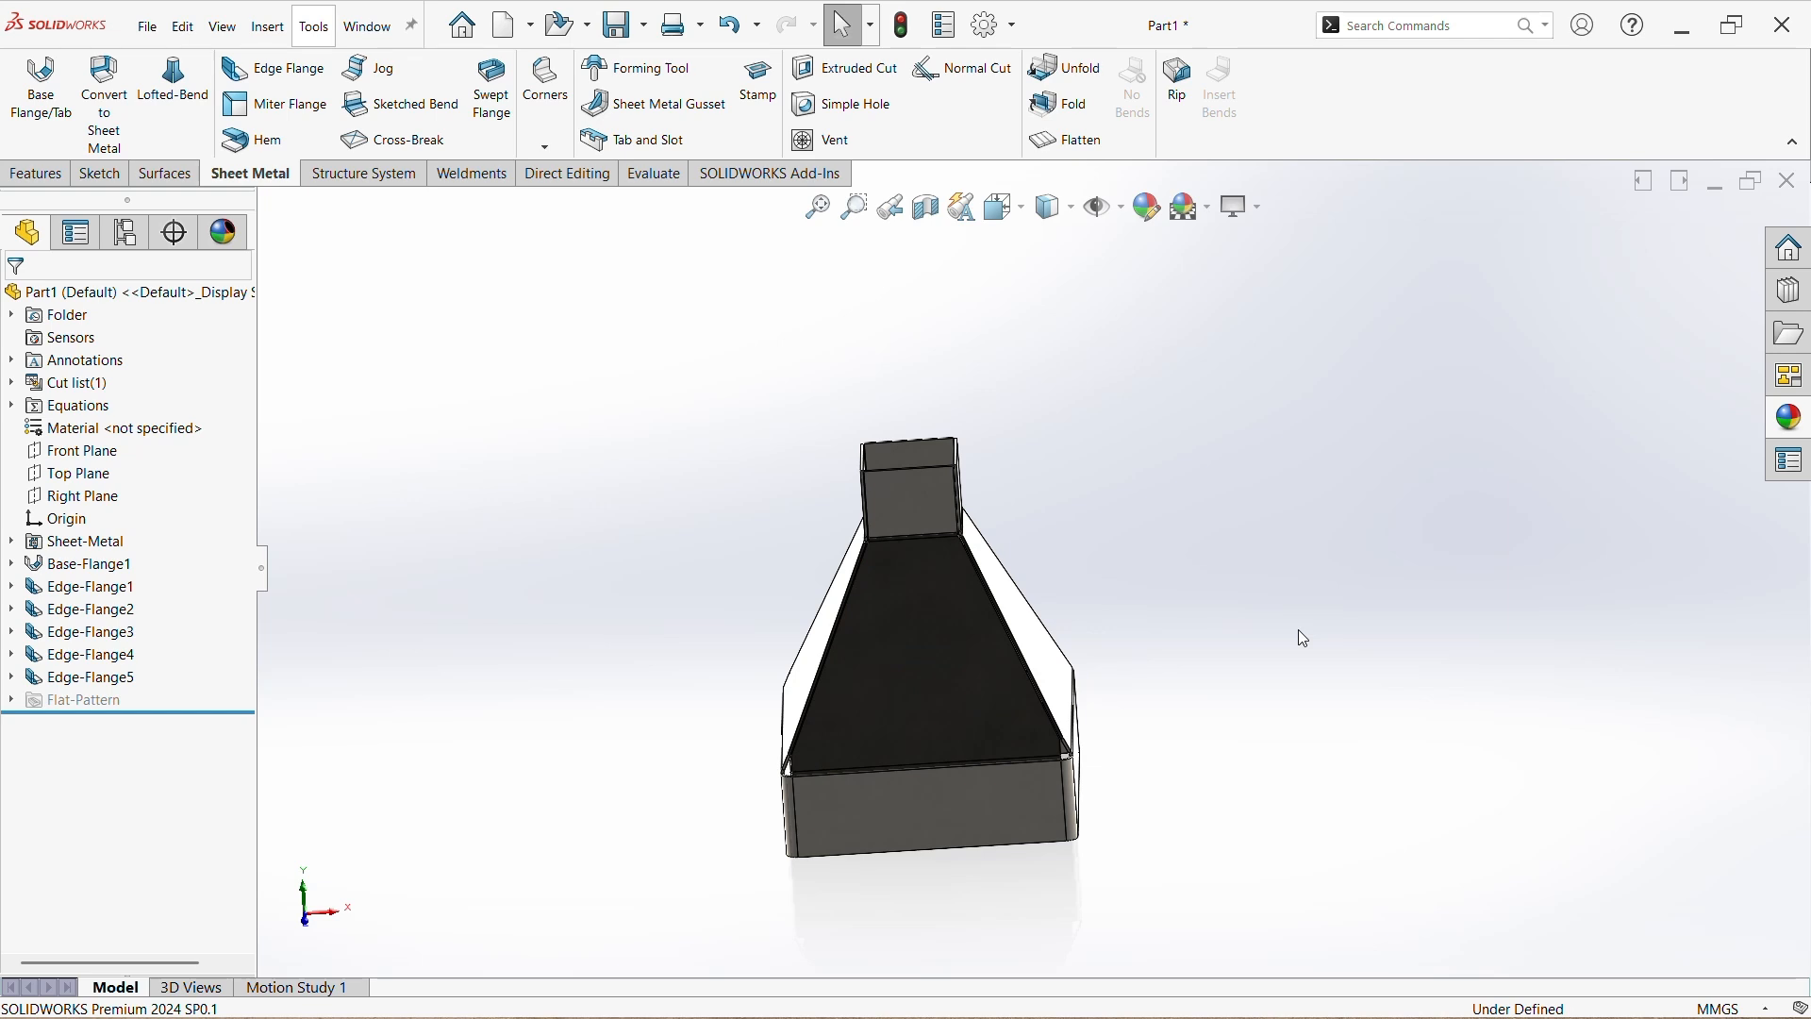
- Change the background scene to Courtyard Background
middle_click_drag(1288, 647, 1192, 660)
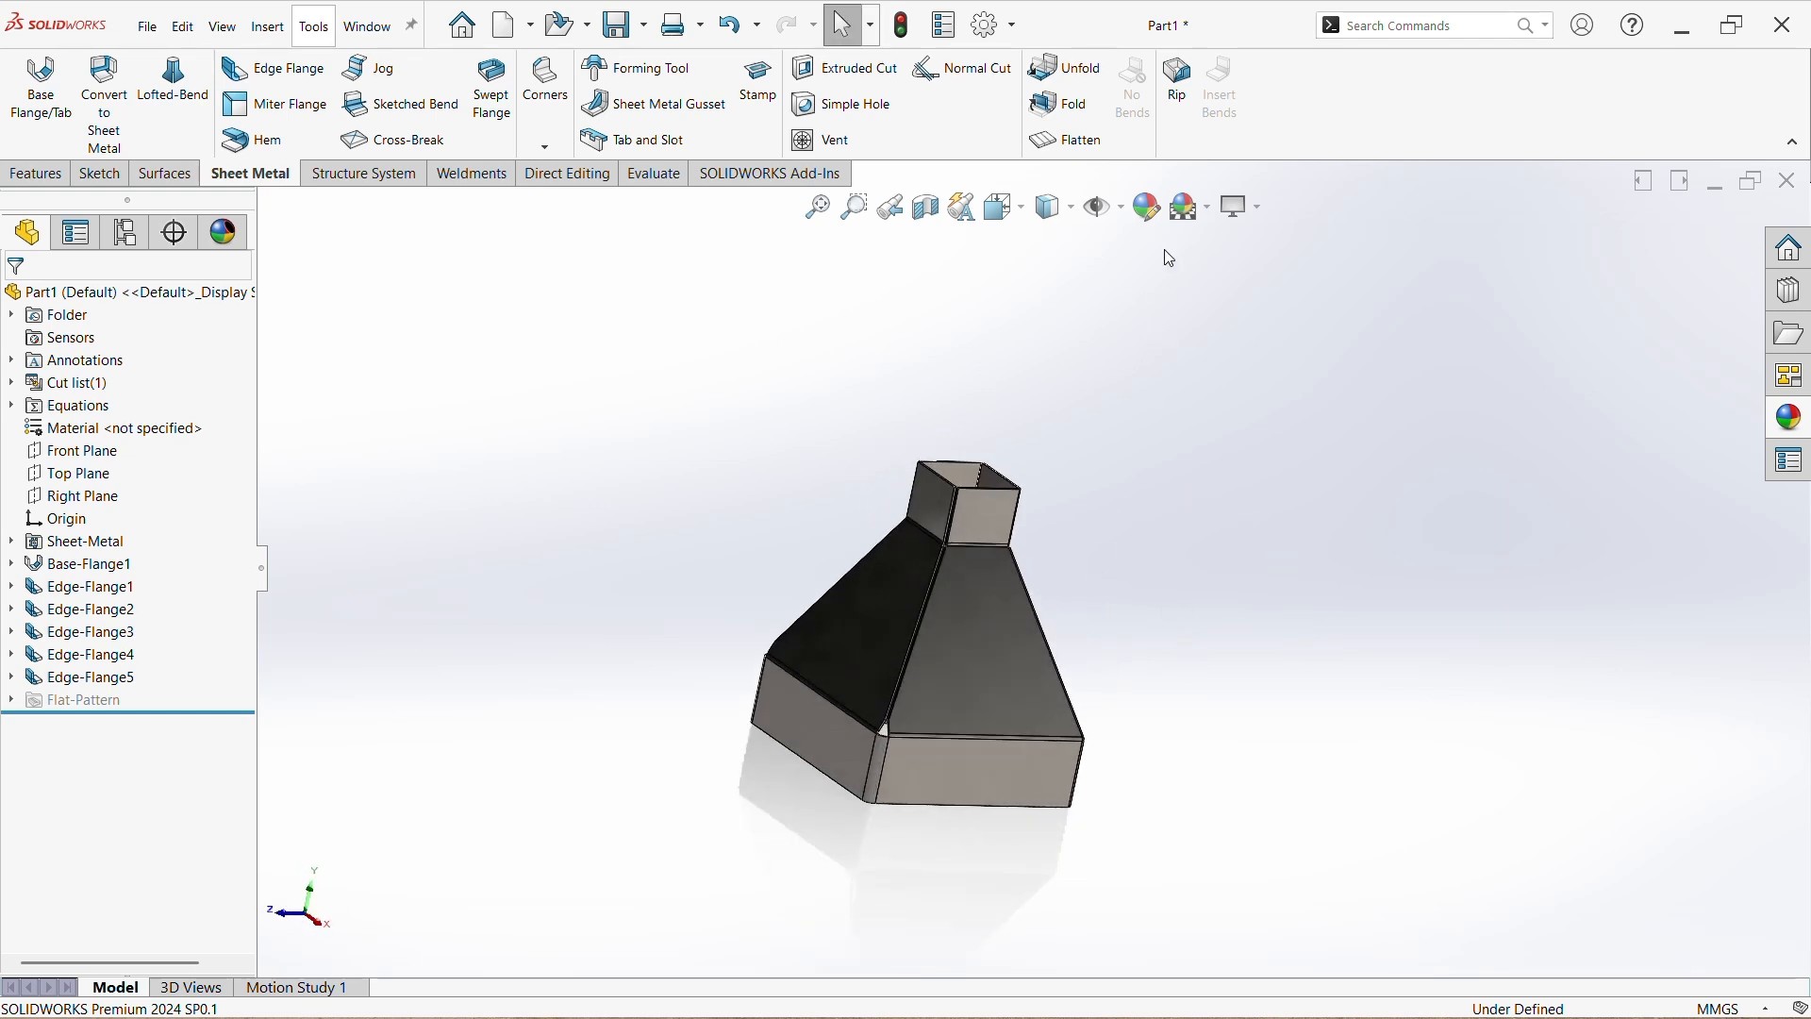
left_click(1210, 208)
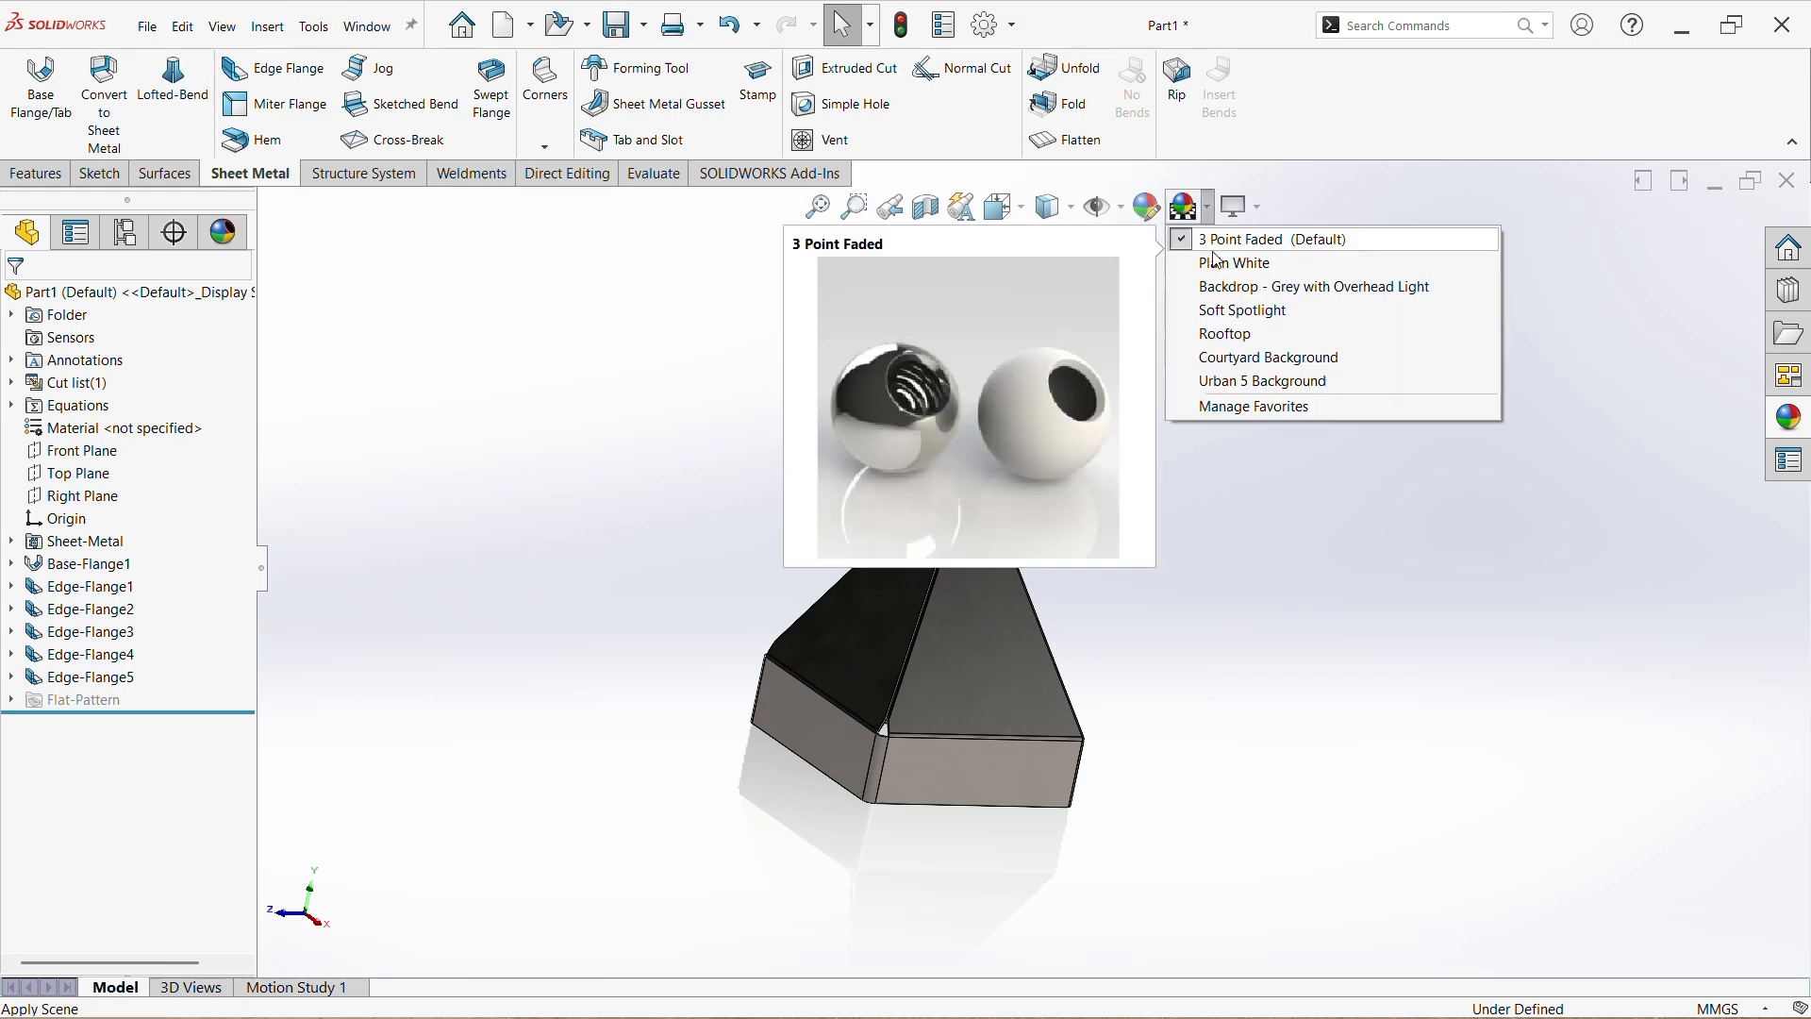
left_click(1226, 352)
scroll(1141, 589, "up", 2)
middle_click_drag(1136, 602, 1066, 679)
- Set an isometric view, and examine the hopper's open frame, inner walls and corner gap from below
left_click(29, 175)
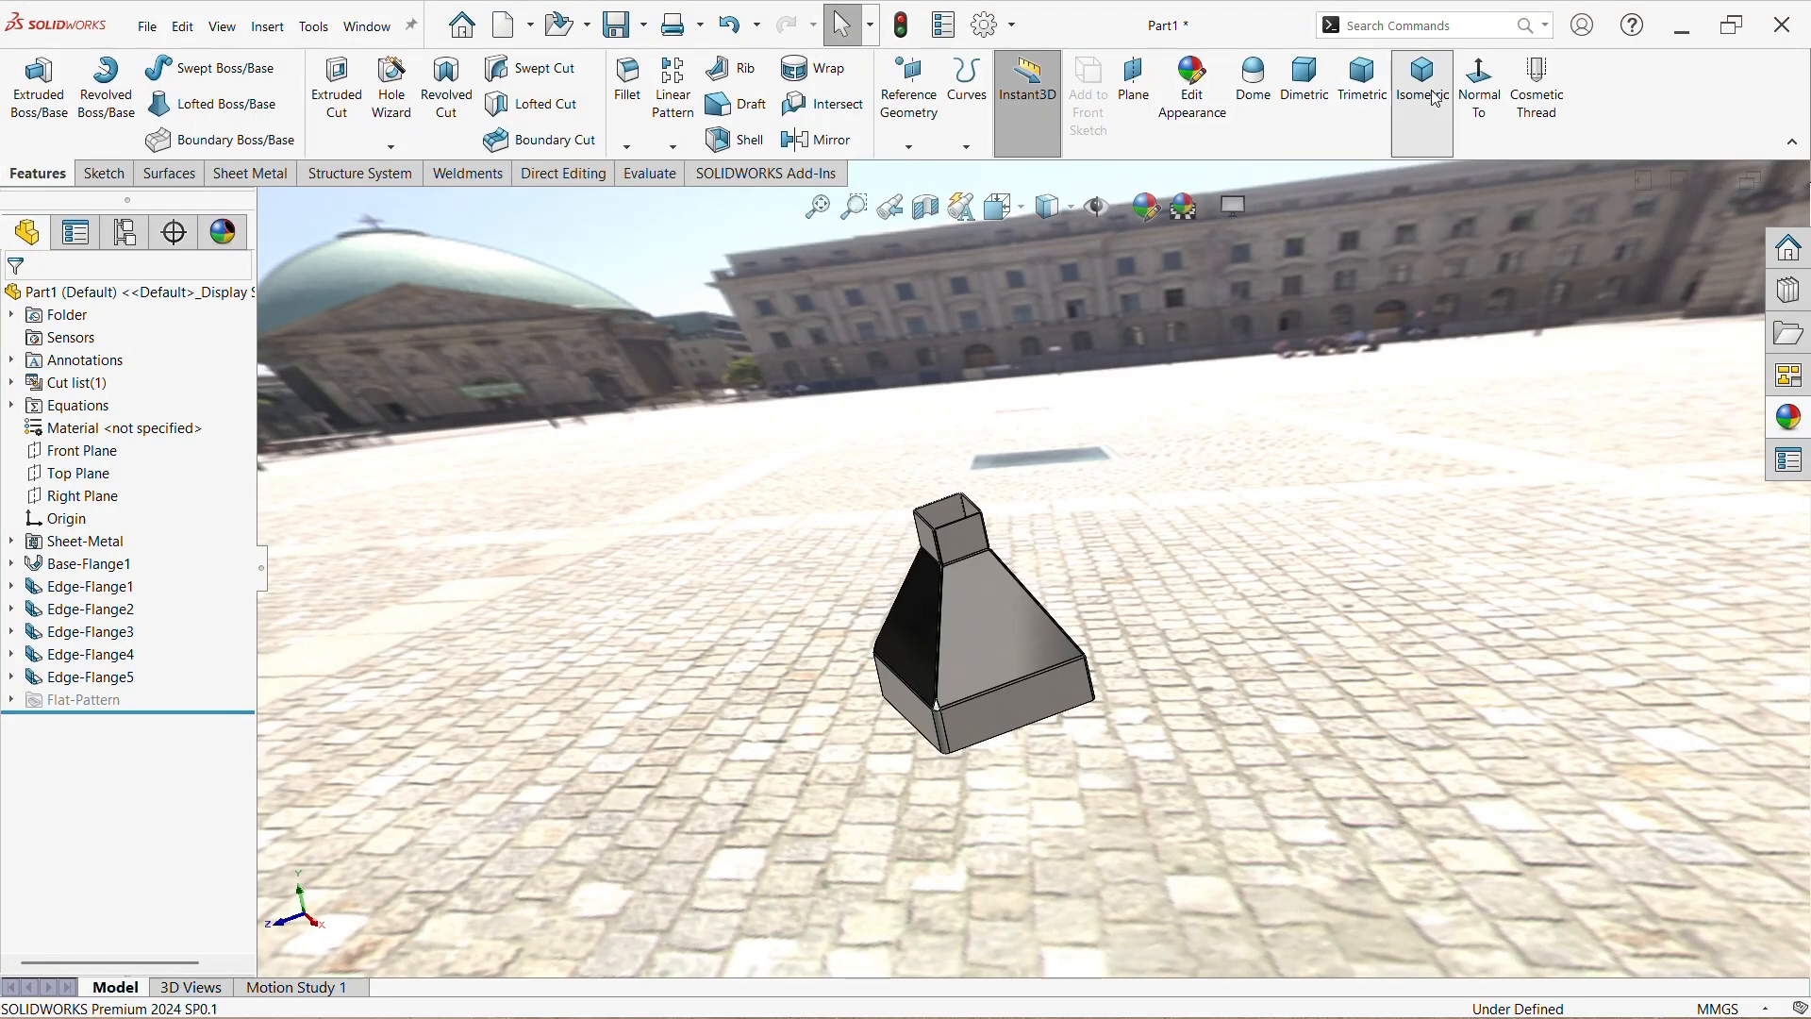
left_click(1434, 106)
left_click(1129, 530)
left_click(1243, 360)
middle_click_drag(1174, 542, 1202, 313)
middle_click_drag(1288, 852, 1251, 700)
scroll(1164, 782, "down", 4)
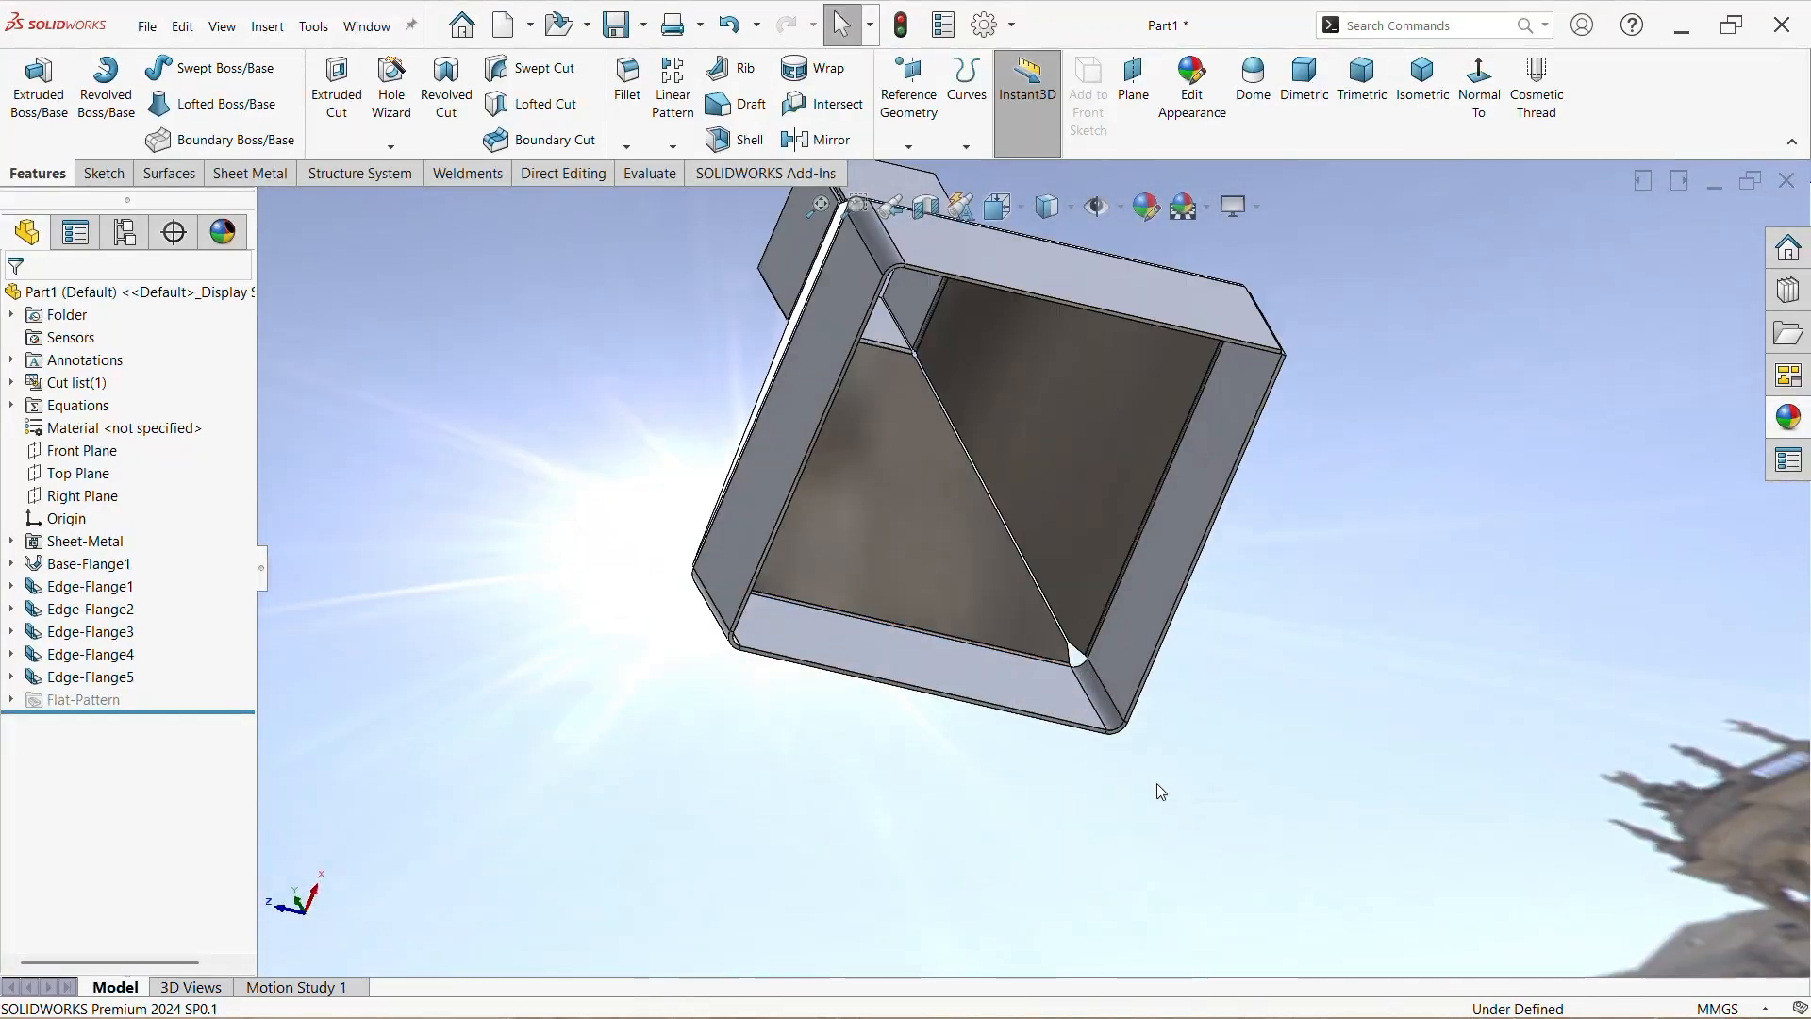
scroll(1047, 660, "down", 5)
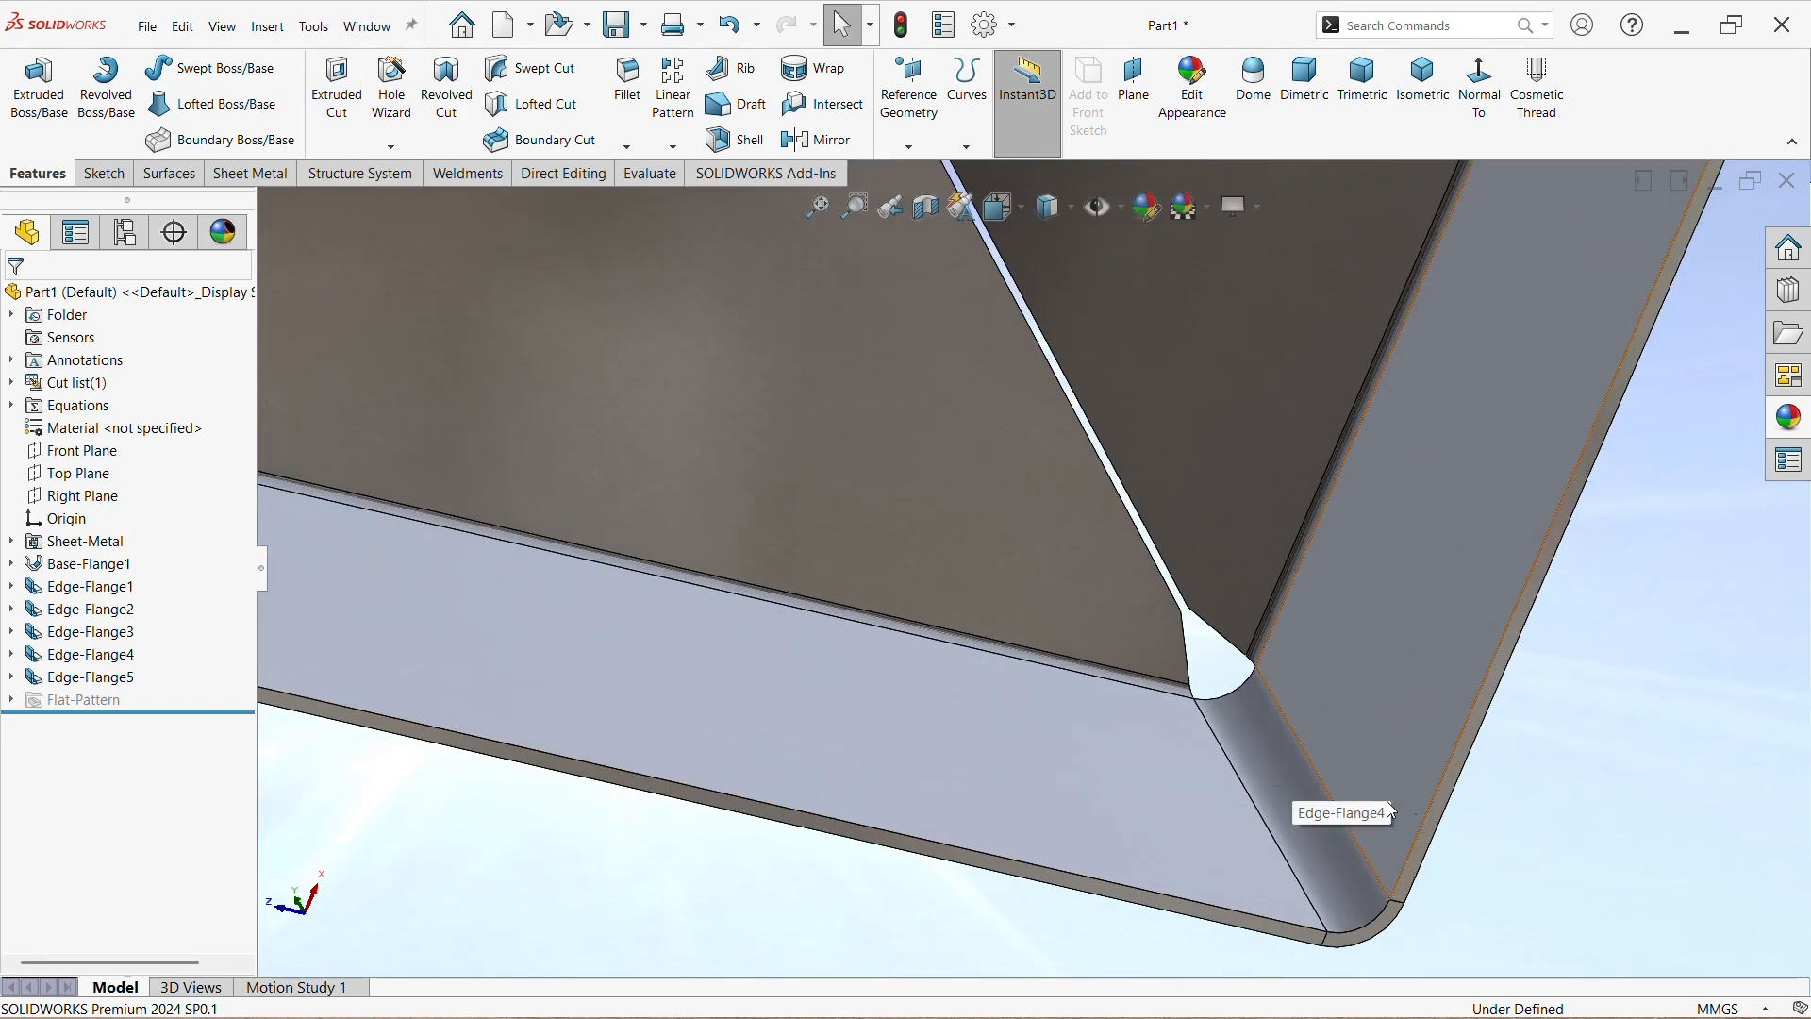
middle_click_drag(1486, 837, 1502, 878)
scroll(1503, 870, "up", 7)
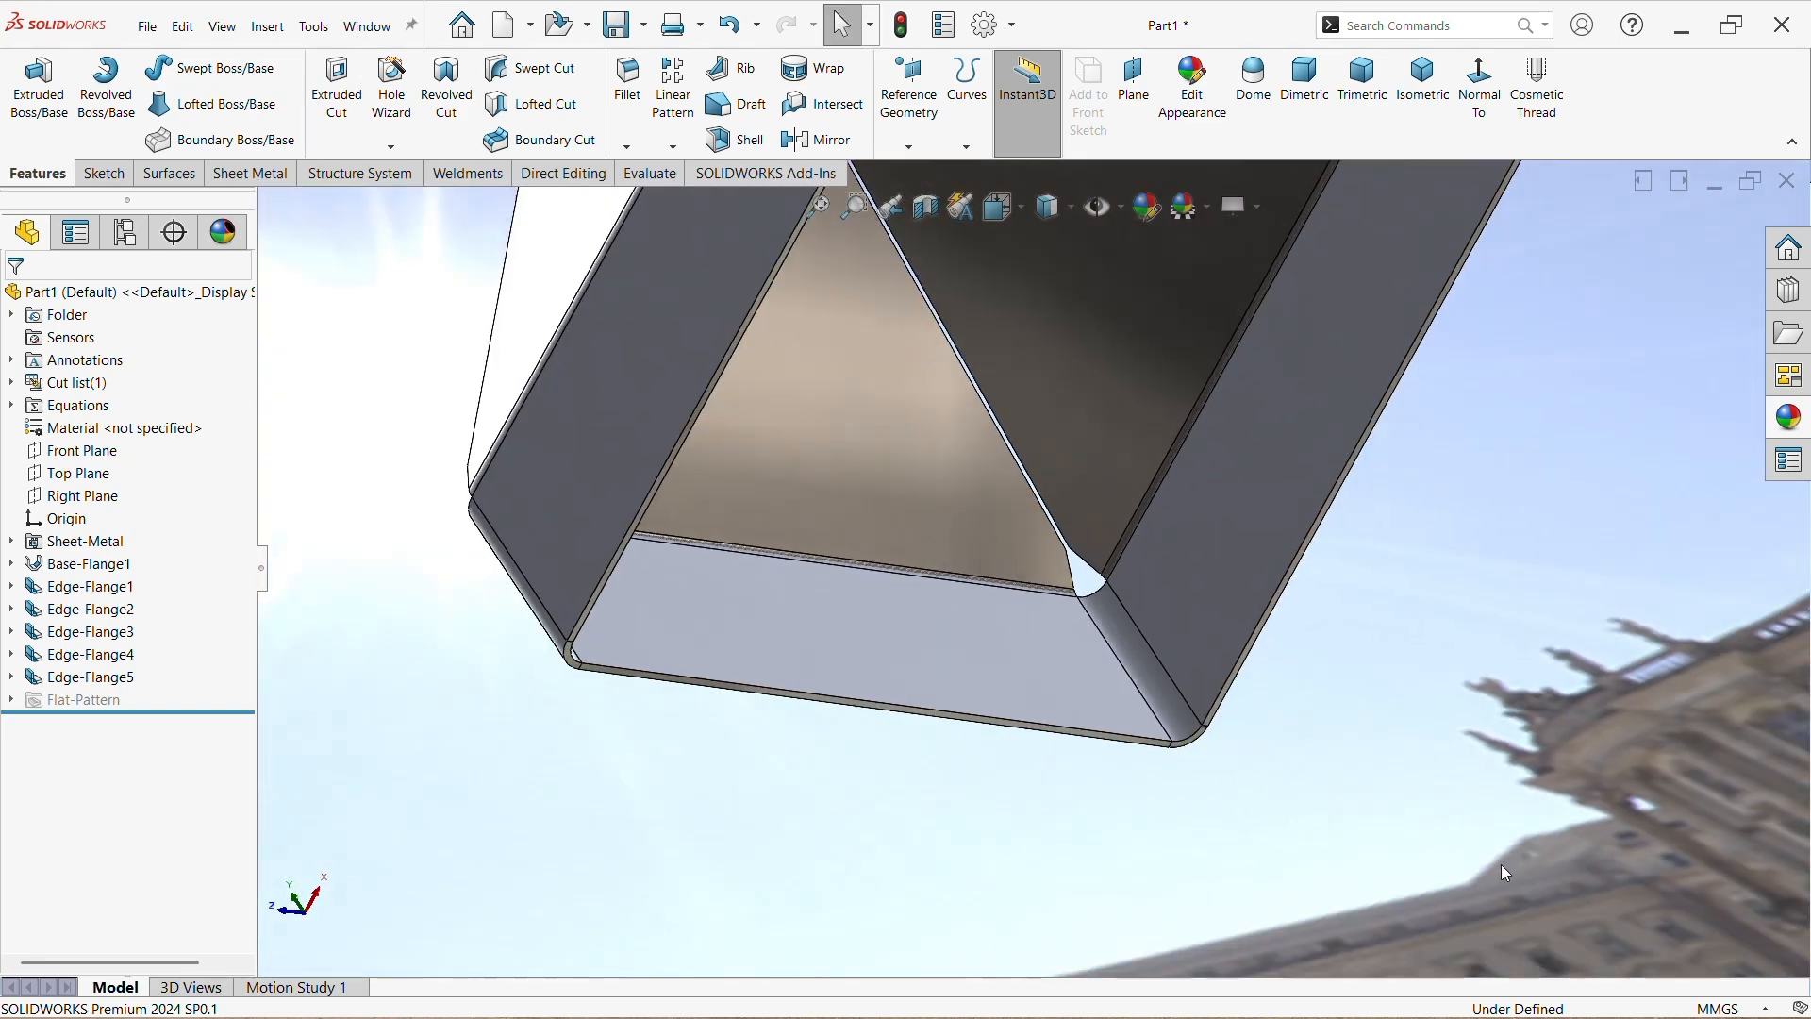
middle_click_drag(1353, 701, 1330, 805)
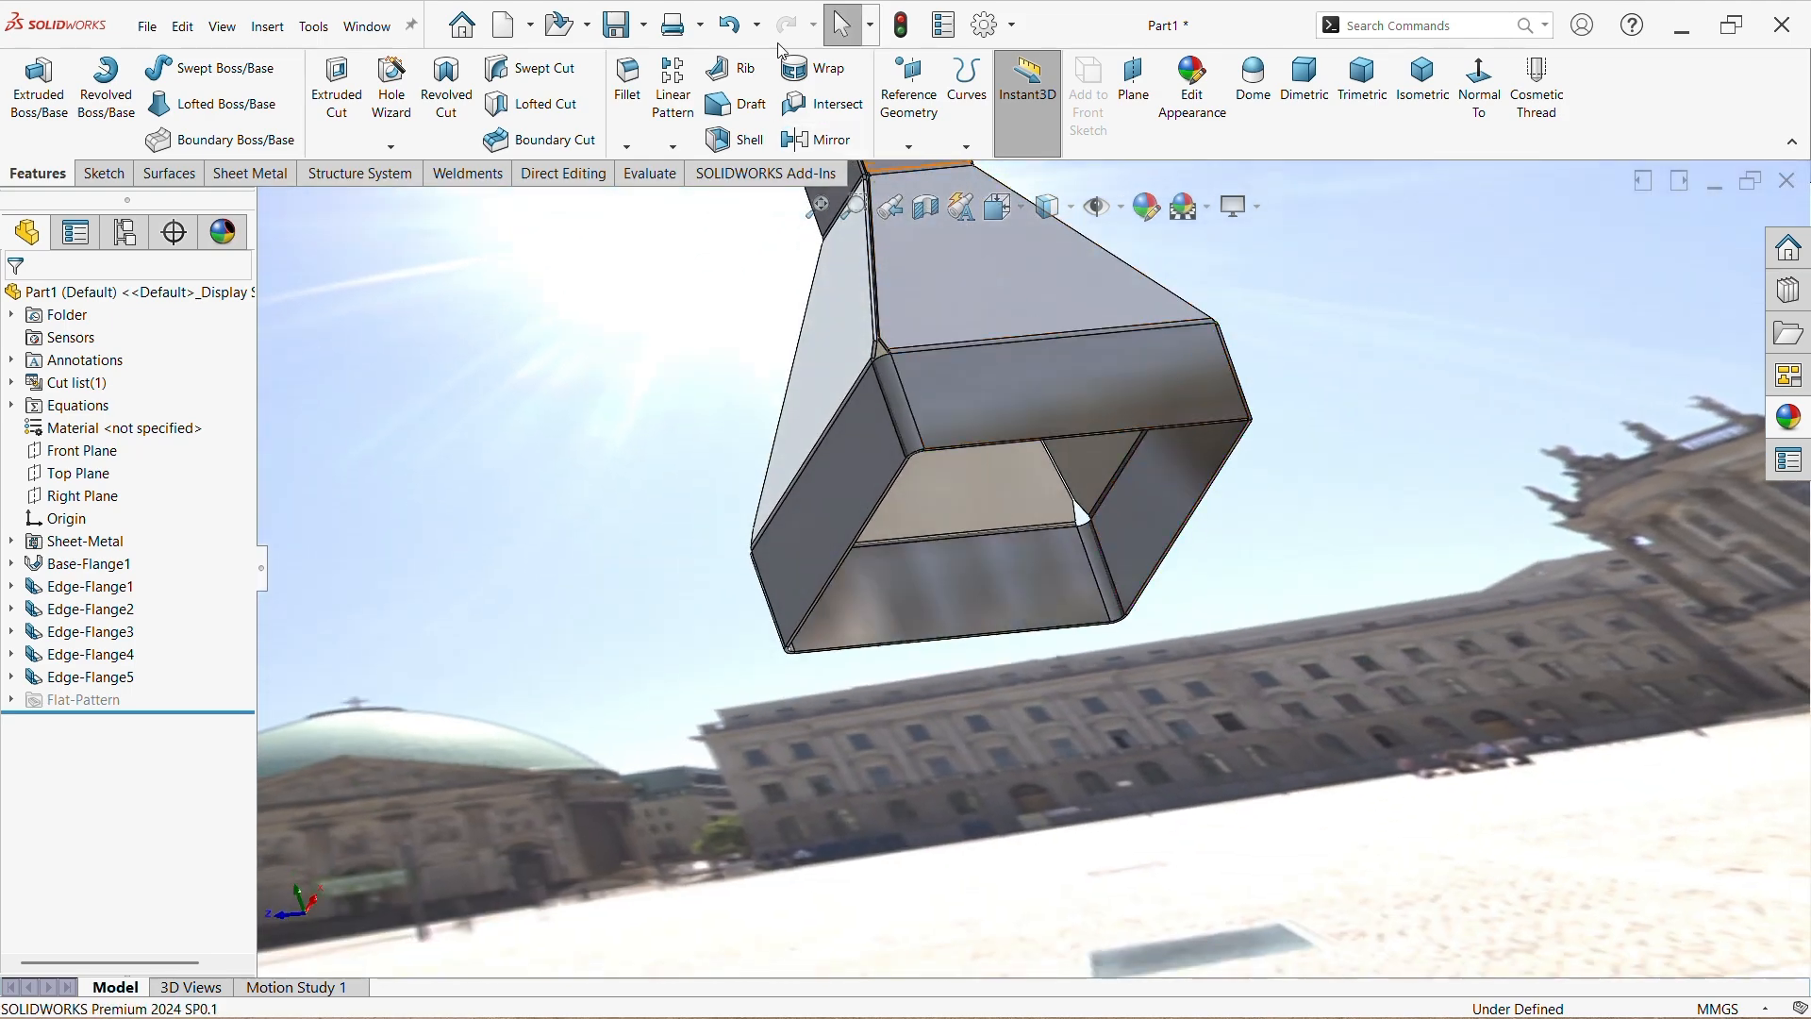